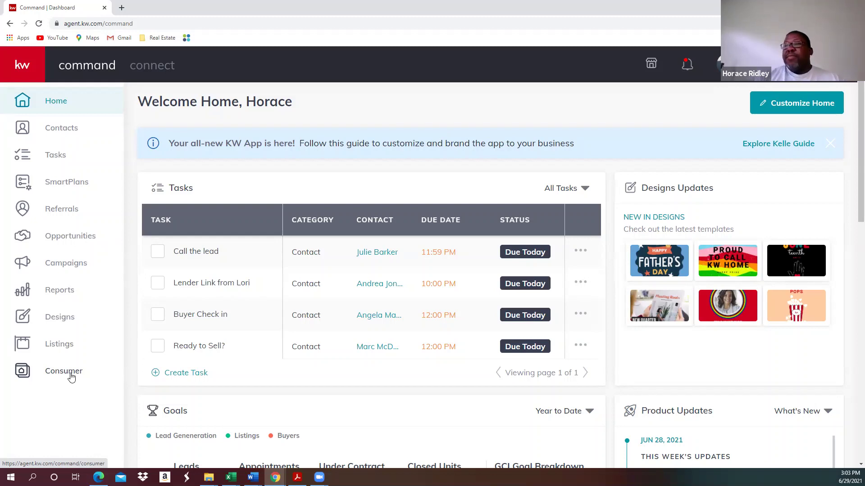
# - Create a new sub-page on the agent site from the Consumer section
pyautogui.click(66, 372)
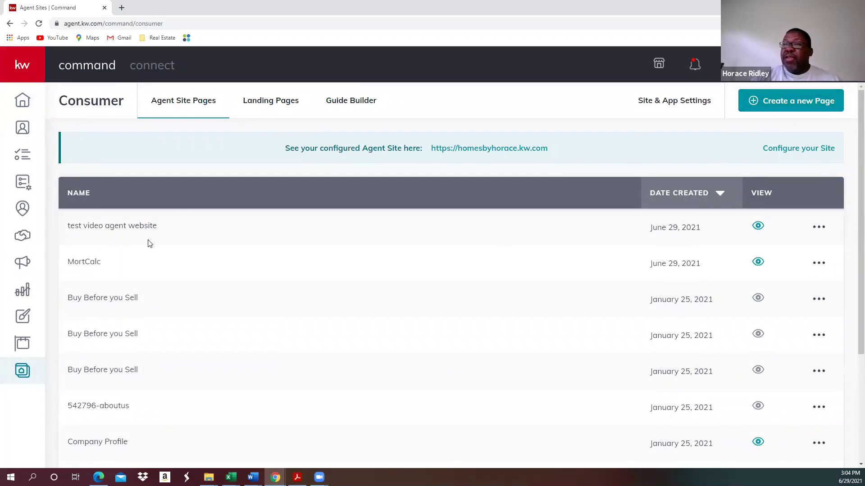
pyautogui.click(786, 102)
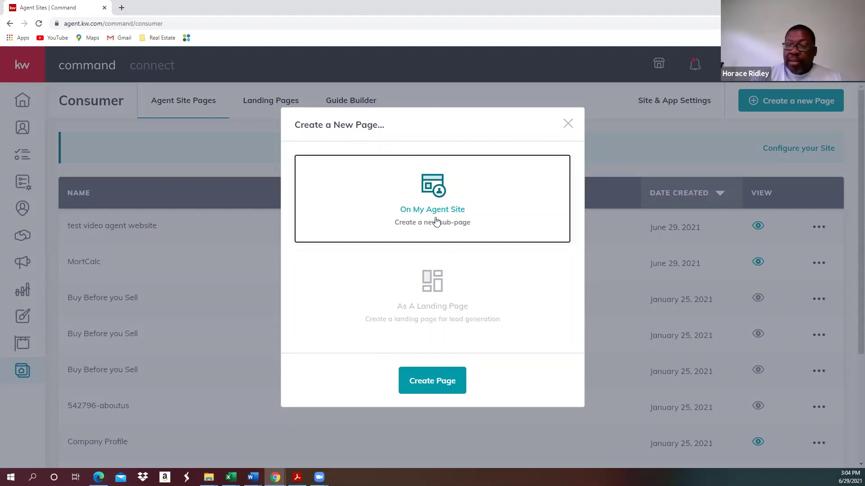
pyautogui.click(427, 299)
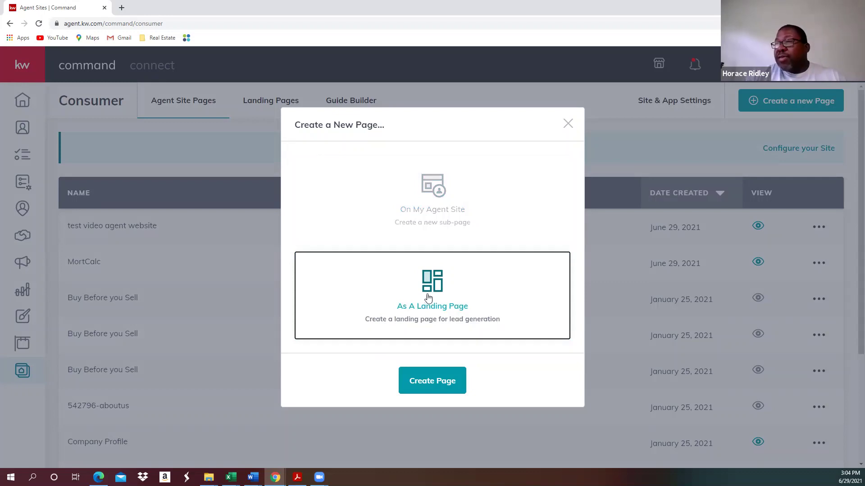
pyautogui.click(425, 211)
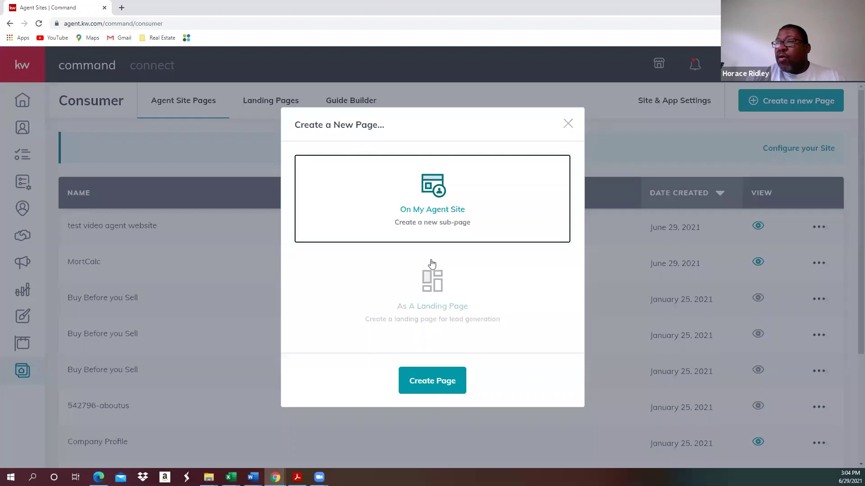
pyautogui.click(434, 286)
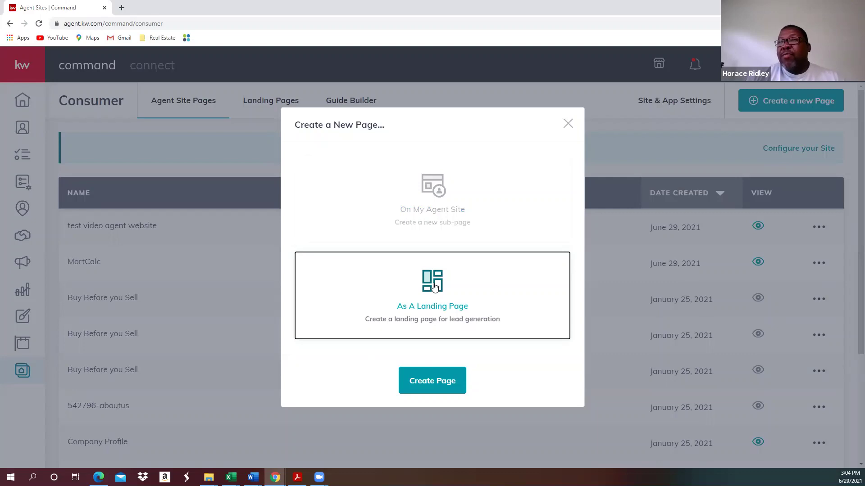
pyautogui.click(431, 204)
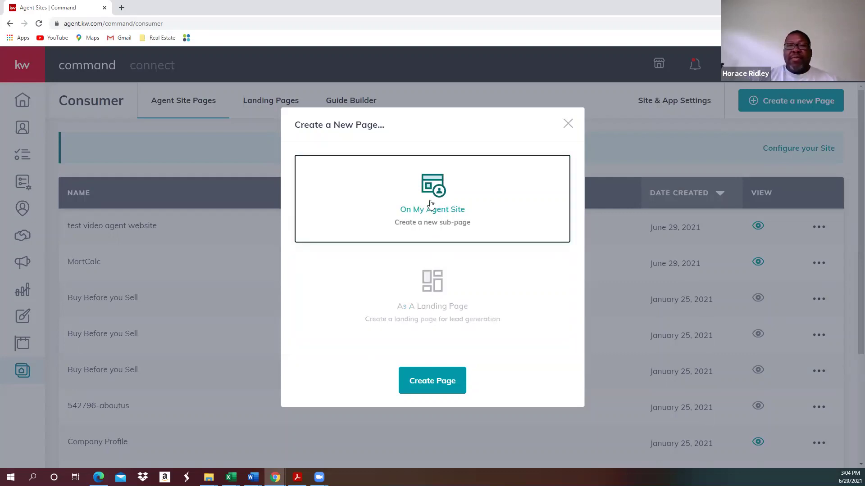
pyautogui.click(428, 381)
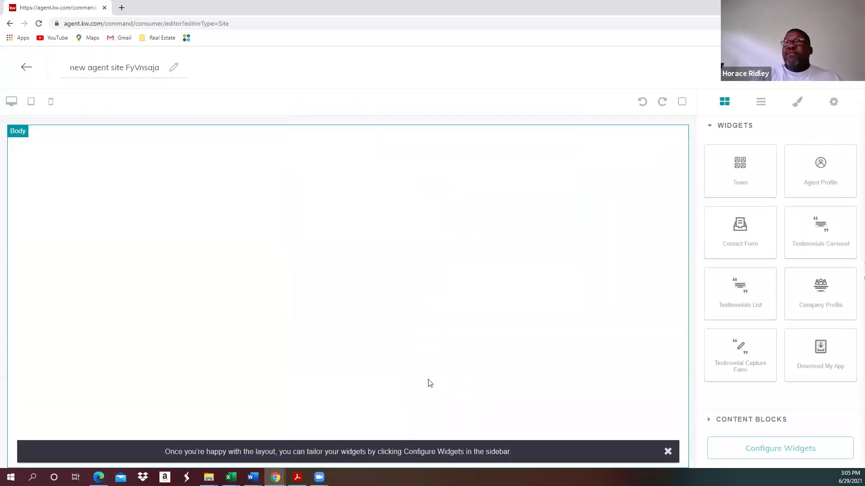
# - Rename the new agent site page as MortCalc_del
pyautogui.click(161, 67)
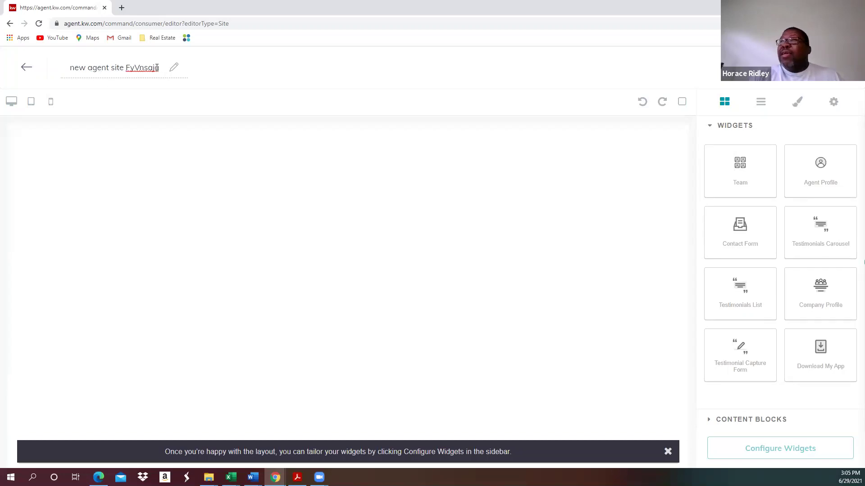
pyautogui.moveTo(159, 67); pyautogui.dragTo(58, 71)
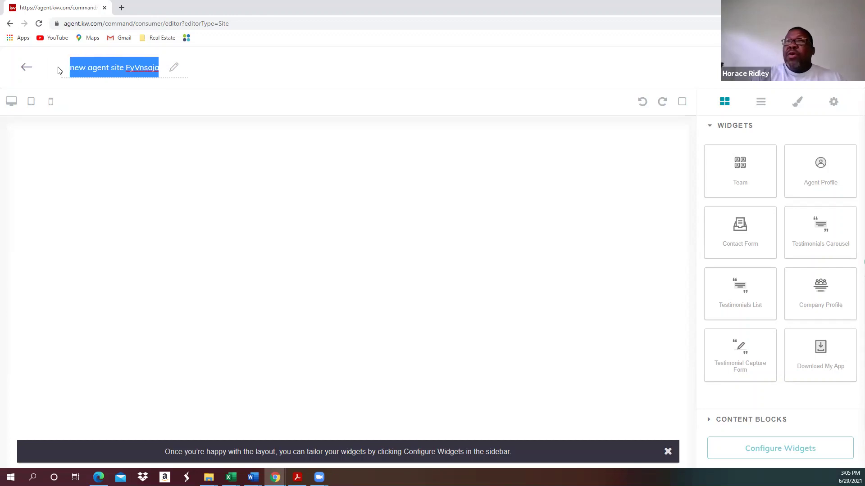
pyautogui.write('Mor')
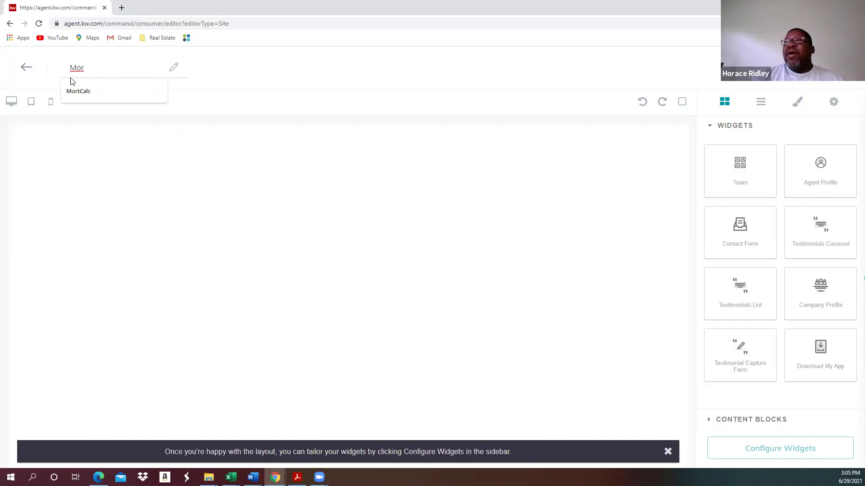
pyautogui.click(79, 94)
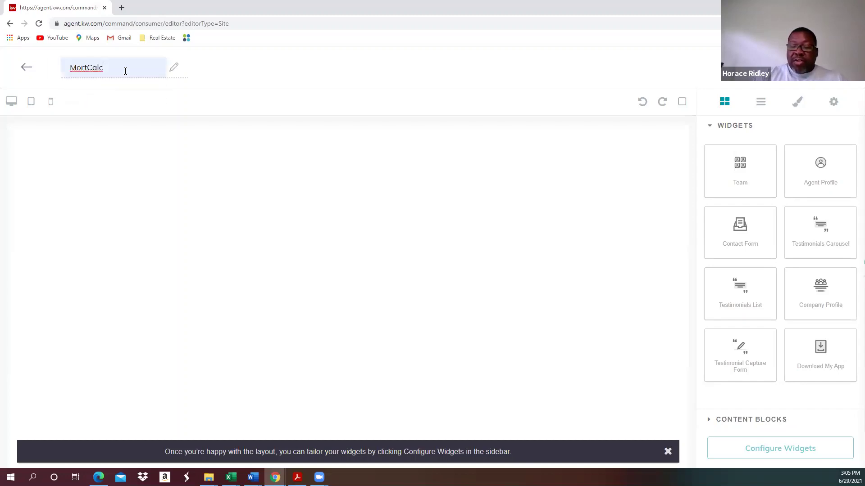
pyautogui.write('_del')
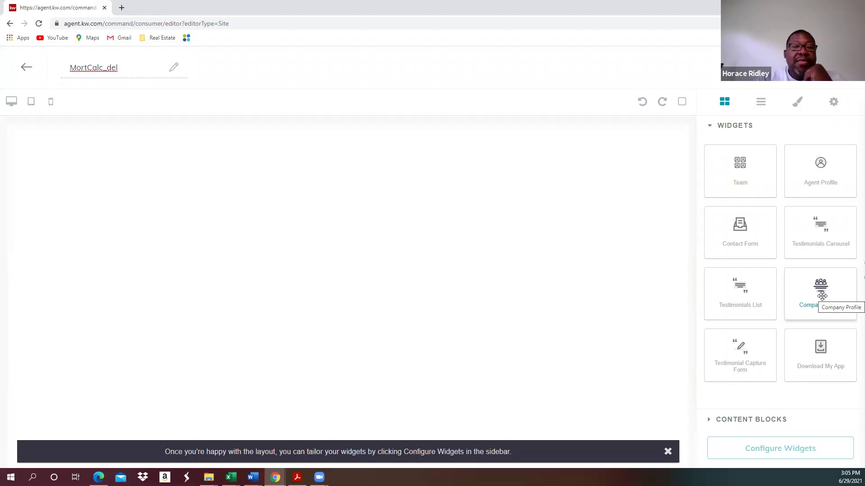
# - Add the Agent Profile widget to the page and try to place a text block below it
pyautogui.moveTo(822, 295)
pyautogui.mouseDown()
pyautogui.moveTo(696, 266)
pyautogui.moveTo(827, 298)
pyautogui.mouseUp()
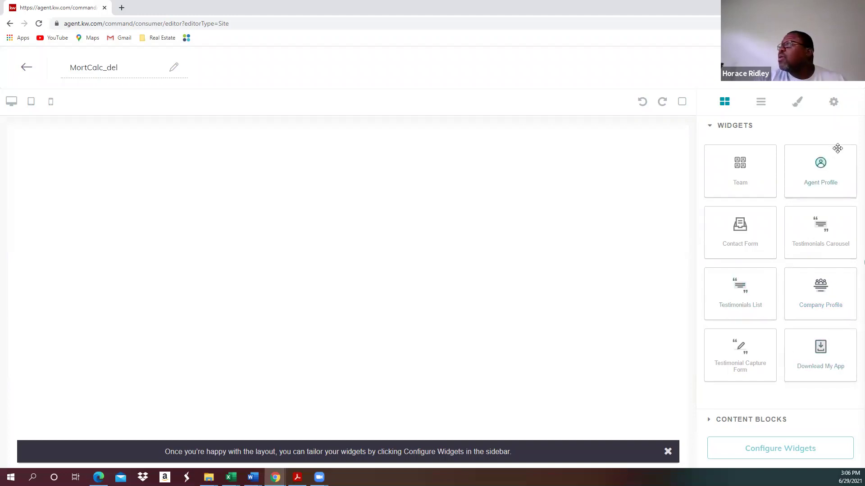
pyautogui.moveTo(828, 169); pyautogui.dragTo(597, 143)
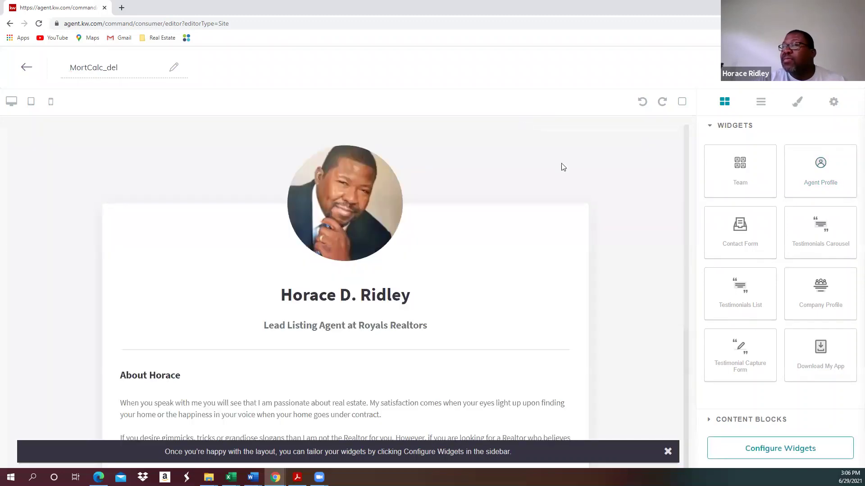
pyautogui.click(711, 423)
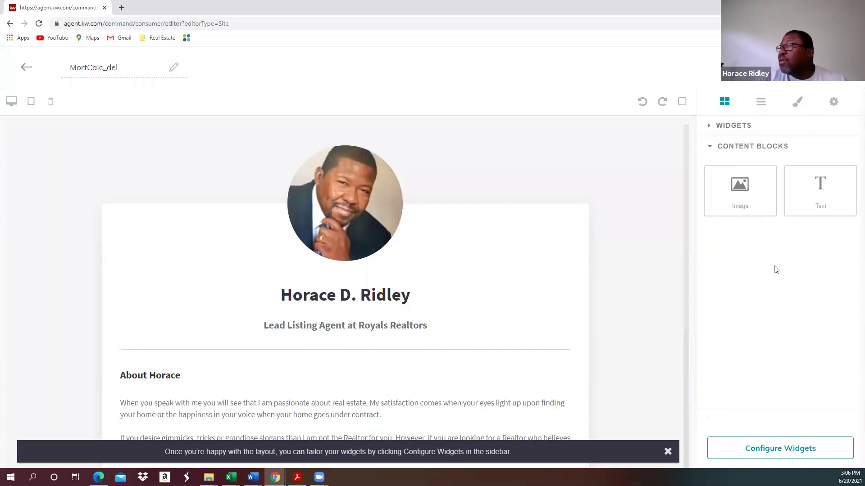
pyautogui.moveTo(825, 197); pyautogui.dragTo(631, 444)
pyautogui.click(667, 452)
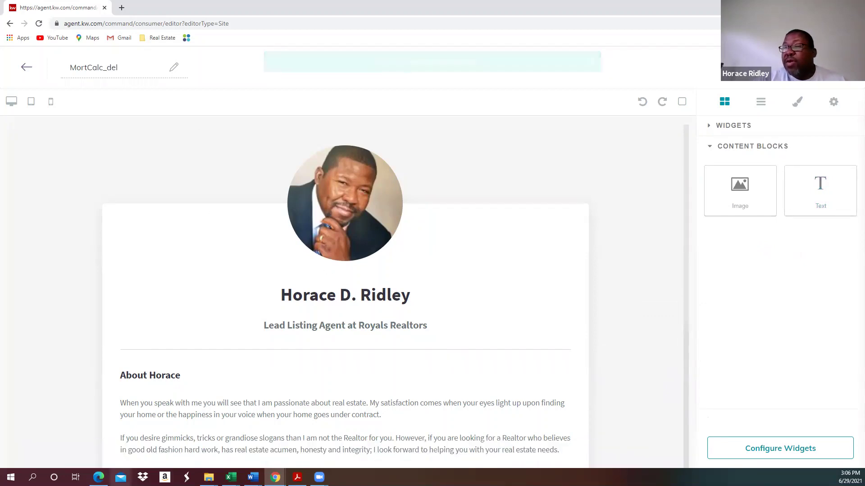
pyautogui.click(99, 477)
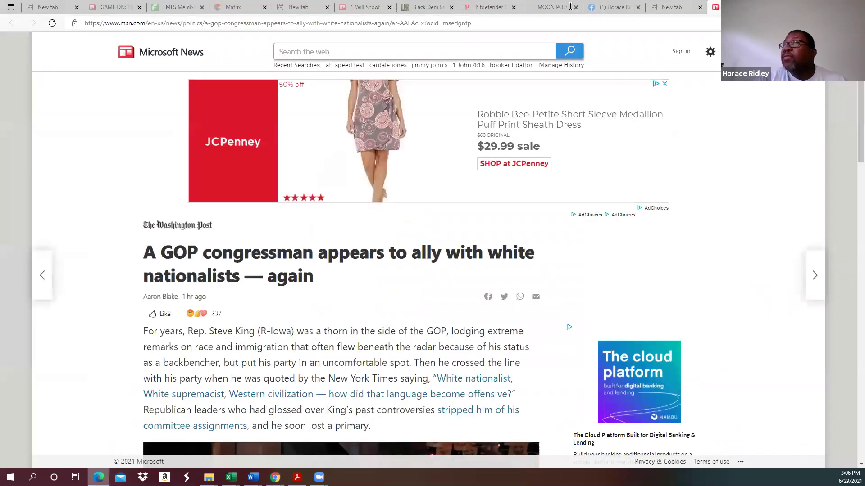
pyautogui.click(813, 7)
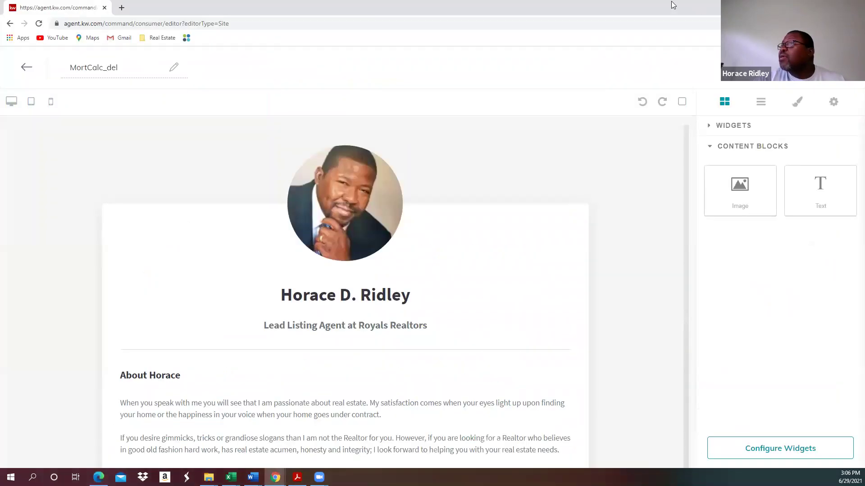
pyautogui.click(121, 8)
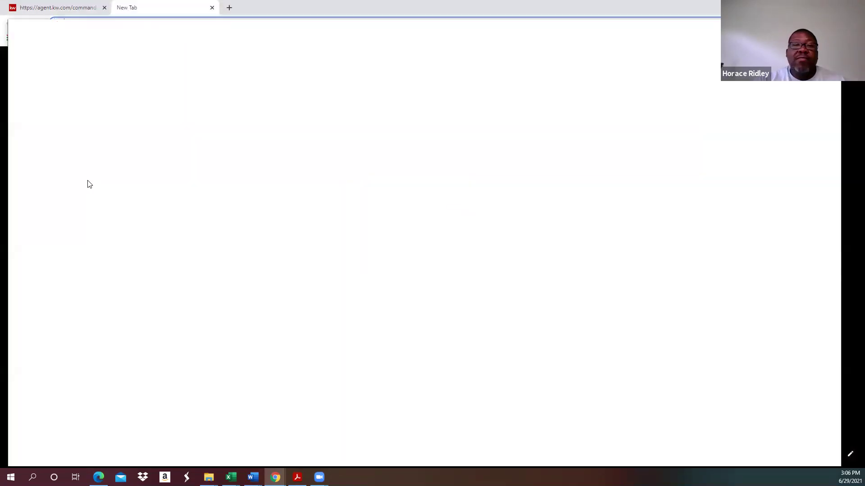
pyautogui.hotkey('ctrl', 'w')
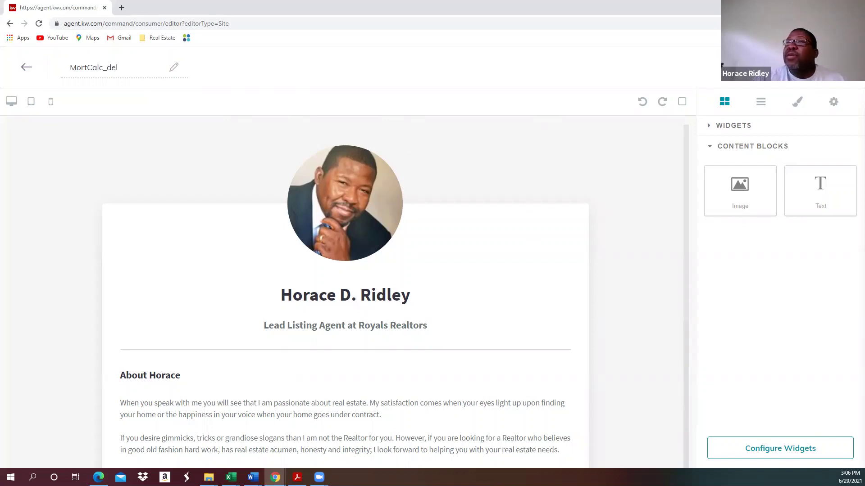
# - Leave the page editor and create another new page on the agent site
pyautogui.click(27, 68)
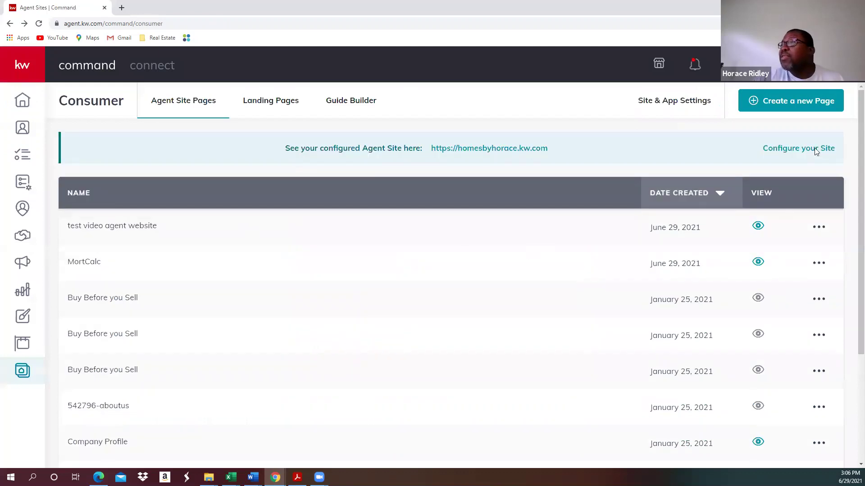
pyautogui.click(801, 100)
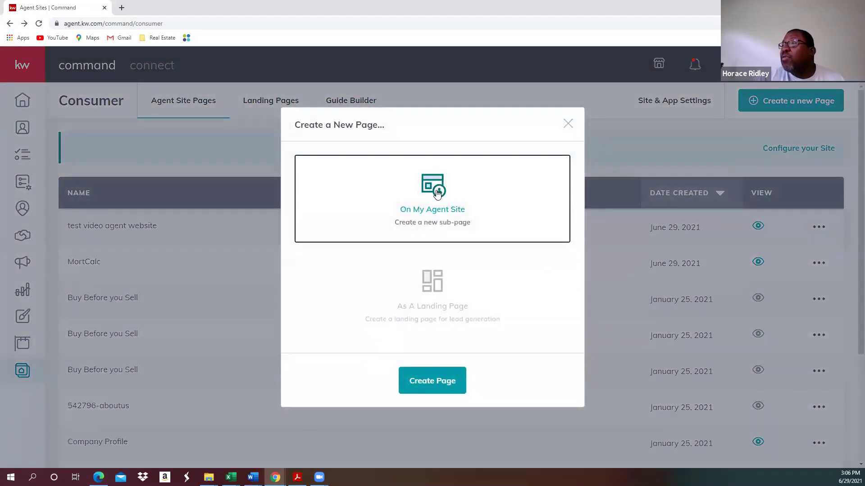
pyautogui.click(429, 384)
# - Add a Contact Form widget with a text block above it and complete the widget configuration
pyautogui.moveTo(740, 227); pyautogui.dragTo(641, 255)
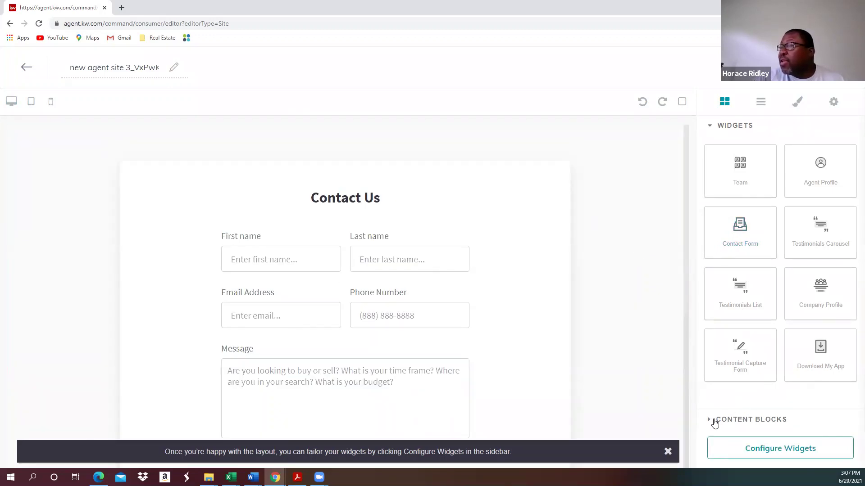
pyautogui.click(669, 452)
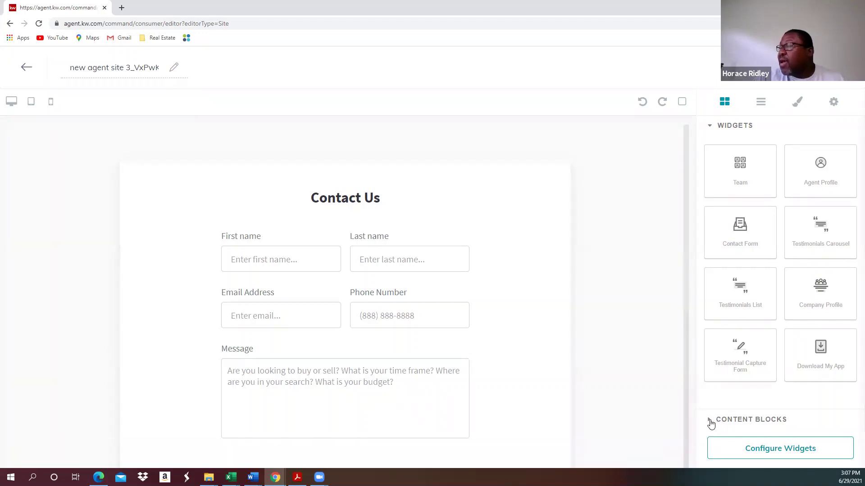
pyautogui.click(712, 421)
pyautogui.moveTo(813, 199); pyautogui.dragTo(509, 143)
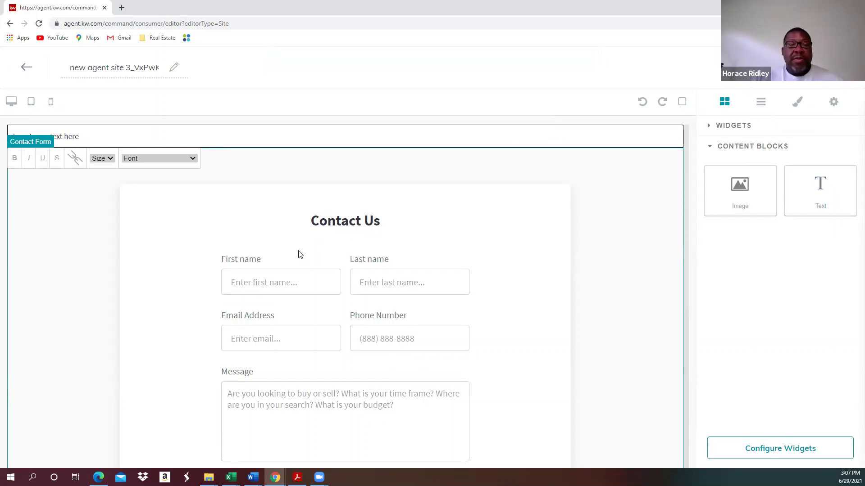
pyautogui.click(782, 449)
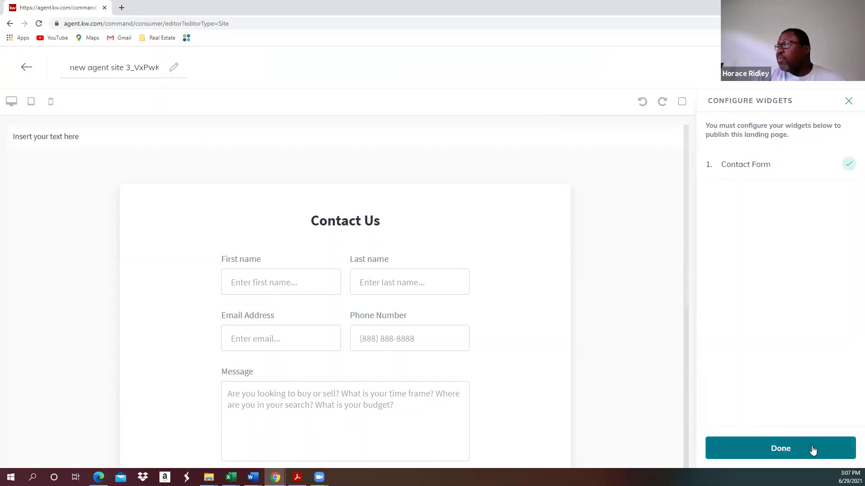
pyautogui.click(781, 449)
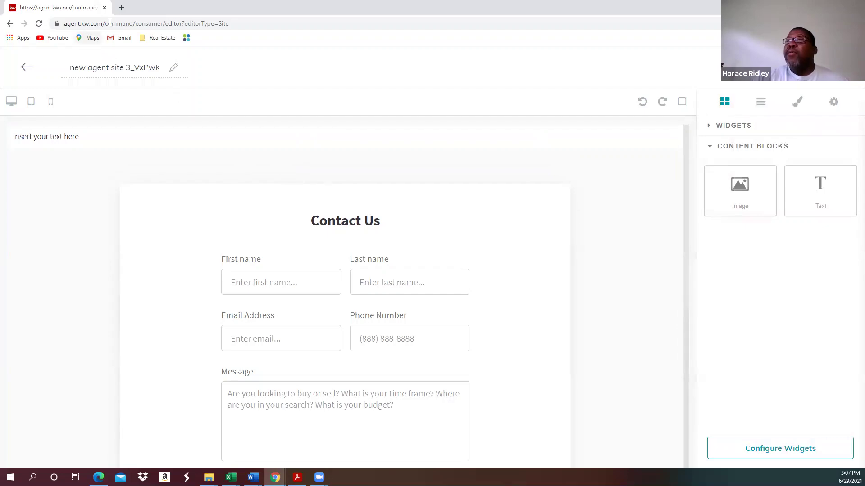
# - Open mortgagecalculator.org in a new browser tab
pyautogui.click(122, 7)
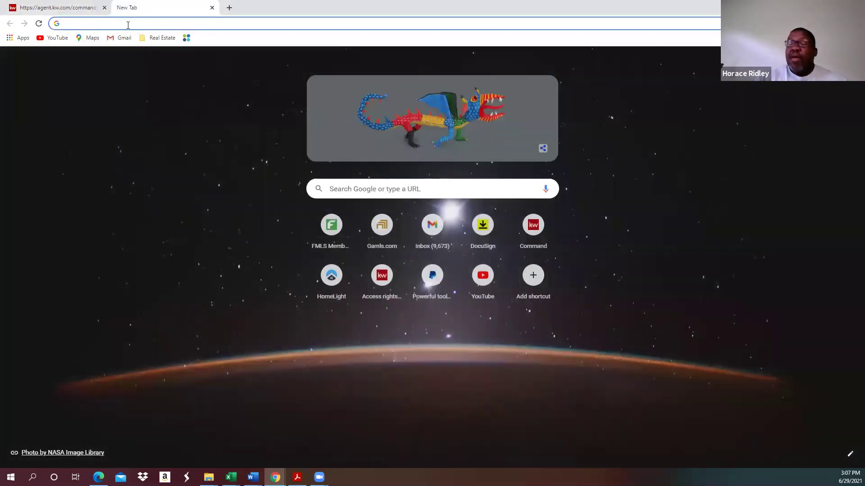
pyautogui.click(128, 24)
pyautogui.write('mor')
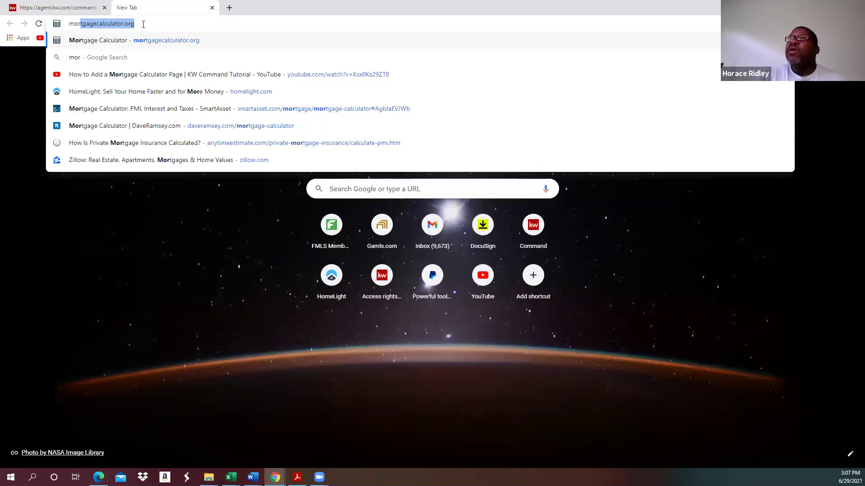
pyautogui.press('Return')
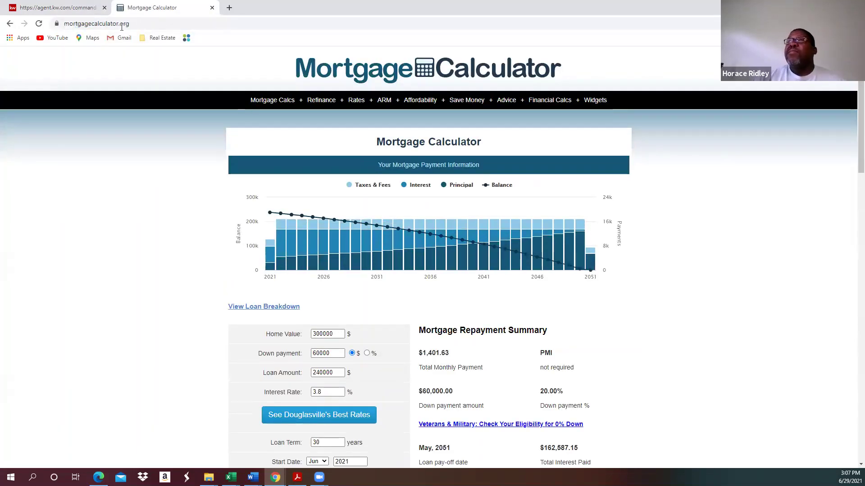
pyautogui.click(58, 8)
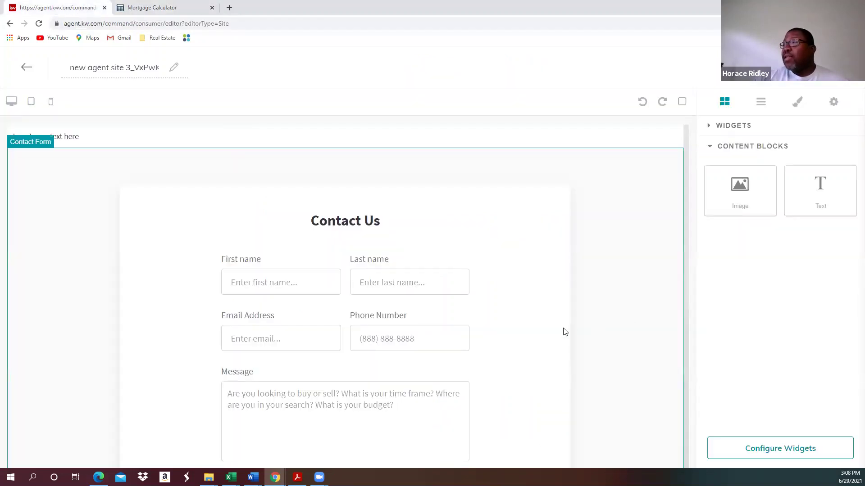
pyautogui.moveTo(826, 215); pyautogui.dragTo(155, 7)
pyautogui.click(155, 8)
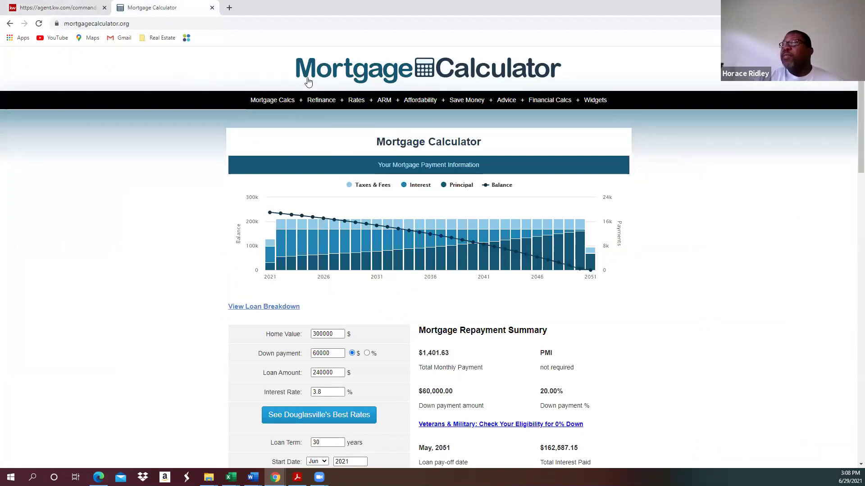
# - Open the Full Page Calc widget page with its calculator defaults and source code
pyautogui.moveTo(588, 98)
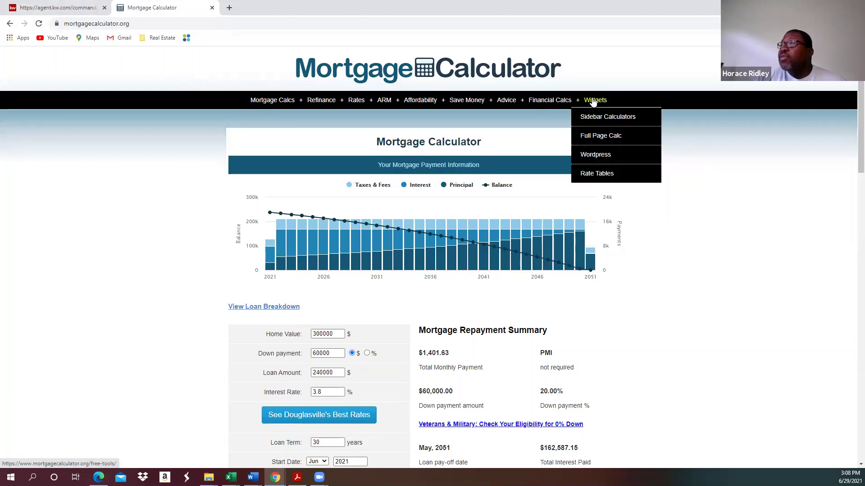
pyautogui.click(593, 139)
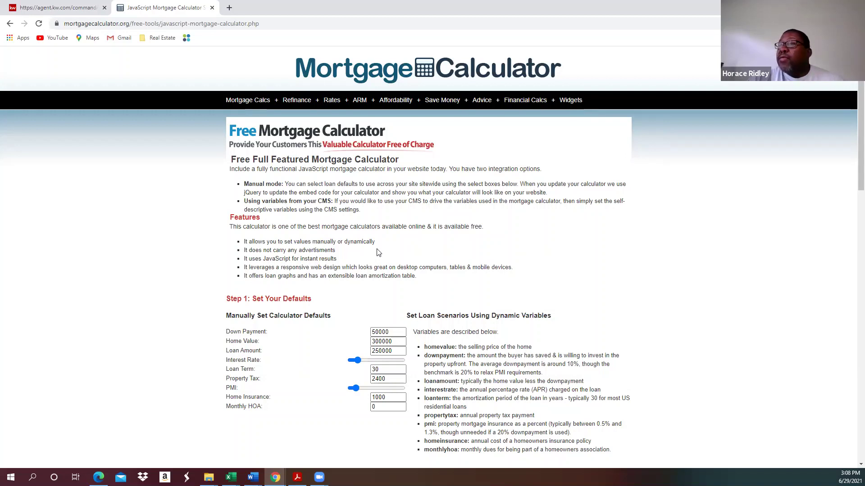
pyautogui.scroll(-2, 377, 258)
pyautogui.scroll(-2, 377, 258)
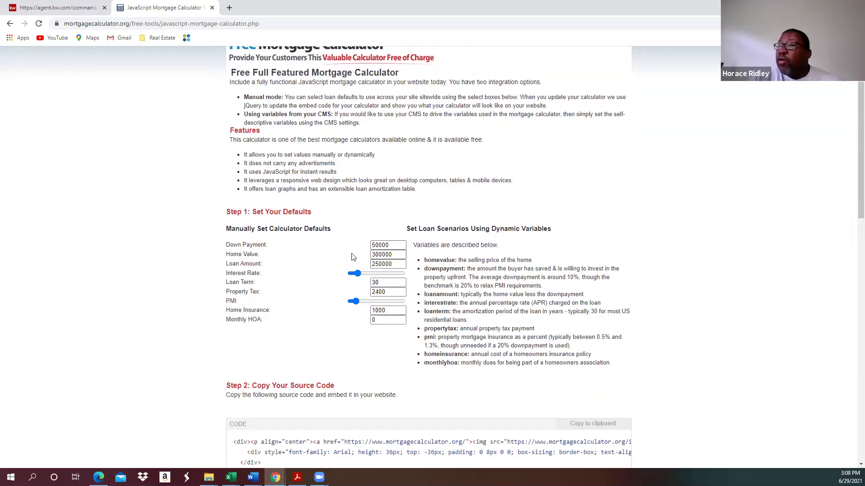
# - Switch to the Windows Calculator and multiply 275000 by 0.03 to work out the down payment
pyautogui.doubleClick(396, 249)
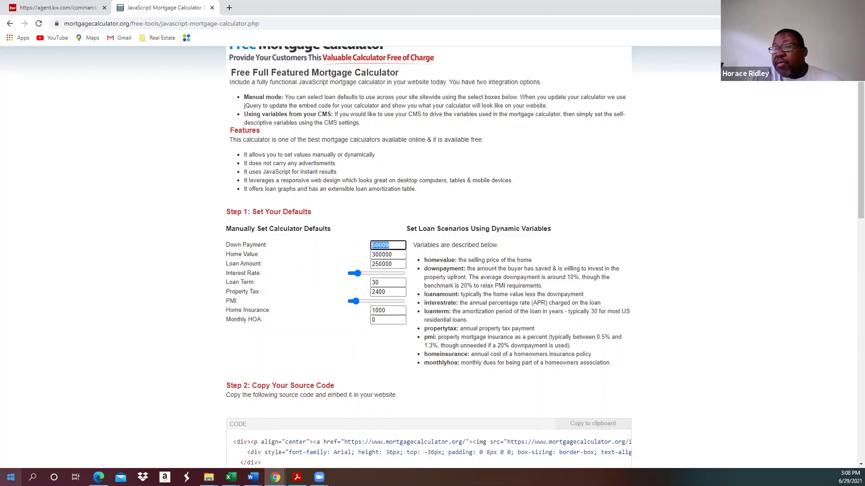
pyautogui.click(11, 478)
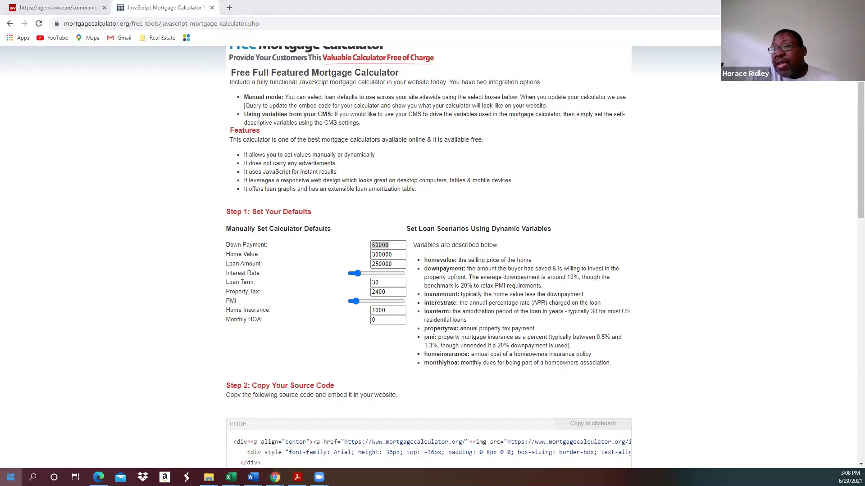
pyautogui.scroll(-3, 55, 438)
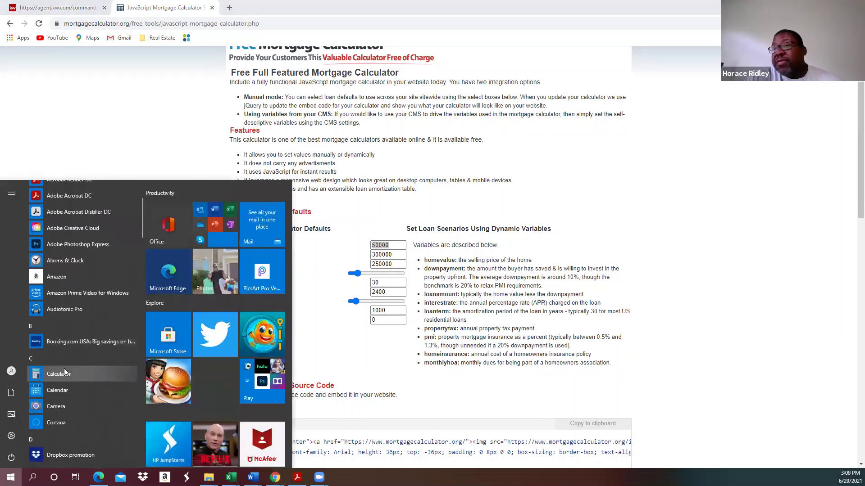
pyautogui.click(63, 371)
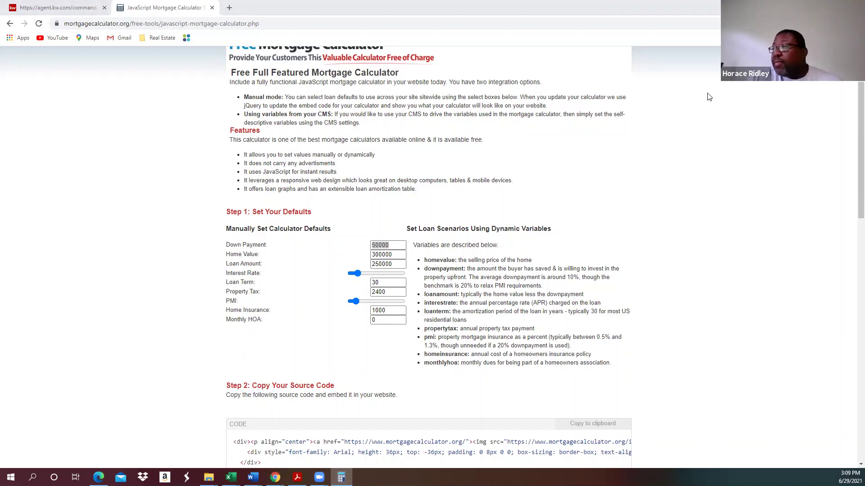
pyautogui.click(695, 288)
pyautogui.write('750000')
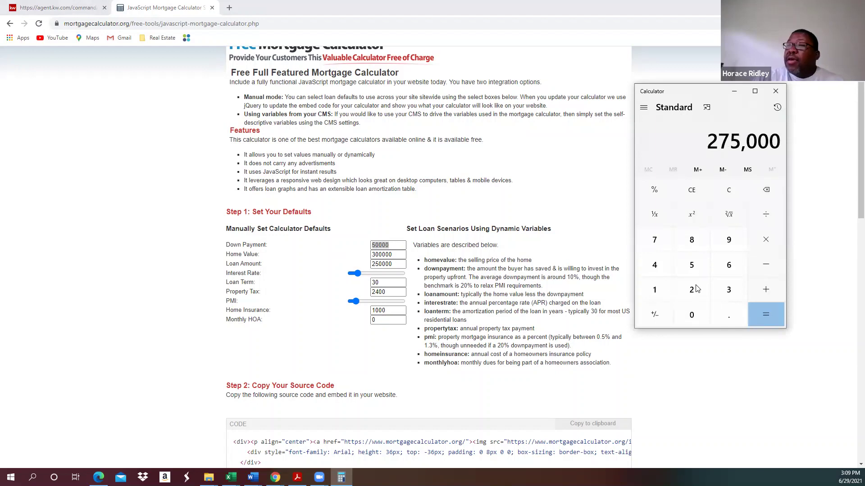
pyautogui.write('*0.03')
pyautogui.press('Return')
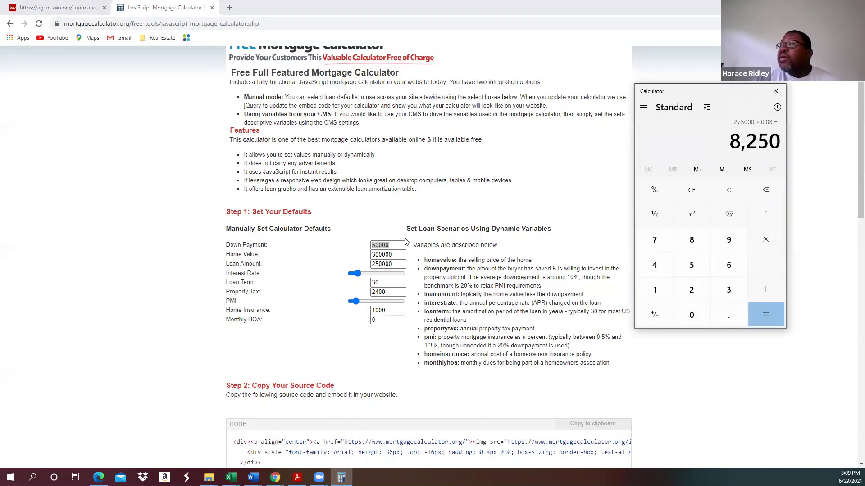
# - Set the calculator's default down payment to 8250 and the home value to 275000 on mortgagecalculator.org
pyautogui.click(390, 245)
pyautogui.moveTo(390, 246); pyautogui.dragTo(354, 249)
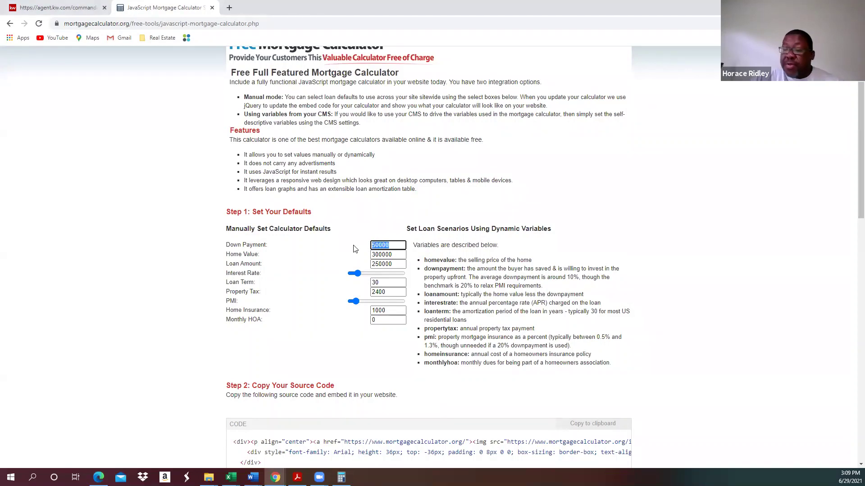
pyautogui.write('8250')
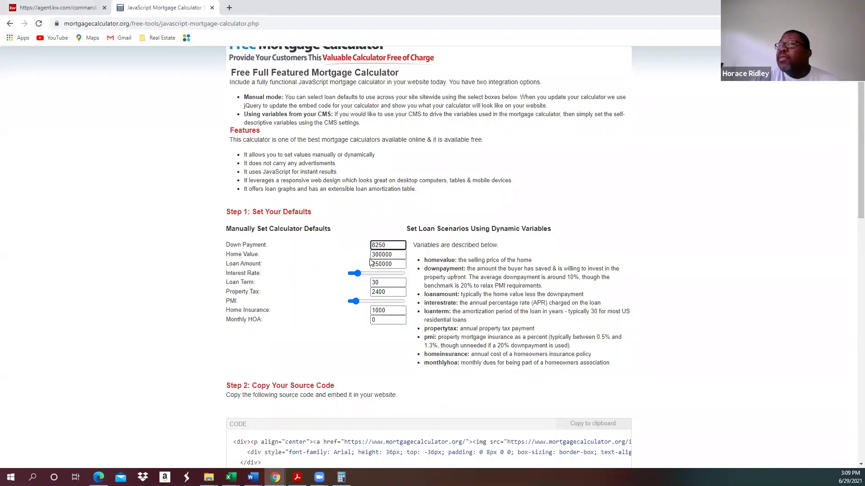
pyautogui.moveTo(398, 256); pyautogui.dragTo(350, 259)
pyautogui.write('275')
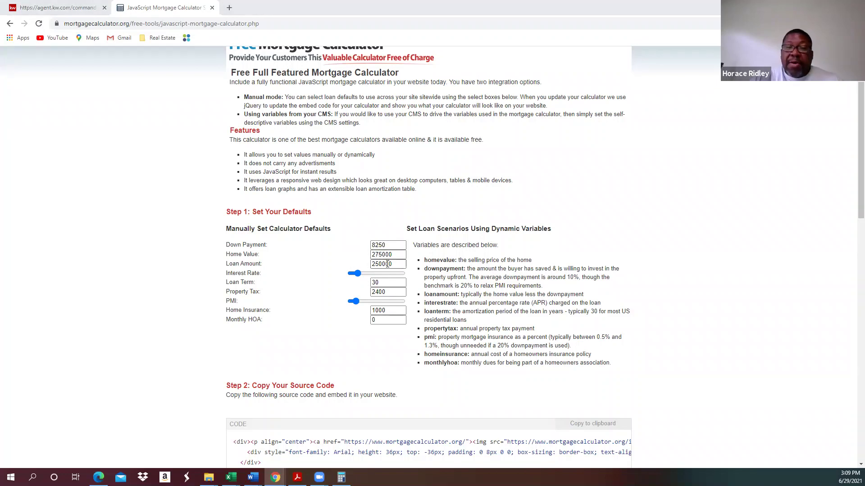
# - Work out the difference between 8250 and 275000 in the Windows Calculator and set the default loan amount to 266750
pyautogui.click(340, 478)
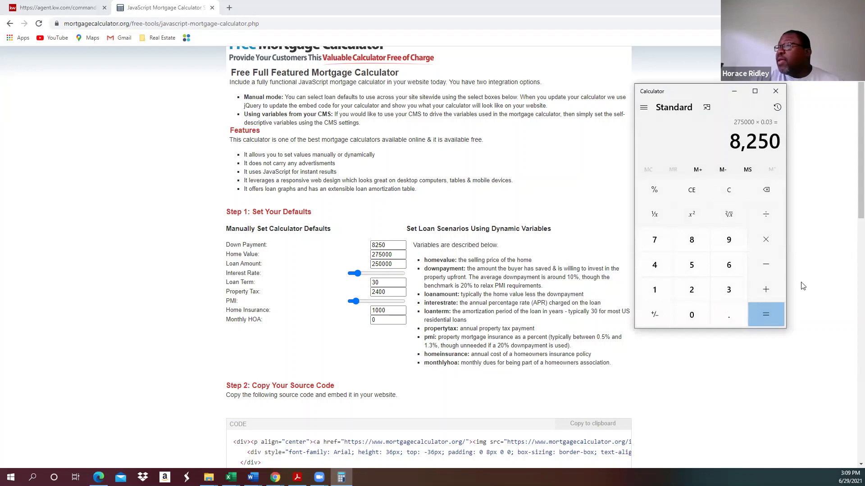
pyautogui.click(768, 272)
pyautogui.write('2750')
pyautogui.write('00')
pyautogui.press('Return')
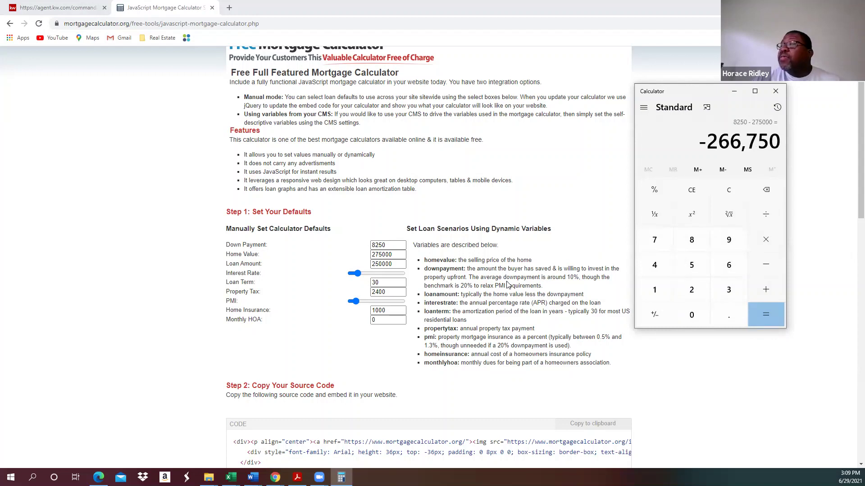
pyautogui.click(399, 263)
pyautogui.moveTo(399, 261); pyautogui.dragTo(360, 268)
pyautogui.write('266750')
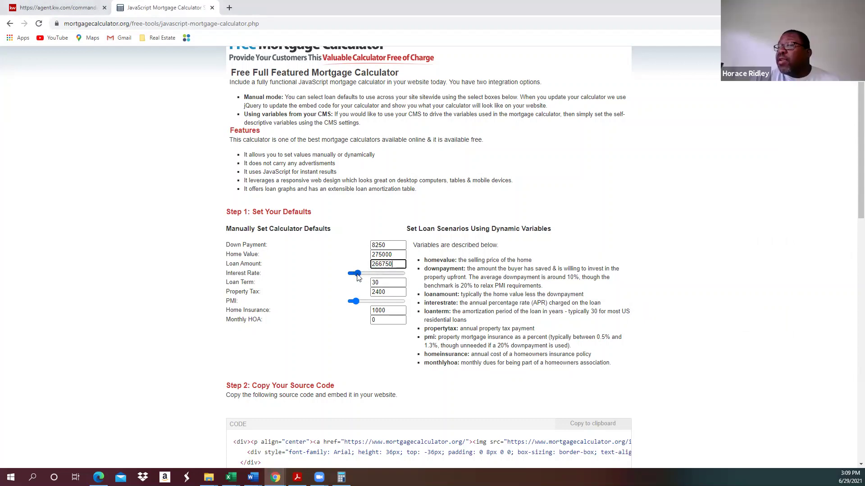
# - Lower the default interest rate to 3.00% and check it in the calculator preview
pyautogui.click(356, 277)
pyautogui.moveTo(357, 278); pyautogui.dragTo(354, 277)
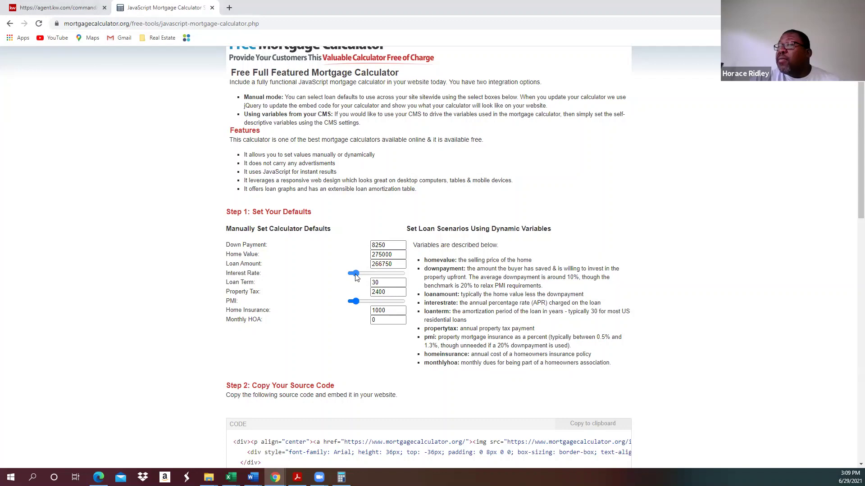
pyautogui.scroll(-4, 338, 283)
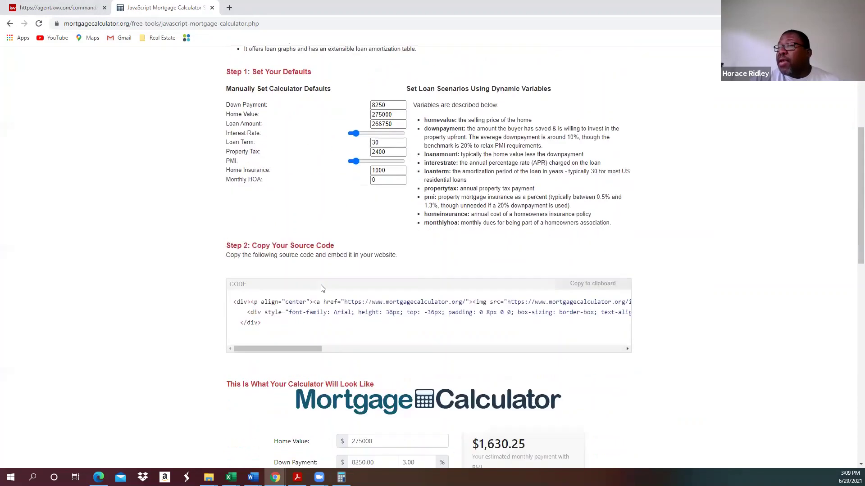
pyautogui.scroll(4, 322, 289)
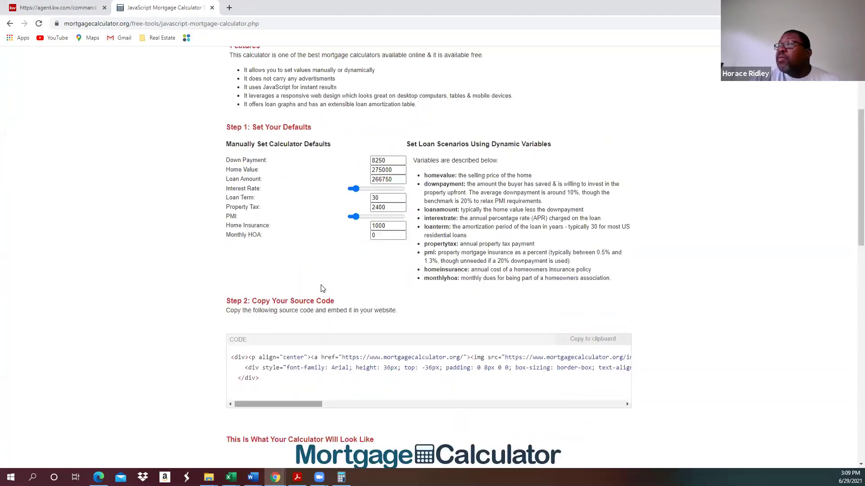
pyautogui.scroll(-1, 345, 259)
pyautogui.press('Tab')
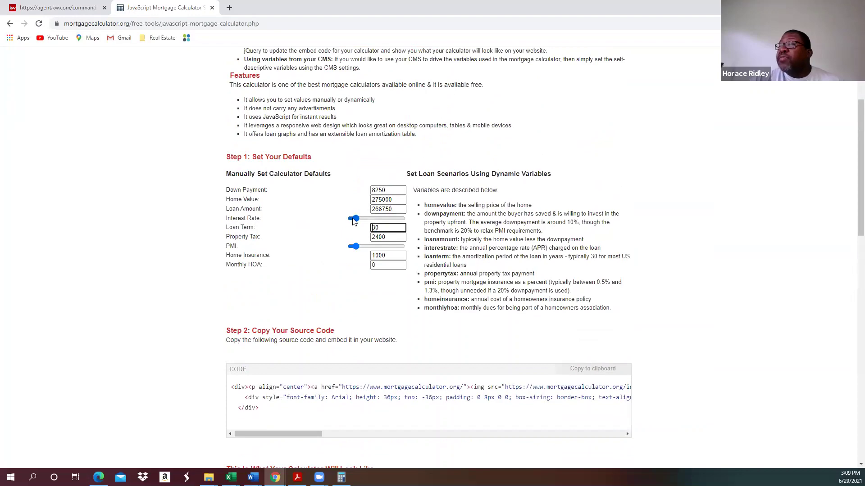
pyautogui.scroll(-8, 339, 325)
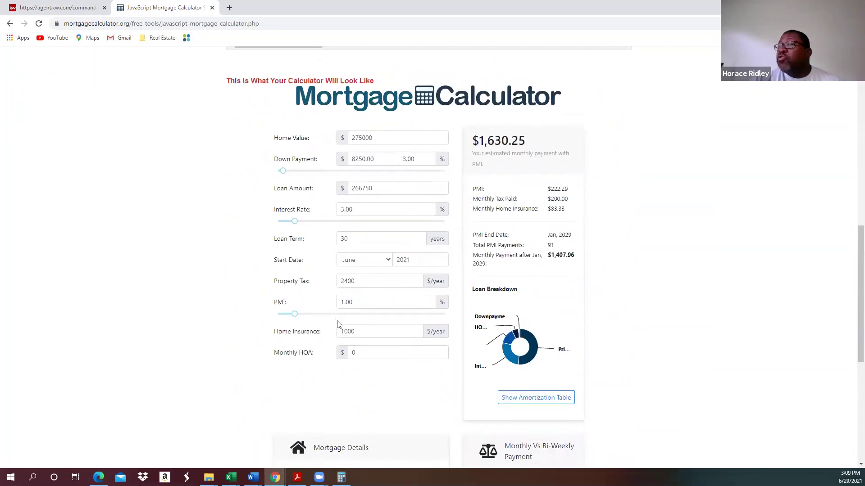
pyautogui.scroll(9, 348, 216)
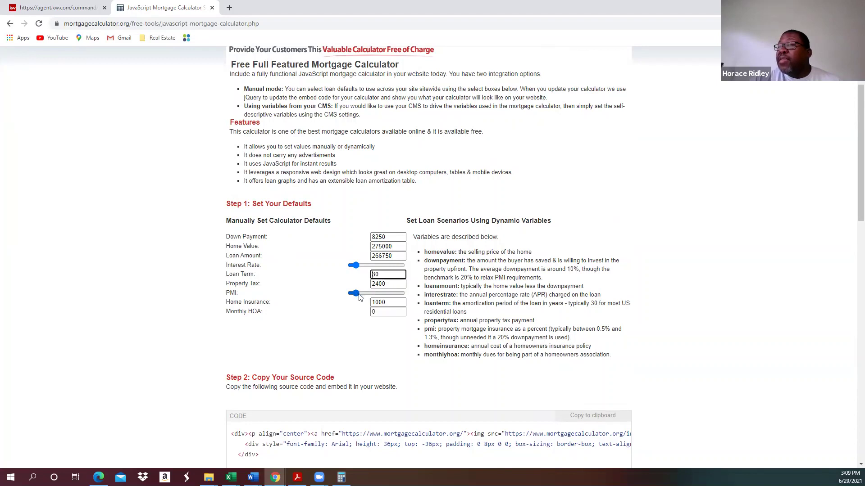
# - Set the default monthly HOA to 50 and review the calculator preview, including its mortgage details and bi-weekly comparison
pyautogui.click(386, 313)
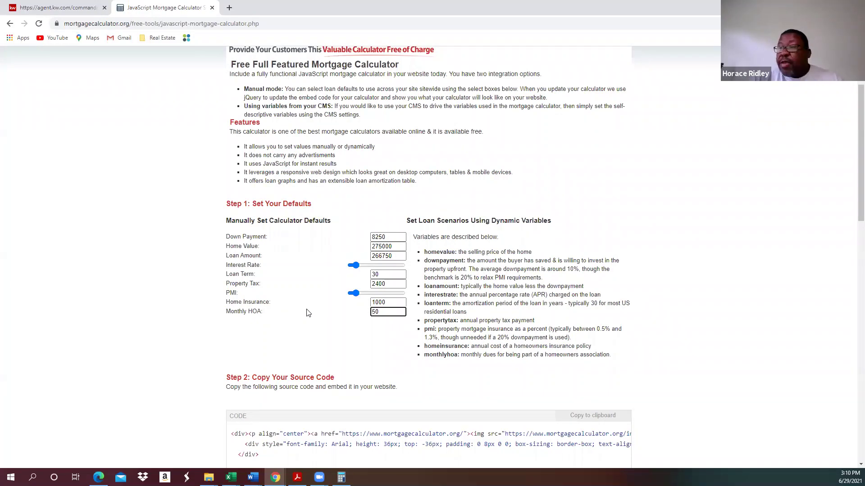
pyautogui.scroll(-4, 308, 313)
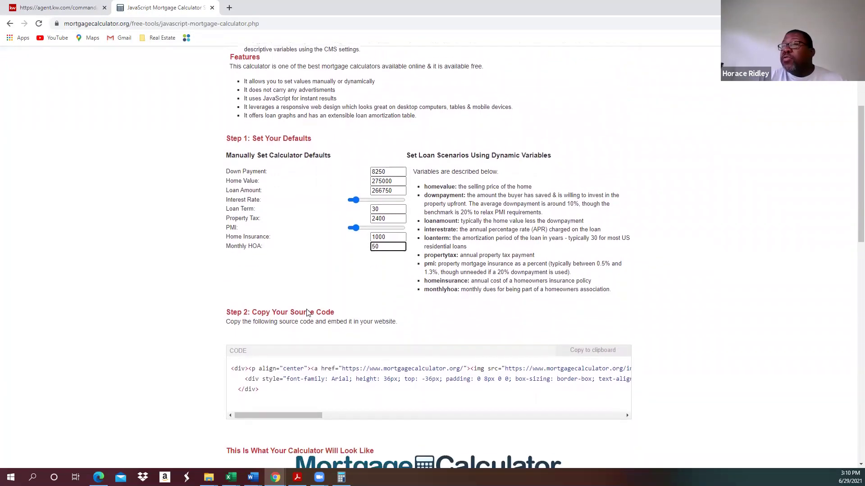
pyautogui.scroll(-5, 308, 313)
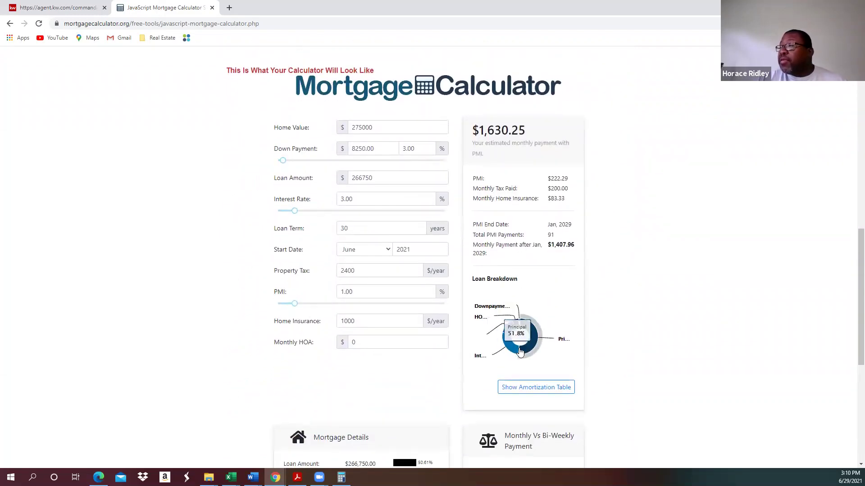
pyautogui.scroll(-1, 622, 374)
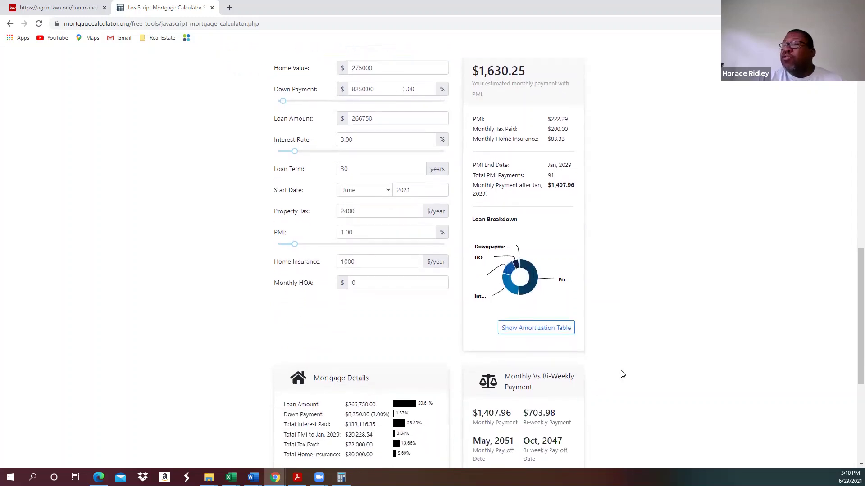
pyautogui.scroll(-3, 623, 375)
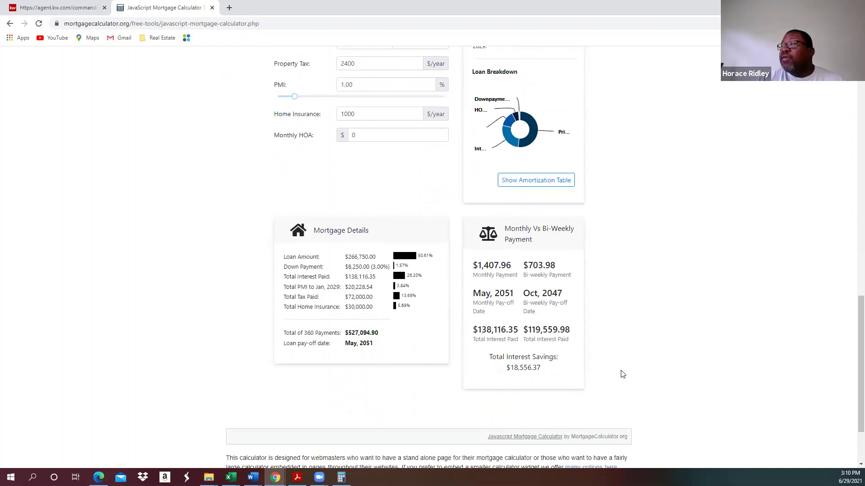
pyautogui.scroll(5, 621, 373)
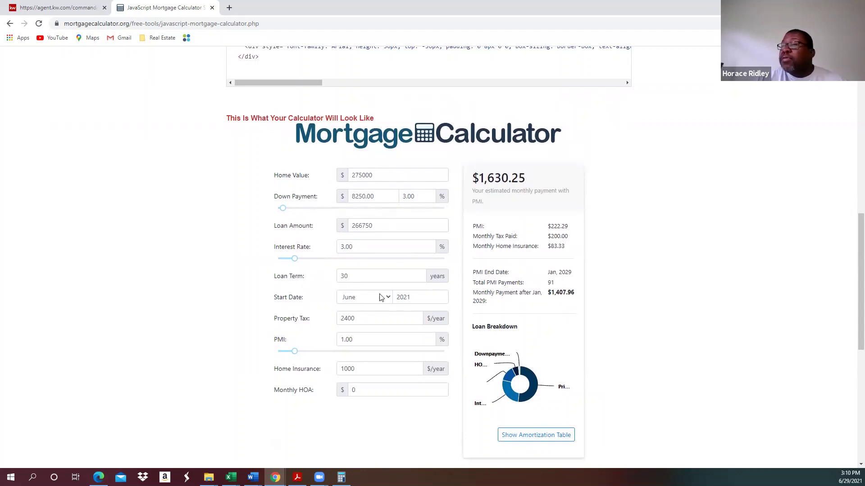
# - Copy the calculator's source code and paste it over the placeholder text in the KW Command page's text block
pyautogui.scroll(4, 393, 242)
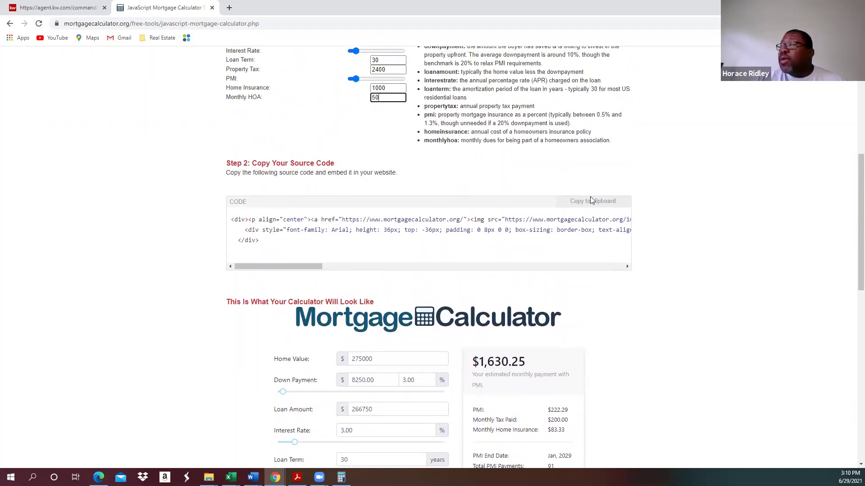
pyautogui.click(594, 205)
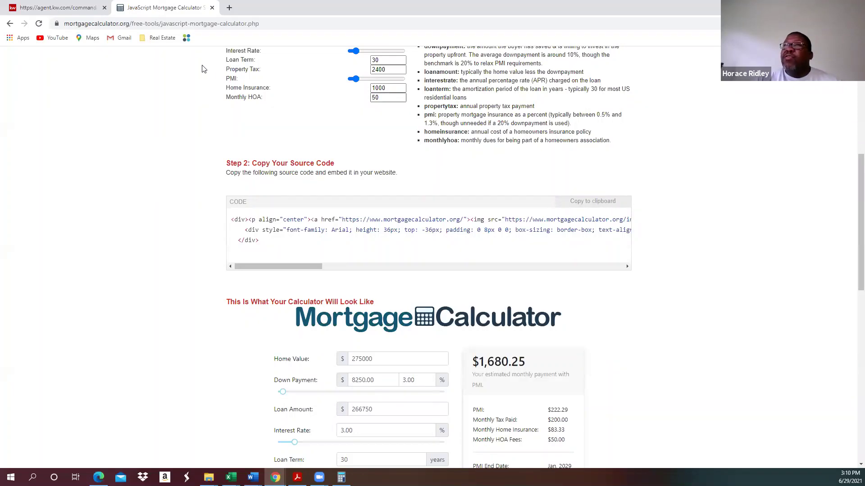
pyautogui.click(68, 7)
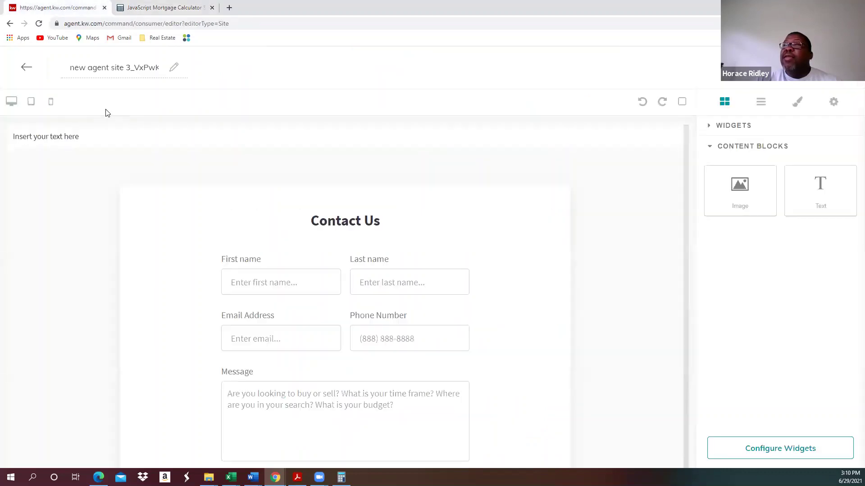
pyautogui.click(99, 139)
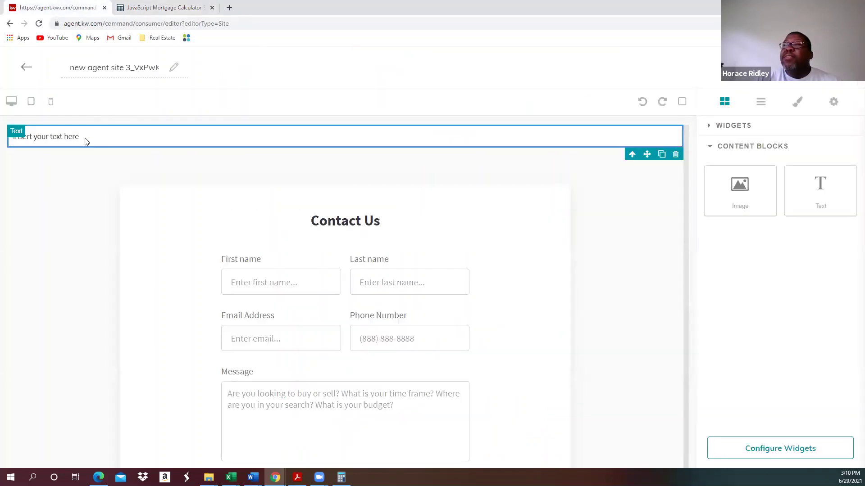
pyautogui.doubleClick(82, 138)
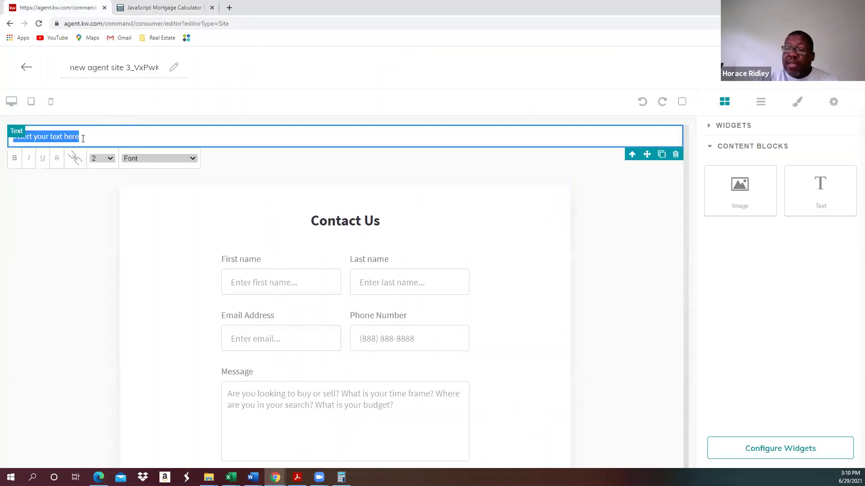
pyautogui.press('BackSpace')
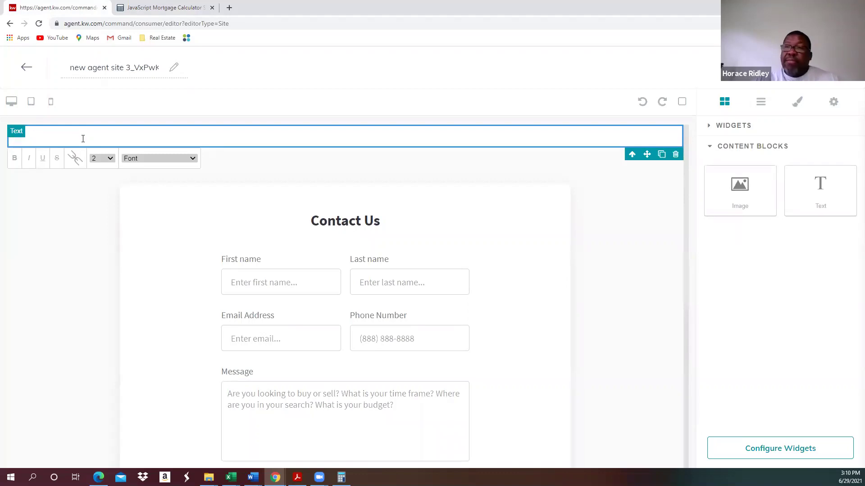
pyautogui.hotkey('ctrl', 'v')
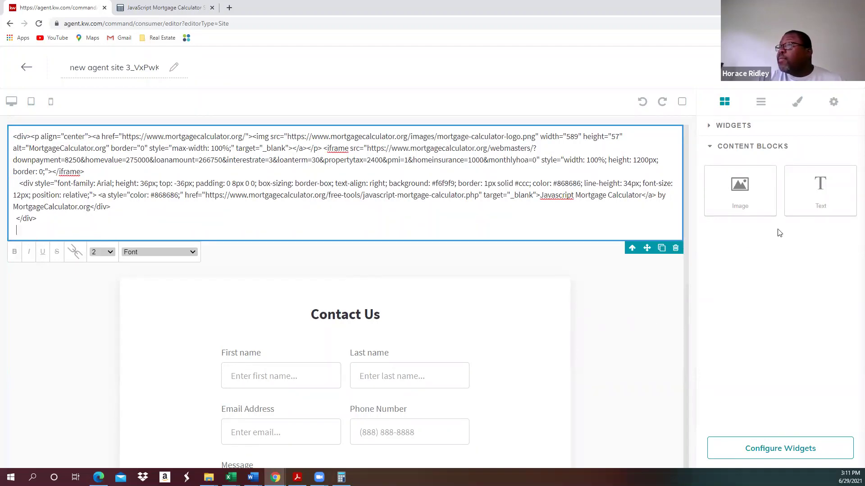
# - Open the widget configuration so the pasted code renders, and review the embedded mortgage calculator on the page
pyautogui.click(774, 453)
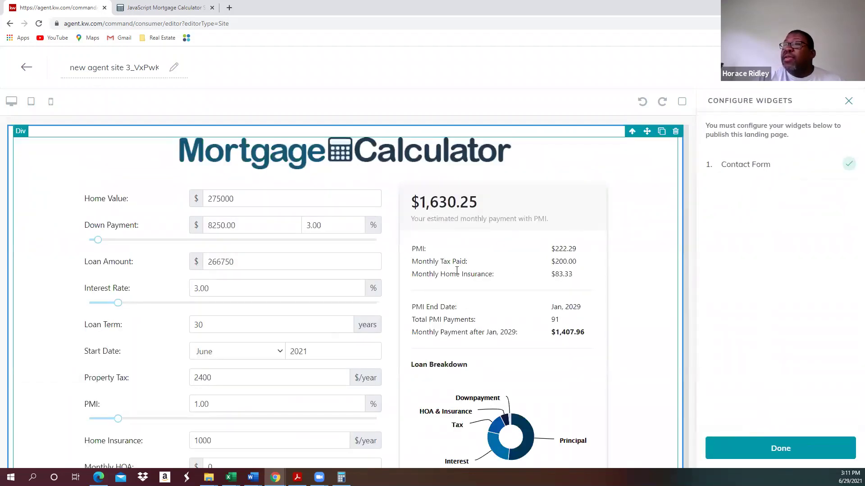
pyautogui.scroll(-10, 516, 273)
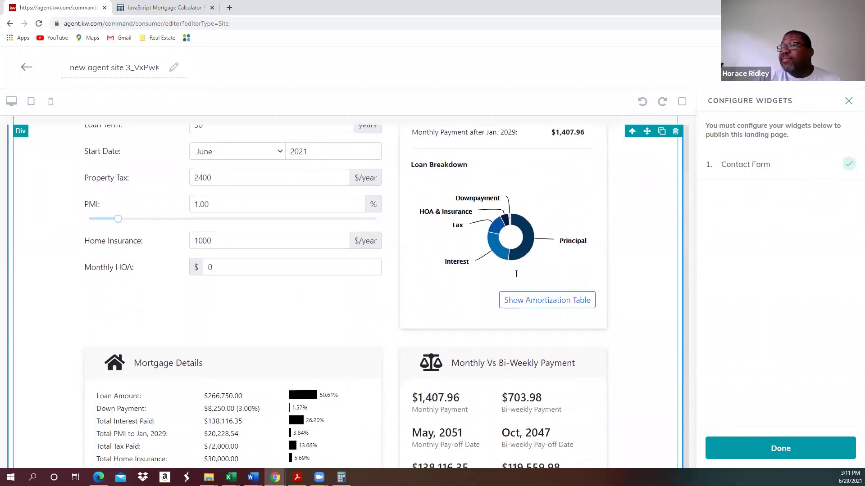
pyautogui.scroll(6, 517, 274)
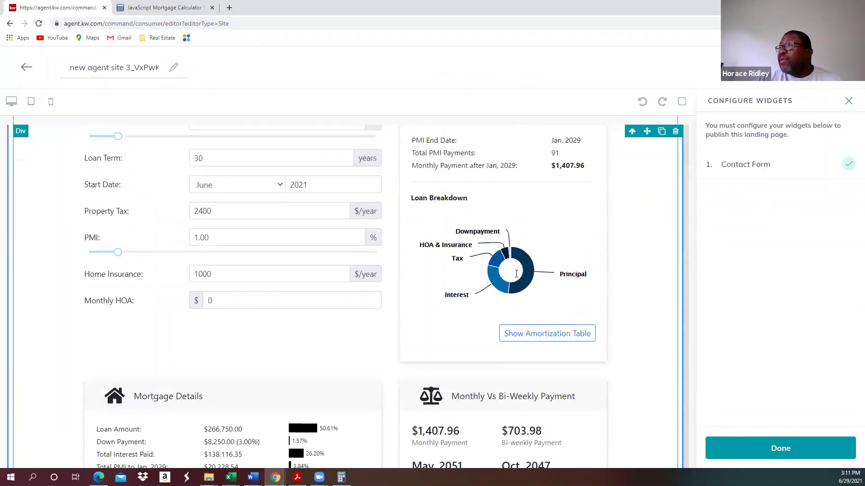
pyautogui.scroll(1, 622, 305)
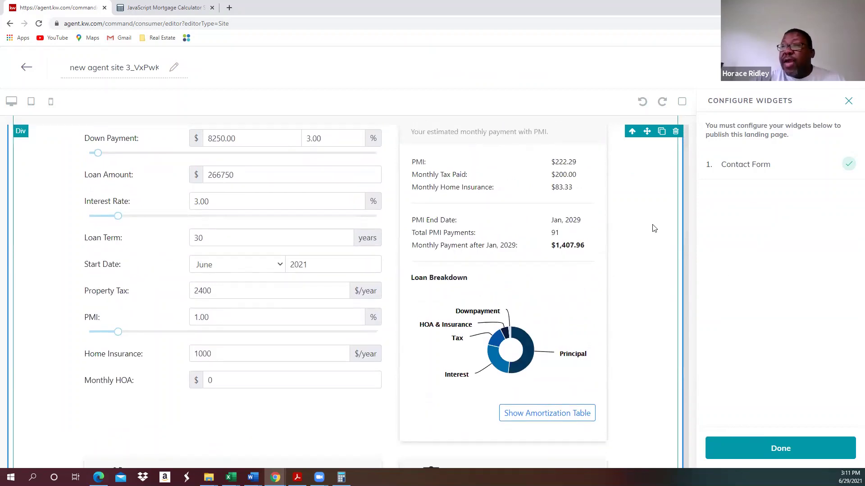
# - Rename the agent site page as MC_del
pyautogui.moveTo(69, 67); pyautogui.dragTo(189, 69)
pyautogui.click(189, 70)
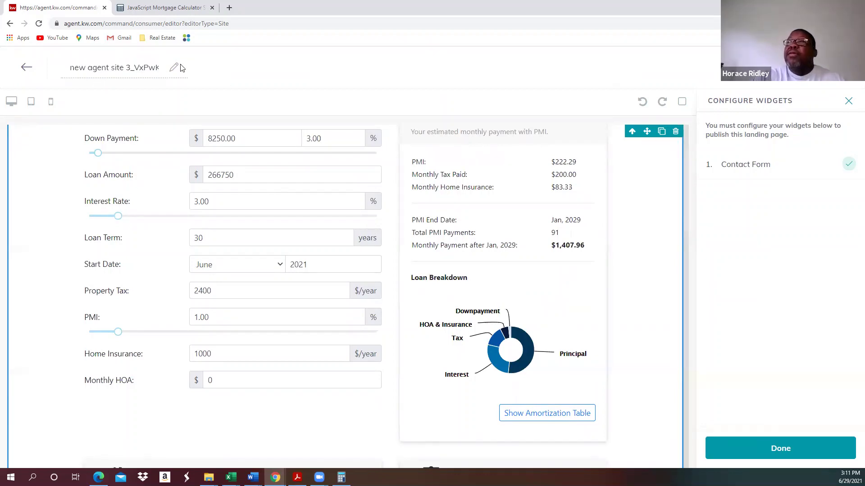
pyautogui.moveTo(71, 68); pyautogui.dragTo(183, 72)
pyautogui.write('MC_del')
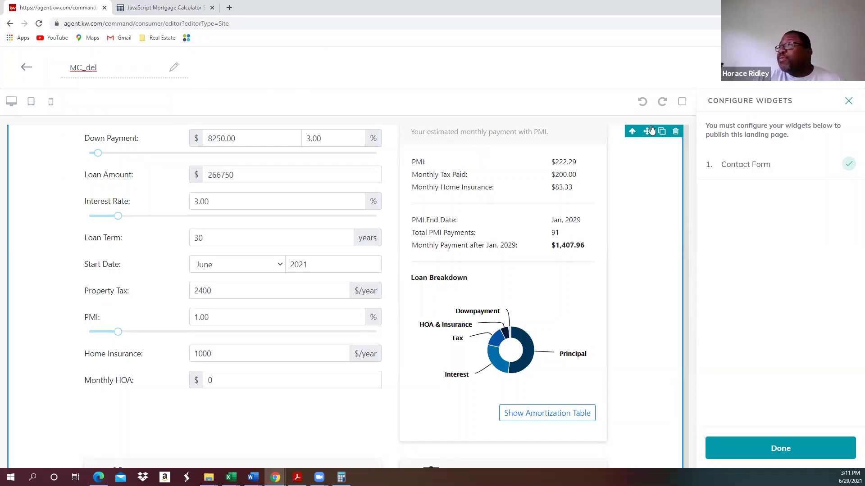
# - Open the Contact Form widget's settings, and bring up the contact form on the agent's live mortgage calculator page in a new tab
pyautogui.click(767, 165)
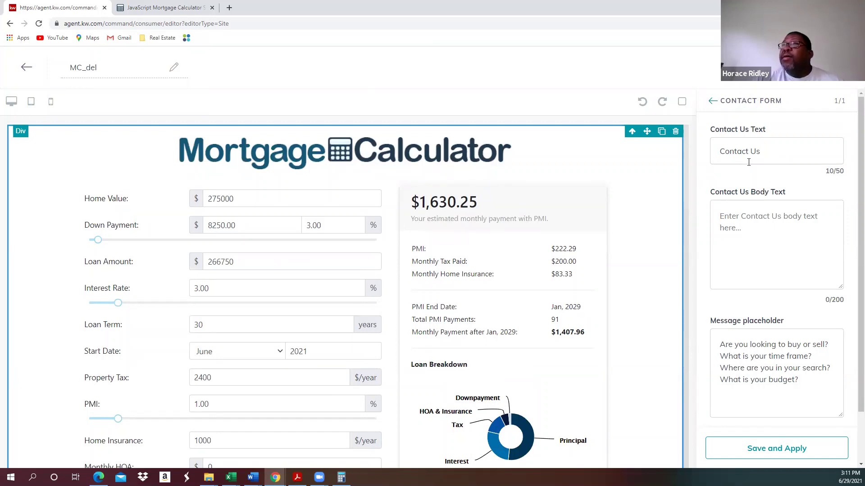
pyautogui.click(229, 8)
pyautogui.write('homes')
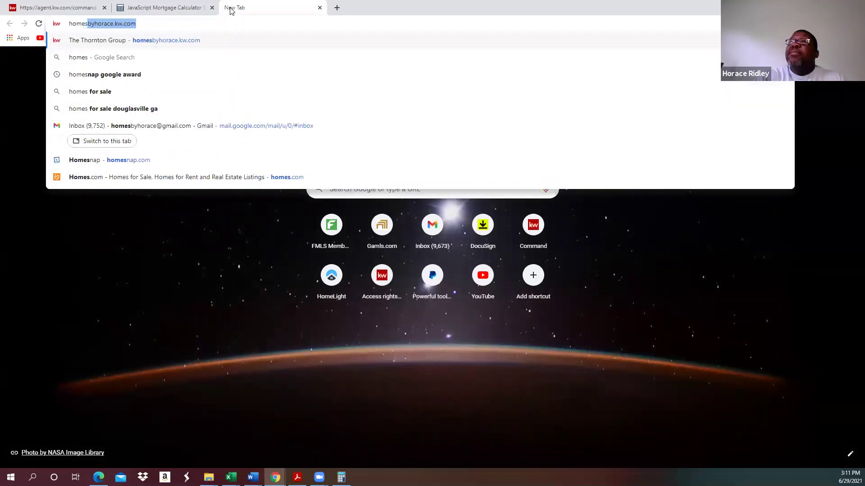
pyautogui.press('Return')
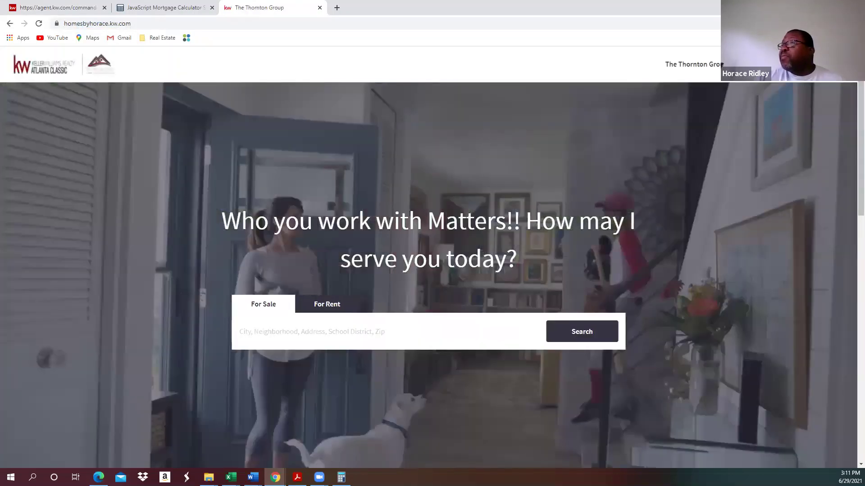
pyautogui.click(721, 64)
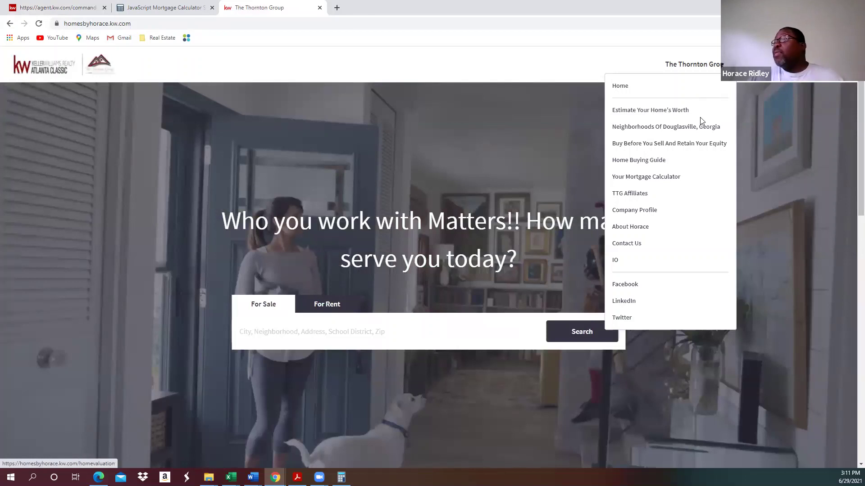
pyautogui.click(671, 178)
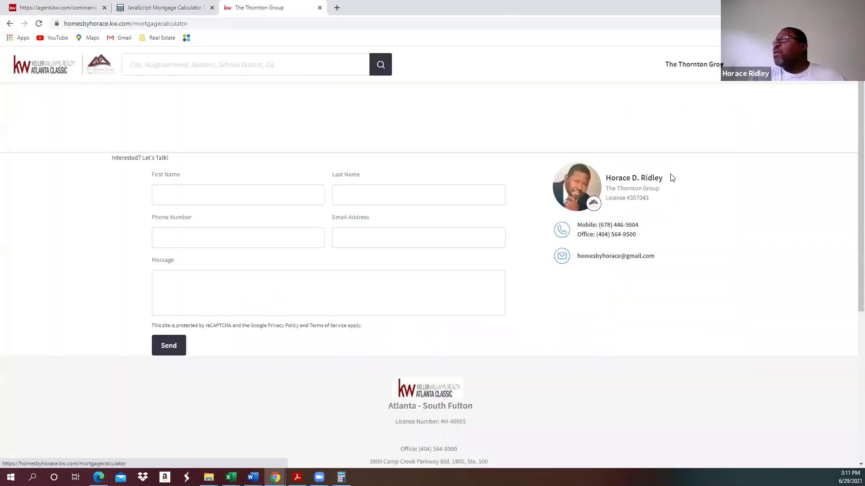
pyautogui.scroll(-10, 733, 206)
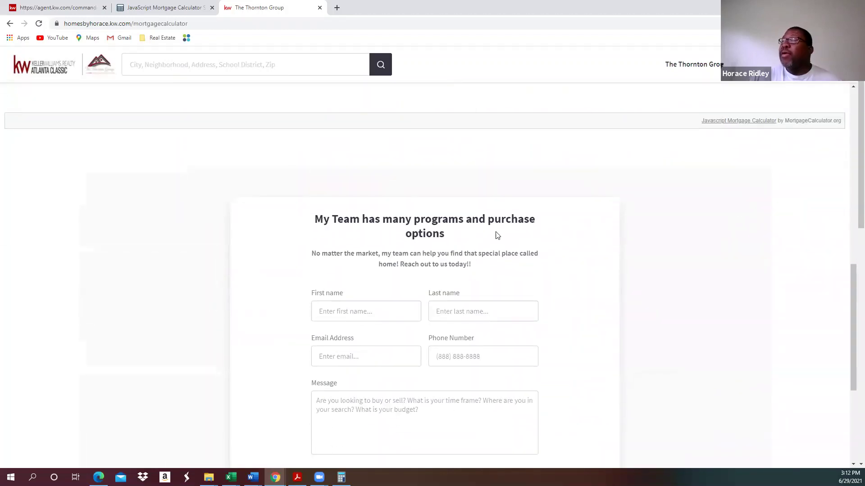
# - Copy the live form's heading "My Team has many programs and purchase options" over the widget's Contact Us Text
pyautogui.moveTo(457, 239); pyautogui.dragTo(316, 224)
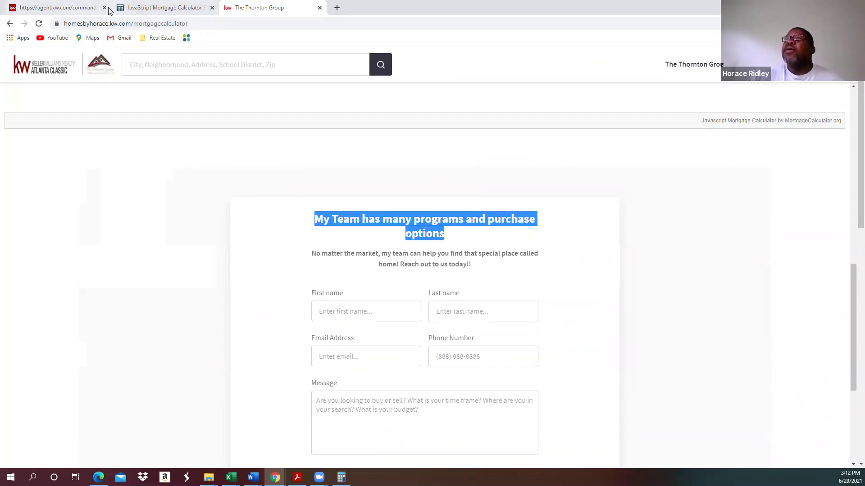
pyautogui.click(89, 7)
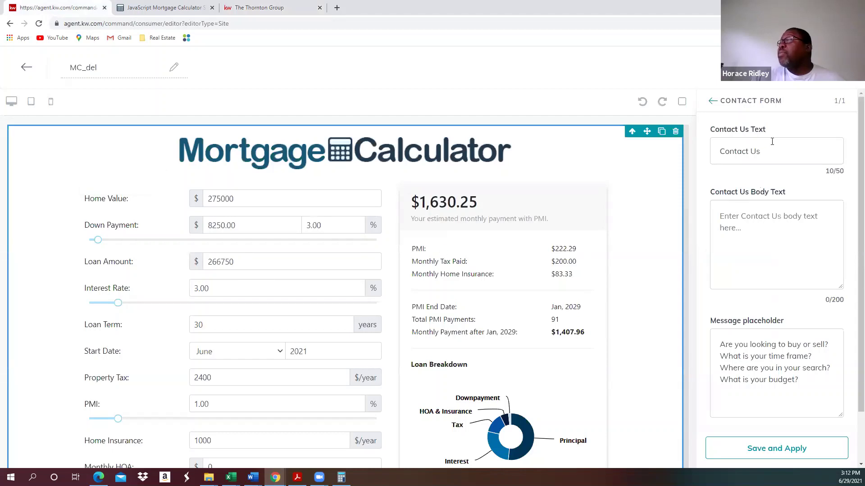
pyautogui.tripleClick(781, 150)
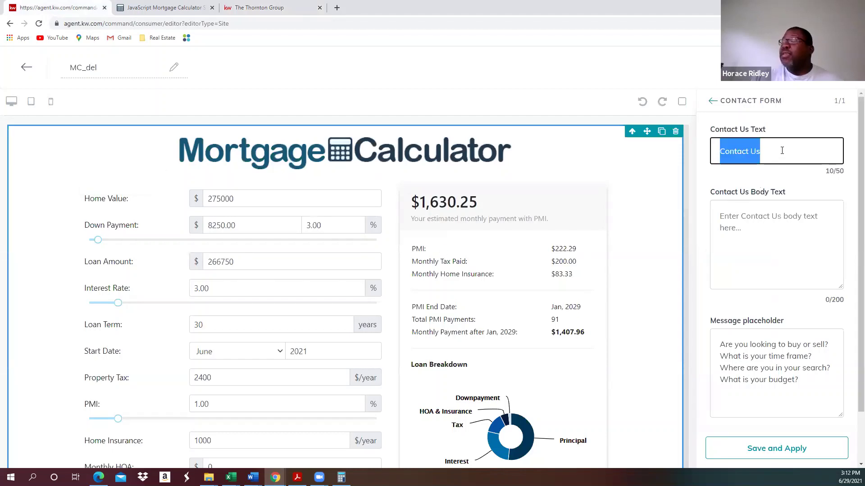
pyautogui.hotkey('ctrl', 'v')
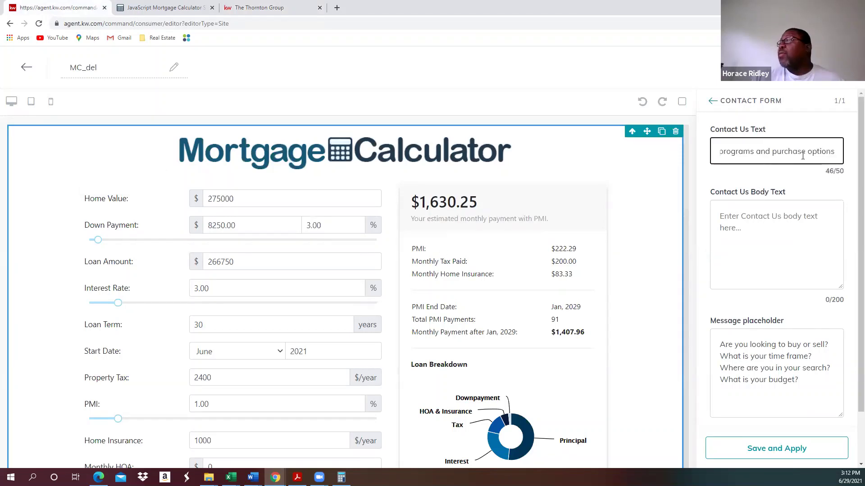
# - Set the Contact Us body text to "No matter the market, my team can help you find that special place called home! Reach out to us today!!"
pyautogui.click(753, 230)
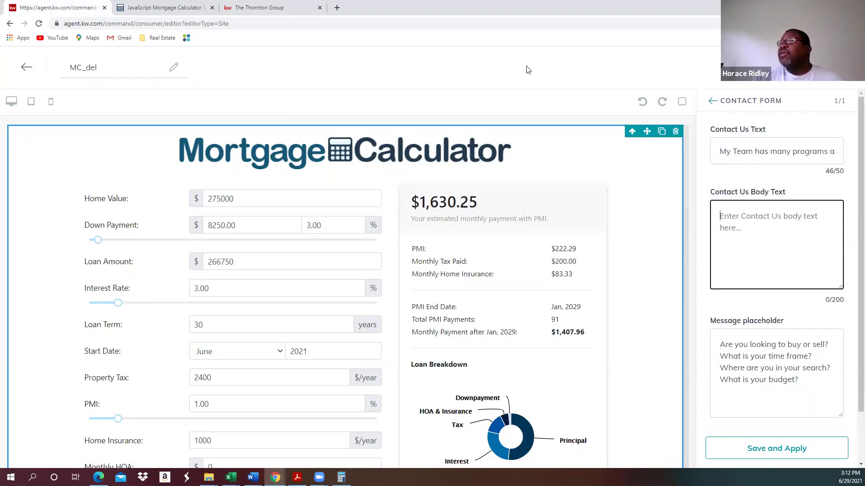
pyautogui.click(263, 7)
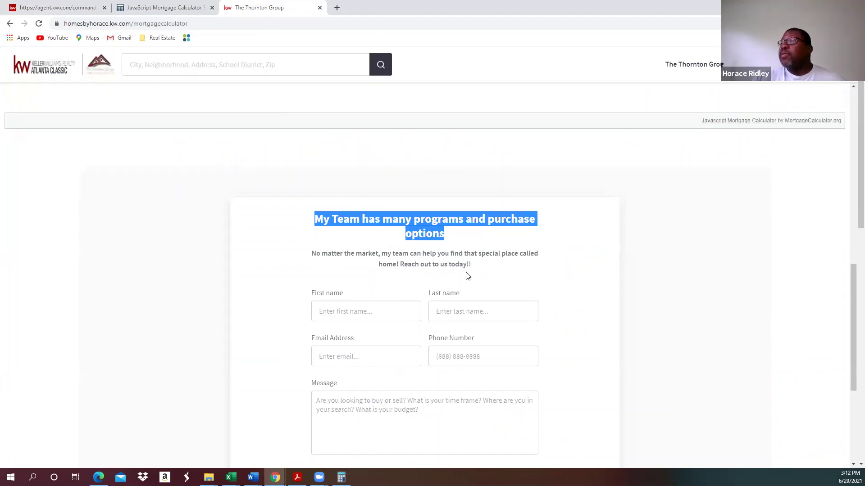
pyautogui.moveTo(471, 266); pyautogui.dragTo(309, 261)
pyautogui.hotkey('ctrl', 'c')
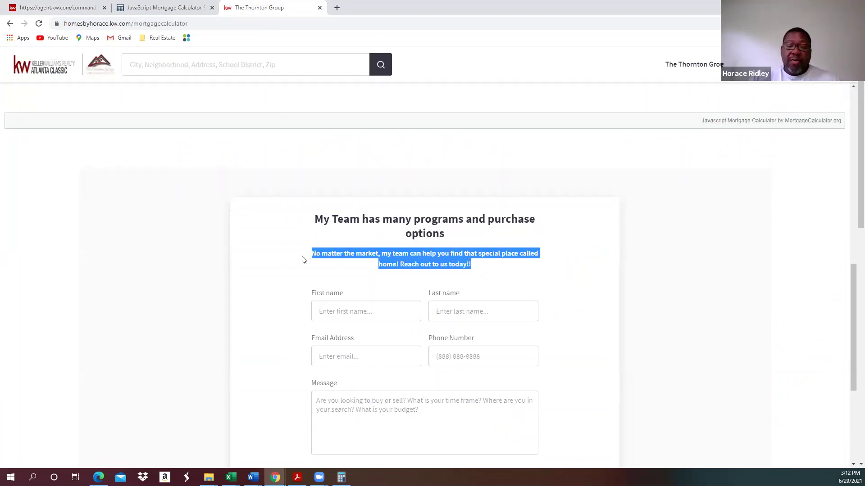
pyautogui.click(77, 6)
pyautogui.click(802, 289)
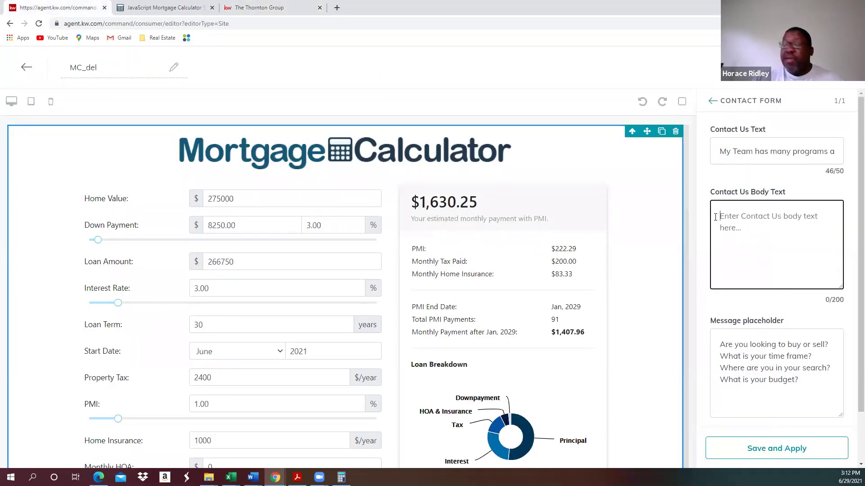
pyautogui.hotkey('ctrl', 'v')
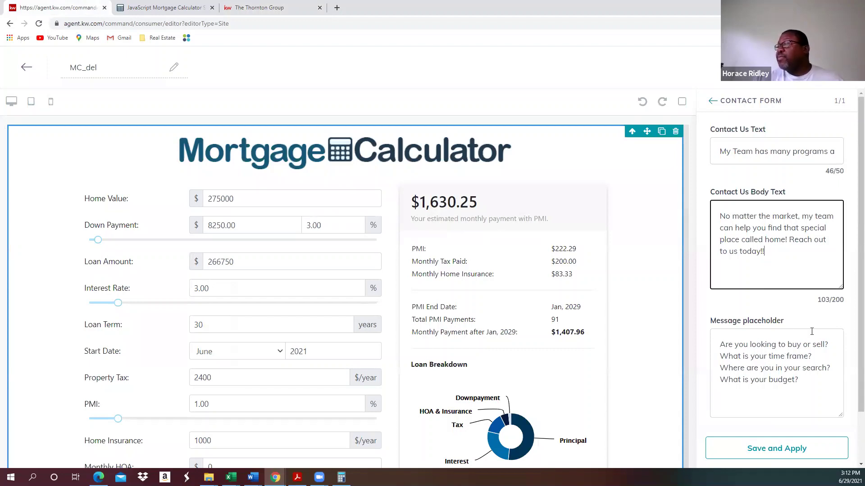
# - Select the agent's mobile number as the contact form's phone, apply the settings, and check the form on the page
pyautogui.scroll(-1, 812, 331)
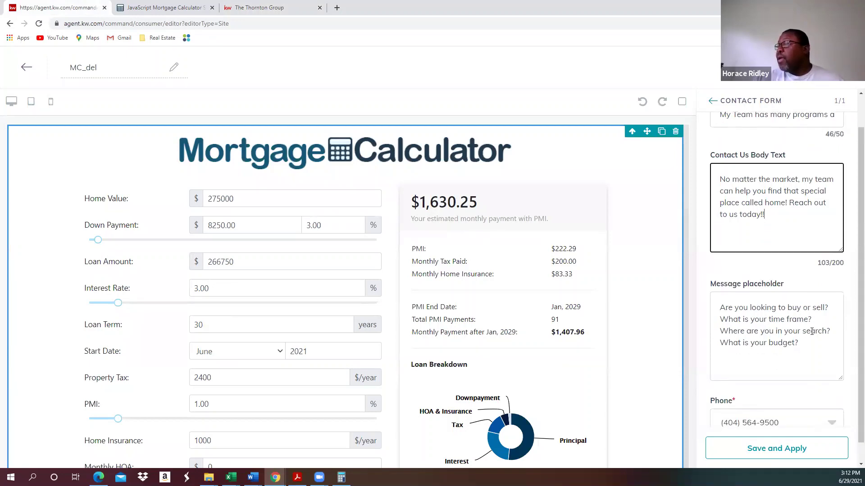
pyautogui.scroll(-1, 811, 332)
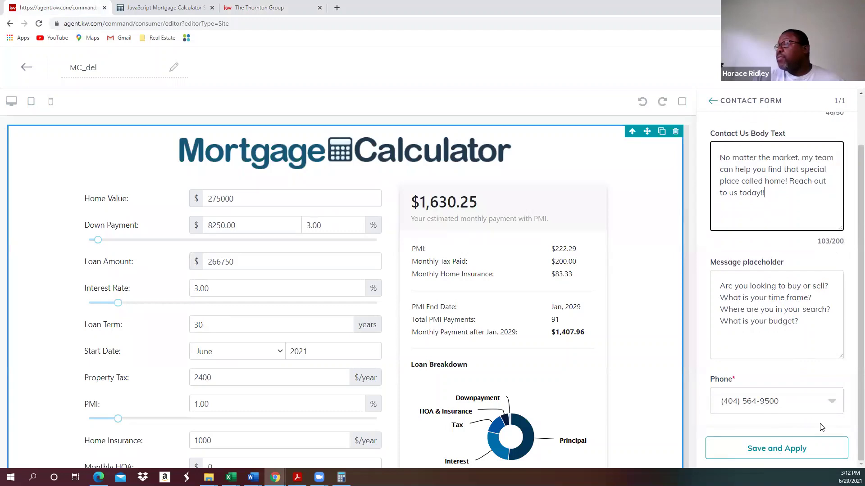
pyautogui.click(834, 404)
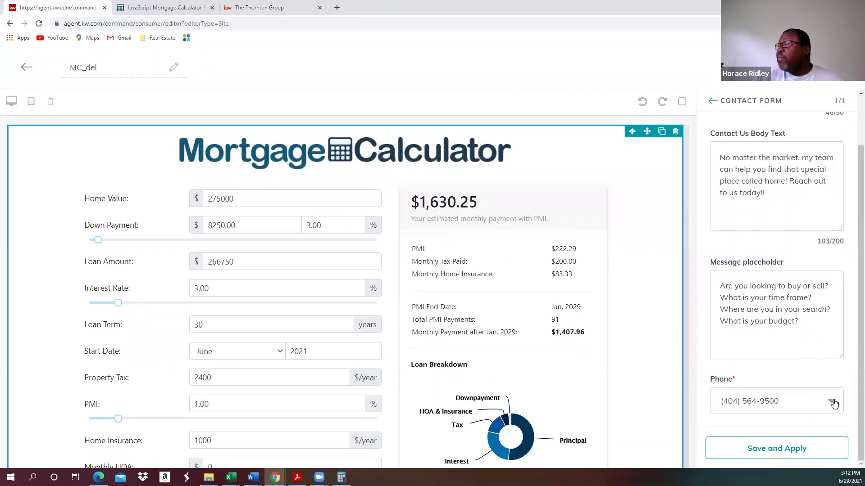
pyautogui.click(834, 403)
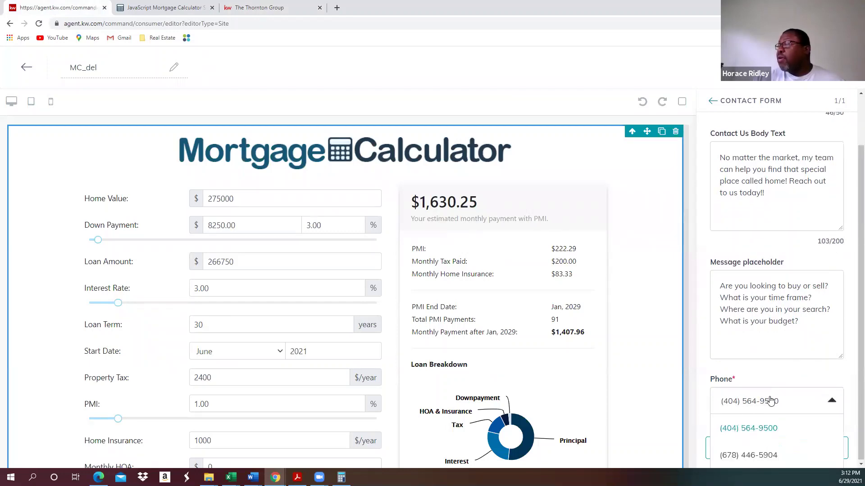
pyautogui.click(767, 456)
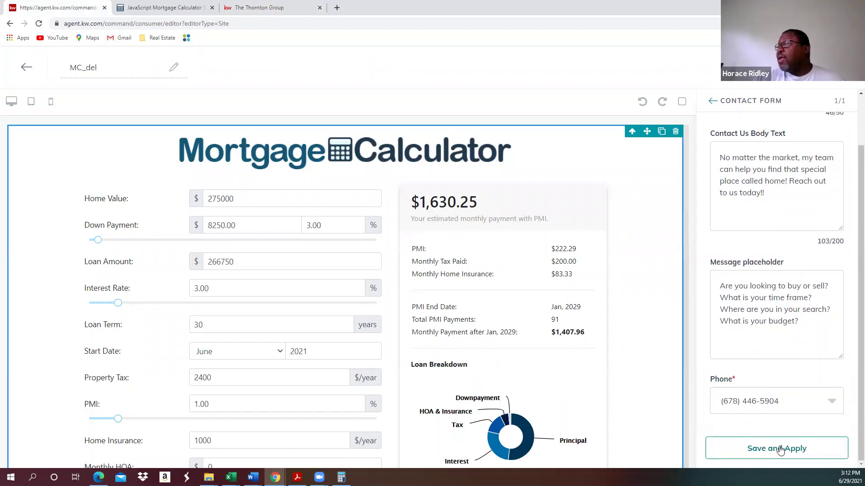
pyautogui.click(783, 450)
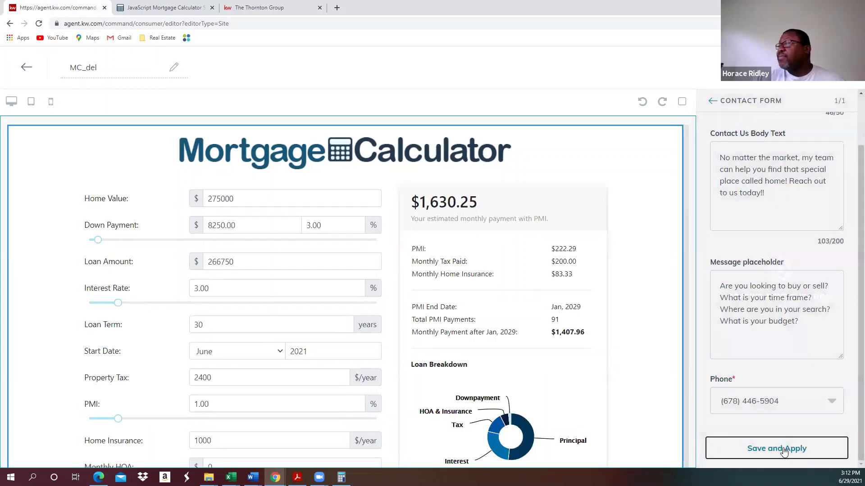
pyautogui.scroll(-15, 622, 280)
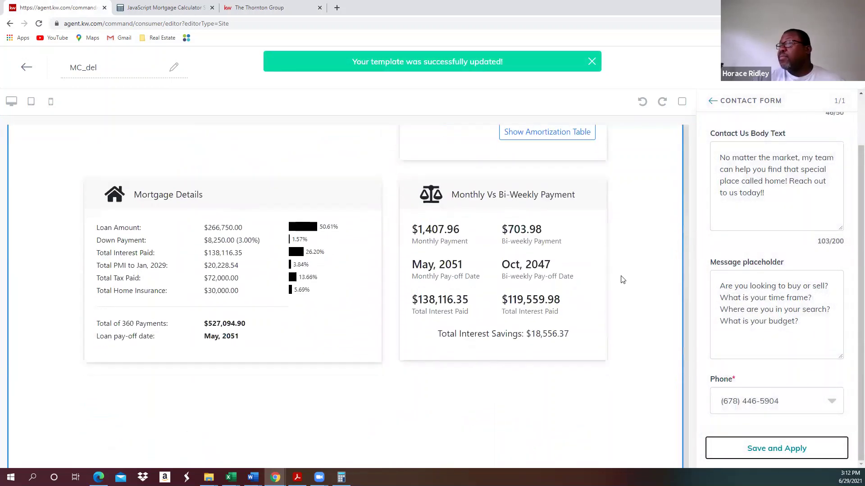
pyautogui.scroll(3, 622, 280)
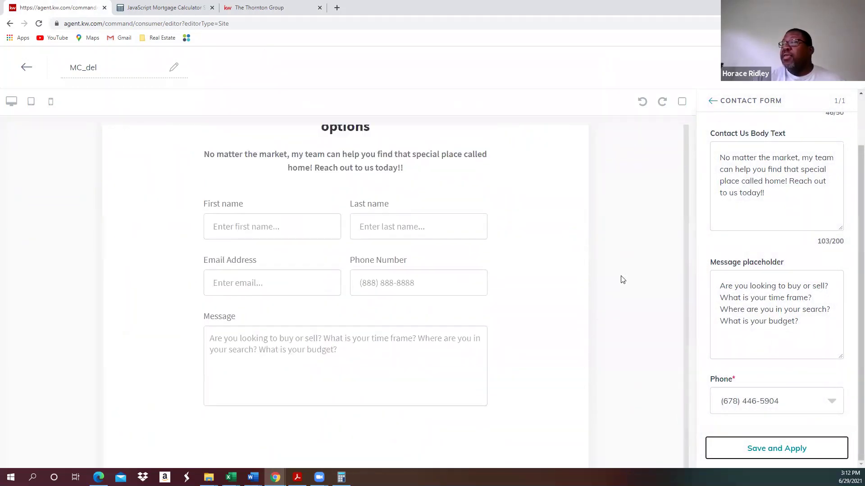
pyautogui.scroll(-1, 622, 280)
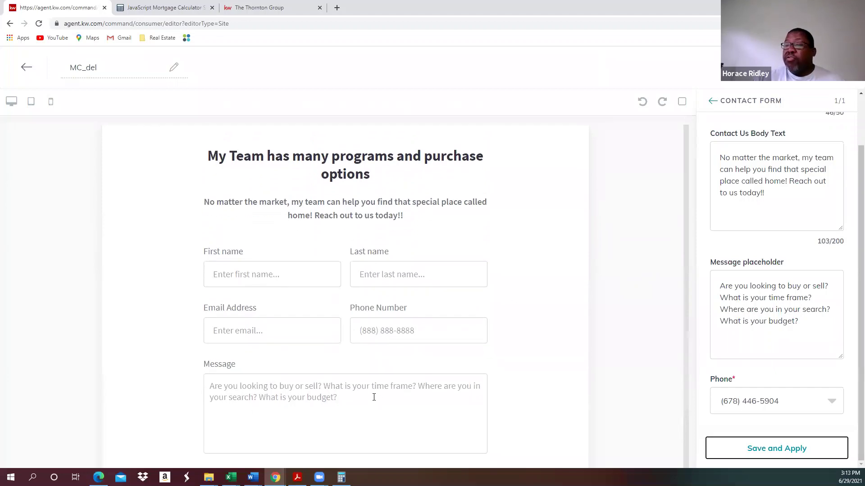
# - Replace the message placeholder with "Don't wait to buy real estate, buy real estate and wait." and apply the change
pyautogui.moveTo(803, 326); pyautogui.dragTo(694, 281)
pyautogui.click(693, 280)
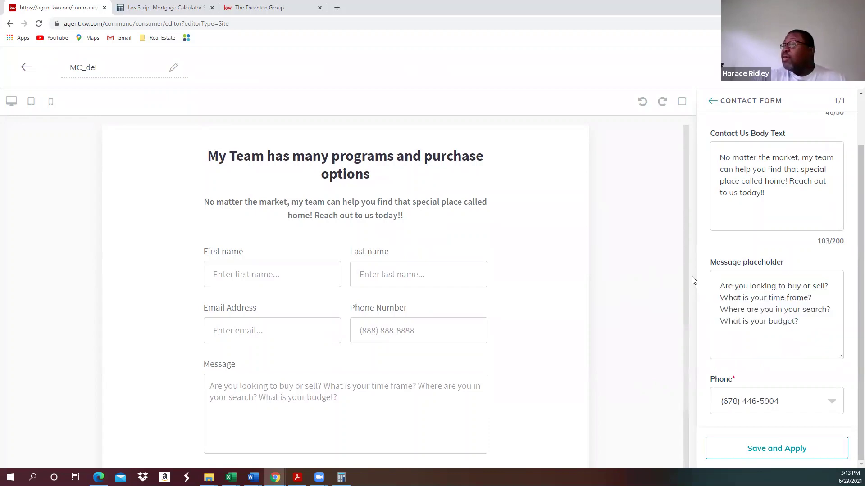
pyautogui.moveTo(847, 323); pyautogui.dragTo(709, 288)
pyautogui.write('D')
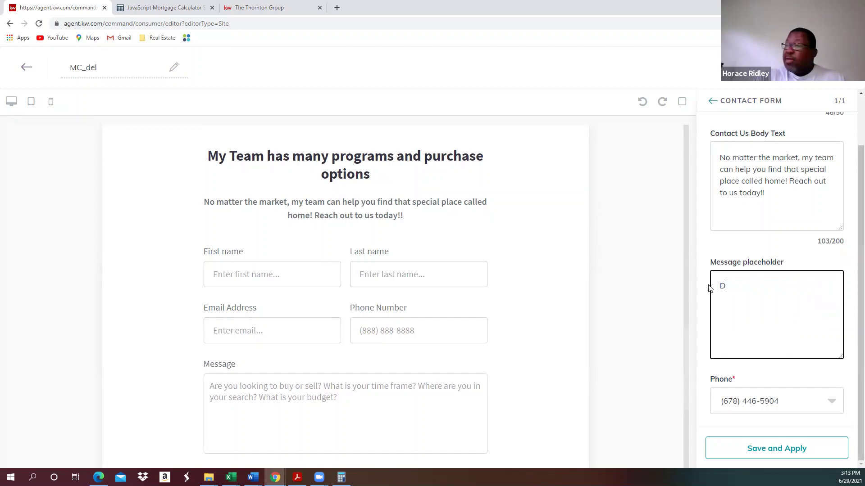
pyautogui.write("on't wait to buy")
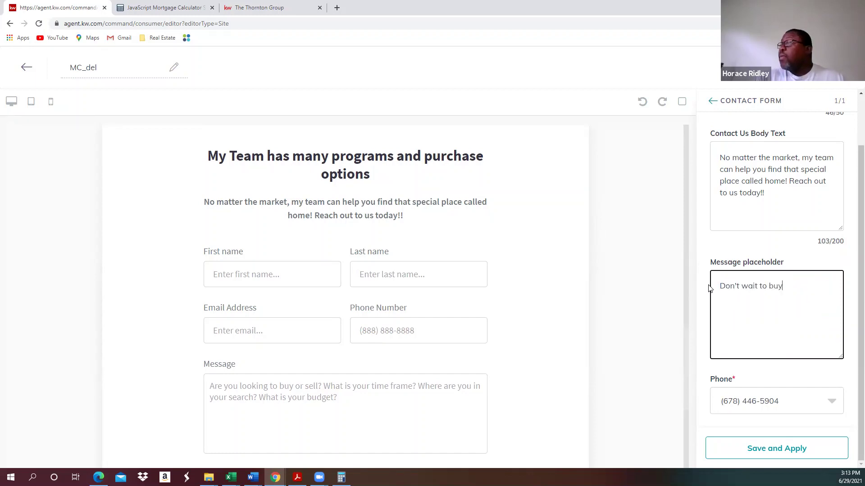
pyautogui.write(' real estate, buy')
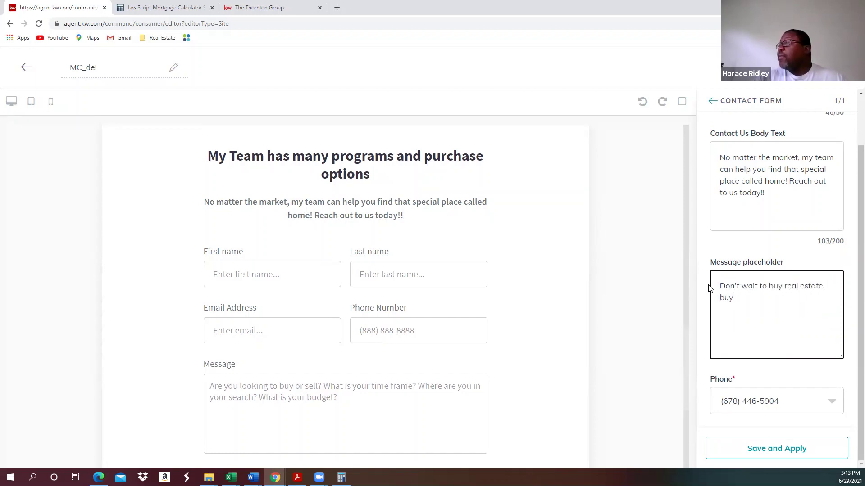
pyautogui.write(' real estate and wait.')
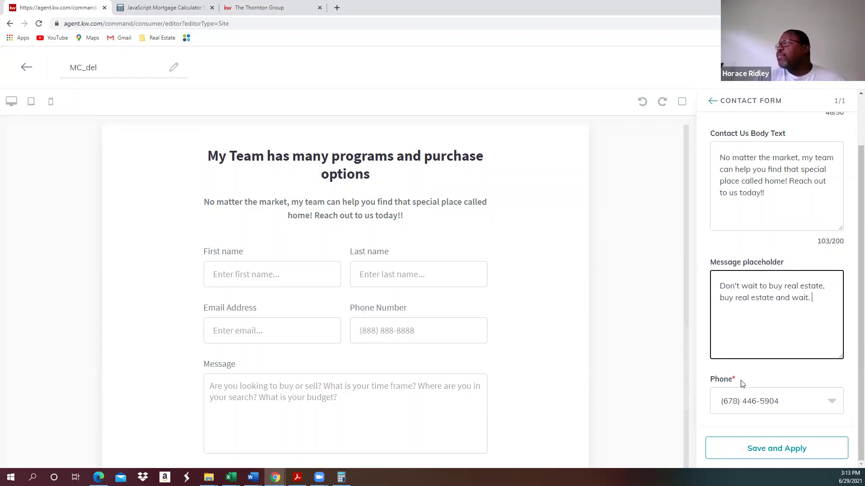
pyautogui.click(783, 449)
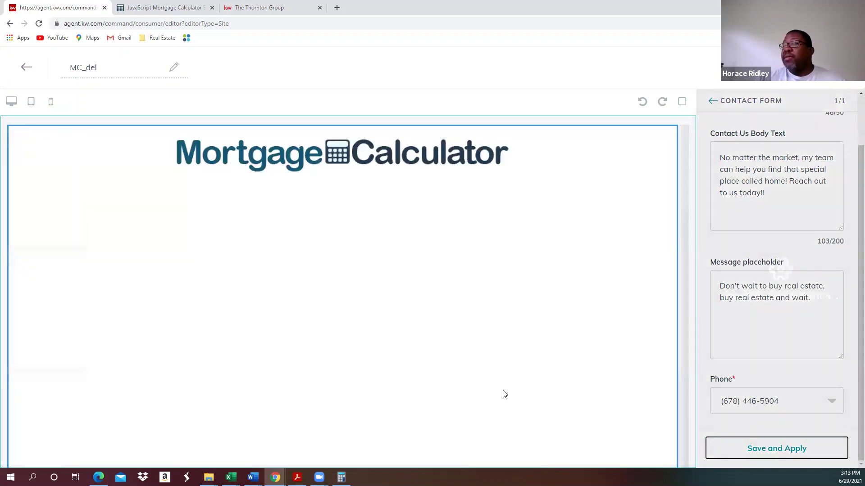
# - Check the message placeholder in the page's contact form and save the widget settings again
pyautogui.scroll(-10, 424, 354)
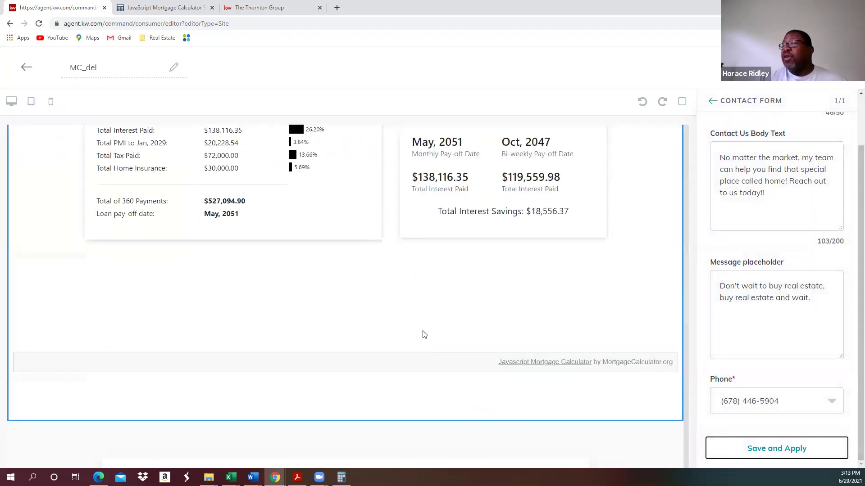
pyautogui.scroll(-10, 424, 334)
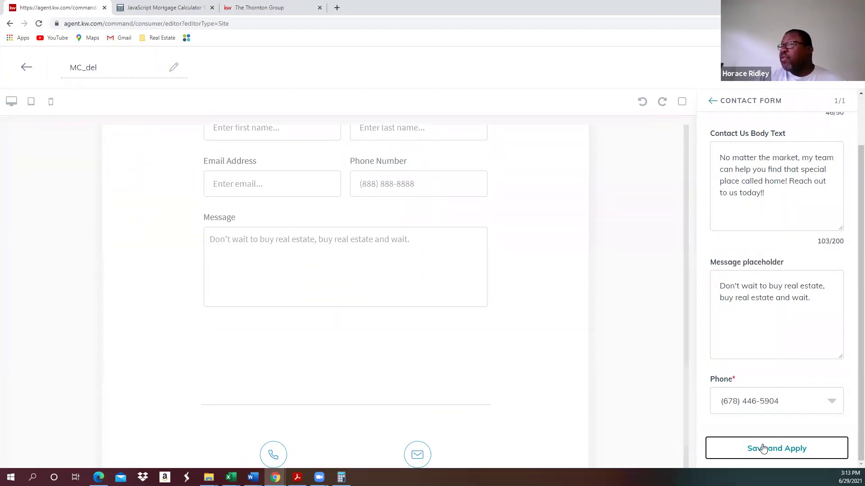
pyautogui.click(776, 448)
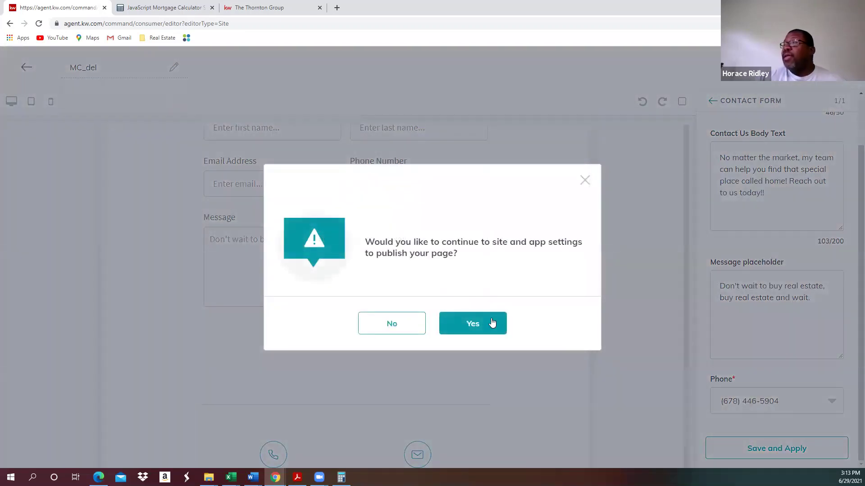
# - Continue to the site and app settings and add a new agent site page based on MC_del
pyautogui.click(479, 328)
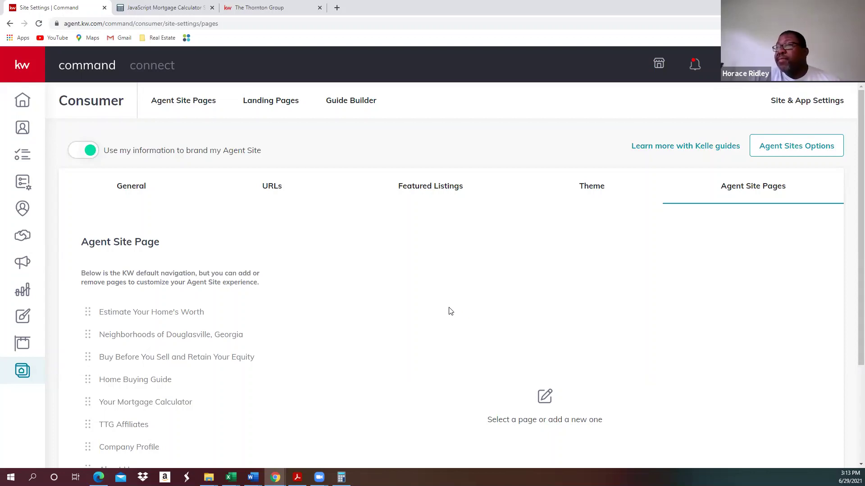
pyautogui.scroll(-1, 451, 311)
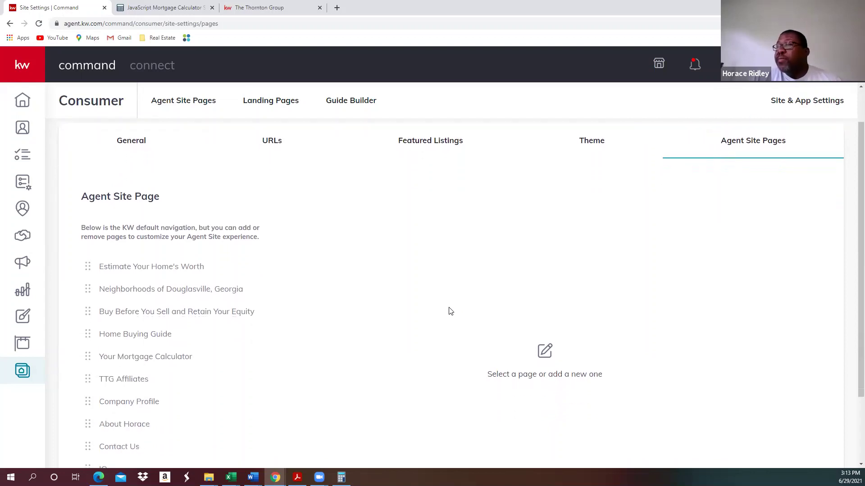
pyautogui.scroll(1, 450, 311)
pyautogui.scroll(1, 450, 311)
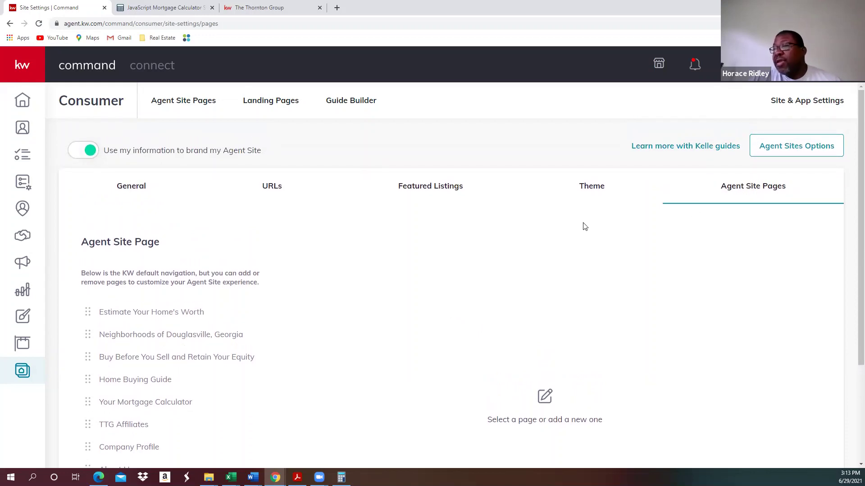
pyautogui.scroll(-3, 372, 264)
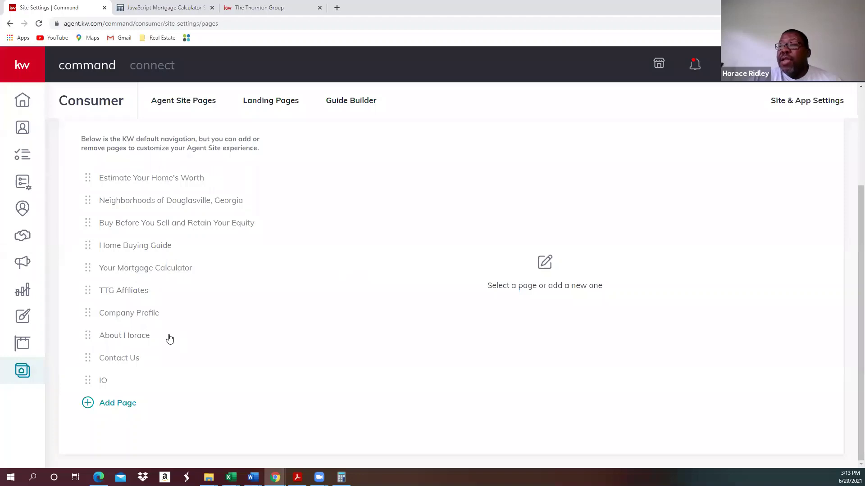
pyautogui.click(115, 404)
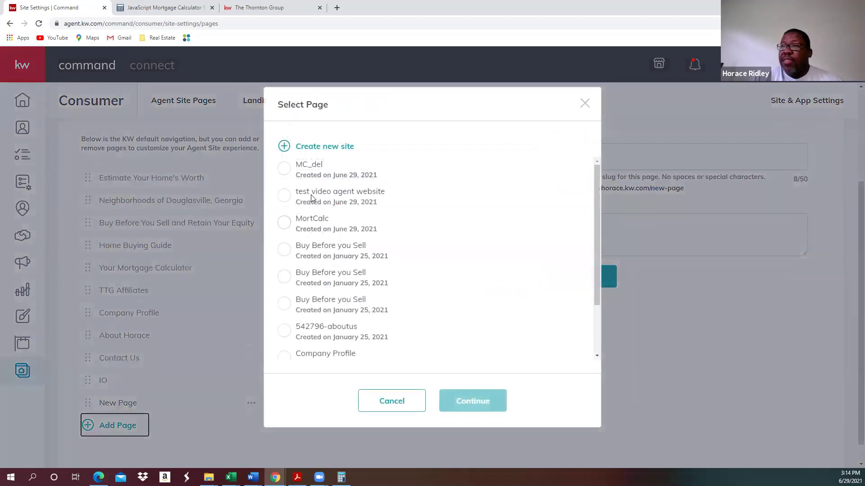
pyautogui.click(284, 173)
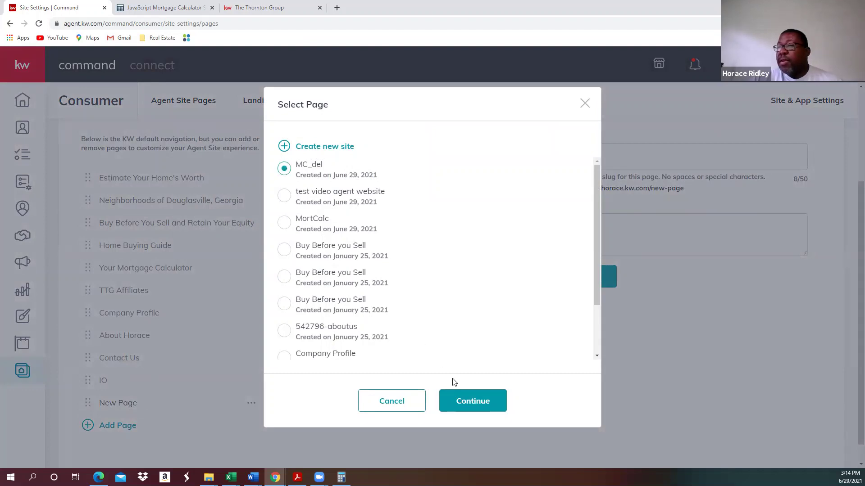
pyautogui.click(472, 402)
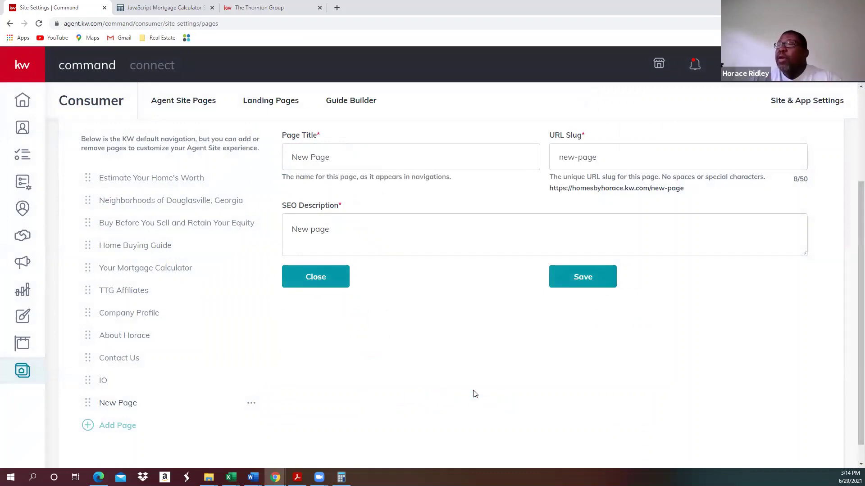
# - Replace the new page's title with "del_MC"
pyautogui.scroll(1, 474, 370)
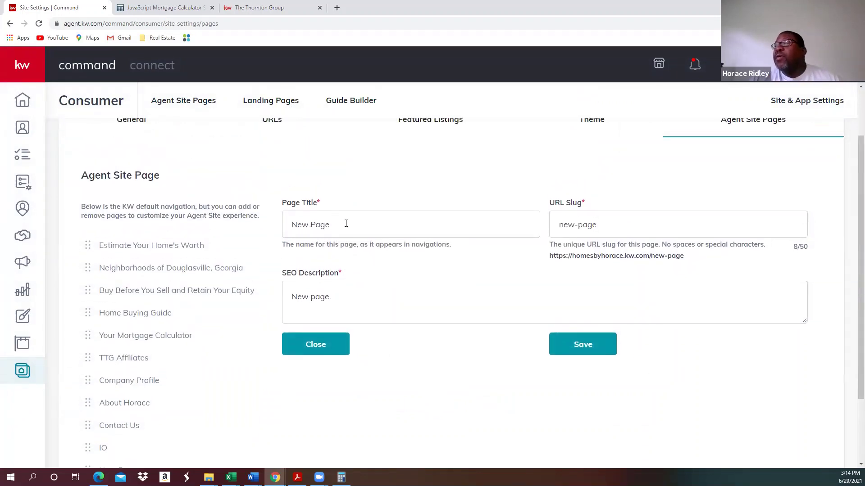
pyautogui.moveTo(346, 223); pyautogui.dragTo(255, 213)
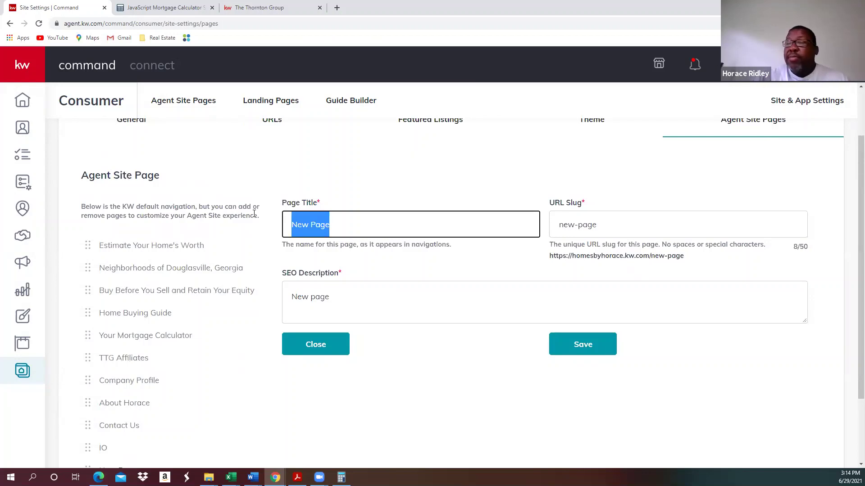
pyautogui.click(255, 213)
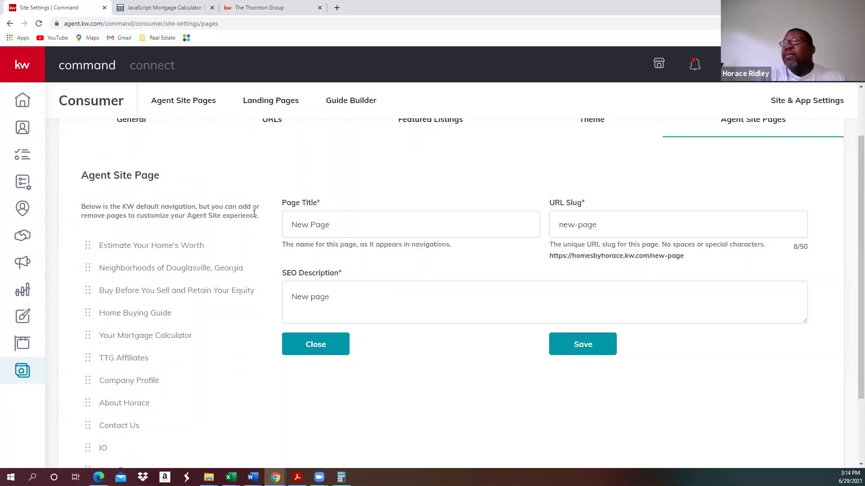
pyautogui.moveTo(347, 225); pyautogui.dragTo(214, 220)
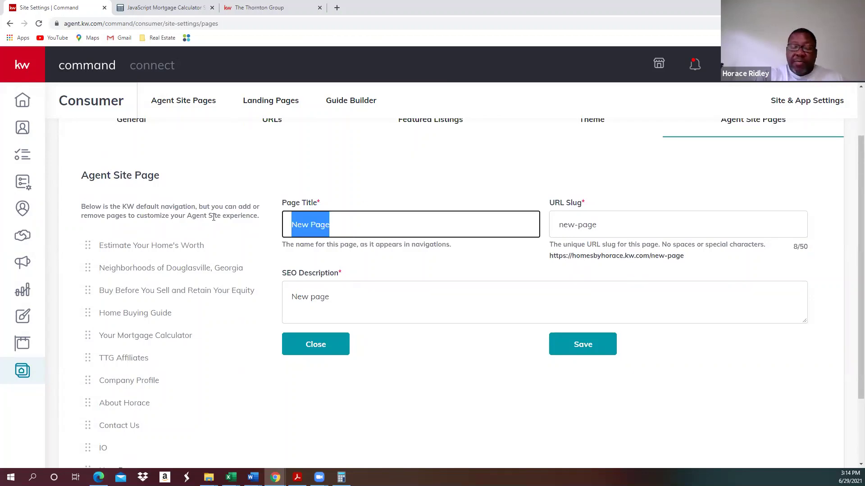
pyautogui.write('del_MC')
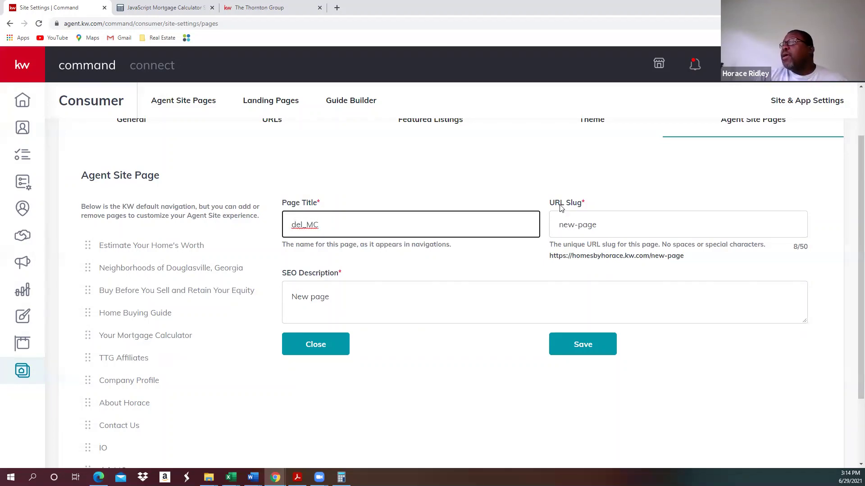
# - Replace the page's URL slug with "DMC" and check the resulting page address
pyautogui.click(657, 256)
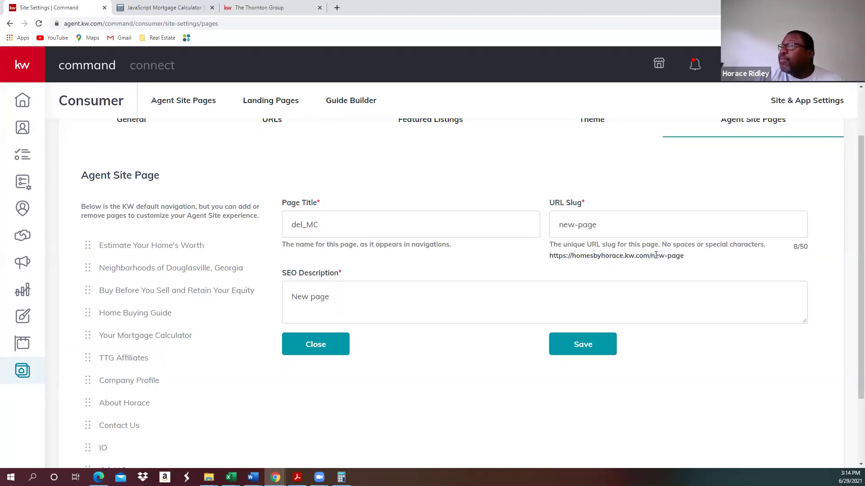
pyautogui.click(624, 221)
pyautogui.press('BackSpace')
pyautogui.press('BackSpace')
pyautogui.press('BackSpace')
pyautogui.press('BackSpace')
pyautogui.press('BackSpace')
pyautogui.press('BackSpace')
pyautogui.press('BackSpace')
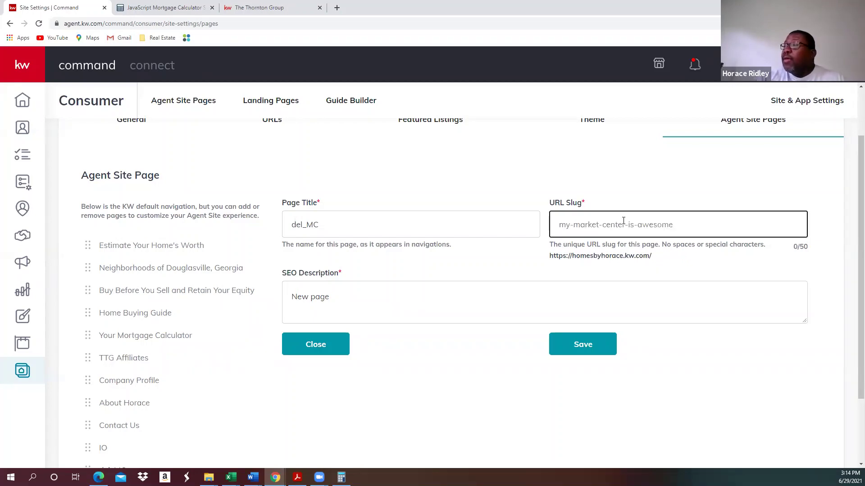
pyautogui.write('DMC')
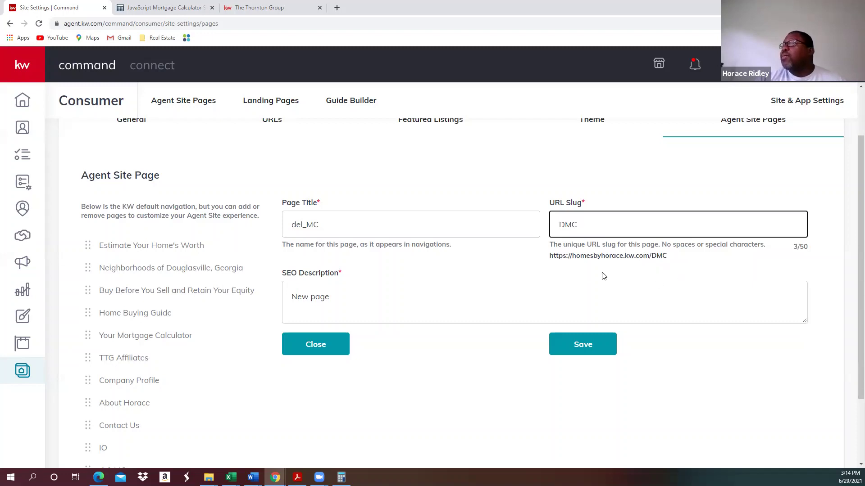
pyautogui.click(651, 257)
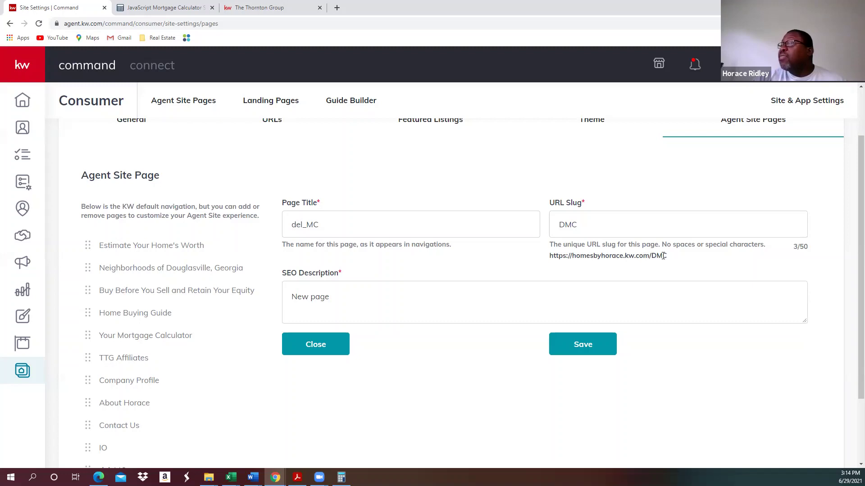
# - Open google.com in a new browser tab and look up the search suggestions for "mortgage"
pyautogui.click(339, 296)
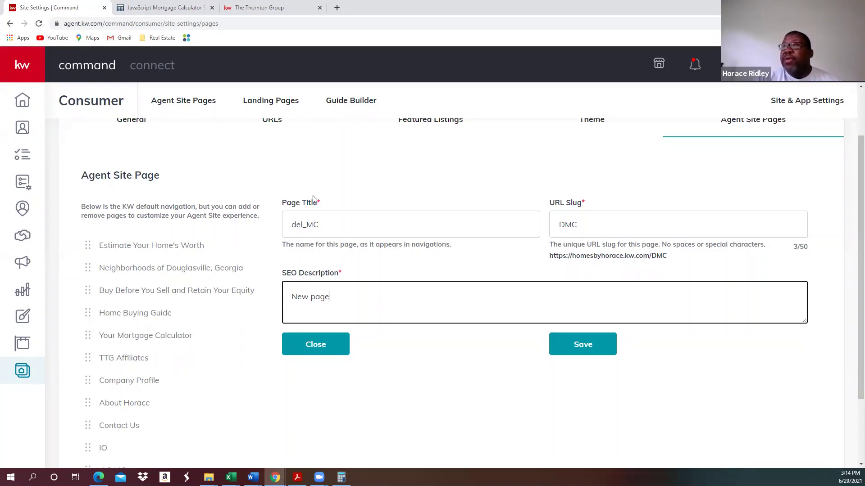
pyautogui.click(337, 8)
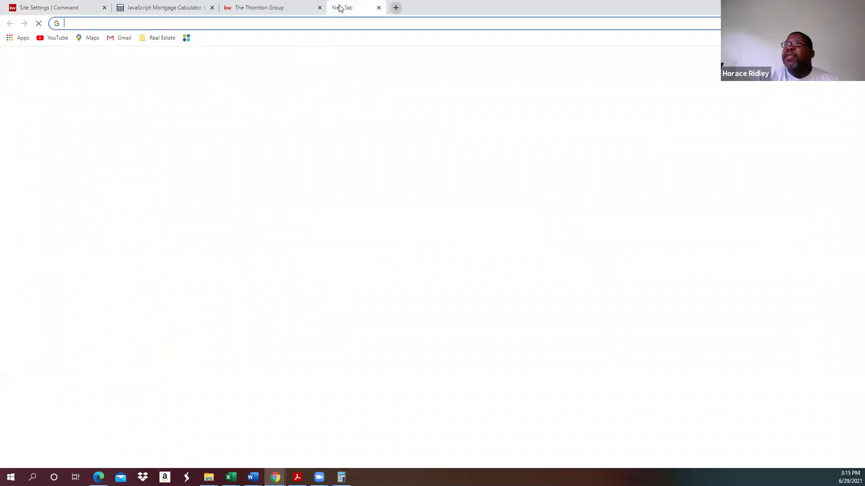
pyautogui.write('google')
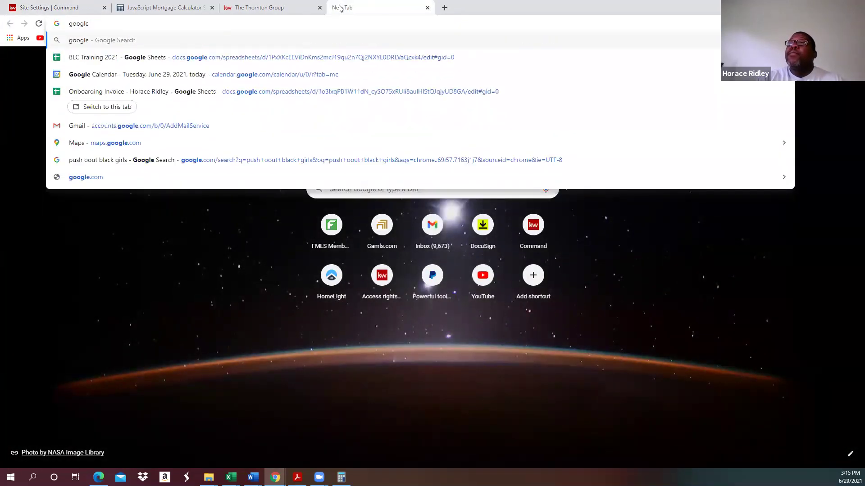
pyautogui.write('.com')
pyautogui.press('Return')
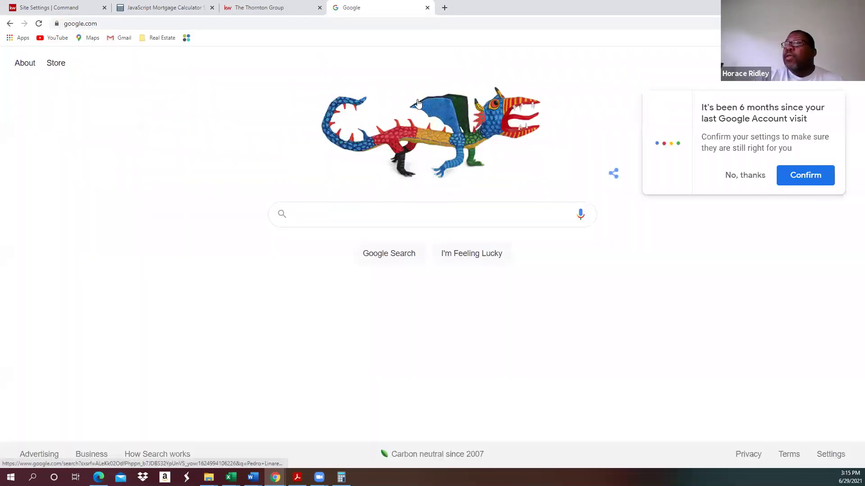
pyautogui.click(743, 177)
pyautogui.click(421, 213)
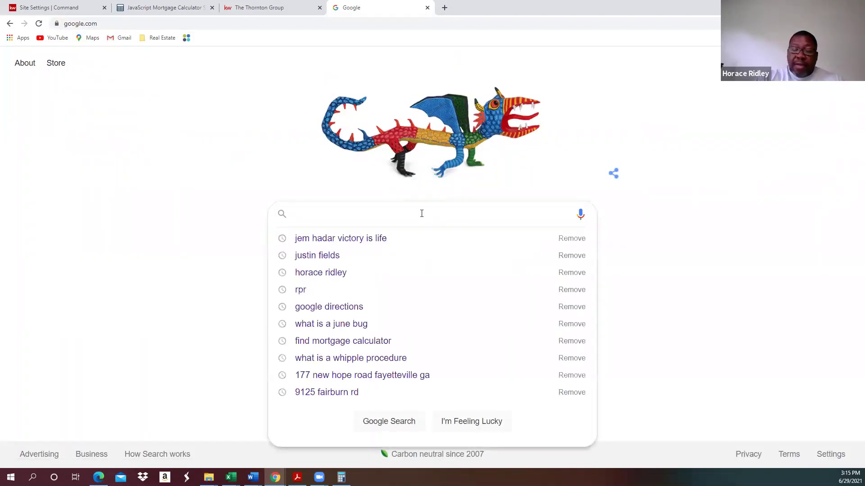
pyautogui.write('mort')
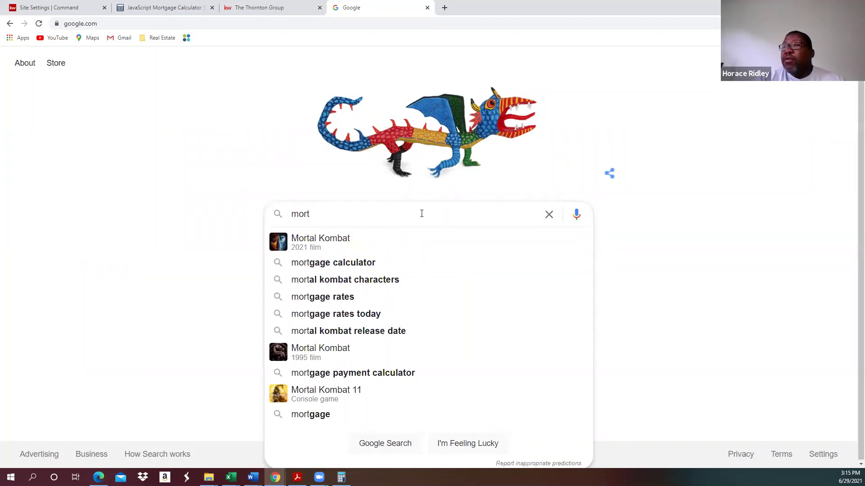
pyautogui.write('gage')
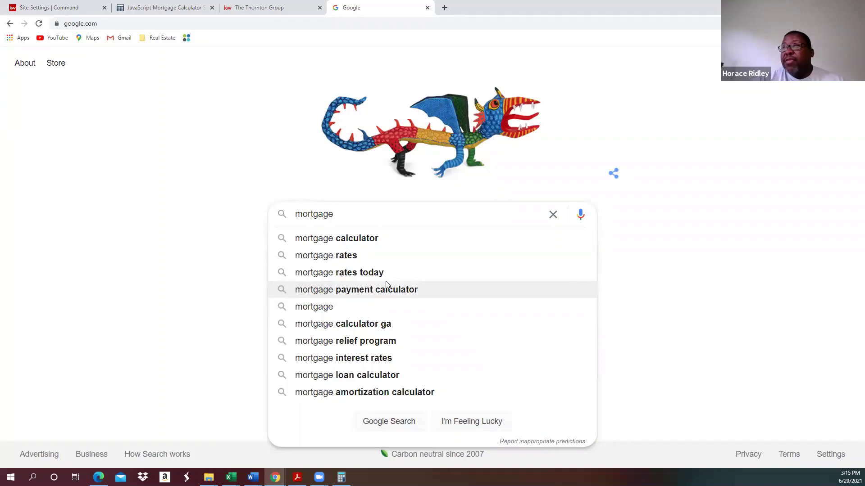
# - Return to the site settings, set the page's SEO description to "best mortgage calculator", and save the page settings
pyautogui.click(58, 13)
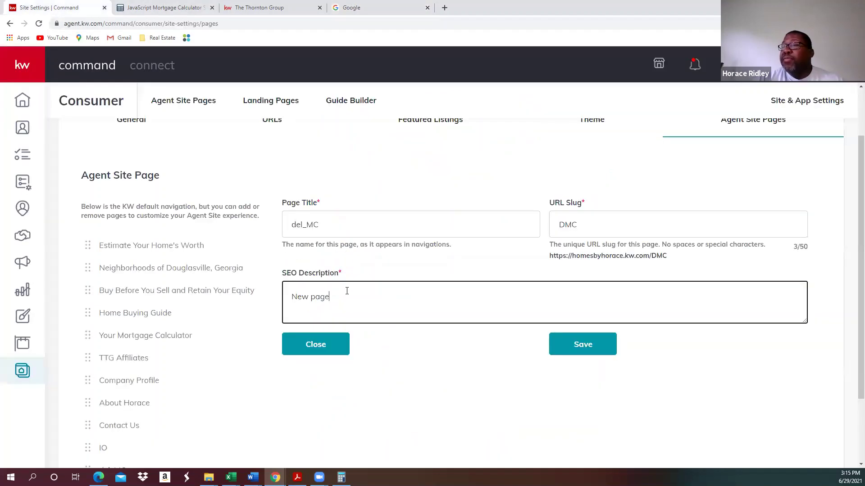
pyautogui.moveTo(345, 291); pyautogui.dragTo(263, 305)
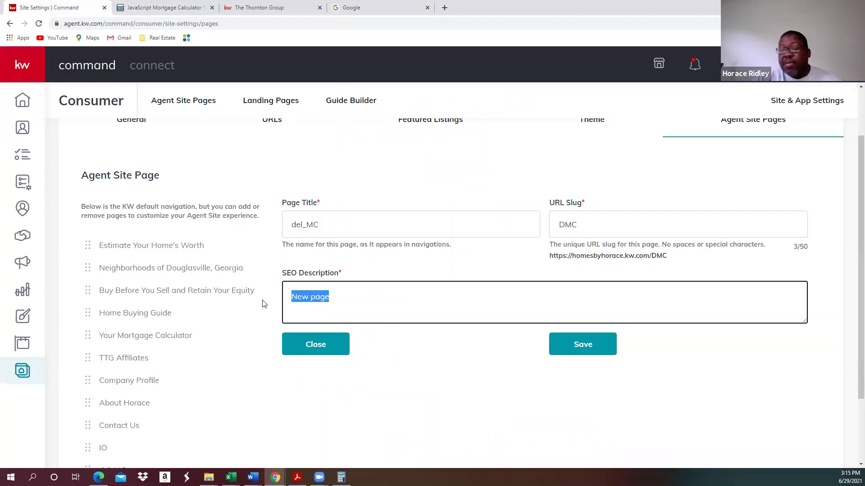
pyautogui.write('mortgage')
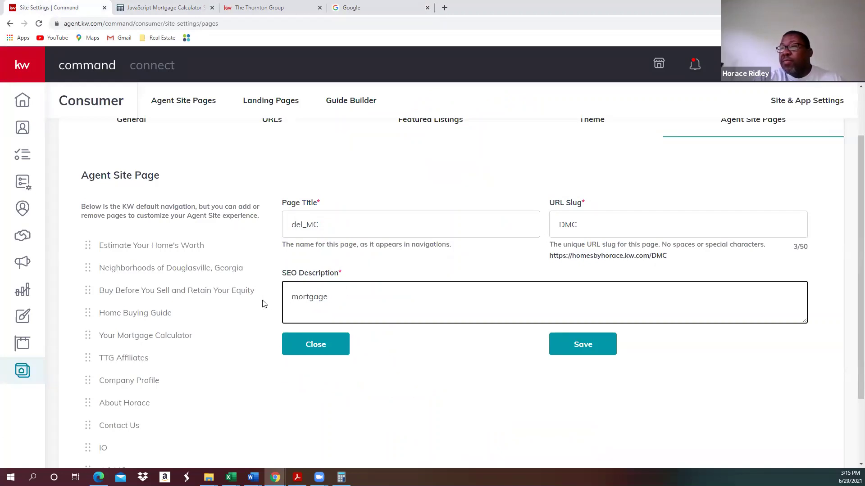
pyautogui.write(' be')
pyautogui.press('BackSpace')
pyautogui.press('BackSpace')
pyautogui.press('BackSpace')
pyautogui.press('BackSpace')
pyautogui.press('BackSpace')
pyautogui.press('BackSpace')
pyautogui.press('BackSpace')
pyautogui.press('BackSpace')
pyautogui.press('BackSpace')
pyautogui.press('BackSpace')
pyautogui.write('best mortgage ca')
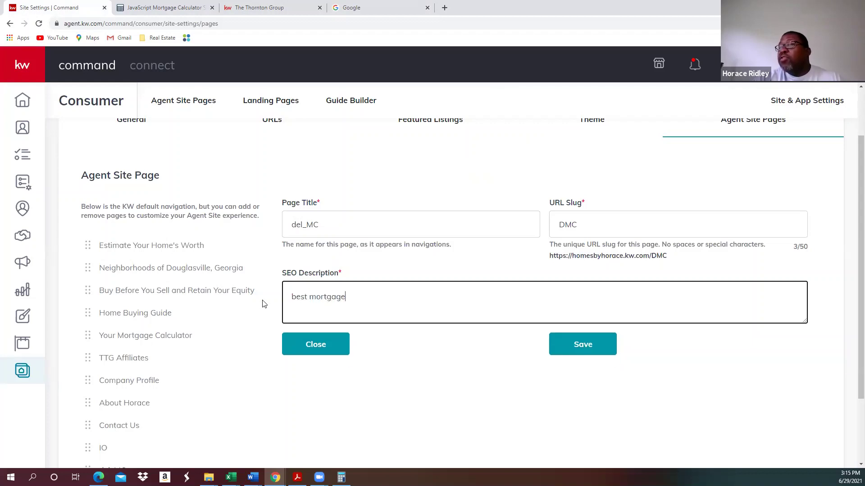
pyautogui.write('lculator')
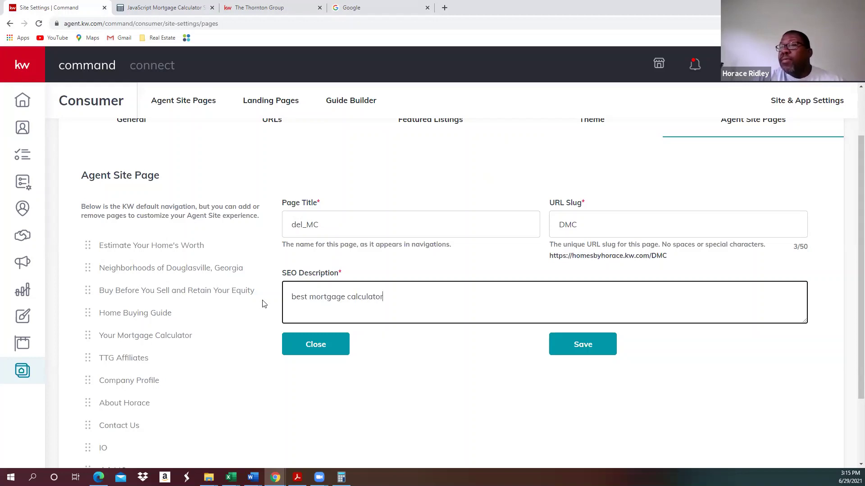
pyautogui.click(576, 346)
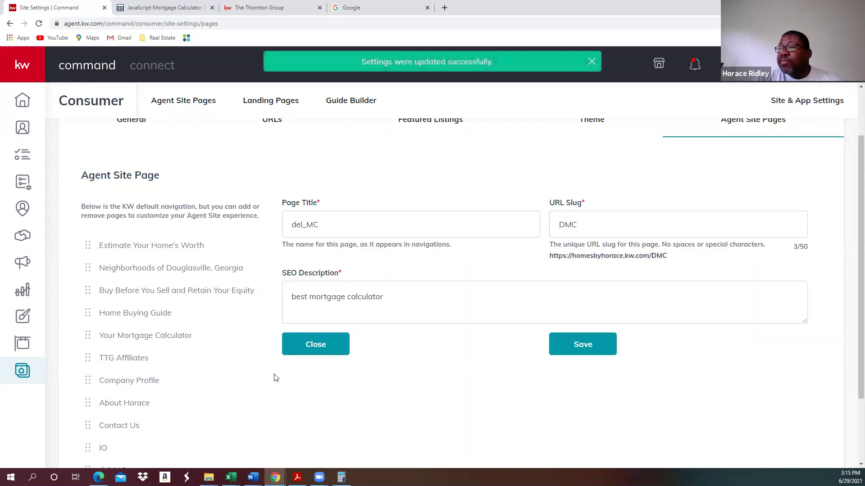
# - Move the del_MC page directly below Your Mortgage Calculator in the agent site page order
pyautogui.scroll(-2, 233, 367)
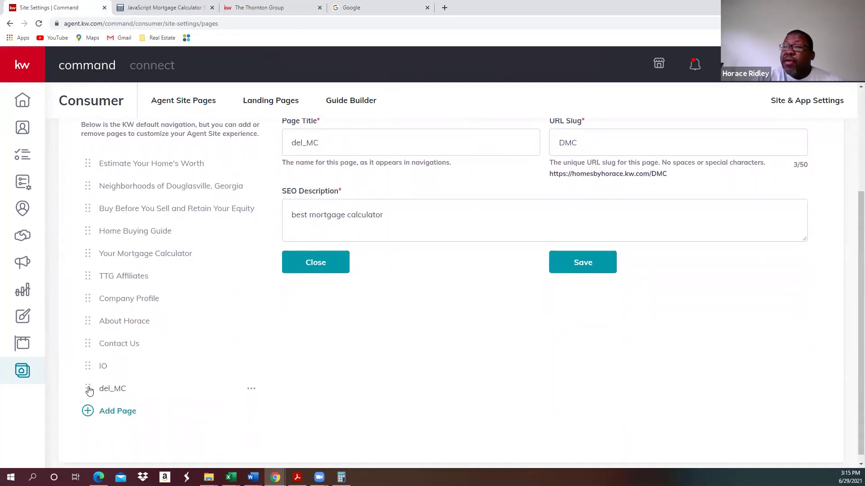
pyautogui.moveTo(87, 387)
pyautogui.mouseDown()
pyautogui.moveTo(92, 334)
pyautogui.moveTo(85, 395)
pyautogui.moveTo(84, 388)
pyautogui.mouseUp()
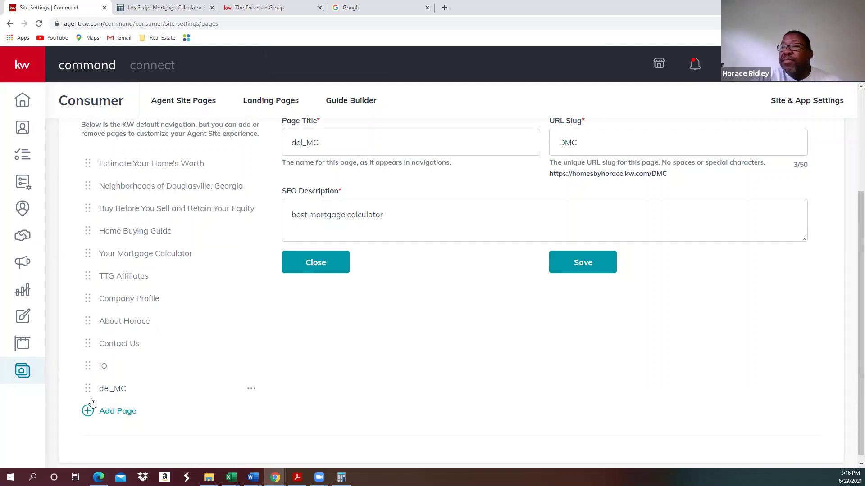
pyautogui.moveTo(88, 393); pyautogui.dragTo(83, 277)
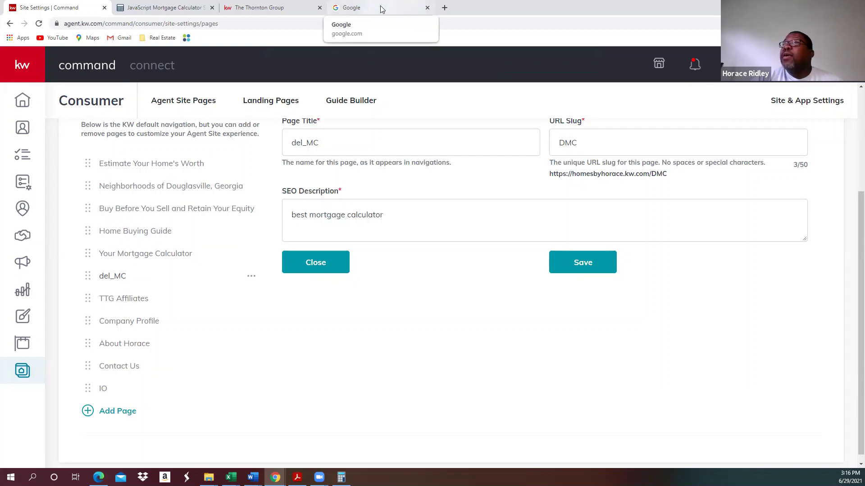
# - Switch to the live agent site, go to its home page, and open the site navigation to check the listed pages
pyautogui.click(293, 8)
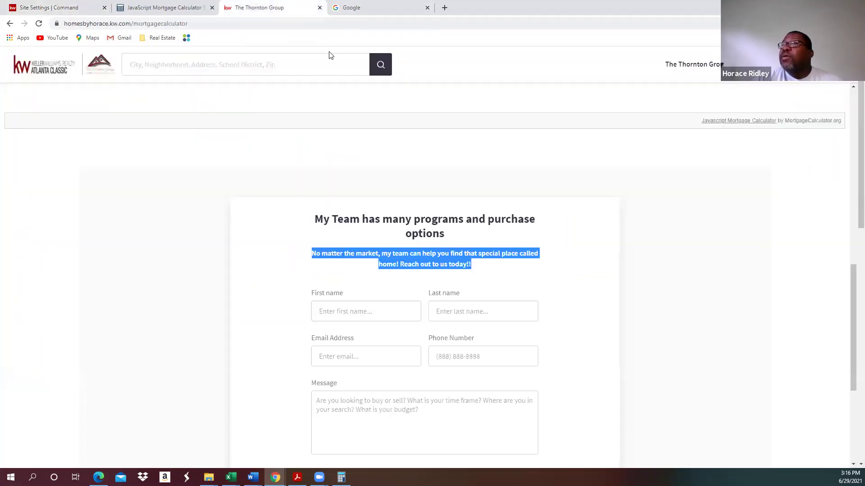
pyautogui.click(81, 70)
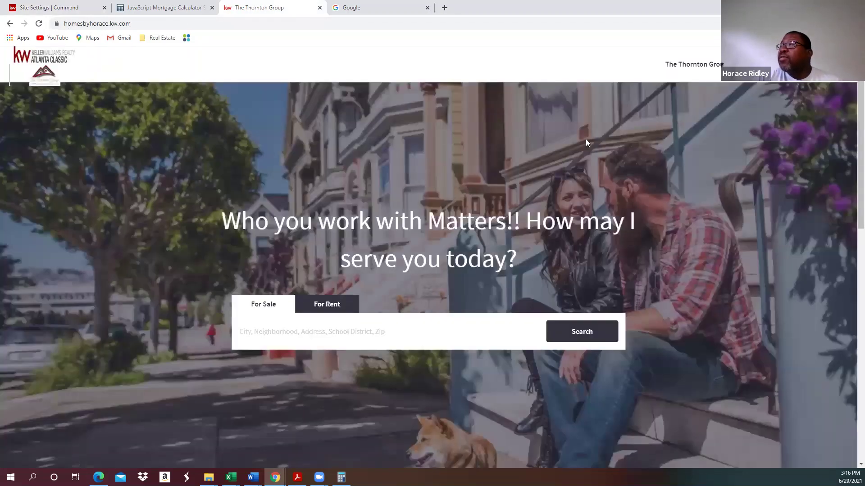
pyautogui.click(730, 64)
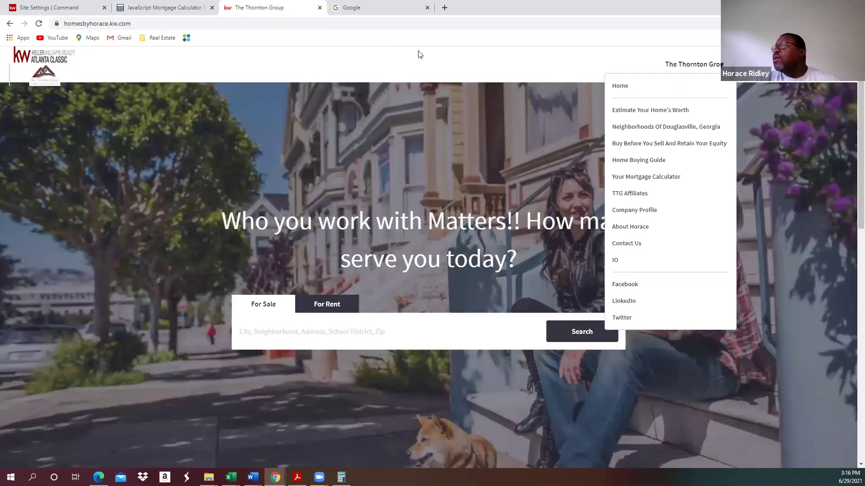
# - Reload the live agent site's home page and open the Del_MC page from the site navigation
pyautogui.click(417, 54)
pyautogui.click(40, 26)
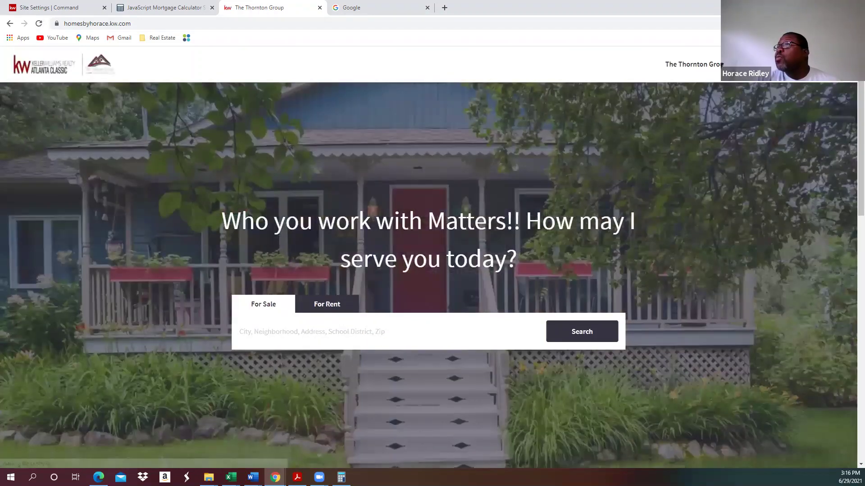
pyautogui.click(720, 64)
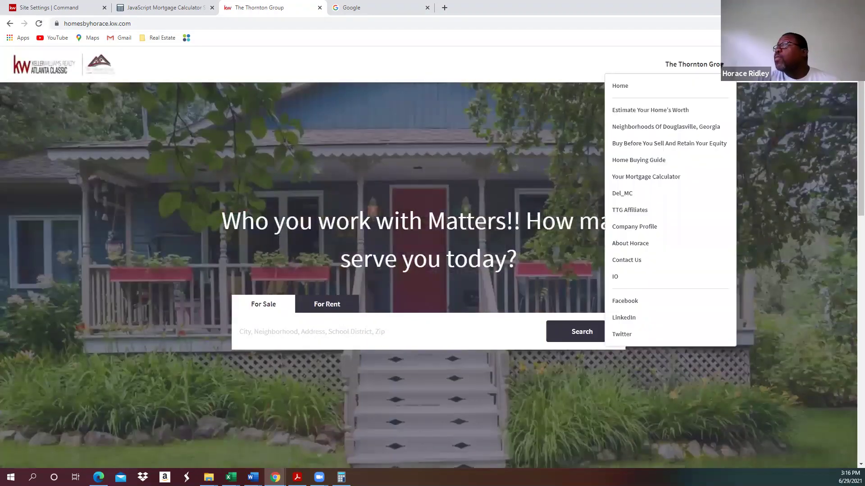
pyautogui.click(620, 195)
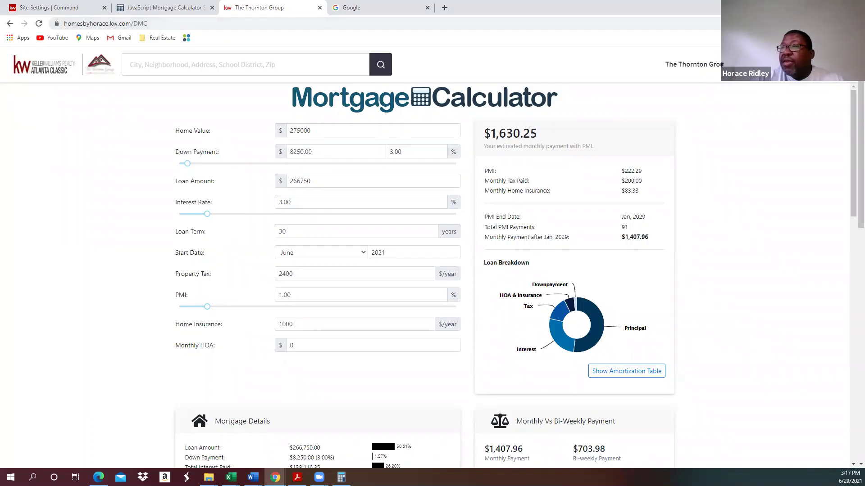
# - Test the live mortgage calculator with a home value of 30000 and an interest rate of 2.85%, and review the mortgage details
pyautogui.doubleClick(330, 130)
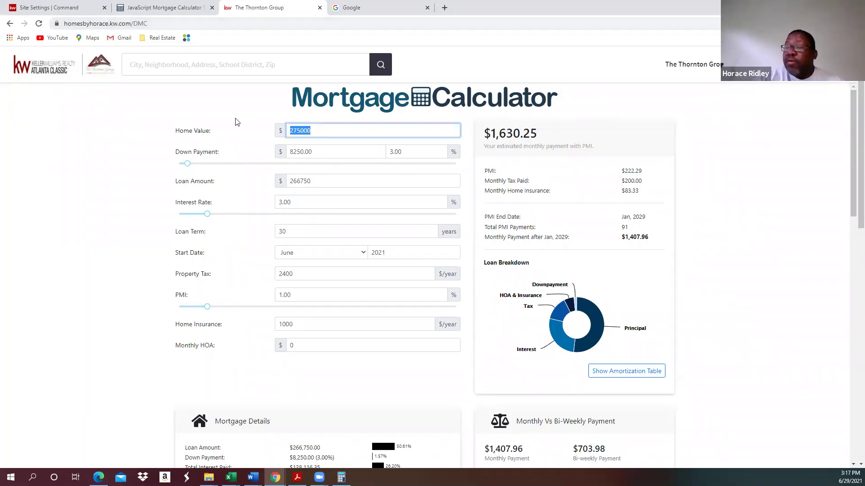
pyautogui.write('3000')
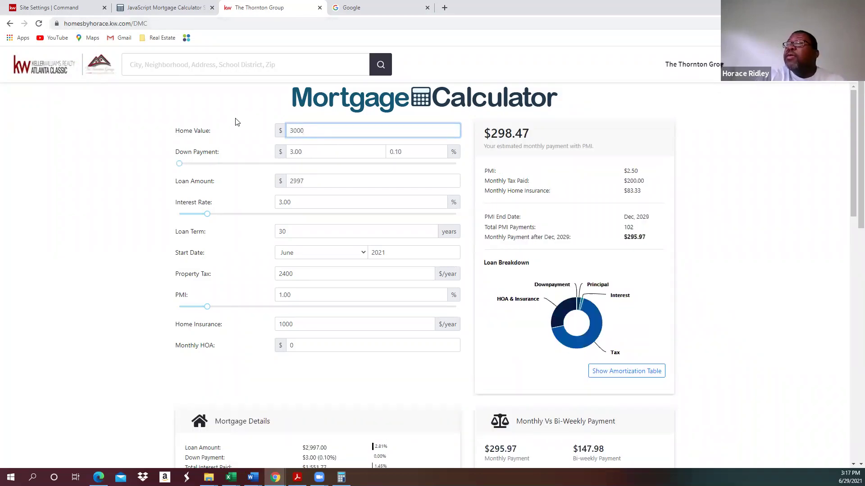
pyautogui.write('0')
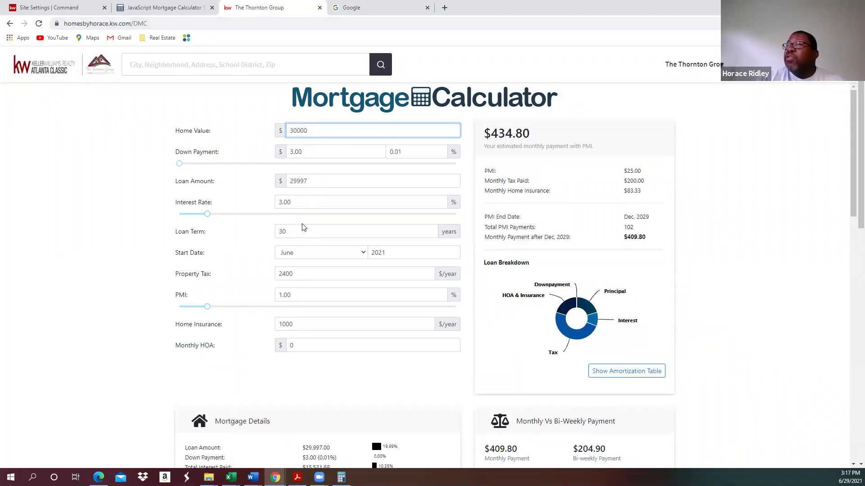
pyautogui.moveTo(207, 214)
pyautogui.mouseDown()
pyautogui.moveTo(224, 214)
pyautogui.moveTo(205, 215)
pyautogui.mouseUp()
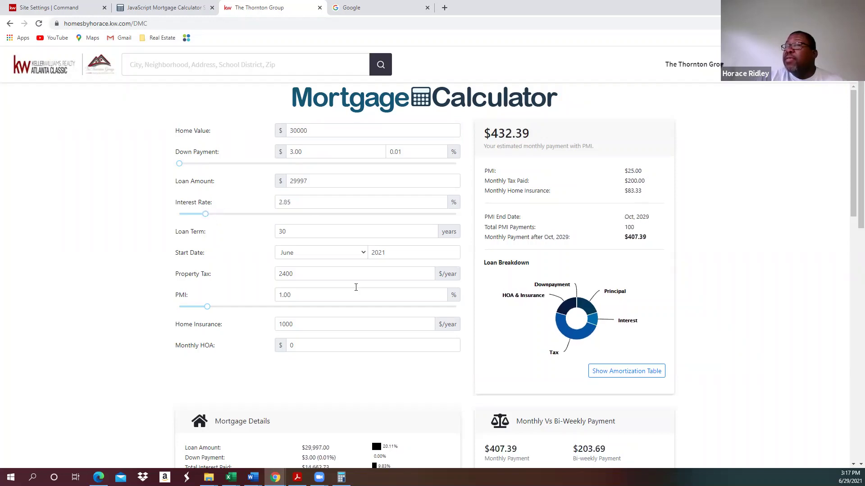
pyautogui.scroll(-1, 357, 296)
pyautogui.scroll(-3, 358, 295)
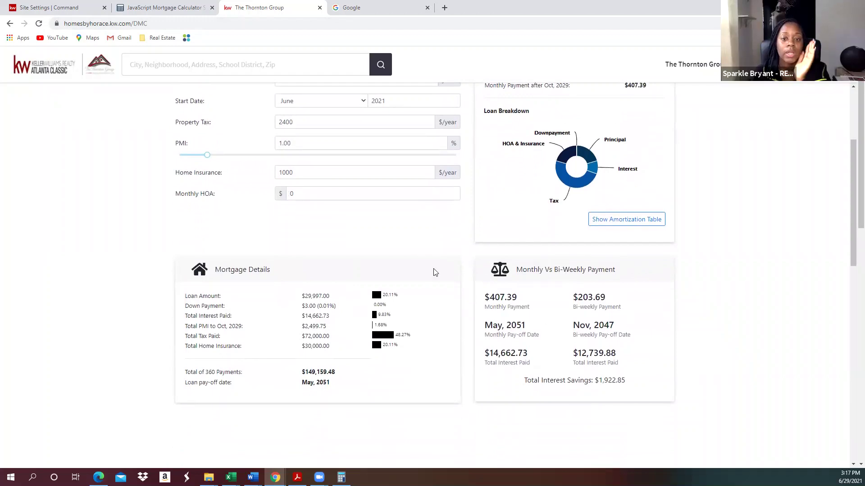
pyautogui.scroll(3, 433, 271)
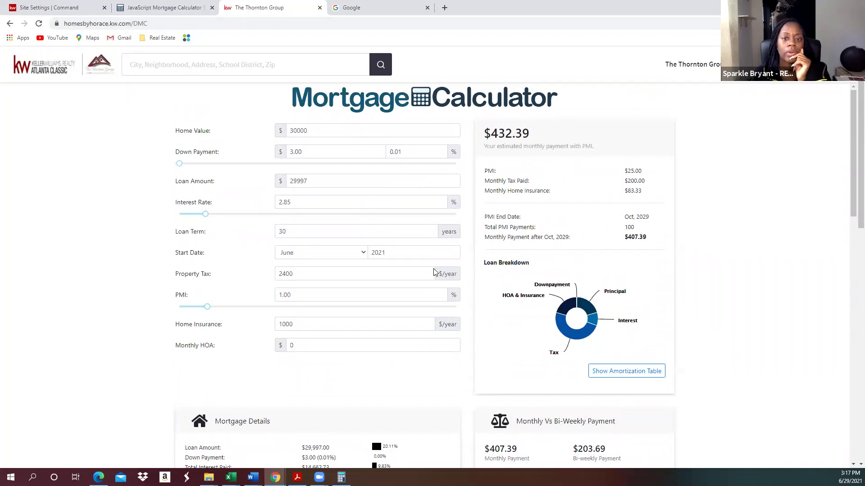
# - Load mortgagecalculator.org in the Google browser tab and open its Full Page Calc widget page
pyautogui.click(157, 9)
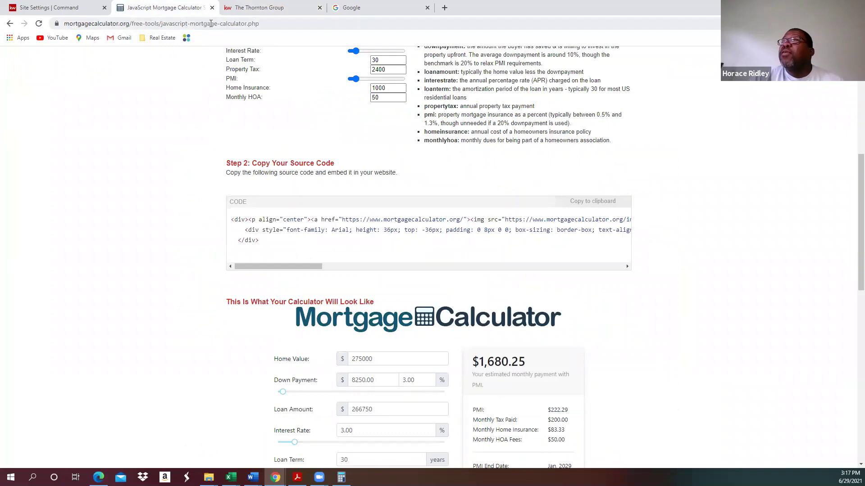
pyautogui.click(392, 8)
pyautogui.click(390, 22)
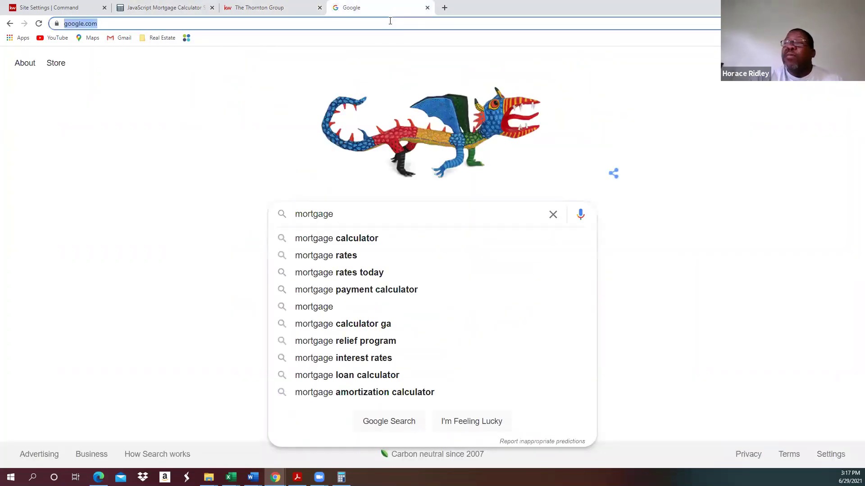
pyautogui.write('mortgagecalculator.org')
pyautogui.press('Return')
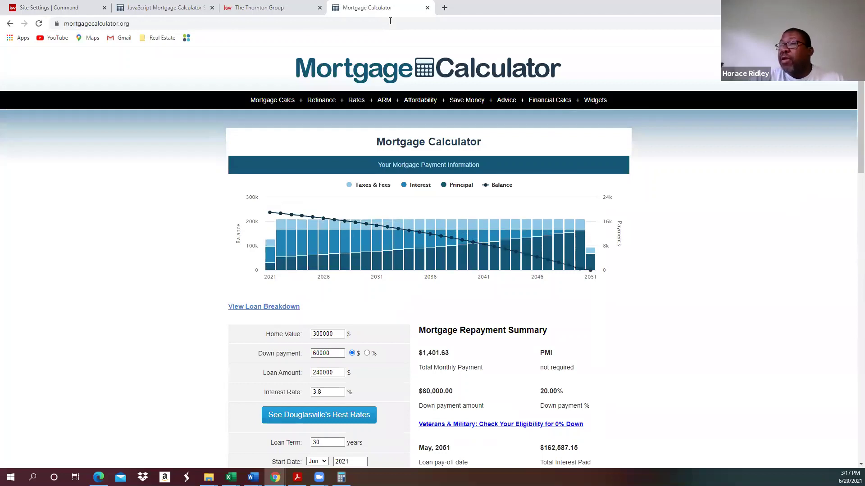
pyautogui.moveTo(607, 103)
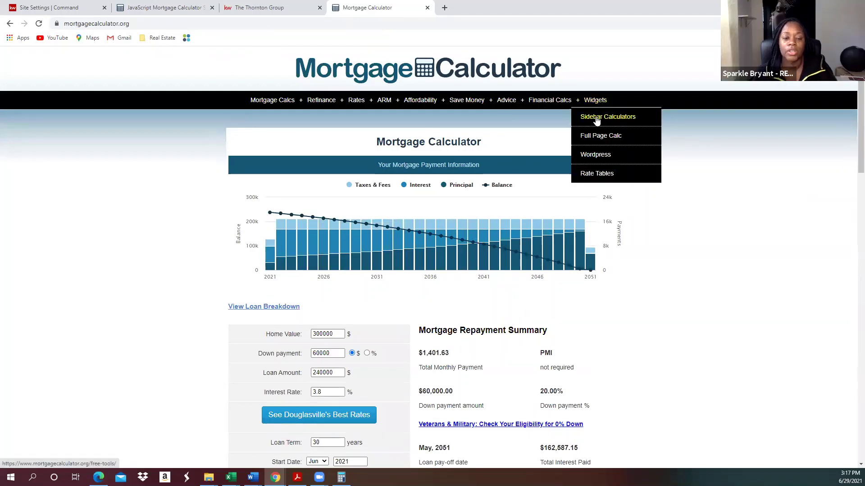
pyautogui.click(595, 136)
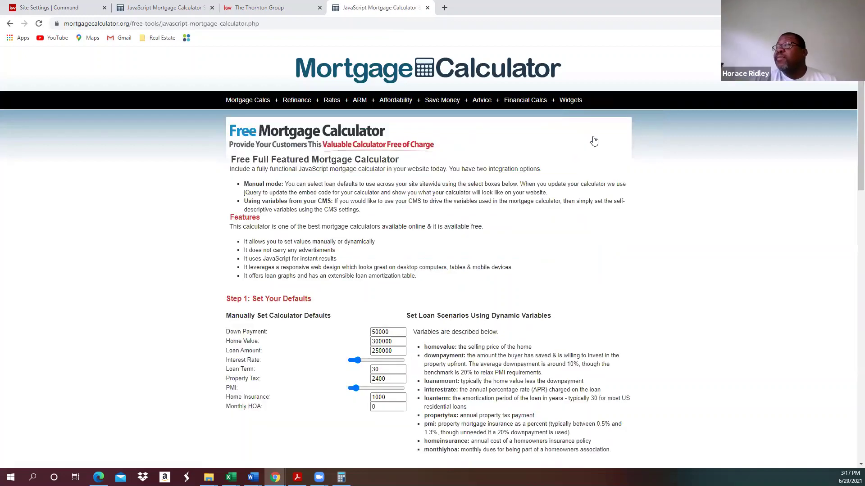
# - Review the defaults, source code and calculator preview on the widget page, and close that browser tab
pyautogui.scroll(-7, 417, 353)
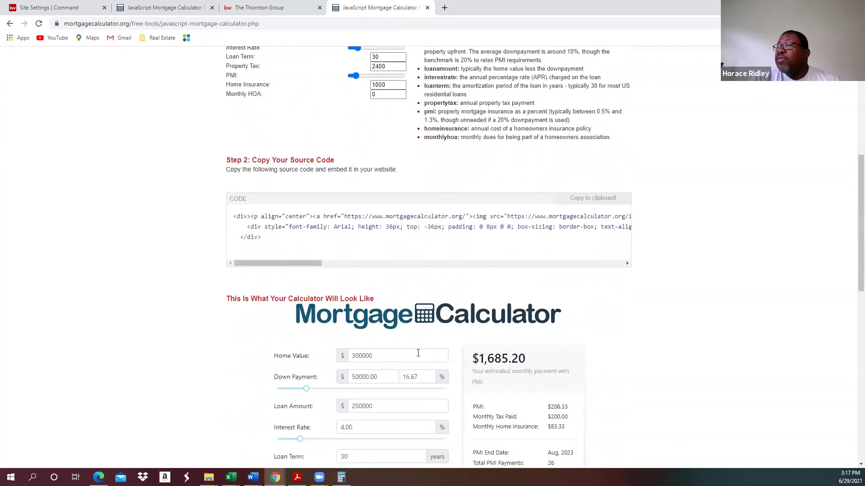
pyautogui.scroll(-5, 418, 353)
pyautogui.scroll(-2, 418, 353)
pyautogui.scroll(6, 418, 353)
pyautogui.scroll(2, 418, 356)
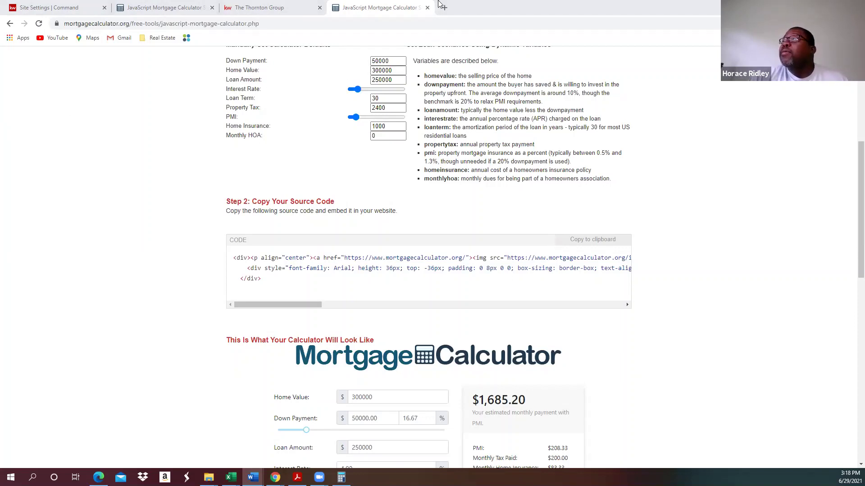
pyautogui.click(427, 8)
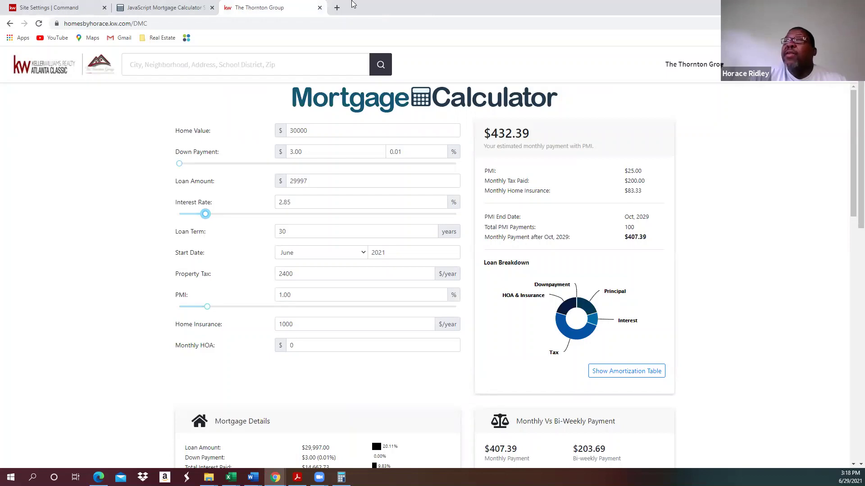
pyautogui.click(337, 9)
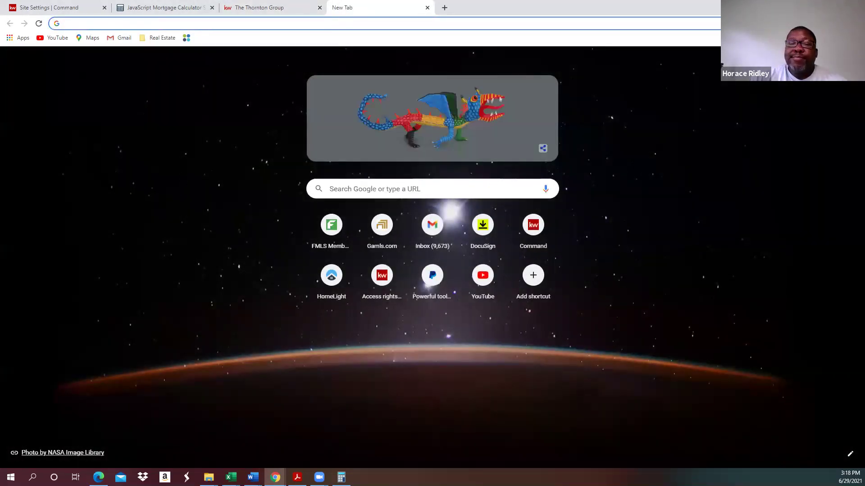
pyautogui.hotkey('ctrl', 'w')
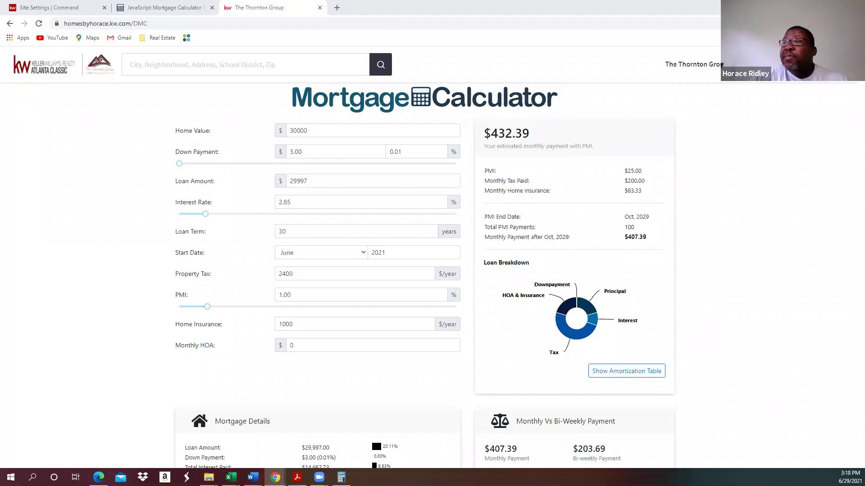
# - Switch to the browser window with Google Drive, maximize it, and open KW Command in a new browser tab
pyautogui.hotkey('alt', 'Tab')
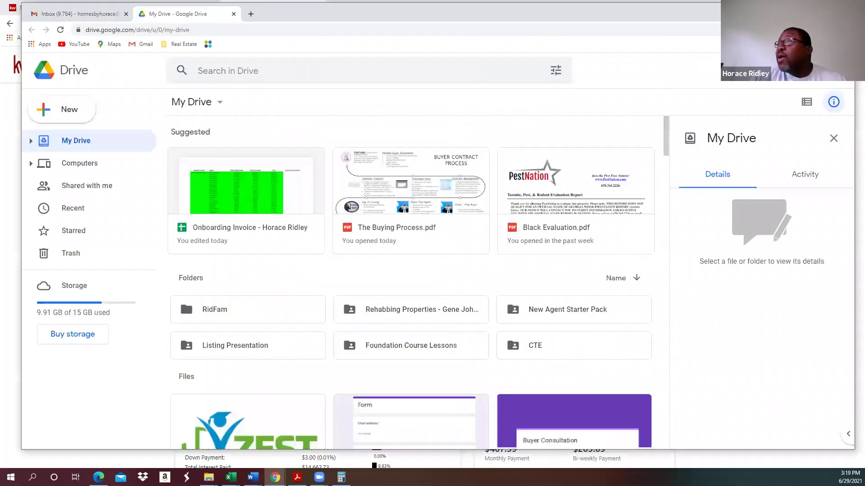
pyautogui.press('super+Up')
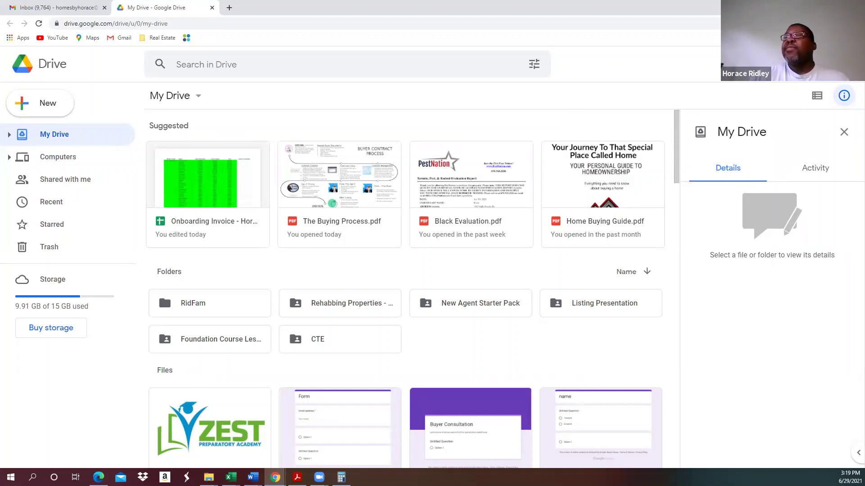
pyautogui.click(230, 9)
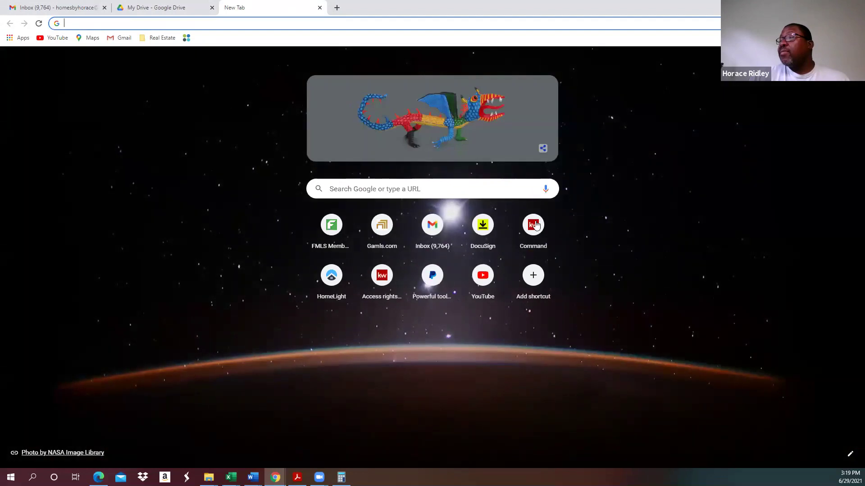
pyautogui.click(534, 225)
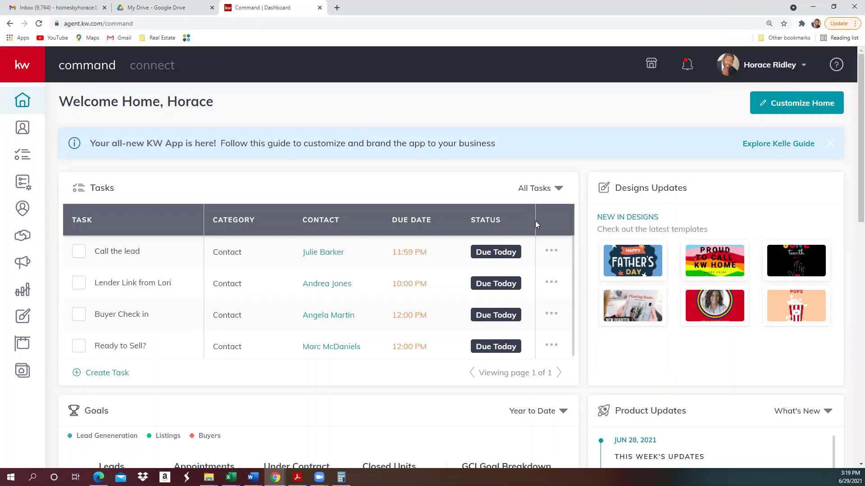
pyautogui.moveTo(127, 299)
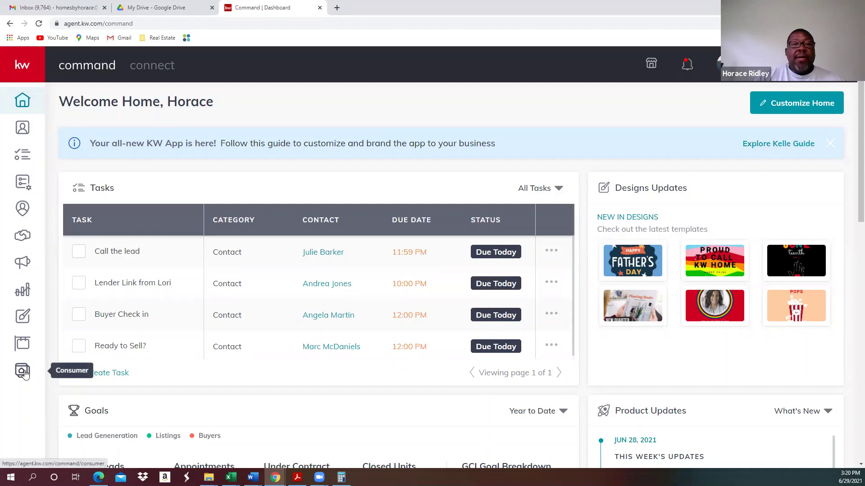
# - Return to Google Drive, open Home Buying Guide.pdf, and bring up its sharing settings
pyautogui.click(154, 8)
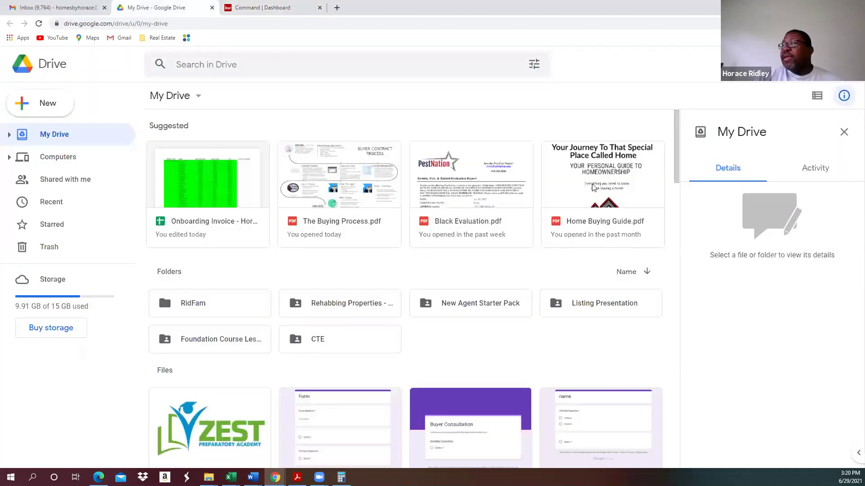
pyautogui.doubleClick(597, 174)
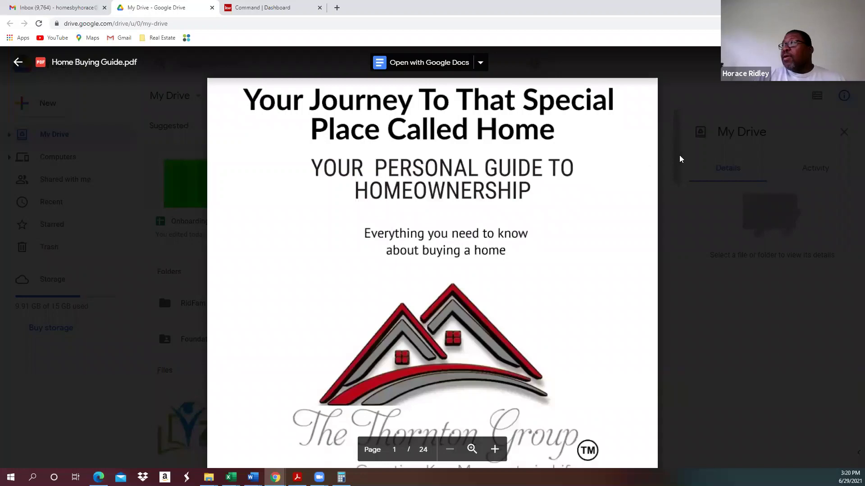
pyautogui.click(846, 62)
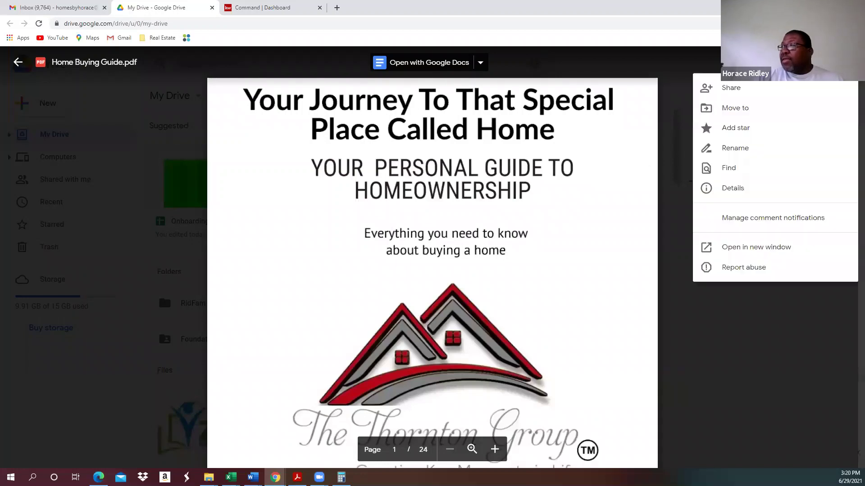
pyautogui.click(733, 90)
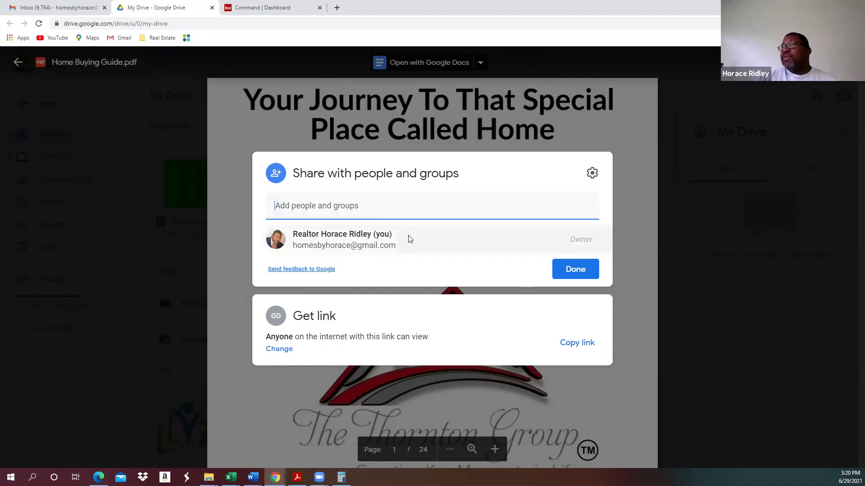
# - Turn off the option that lets editors change permissions and share the Home Buying Guide
pyautogui.click(592, 173)
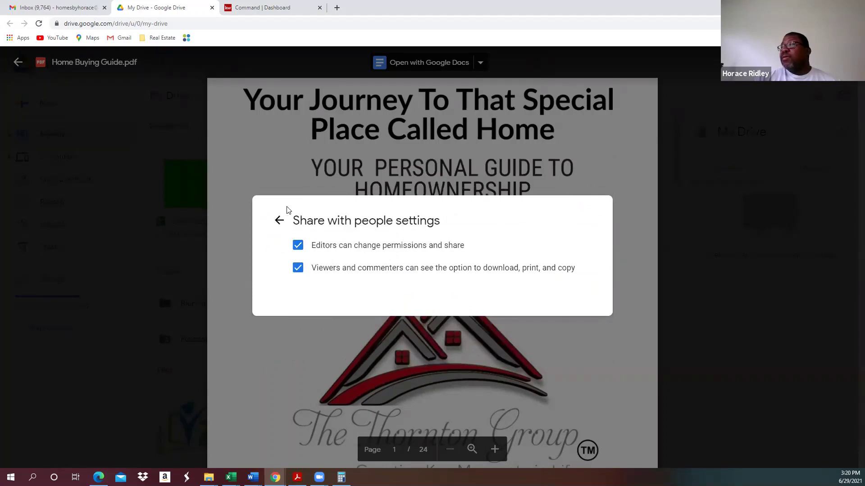
pyautogui.click(296, 245)
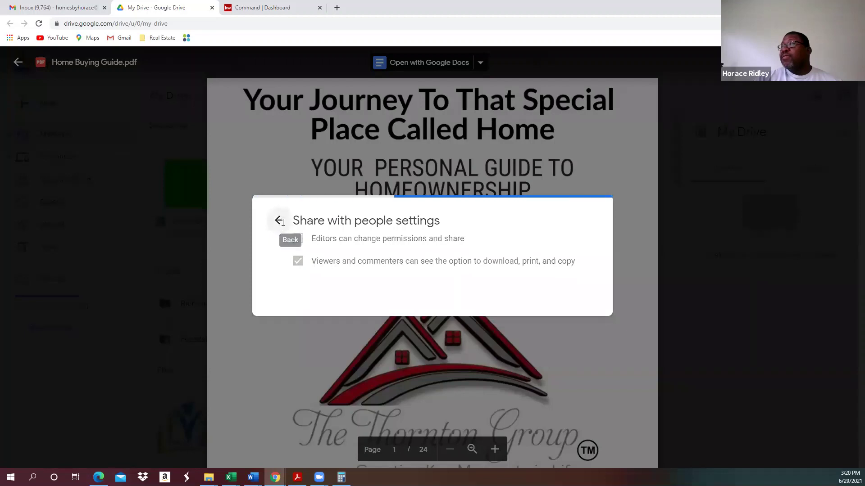
pyautogui.click(280, 220)
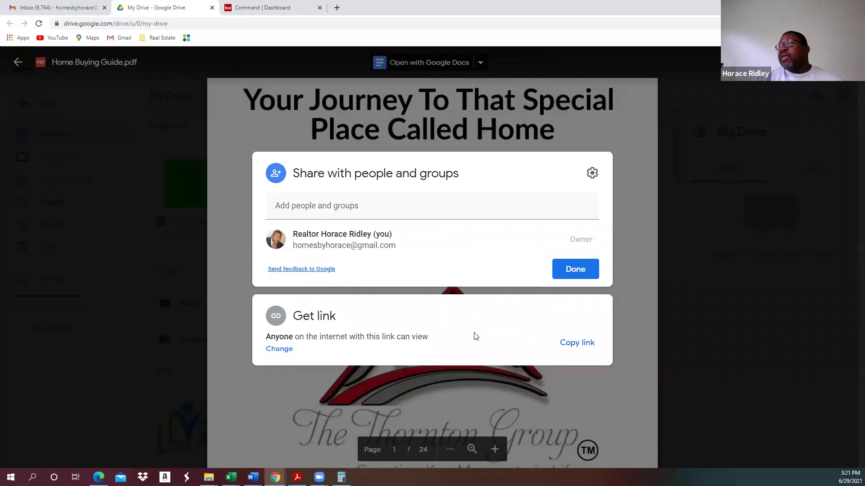
# - Inspect the general access choices for the Home Buying Guide's link, and reopen the link settings
pyautogui.click(279, 349)
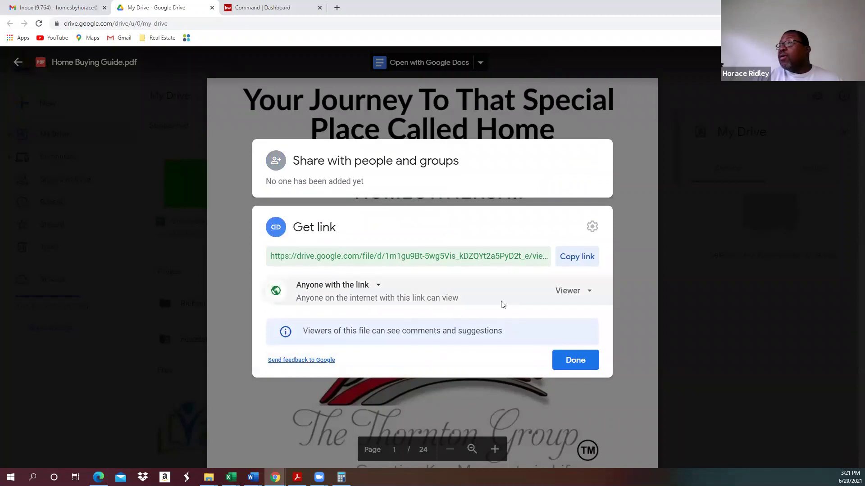
pyautogui.click(380, 287)
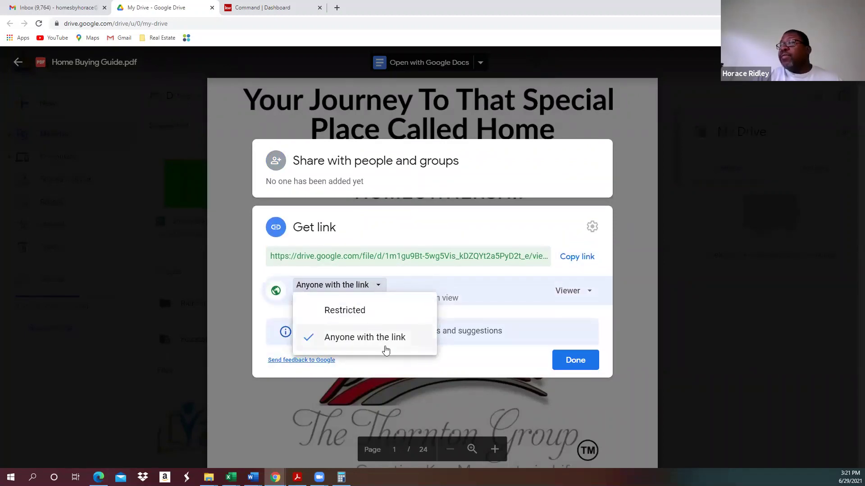
pyautogui.click(506, 193)
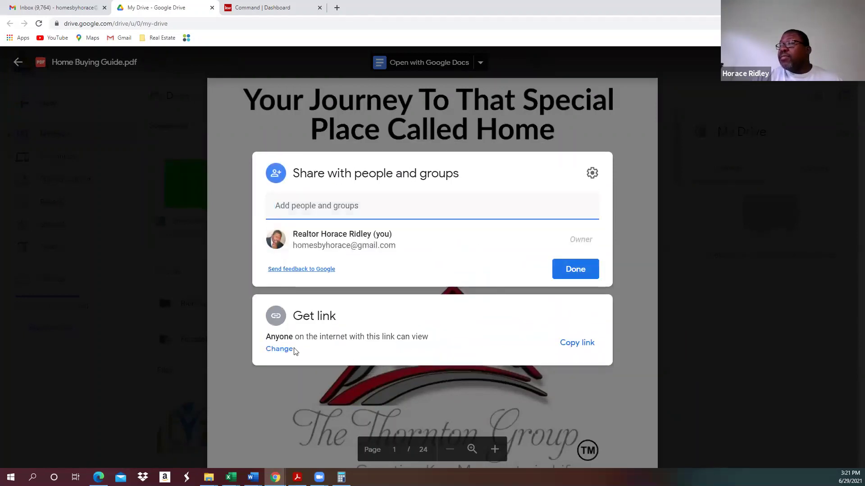
pyautogui.click(280, 351)
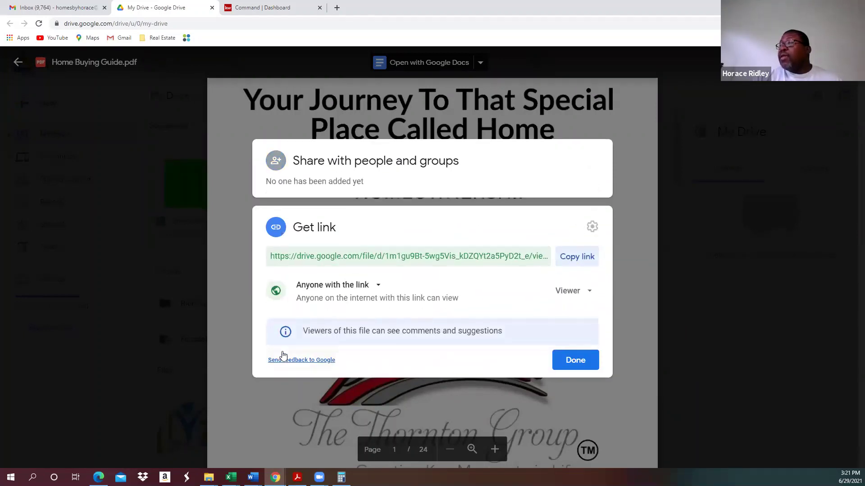
# - Inspect the role choices for anyone with the Home Buying Guide link, keep Viewer, and close the sharing settings
pyautogui.click(587, 295)
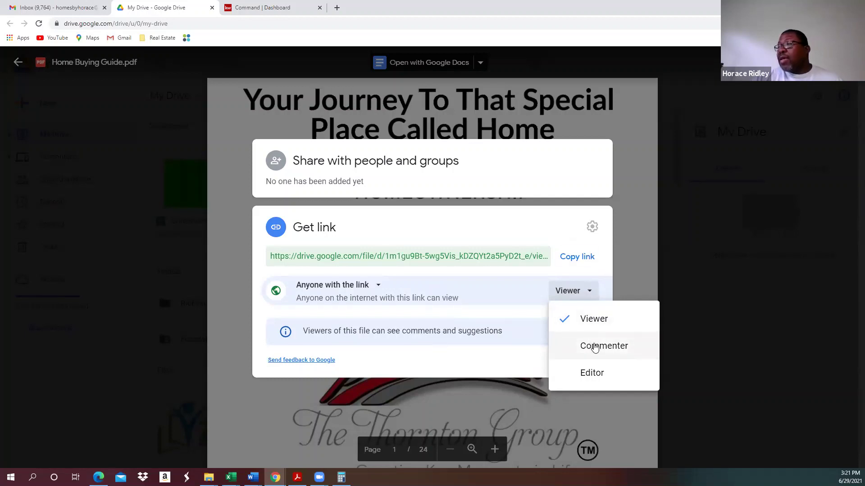
pyautogui.click(603, 262)
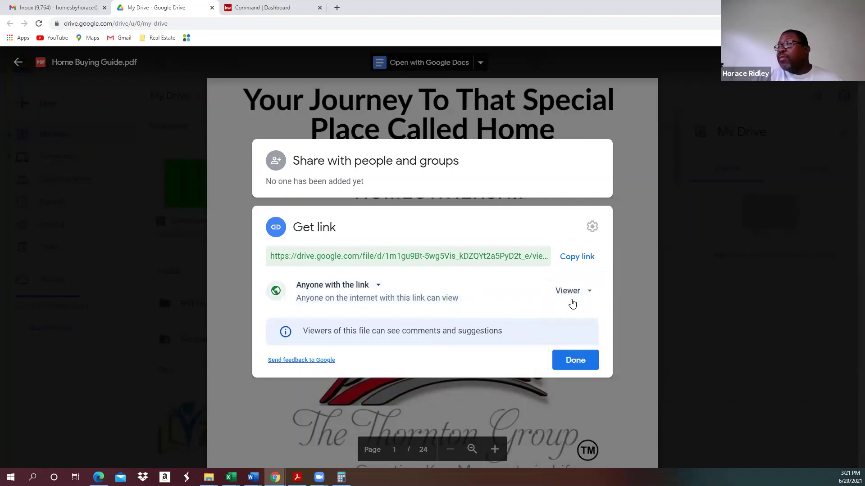
pyautogui.click(574, 360)
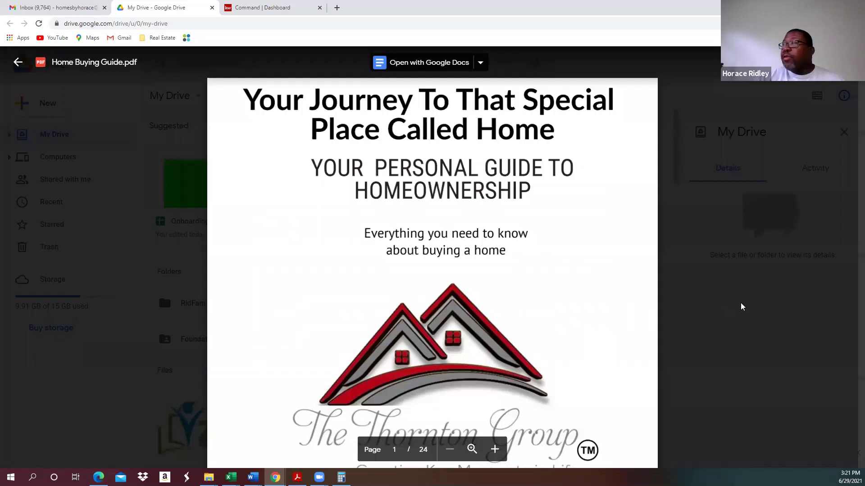
# - Reopen the Home Buying Guide's sharing options, review its link access settings, and close them
pyautogui.click(848, 62)
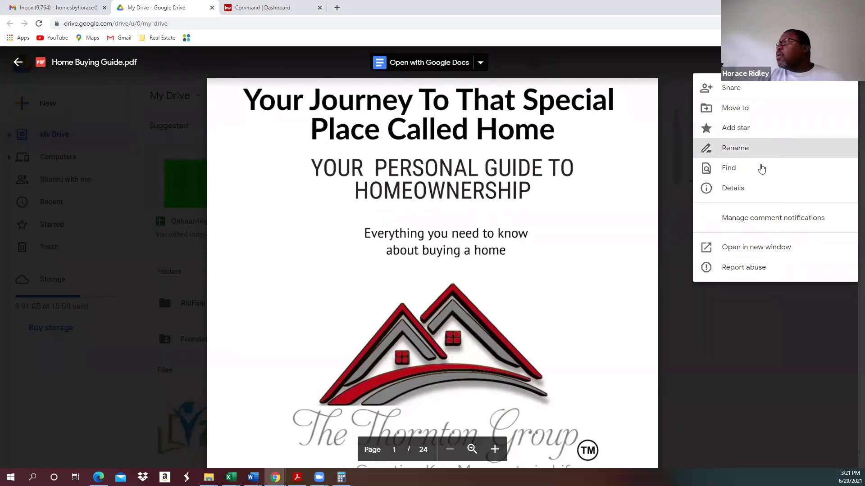
pyautogui.click(731, 87)
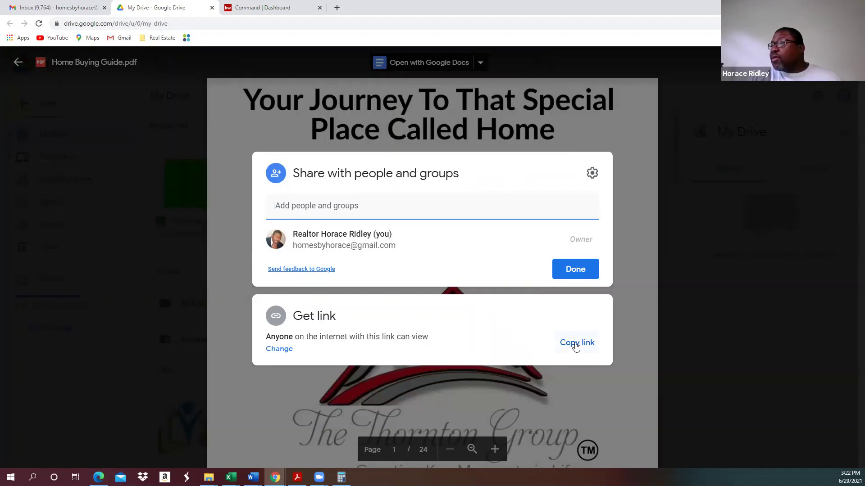
pyautogui.click(282, 350)
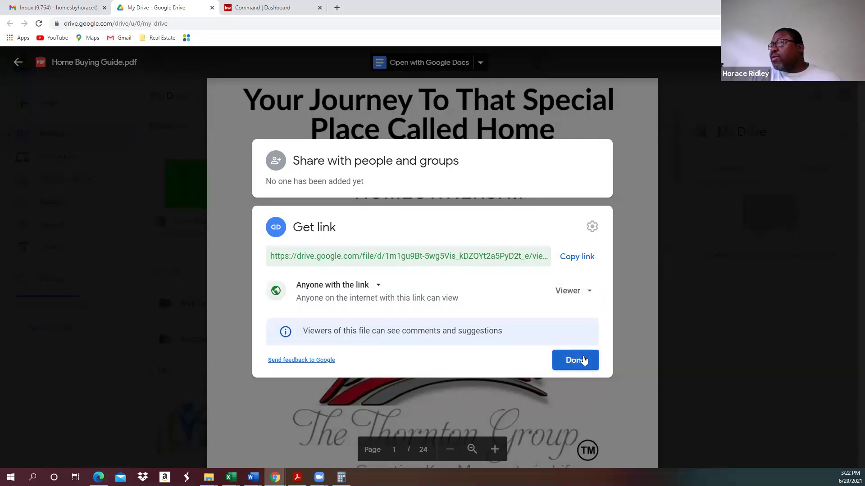
pyautogui.click(574, 360)
# - Open the Home Buying Guide in a new window and select its entire embed HTML for copying
pyautogui.click(846, 62)
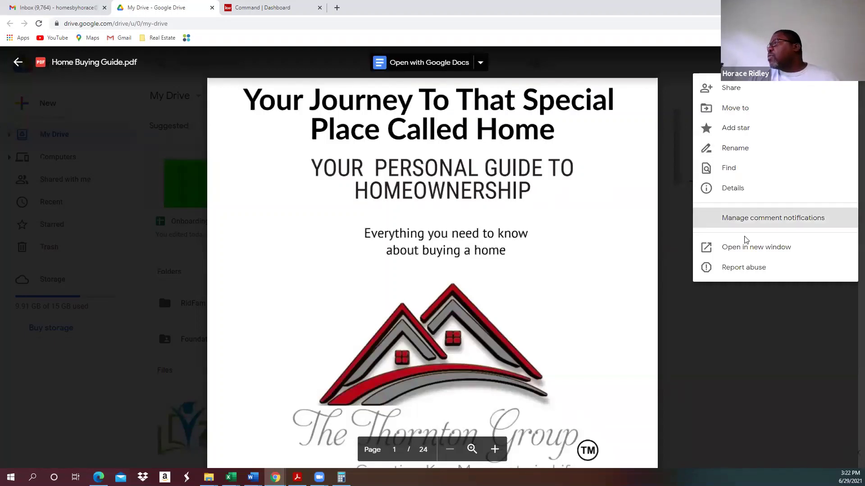
pyautogui.click(749, 249)
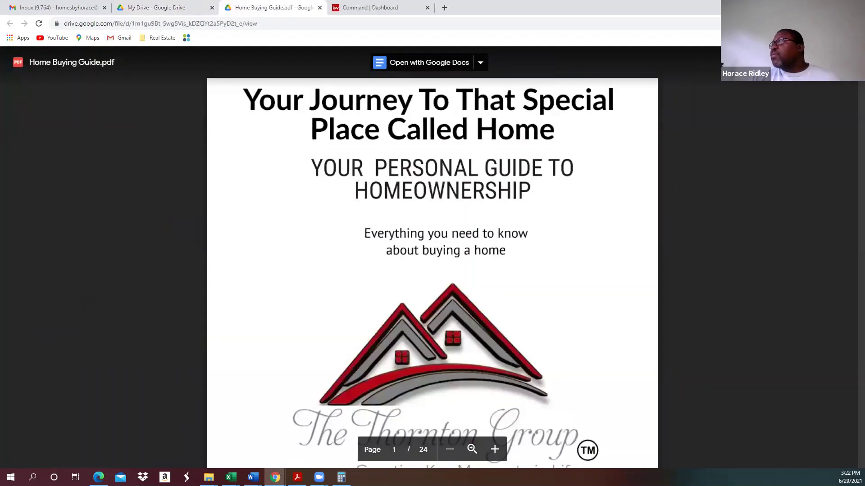
pyautogui.click(811, 62)
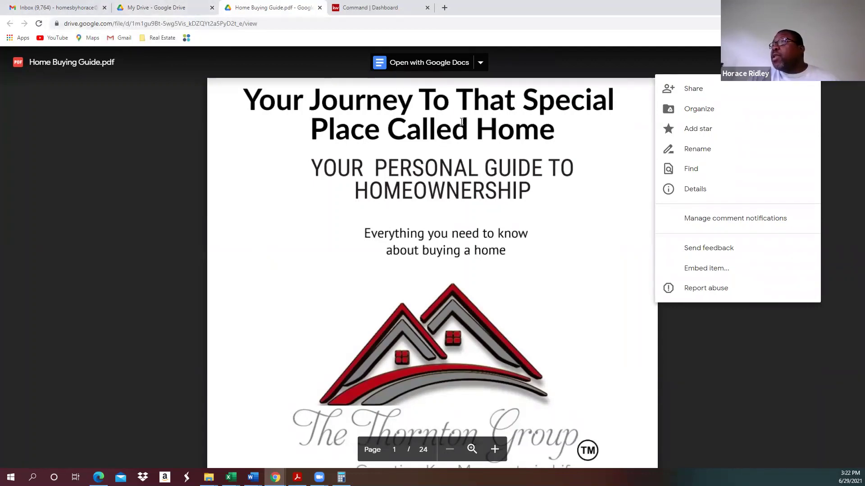
pyautogui.click(716, 270)
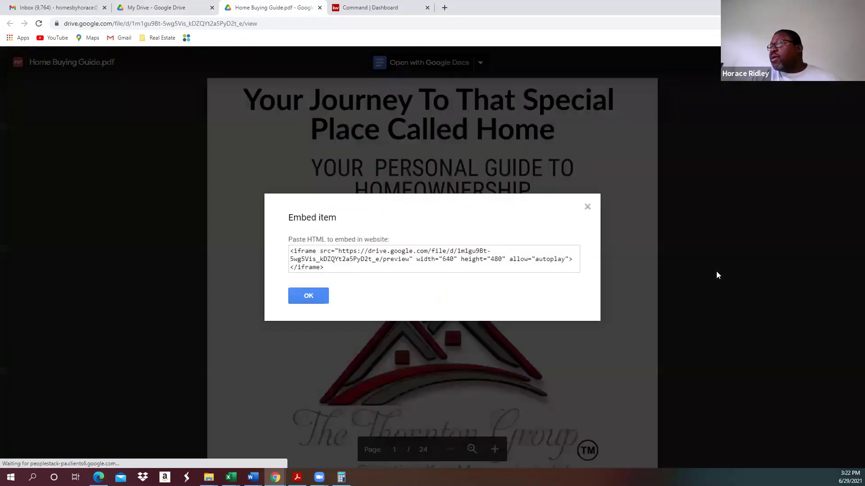
pyautogui.click(332, 265)
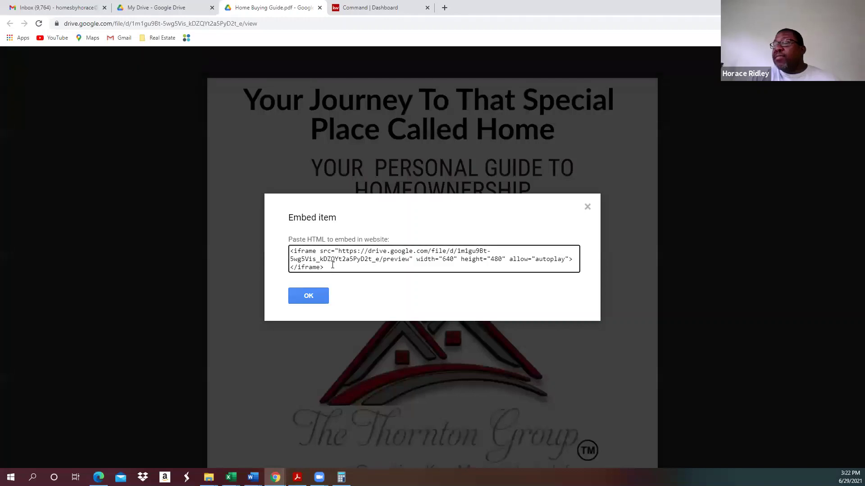
pyautogui.hotkey('ctrl', 'a')
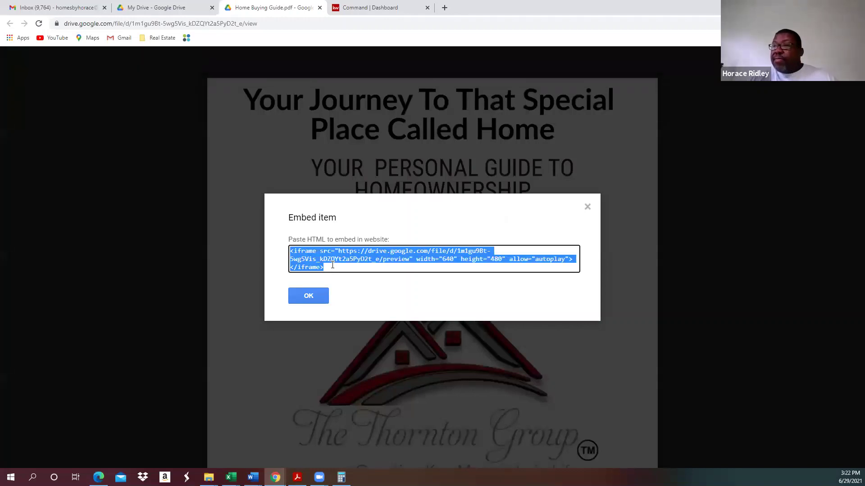
pyautogui.click(310, 295)
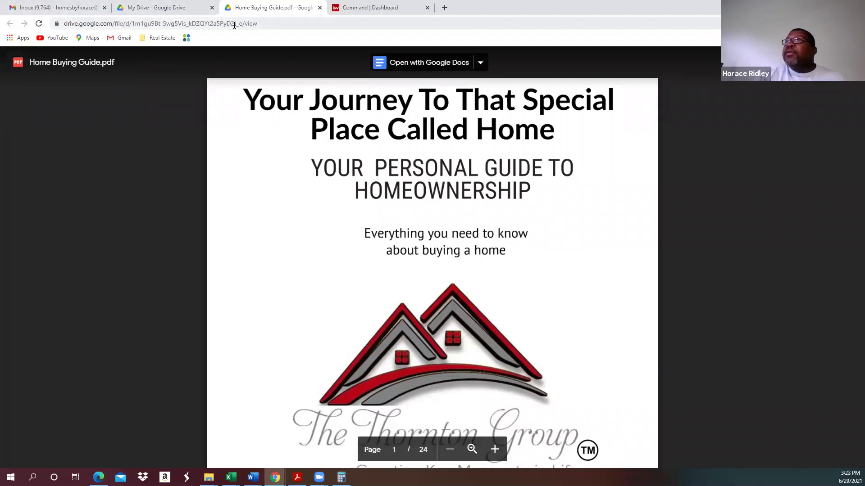
# - Switch to KW Command, open the Consumer section's agent site pages, and close the separate Home Buying Guide tab
pyautogui.click(358, 9)
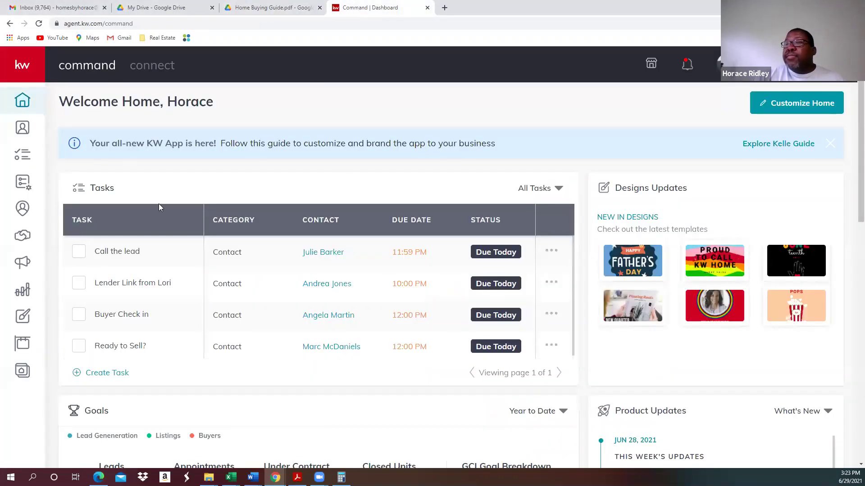
pyautogui.click(21, 372)
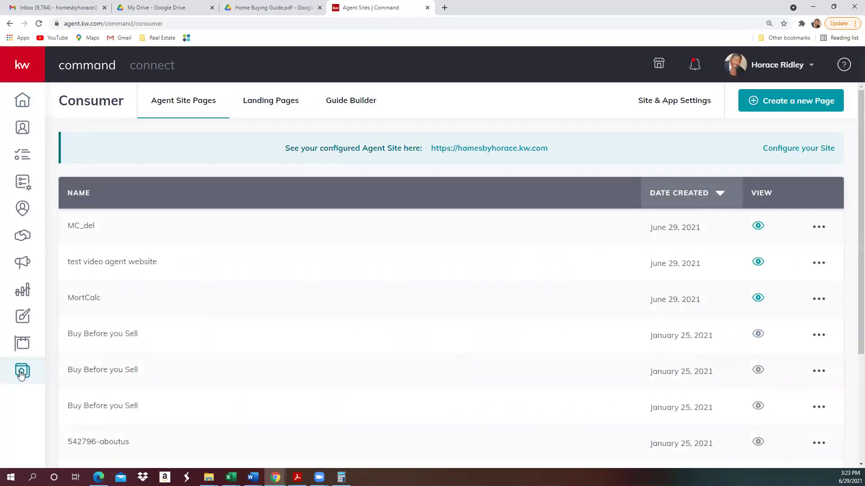
pyautogui.click(268, 12)
pyautogui.click(320, 7)
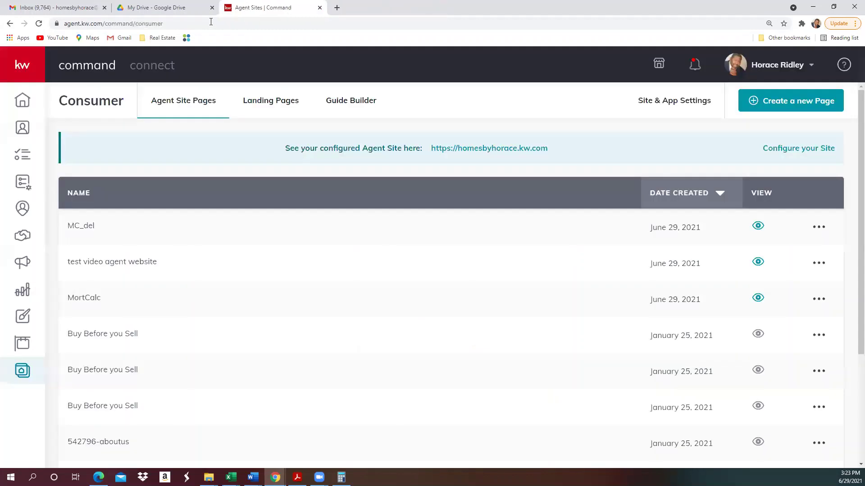
# - Return to Google Drive, reopen Home Buying Guide.pdf, and review who can access its sharing link
pyautogui.click(176, 8)
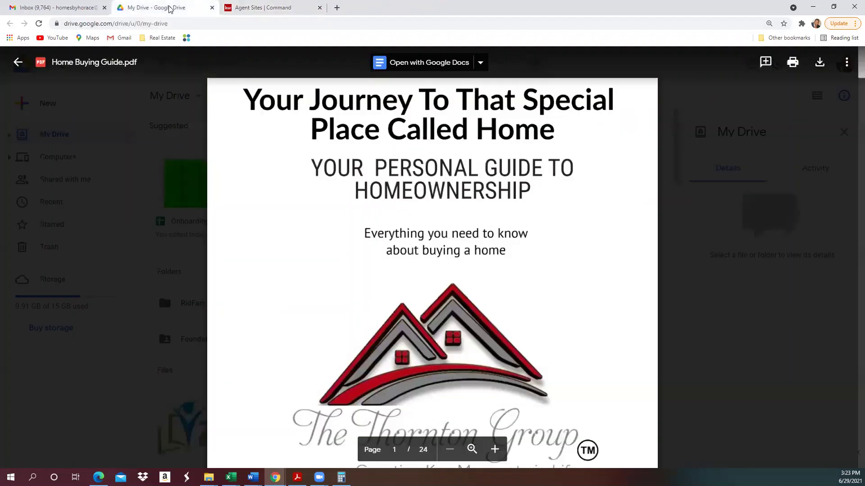
pyautogui.click(18, 62)
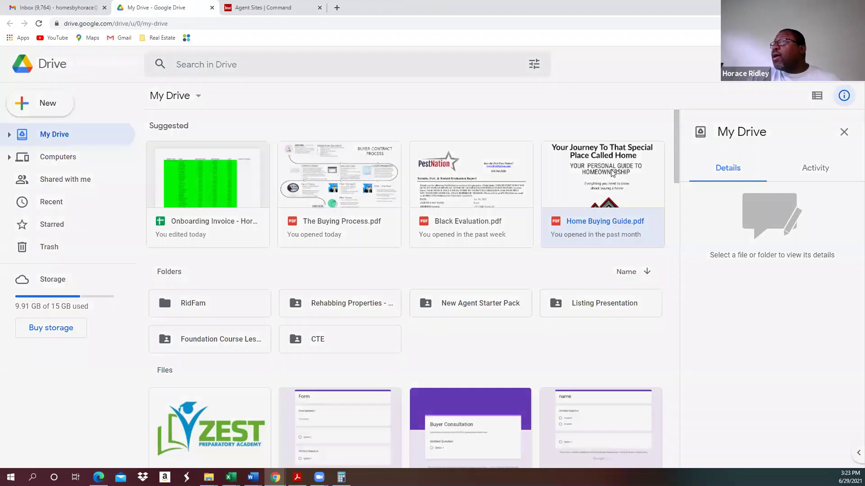
pyautogui.doubleClick(613, 173)
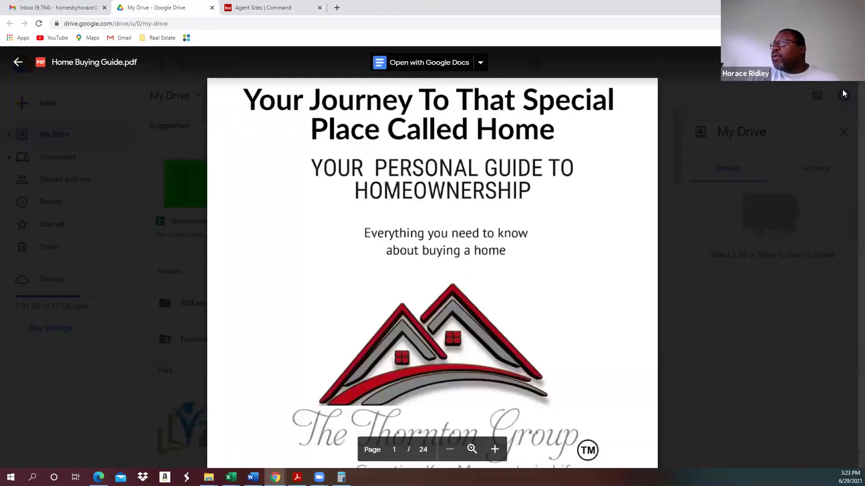
pyautogui.click(845, 62)
pyautogui.click(761, 87)
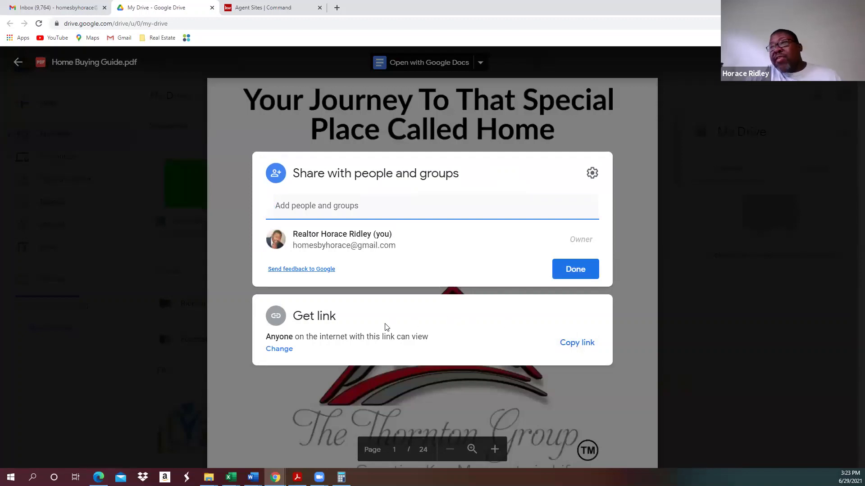
pyautogui.click(282, 350)
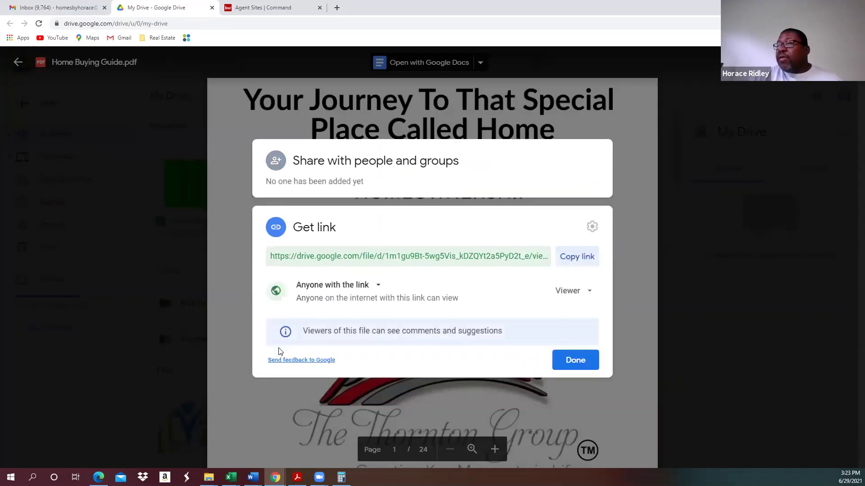
pyautogui.click(378, 285)
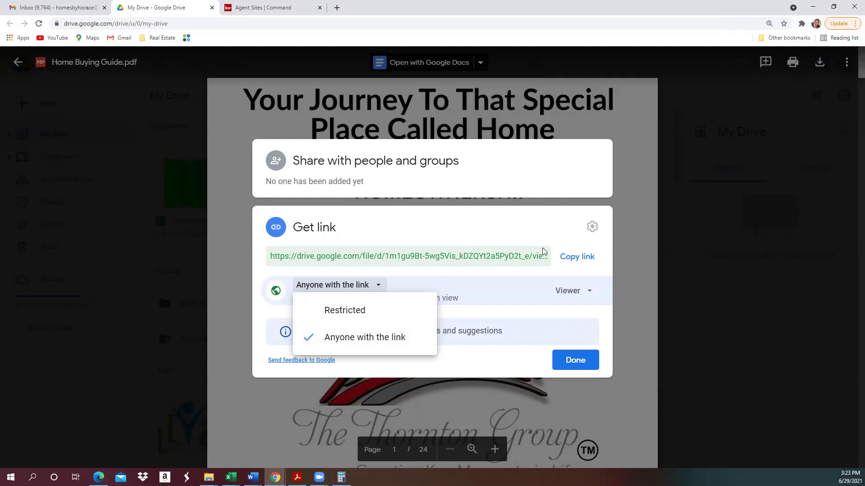
pyautogui.click(579, 362)
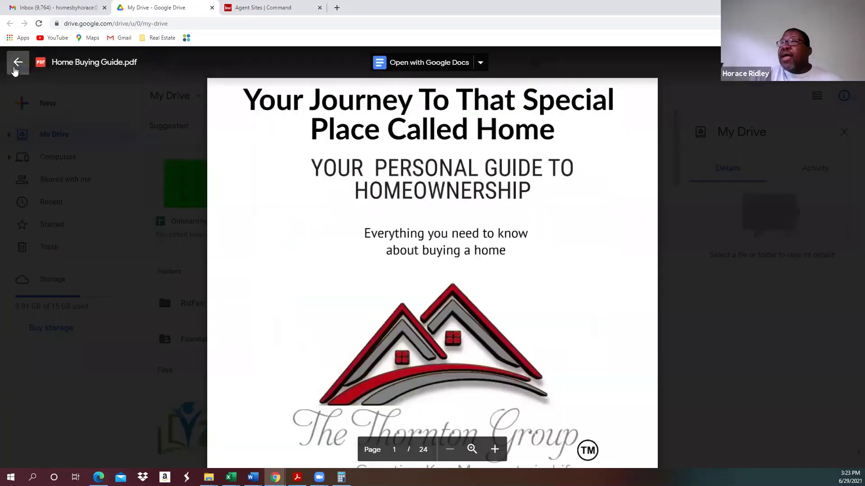
# - Reopen Home Buying Guide.pdf from My Drive and open it in a new window
pyautogui.click(17, 63)
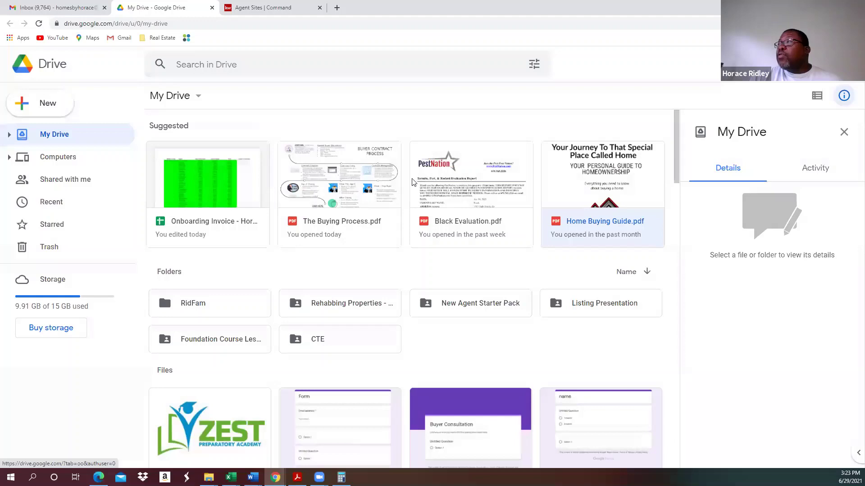
pyautogui.doubleClick(607, 177)
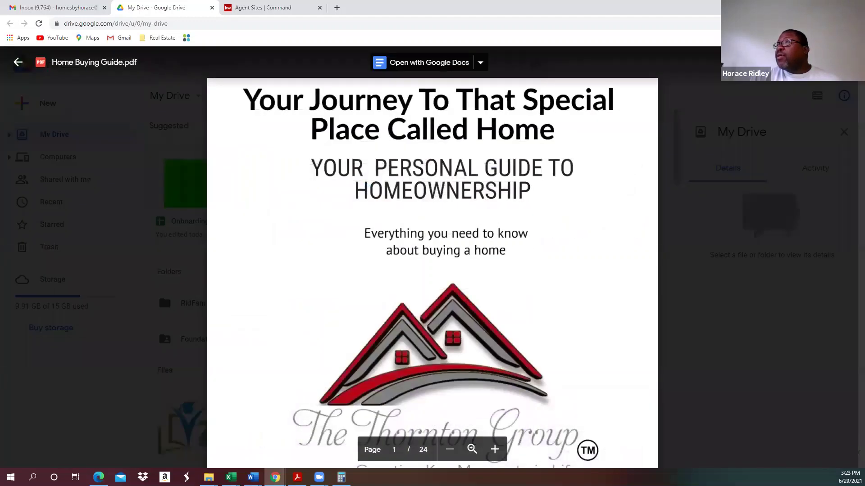
pyautogui.click(846, 62)
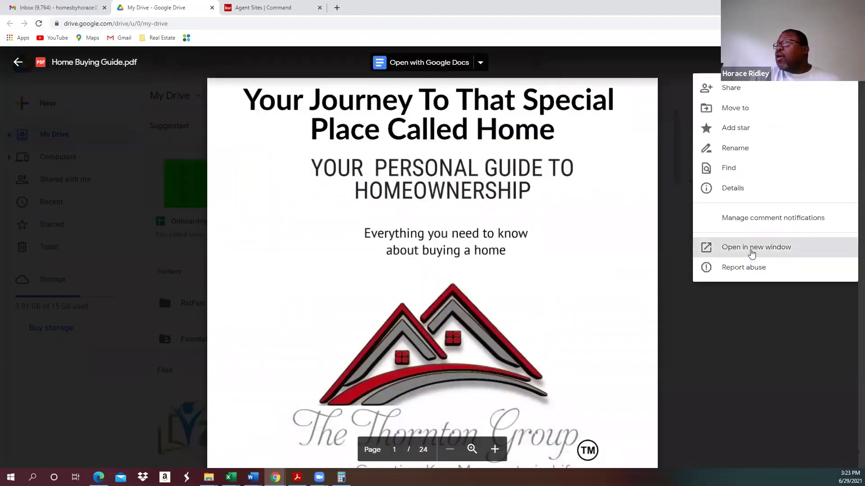
pyautogui.click(752, 253)
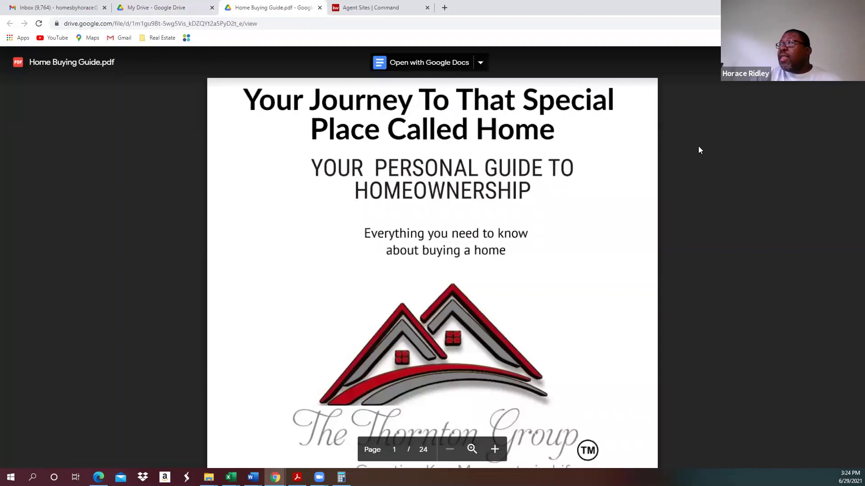
# - Bring up the Home Buying Guide's embed code, select the full iframe HTML for copying, and close the dialog
pyautogui.click(845, 63)
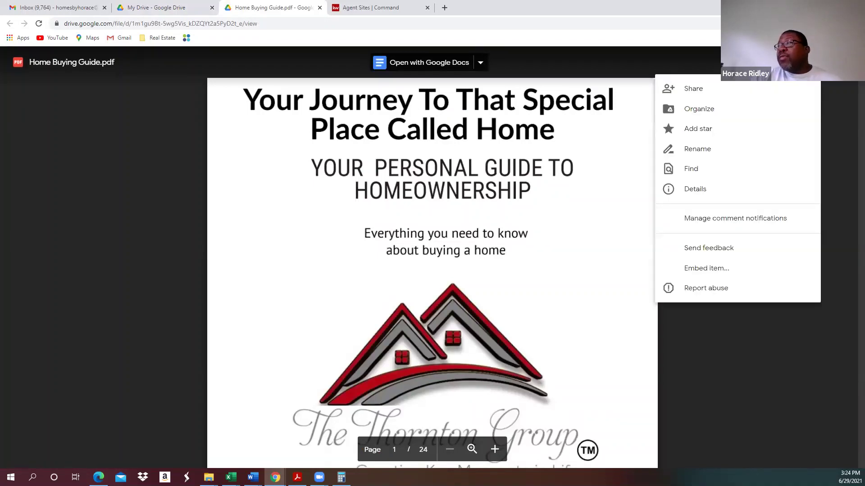
pyautogui.click(712, 272)
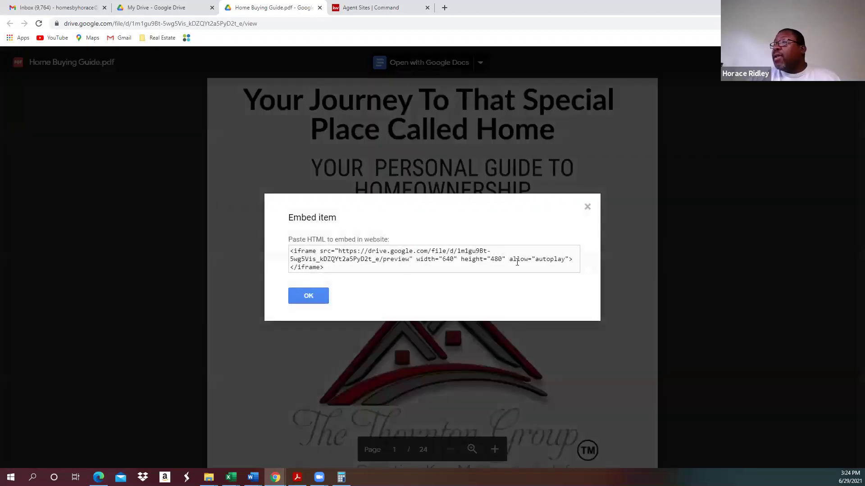
pyautogui.click(335, 269)
pyautogui.hotkey('ctrl', 'a')
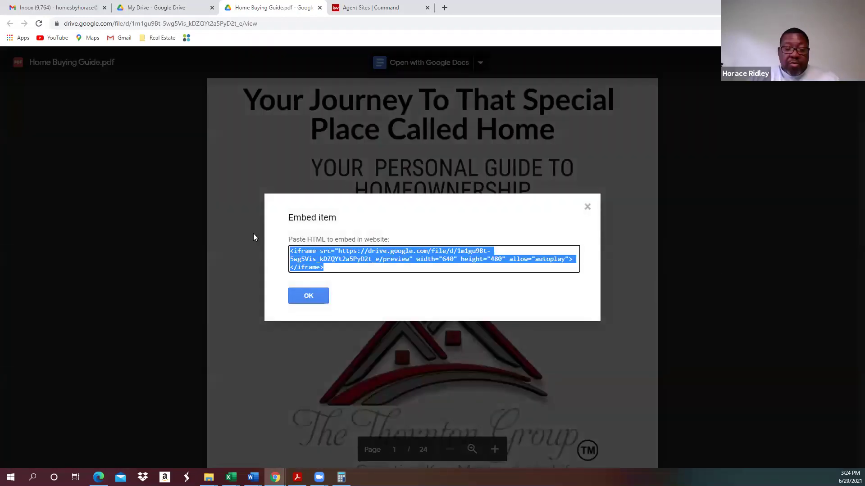
pyautogui.click(305, 296)
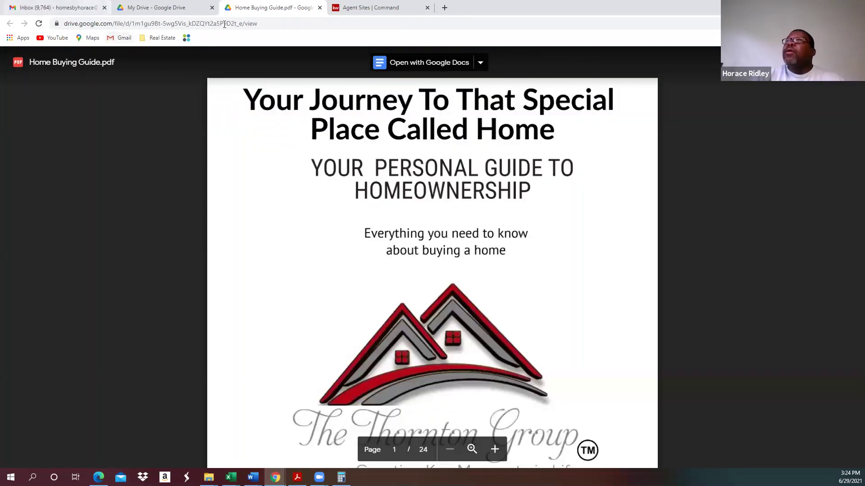
# - Switch to KW Command and create a new sub-page on the agent site
pyautogui.click(367, 8)
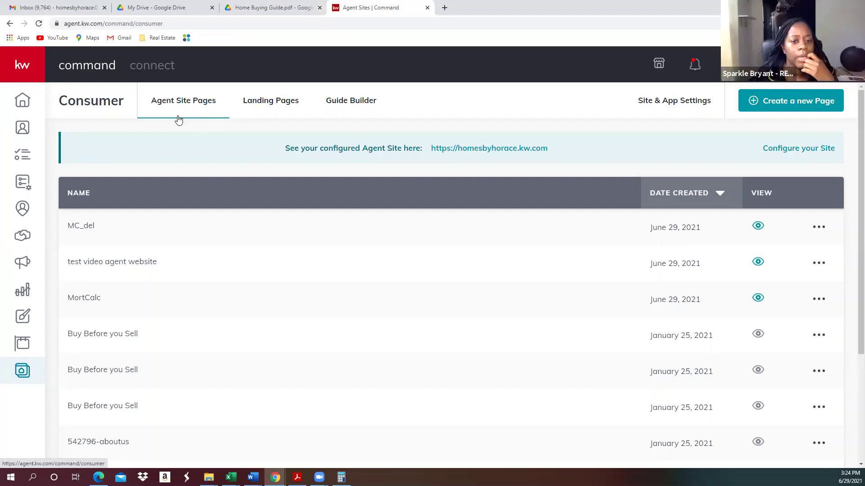
pyautogui.click(794, 99)
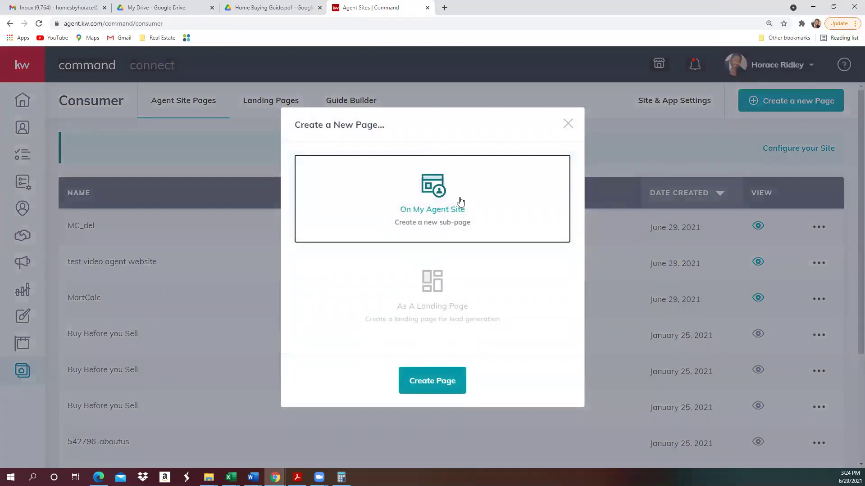
pyautogui.click(450, 373)
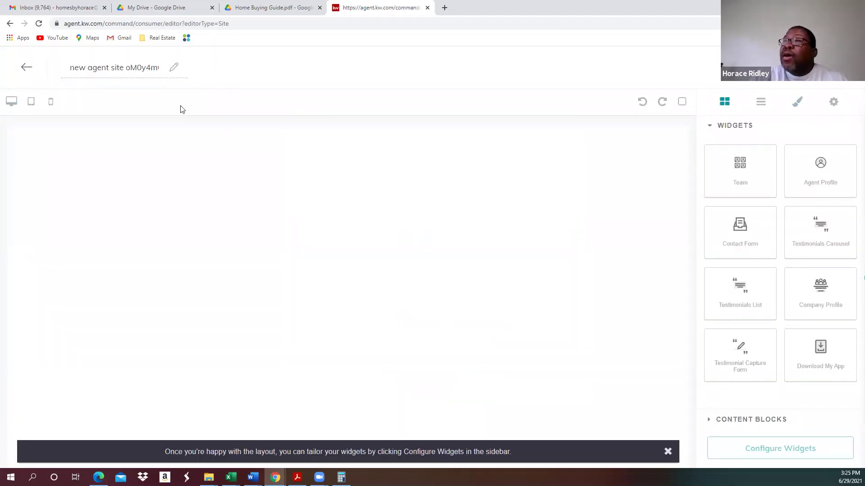
# - Rename the new agent site page as "del buying guide"
pyautogui.moveTo(71, 70); pyautogui.dragTo(177, 79)
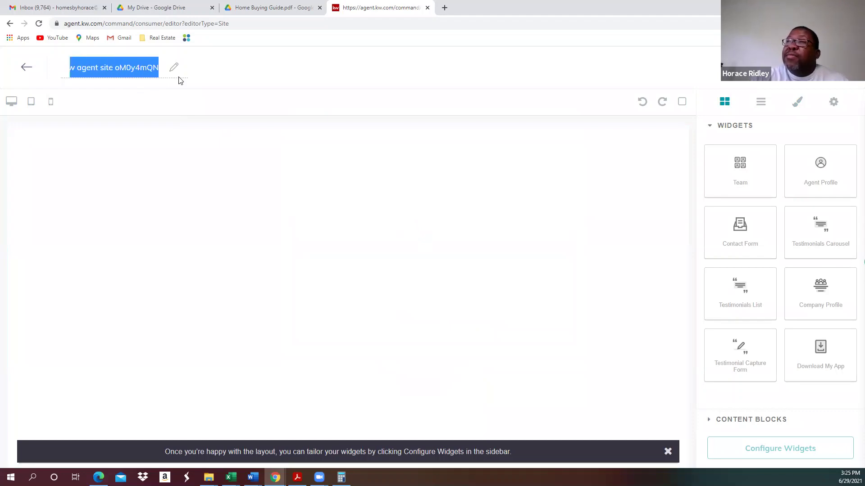
pyautogui.write('d')
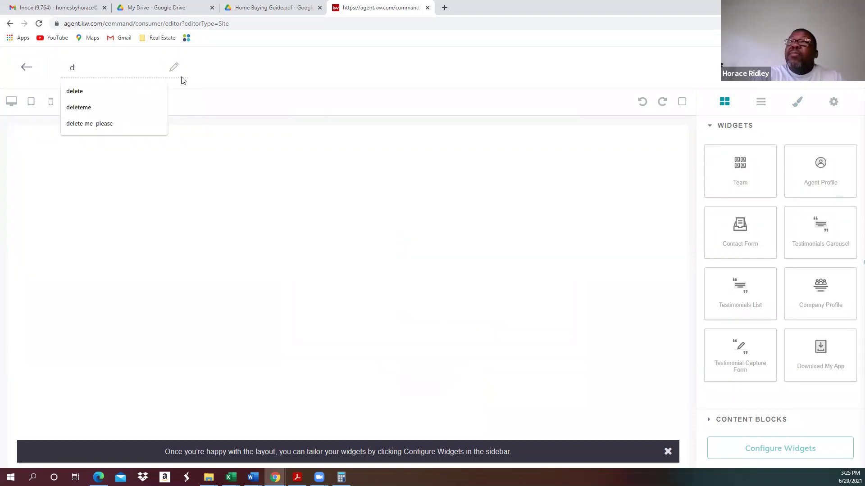
pyautogui.write('el buying guide')
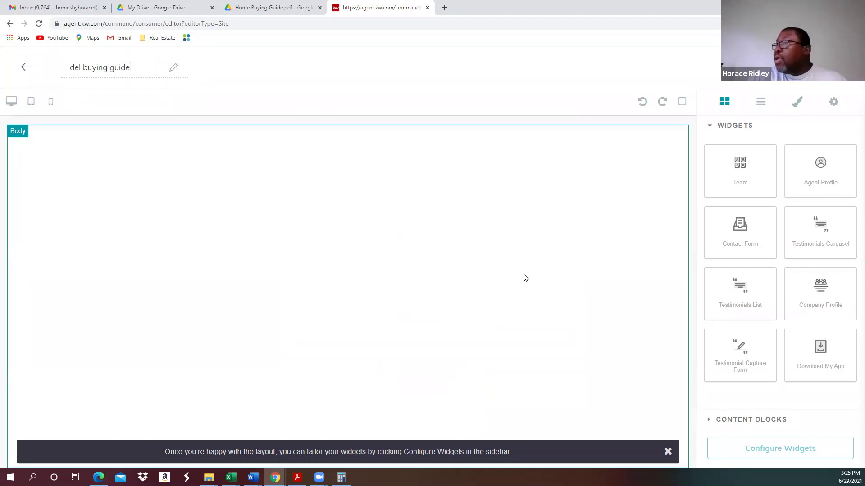
# - Add a Company Profile widget to the blank page body and open its configuration settings
pyautogui.moveTo(824, 295); pyautogui.dragTo(536, 210)
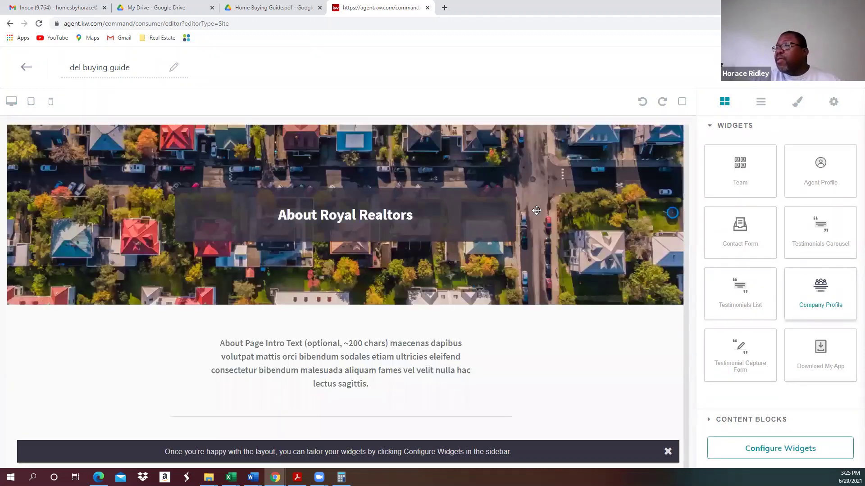
pyautogui.click(667, 451)
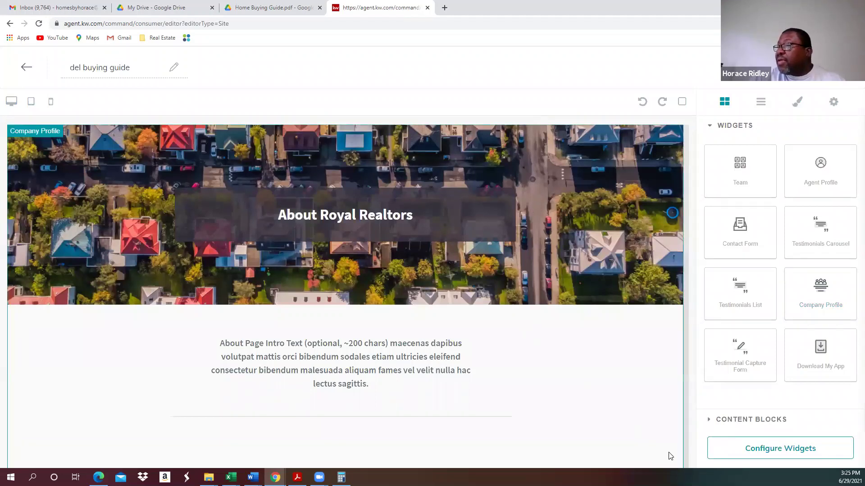
pyautogui.click(775, 451)
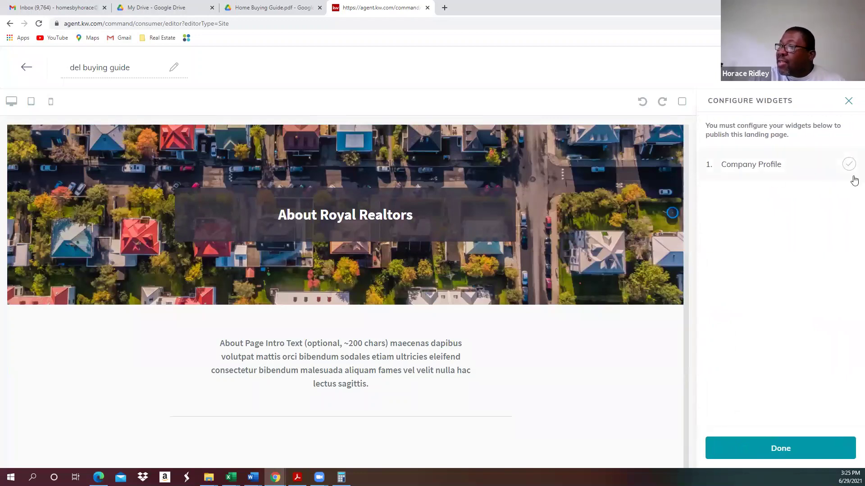
pyautogui.click(755, 165)
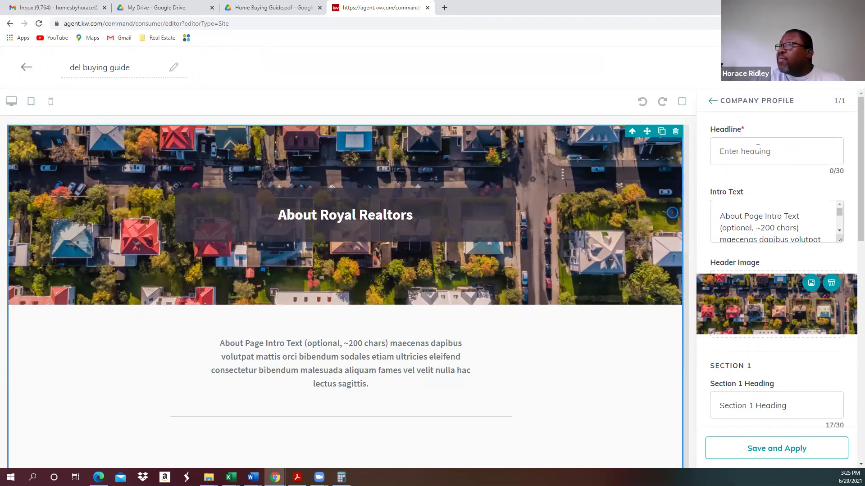
# - Enter "You Buyers Guide" as the Company Profile headline
pyautogui.click(782, 151)
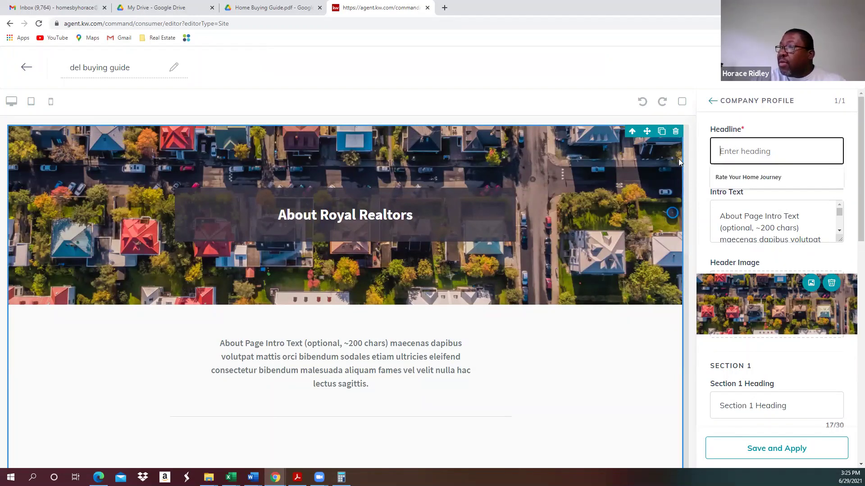
pyautogui.write('q')
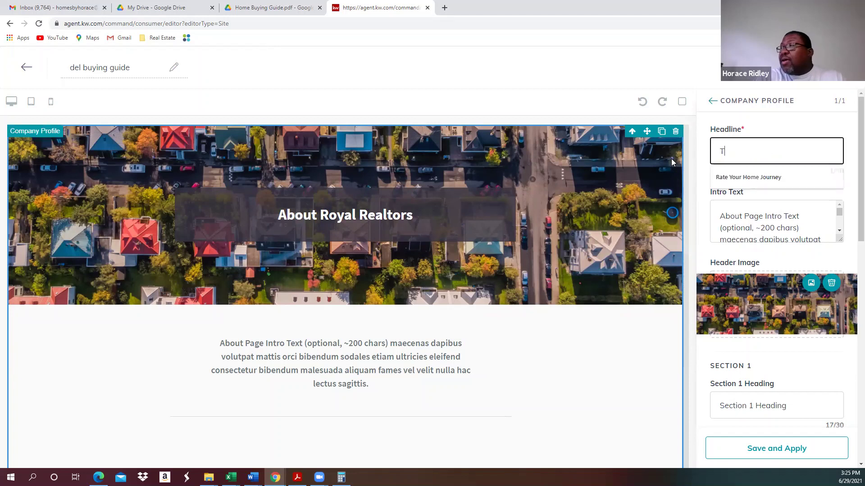
pyautogui.press('BackSpace')
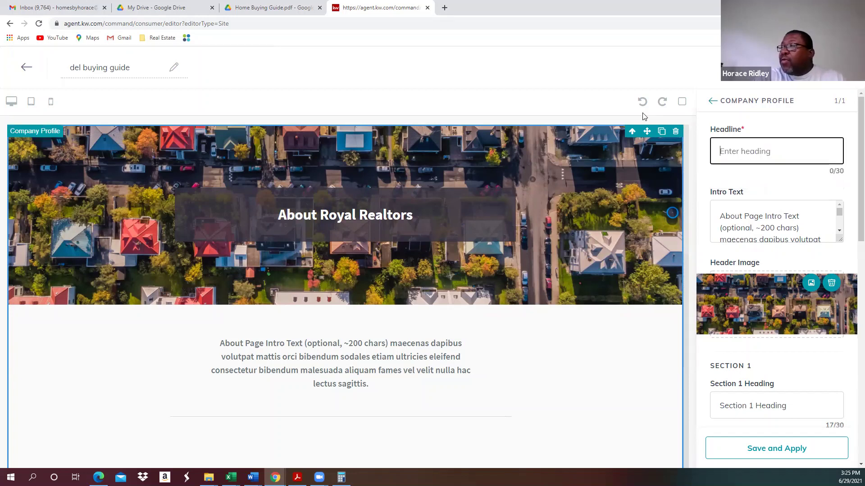
pyautogui.write('You Buyers Guide')
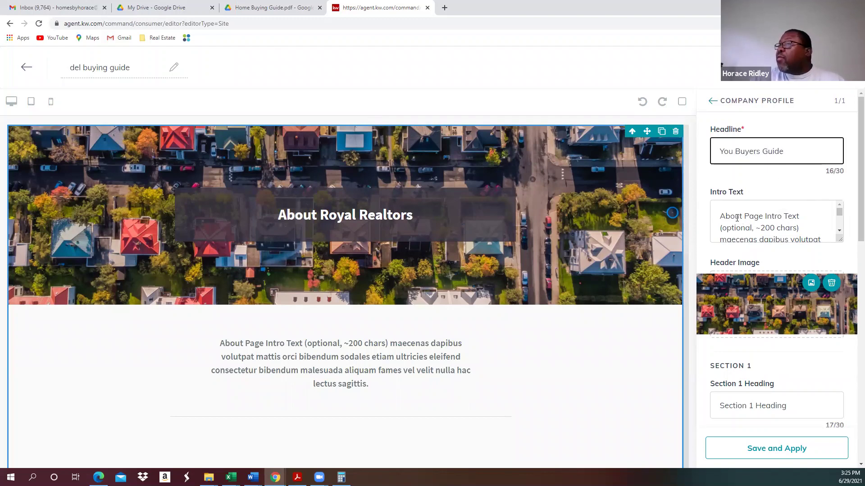
# - Replace the placeholder intro text with the Home Buying Guide's copied iframe embed code
pyautogui.moveTo(720, 214); pyautogui.dragTo(722, 215)
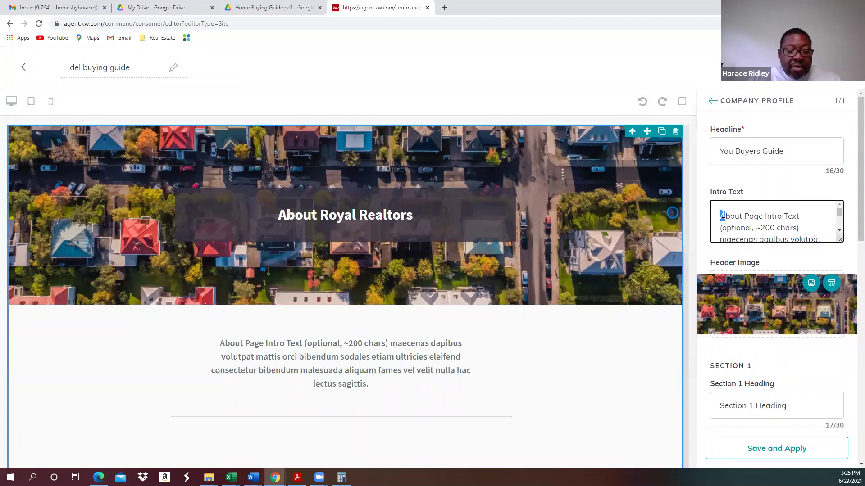
pyautogui.hotkey('ctrl', 'a')
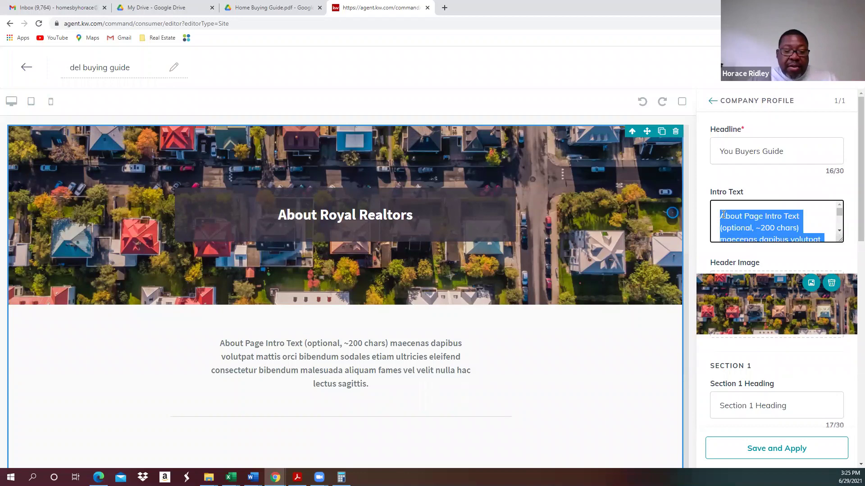
pyautogui.hotkey('ctrl', 'v')
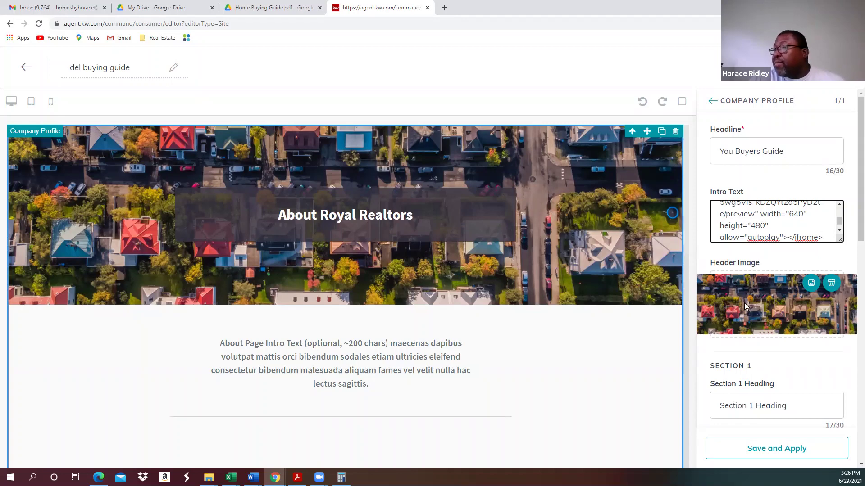
# - Clear the Section 1 heading, blank out its placeholder text, and remove the Section 1 image
pyautogui.scroll(-1, 853, 230)
pyautogui.scroll(-2, 852, 230)
pyautogui.click(811, 285)
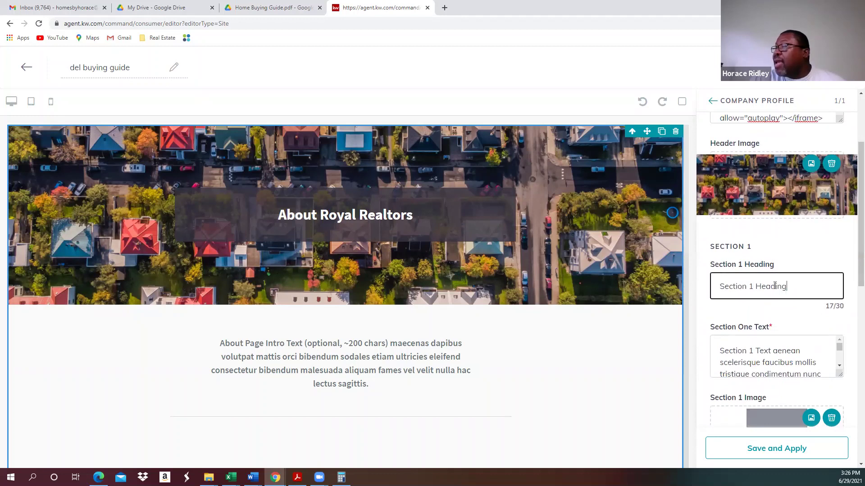
pyautogui.moveTo(811, 286); pyautogui.dragTo(616, 287)
pyautogui.press('BackSpace')
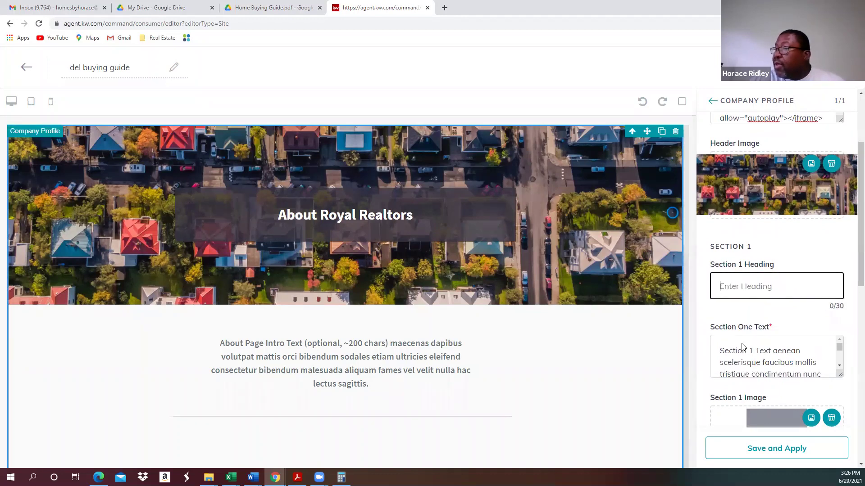
pyautogui.scroll(-3, 852, 238)
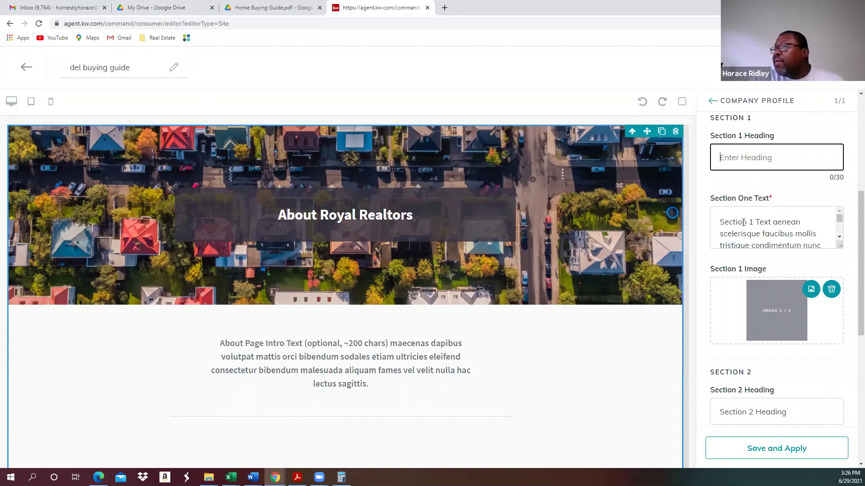
pyautogui.click(717, 217)
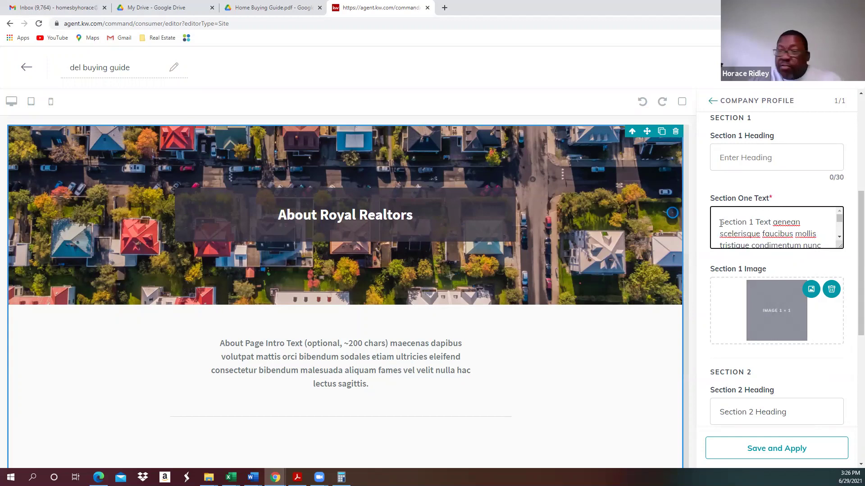
pyautogui.hotkey('ctrl', 'a')
pyautogui.press('BackSpace')
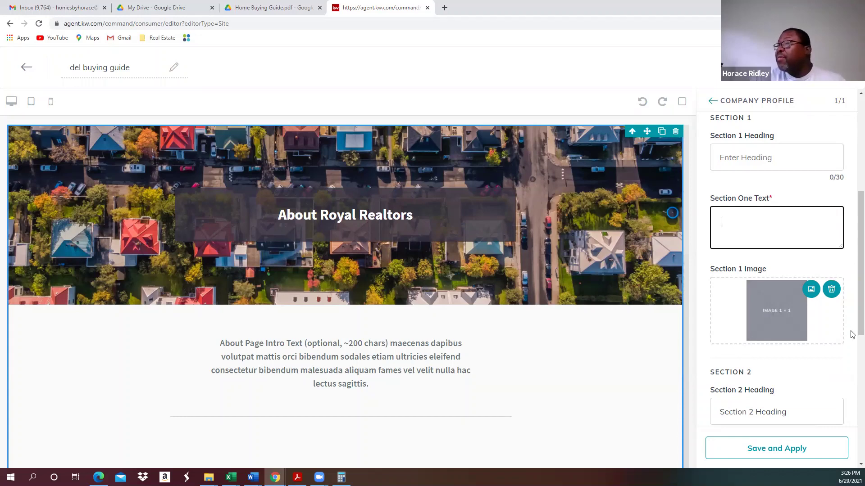
pyautogui.click(832, 289)
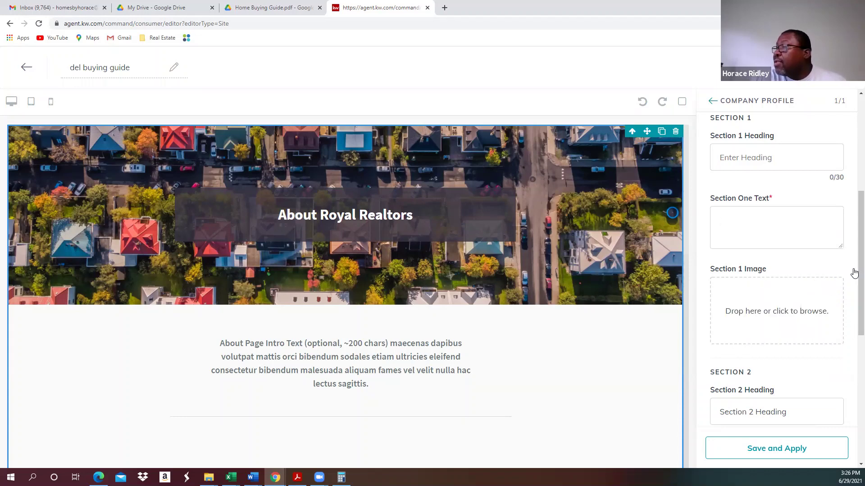
# - Clear the Section 2 heading and text, and remove the Section 2 image
pyautogui.scroll(-5, 851, 309)
pyautogui.tripleClick(790, 200)
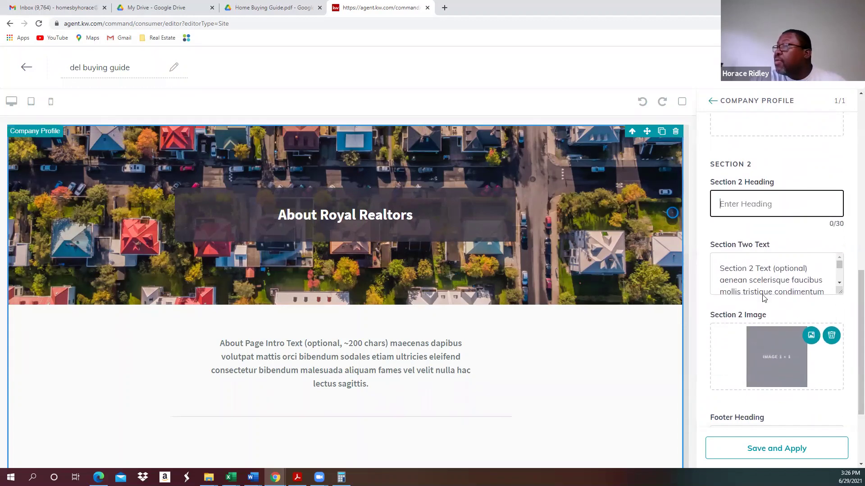
pyautogui.moveTo(720, 269); pyautogui.dragTo(845, 321)
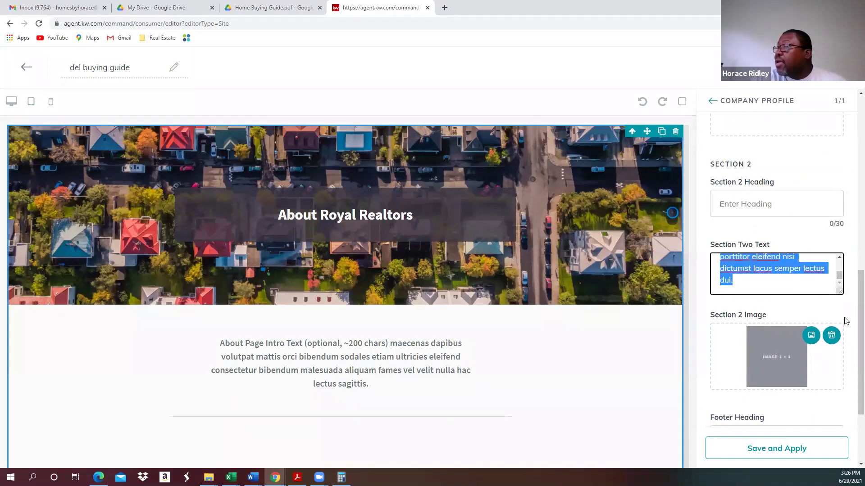
pyautogui.press('BackSpace')
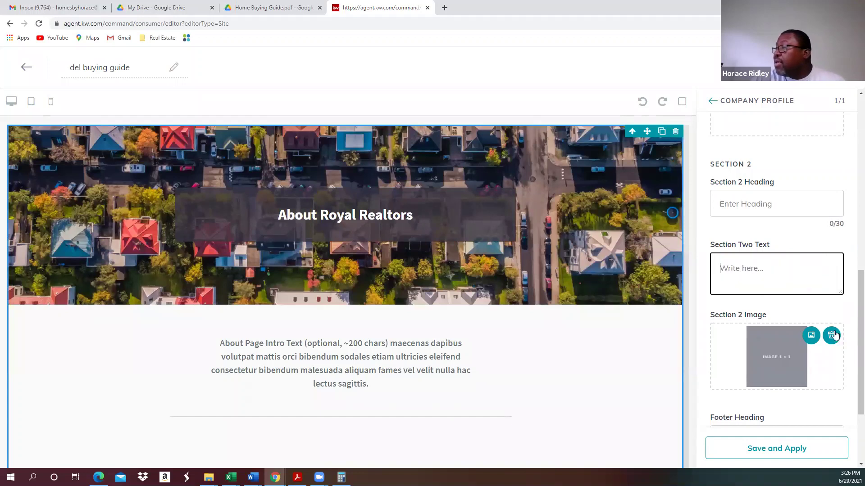
pyautogui.click(833, 335)
# - Clear the placeholder footer heading and footer text of the Company Profile widget
pyautogui.scroll(-3, 851, 347)
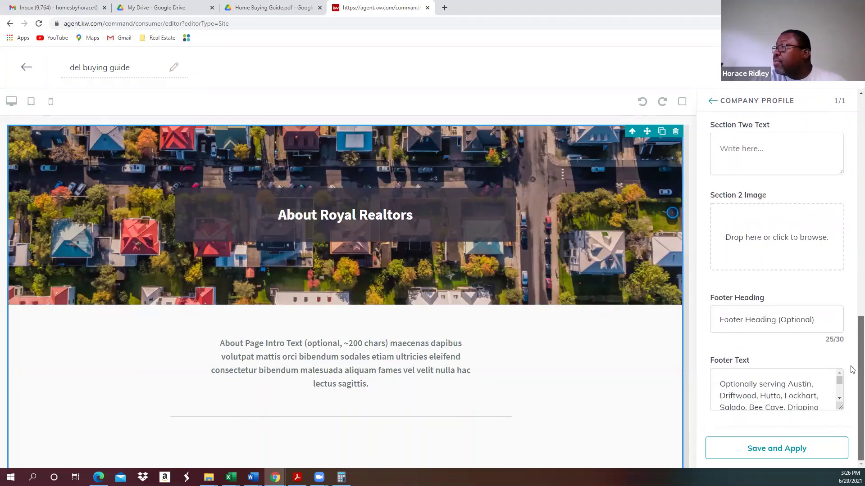
pyautogui.moveTo(840, 312); pyautogui.dragTo(644, 321)
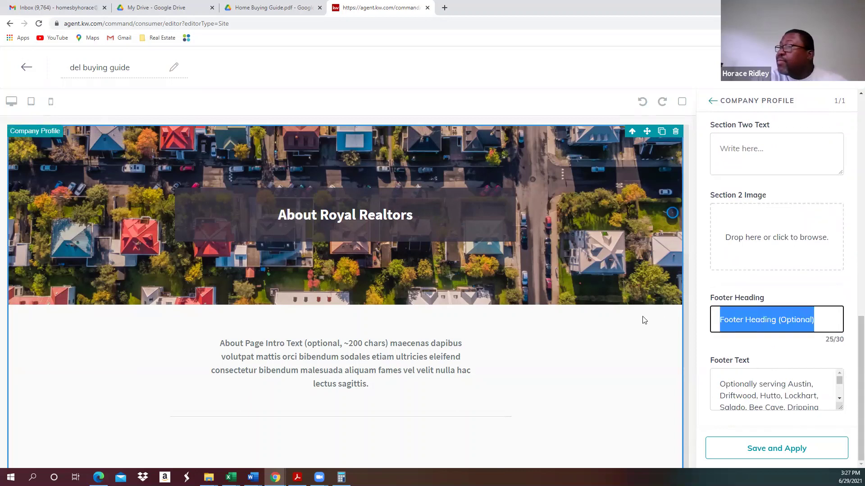
pyautogui.press('BackSpace')
pyautogui.moveTo(722, 386); pyautogui.dragTo(843, 419)
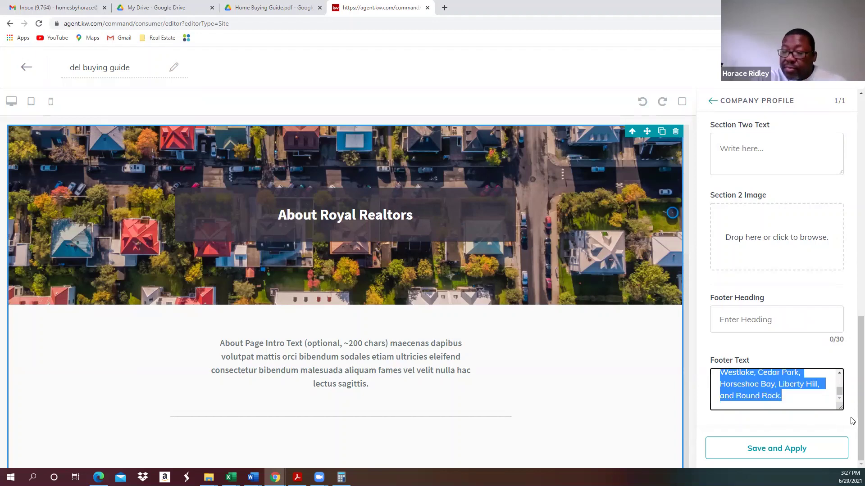
pyautogui.press('BackSpace')
# - Enlarge the intro text box and set the iframe's width to 700 and height to 1000
pyautogui.moveTo(851, 419); pyautogui.dragTo(848, 196)
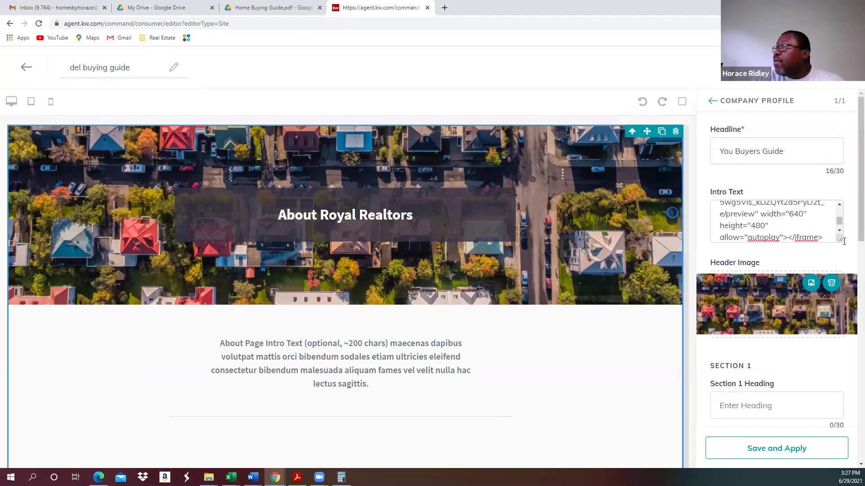
pyautogui.moveTo(840, 239); pyautogui.dragTo(843, 327)
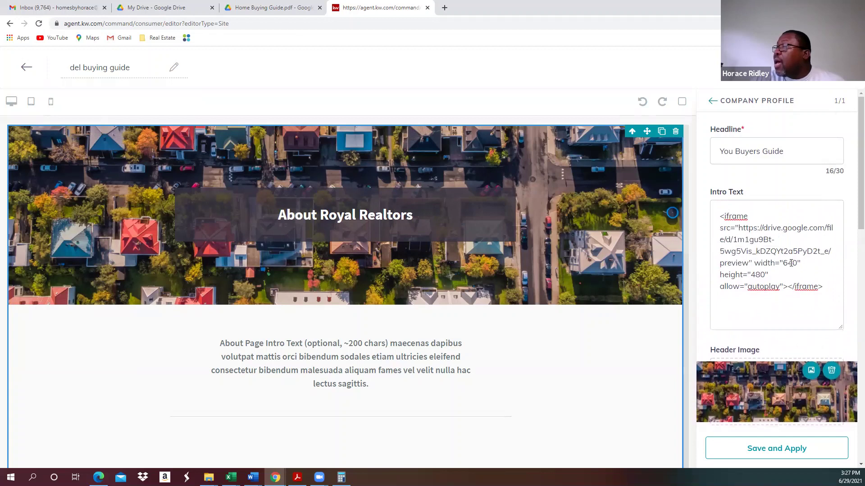
pyautogui.click(797, 263)
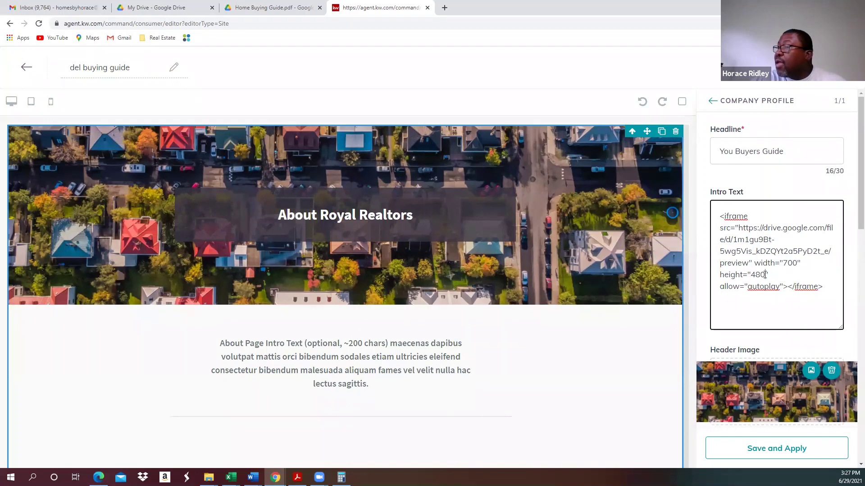
pyautogui.press('BackSpace')
pyautogui.press('BackSpace')
pyautogui.press('BackSpace')
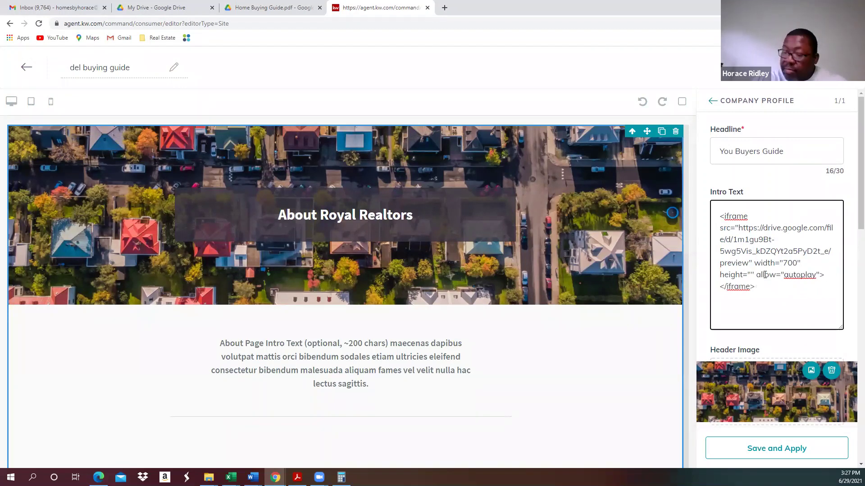
pyautogui.write('1000')
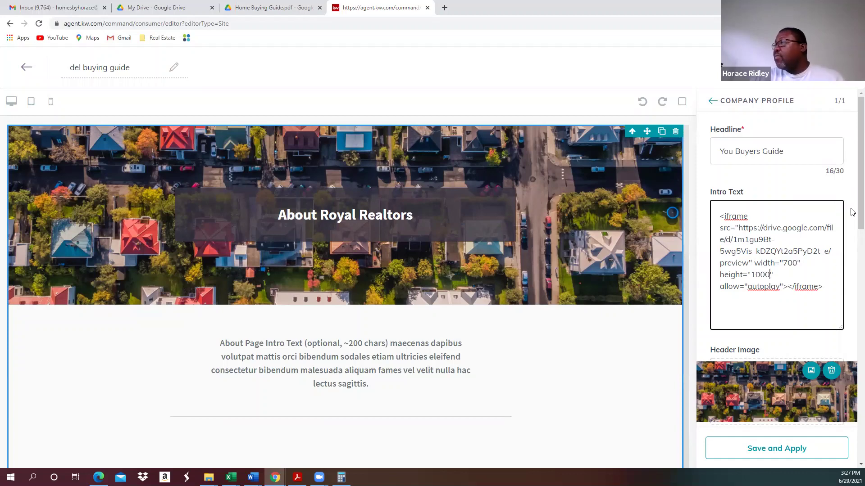
# - Save and apply the Company Profile settings, and check the embedded buying guide in the page preview
pyautogui.scroll(-5, 851, 213)
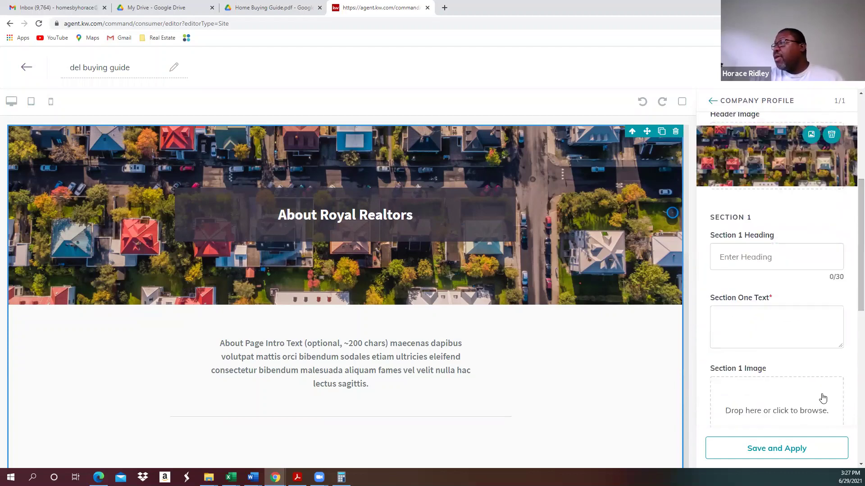
pyautogui.click(775, 450)
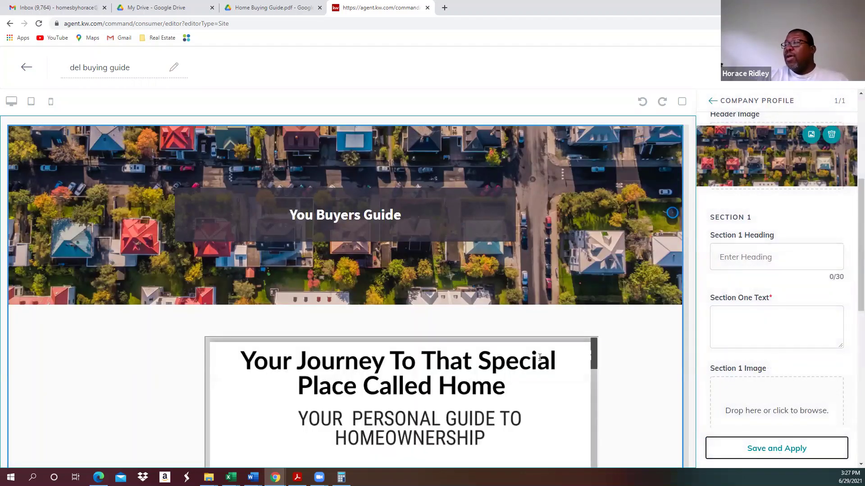
pyautogui.scroll(-3, 539, 357)
pyautogui.scroll(-10, 619, 368)
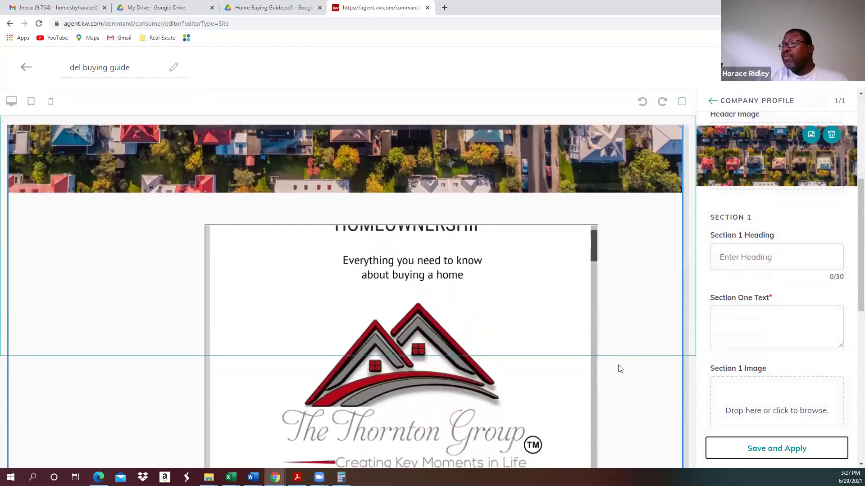
pyautogui.scroll(-2, 620, 368)
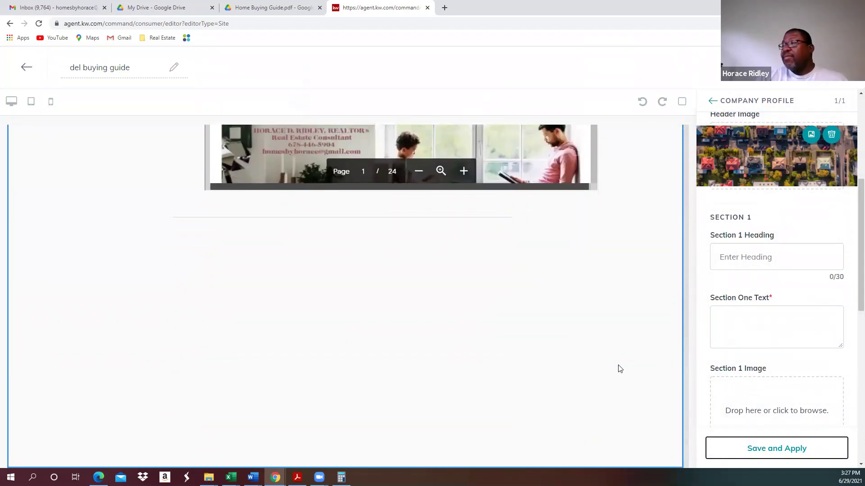
# - Save and apply the buying guide page and continue to the site and app settings for publishing
pyautogui.scroll(4, 620, 368)
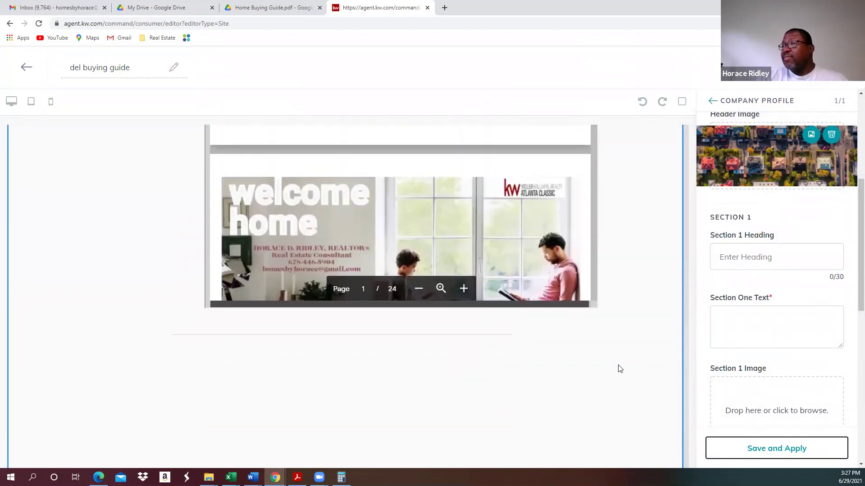
pyautogui.scroll(5, 677, 344)
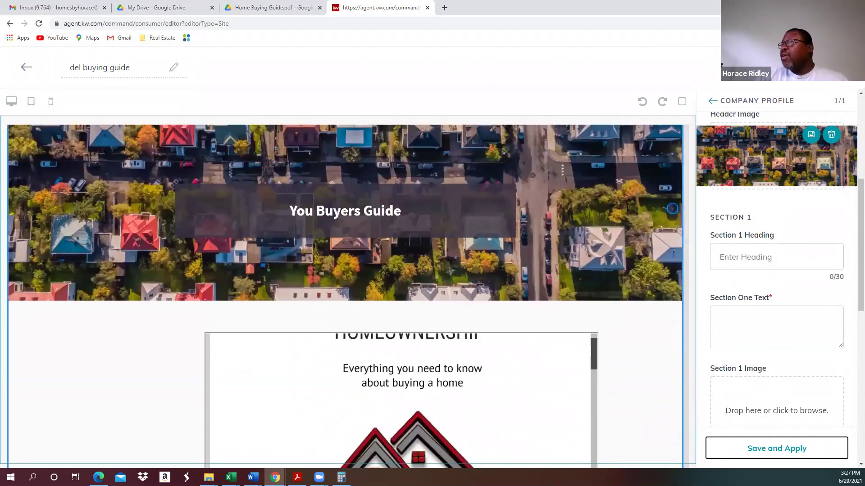
pyautogui.click(776, 448)
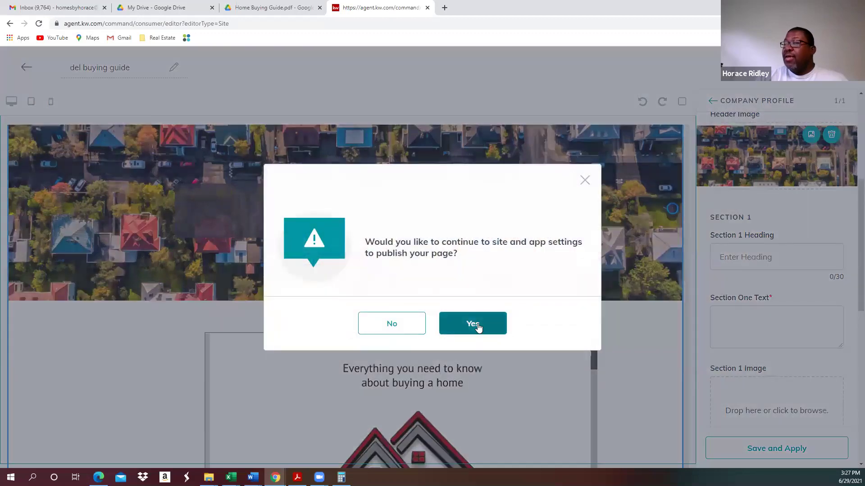
pyautogui.click(477, 324)
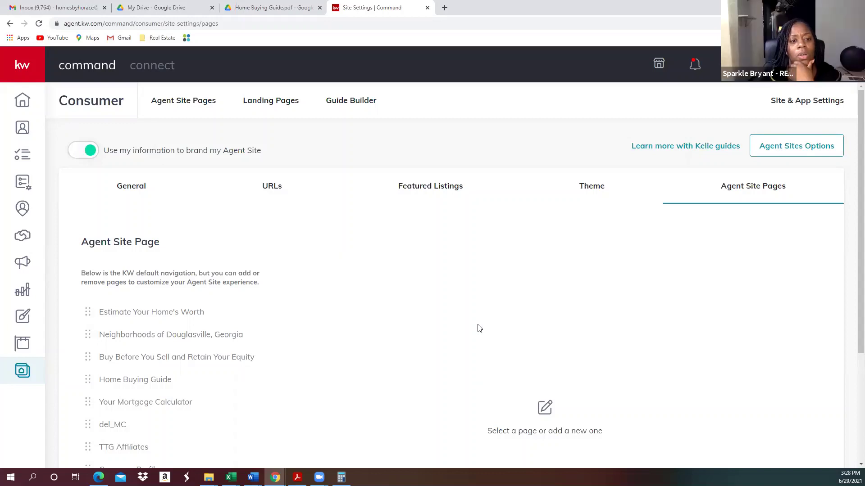
# - Add a new agent site page to the navigation, using the "del buying guide" site as its content
pyautogui.scroll(-4, 479, 328)
pyautogui.click(112, 408)
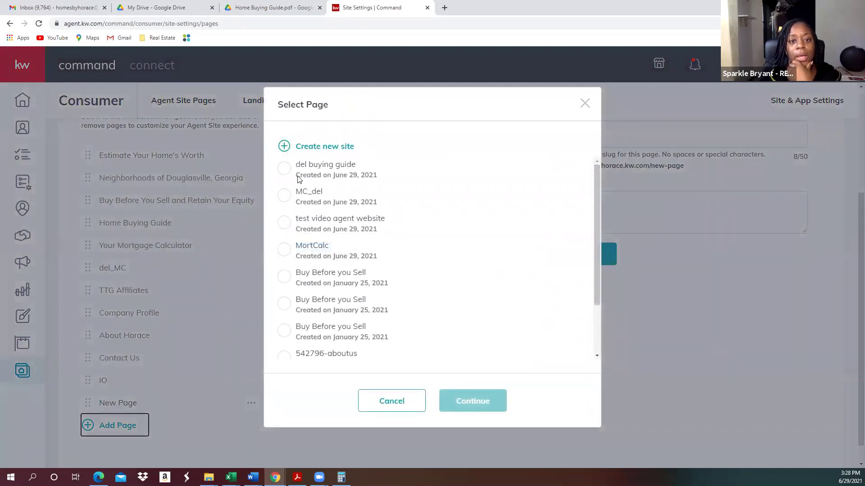
pyautogui.click(284, 170)
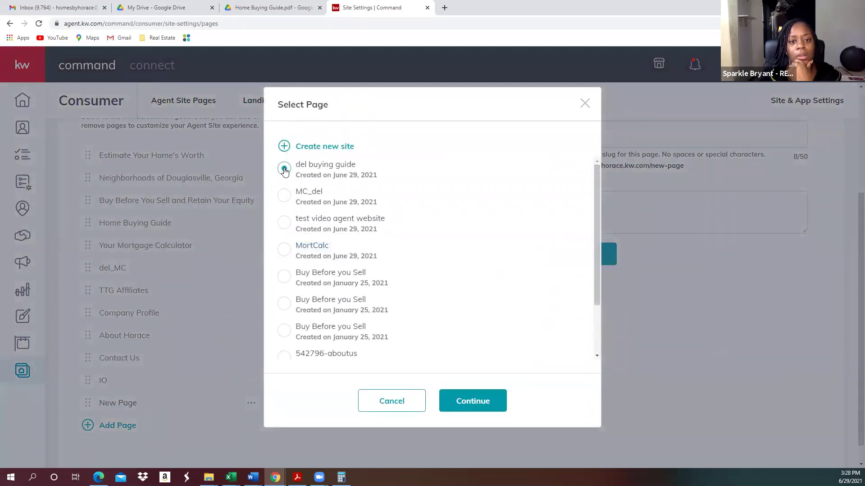
pyautogui.click(479, 403)
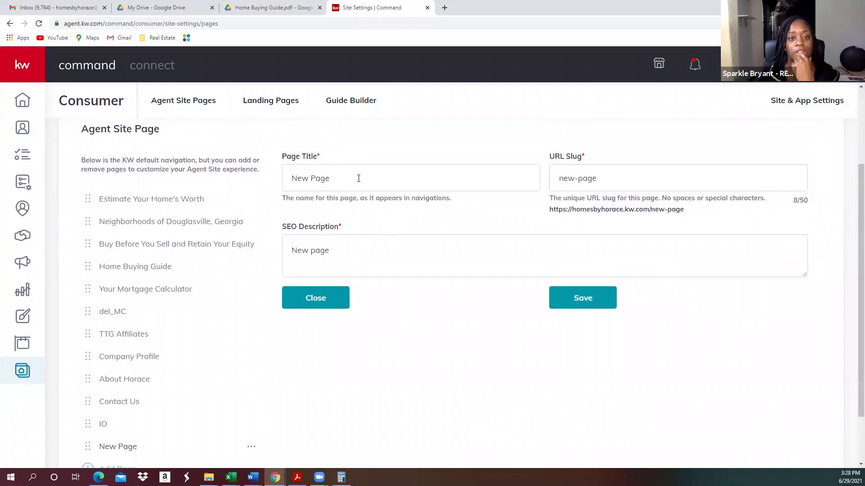
# - Set the new page's title to "del bg" and its URL slug to "dbg", and save the page settings
pyautogui.moveTo(357, 175); pyautogui.dragTo(214, 160)
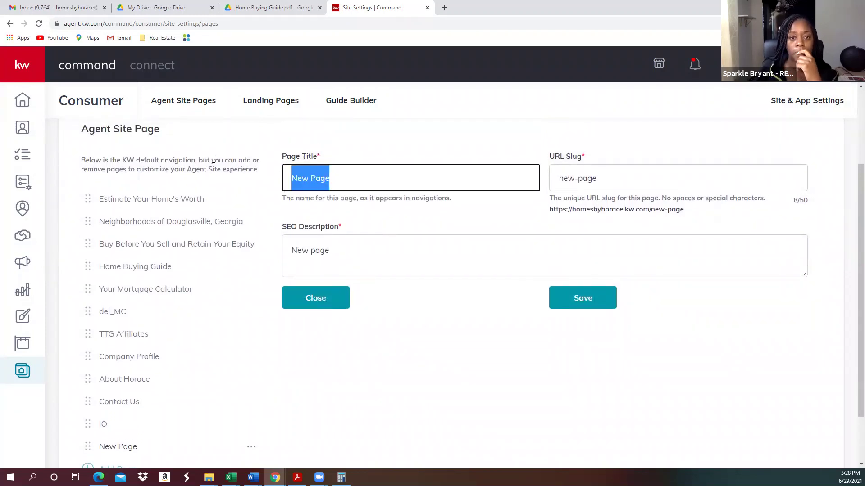
pyautogui.write('del_M')
pyautogui.press('BackSpace')
pyautogui.press('BackSpace')
pyautogui.write('bg')
pyautogui.press('Tab')
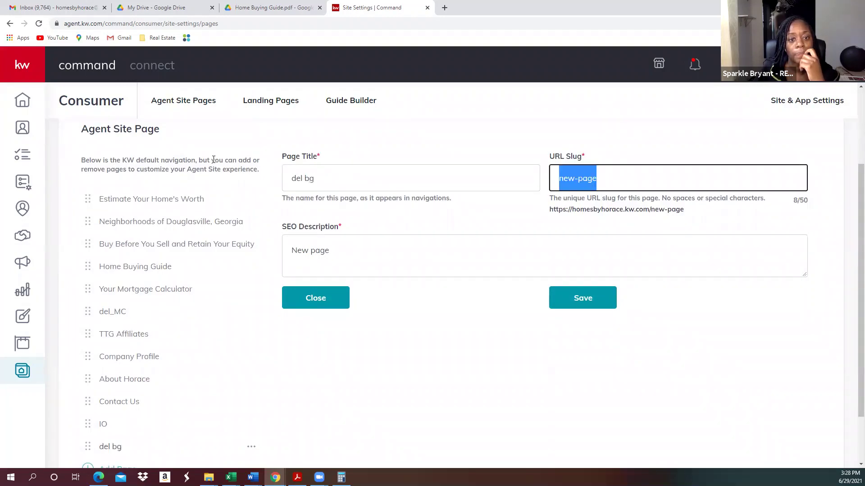
pyautogui.write('dbg')
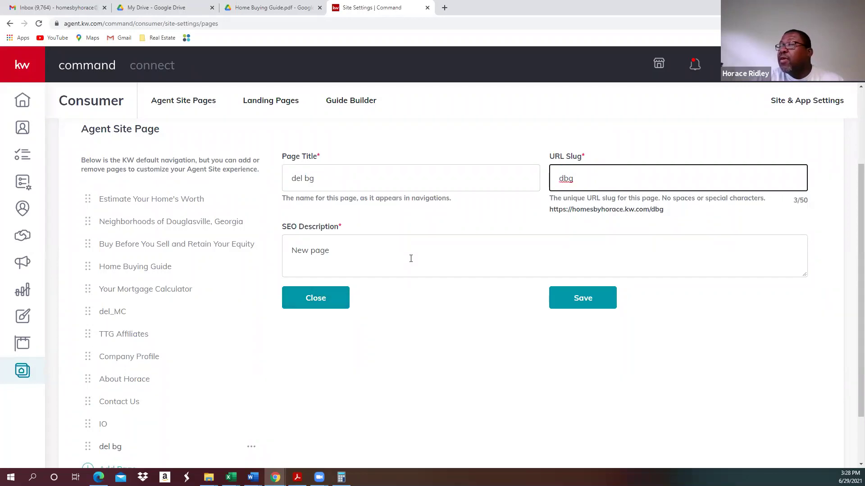
pyautogui.click(593, 298)
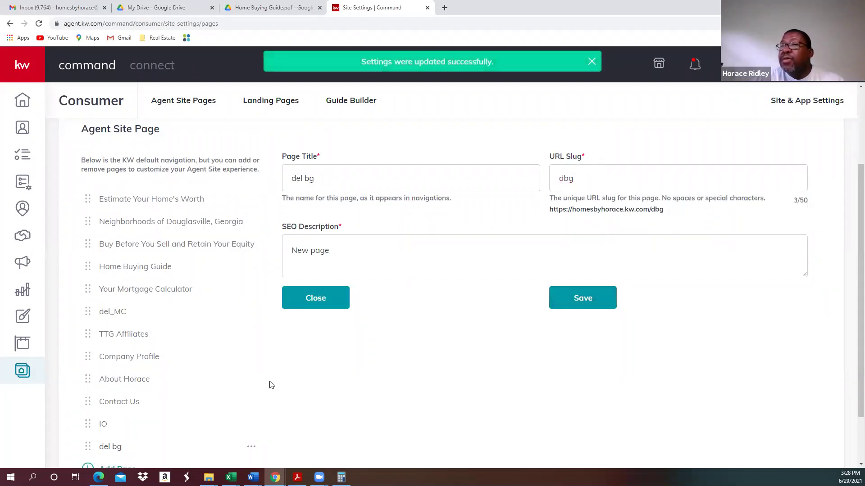
# - Move the del bg page up in the site navigation so it sits between the About page and Contact Us
pyautogui.scroll(-3, 269, 383)
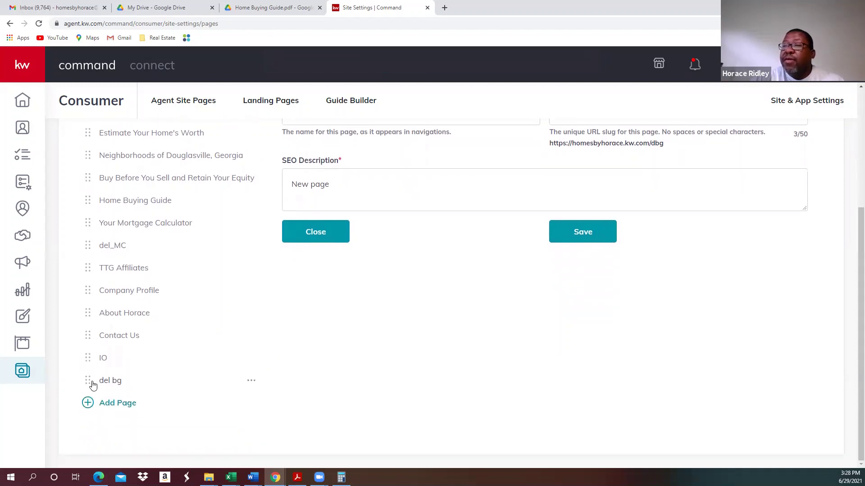
pyautogui.moveTo(88, 384); pyautogui.dragTo(89, 333)
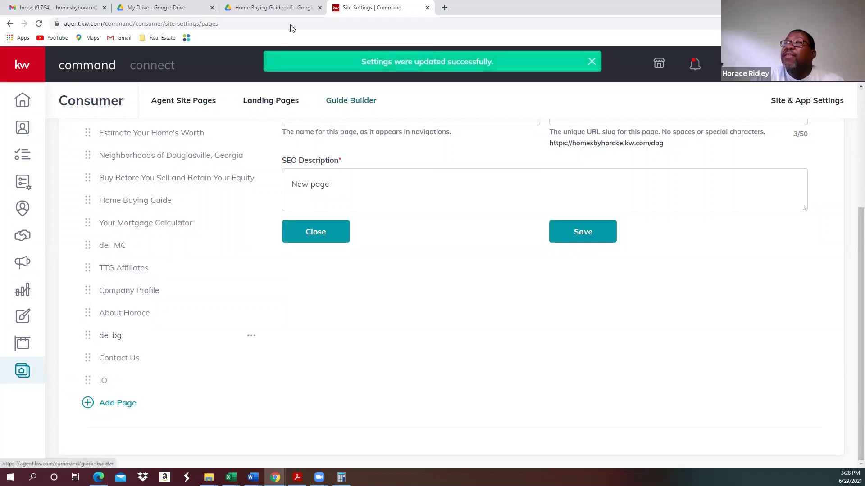
# - Open the live agent site in a new browser tab and go to its Del Bg page
pyautogui.click(266, 6)
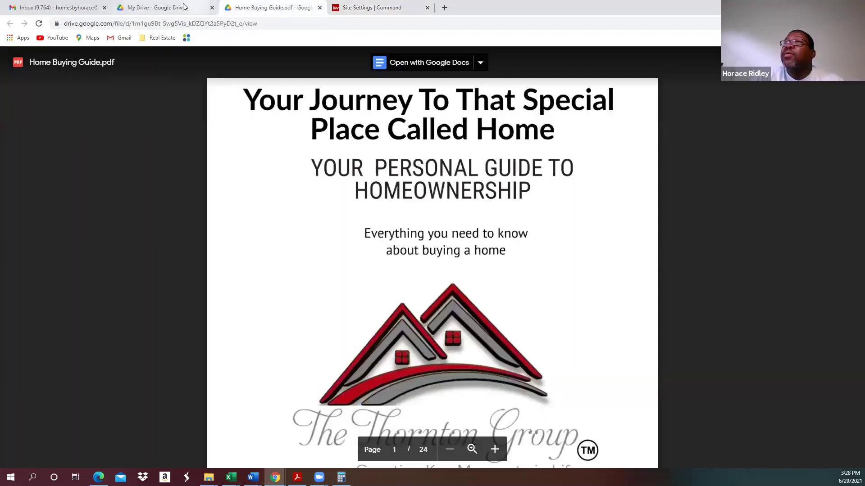
pyautogui.click(444, 7)
pyautogui.write('hom')
pyautogui.press('Return')
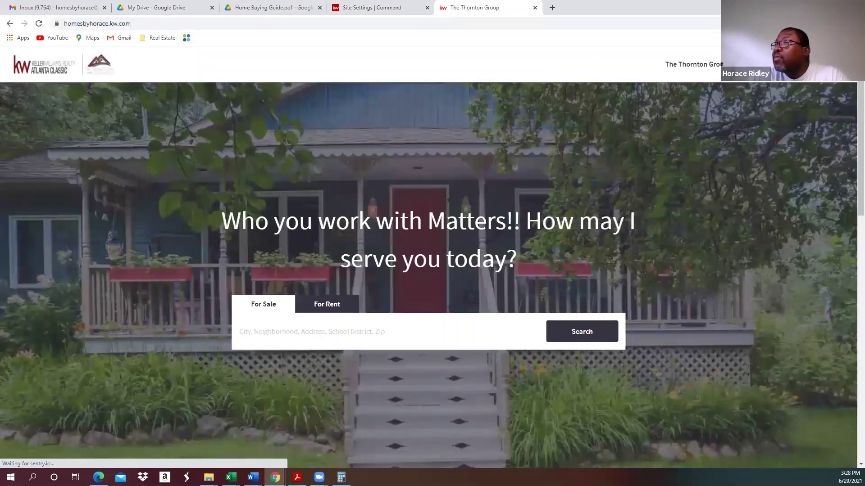
pyautogui.click(743, 64)
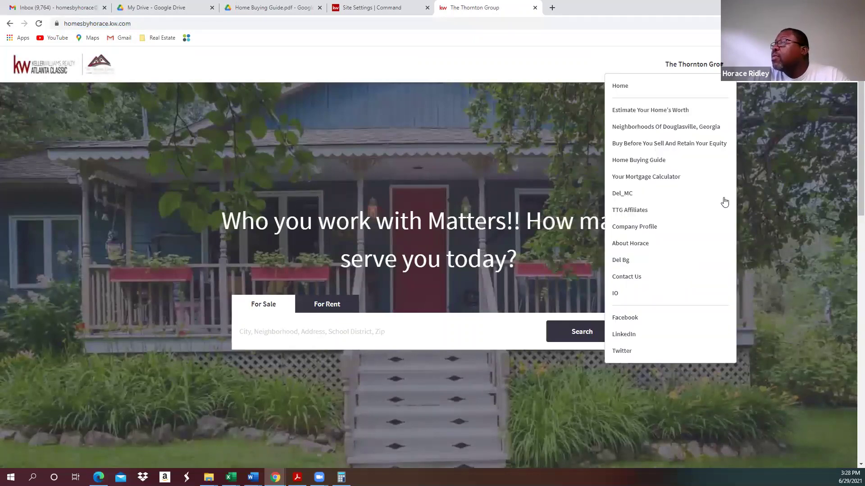
pyautogui.click(634, 266)
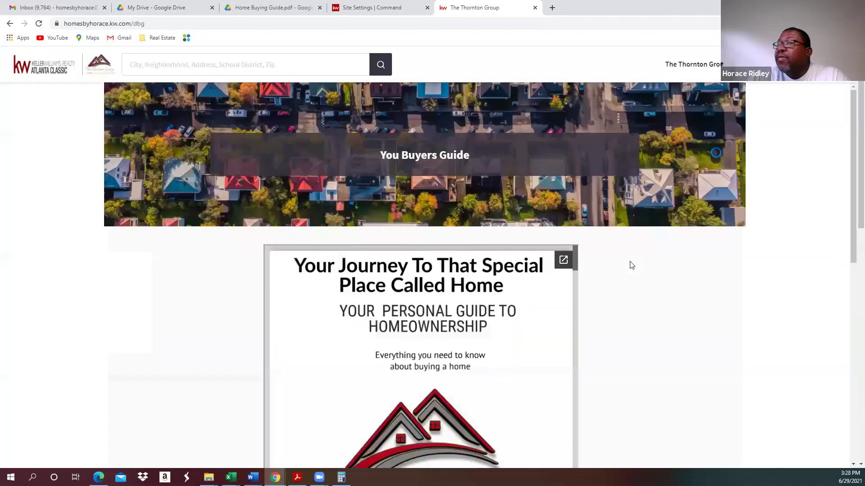
# - Examine the published page down to its contact form, and view the embedded guide in a separate browser tab before returning to the page
pyautogui.scroll(-9, 643, 305)
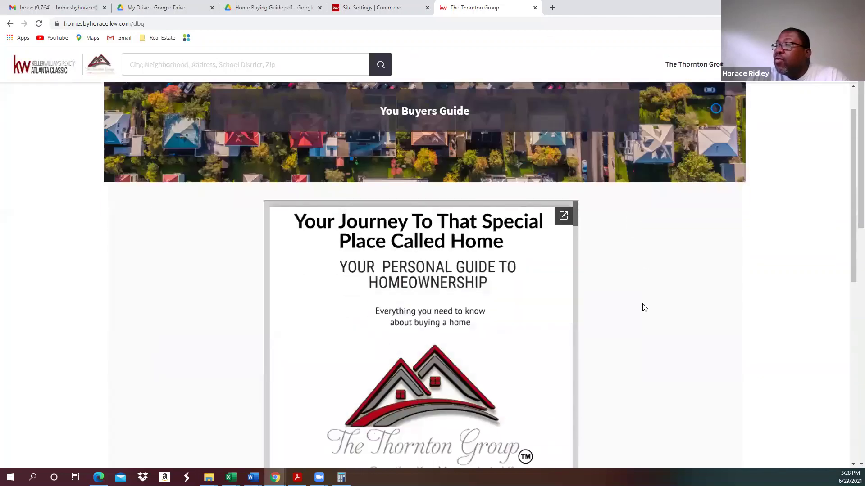
pyautogui.scroll(-7, 644, 308)
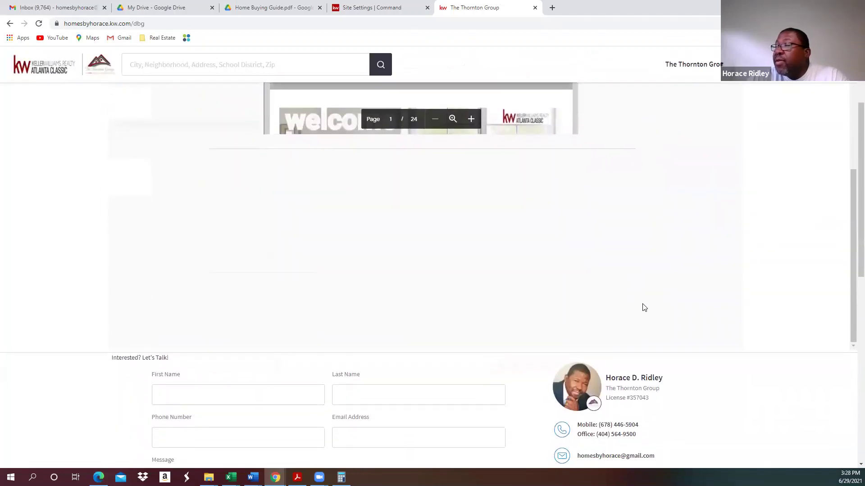
pyautogui.scroll(-4, 644, 308)
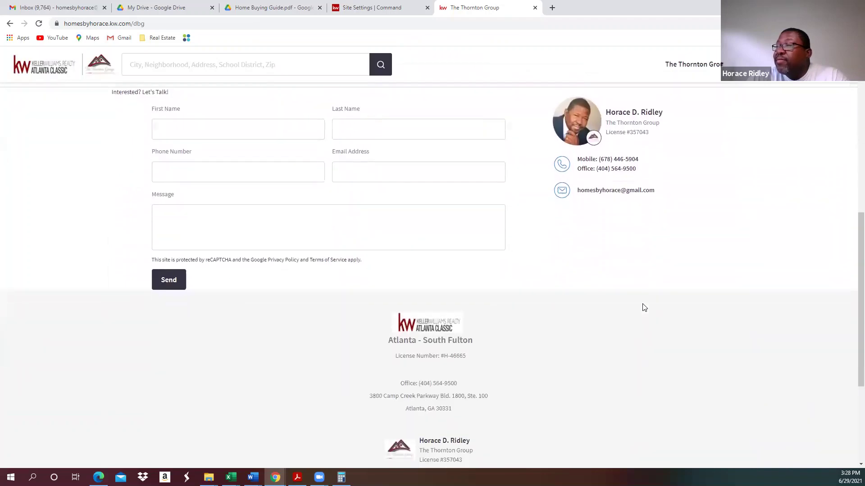
pyautogui.scroll(18, 644, 308)
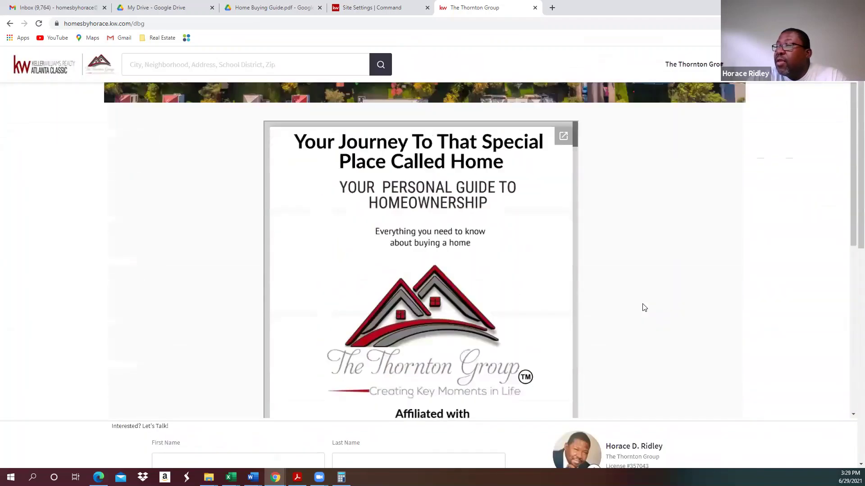
pyautogui.scroll(-5, 537, 211)
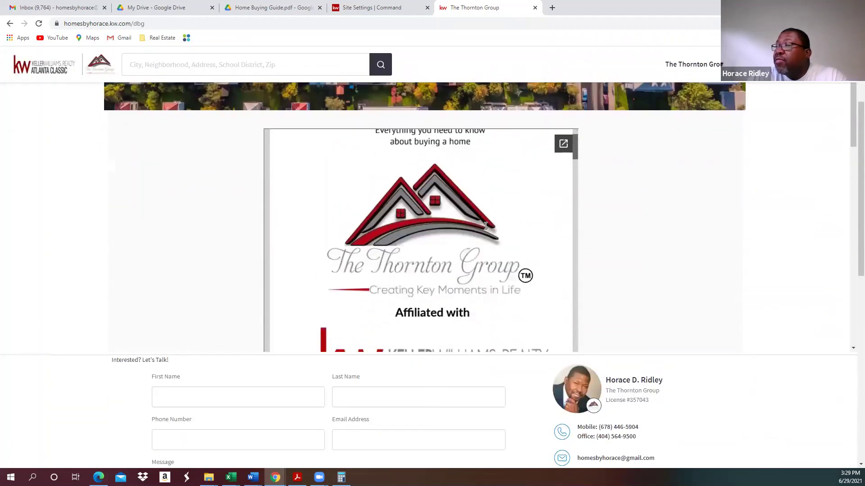
pyautogui.click(563, 145)
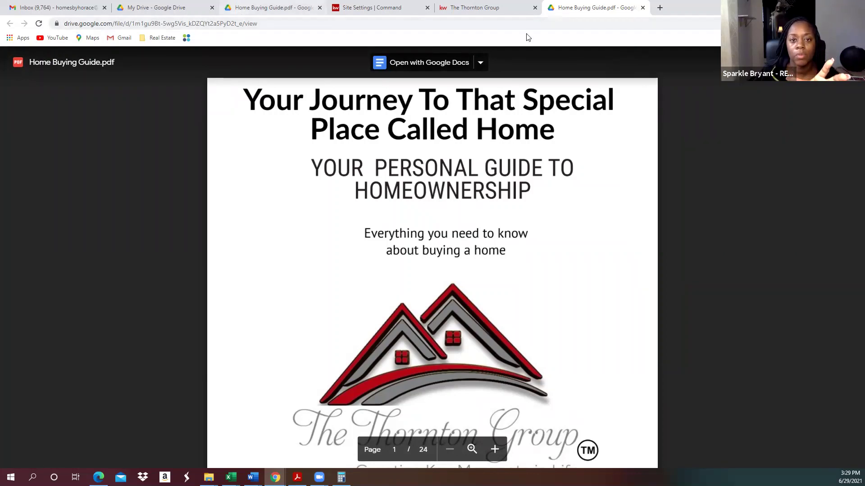
pyautogui.click(642, 7)
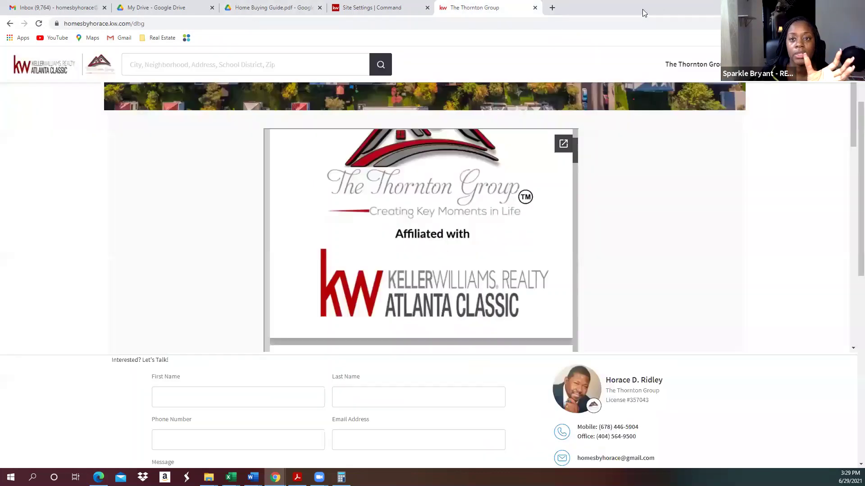
pyautogui.scroll(3, 652, 170)
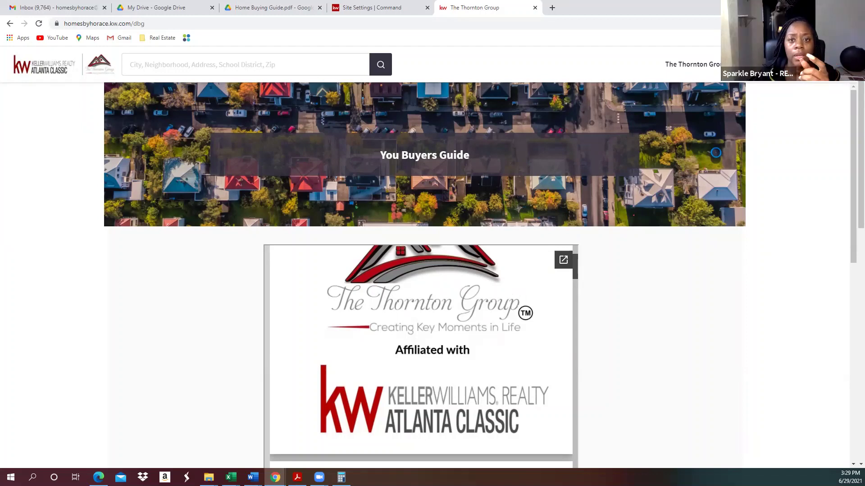
# - Return to the site settings and view the page title, URL slug and SEO description of the del_MC page
pyautogui.click(367, 10)
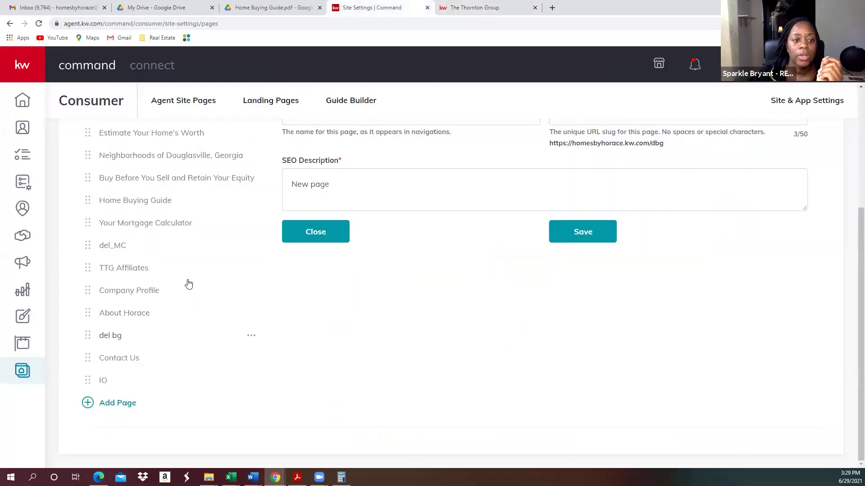
pyautogui.click(110, 250)
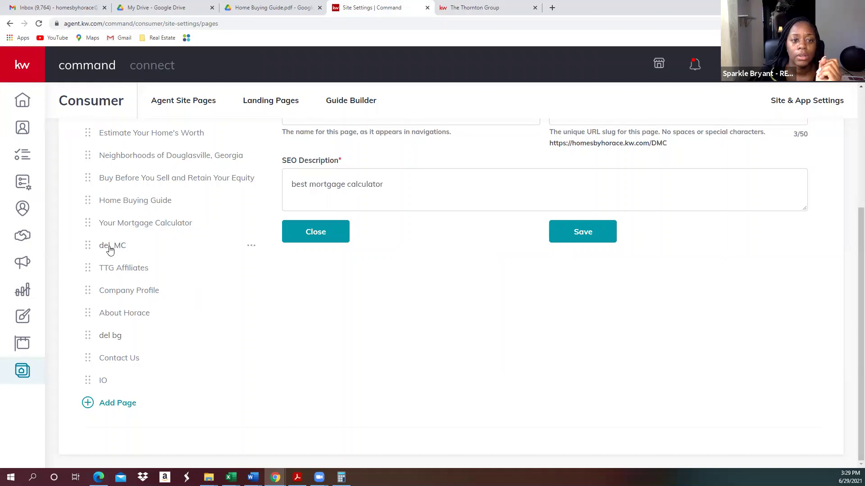
pyautogui.scroll(1, 110, 250)
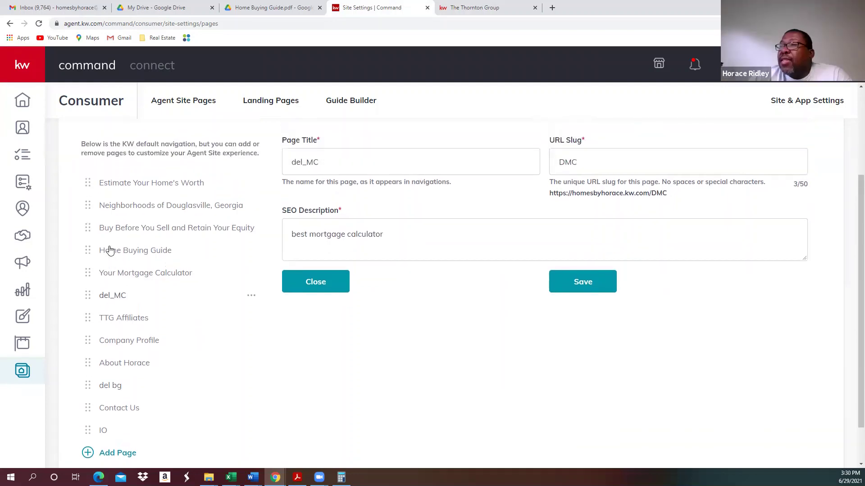
# - Open the MC_del agent site page for editing, dismiss the layout tip and expand the available content blocks
pyautogui.scroll(3, 110, 251)
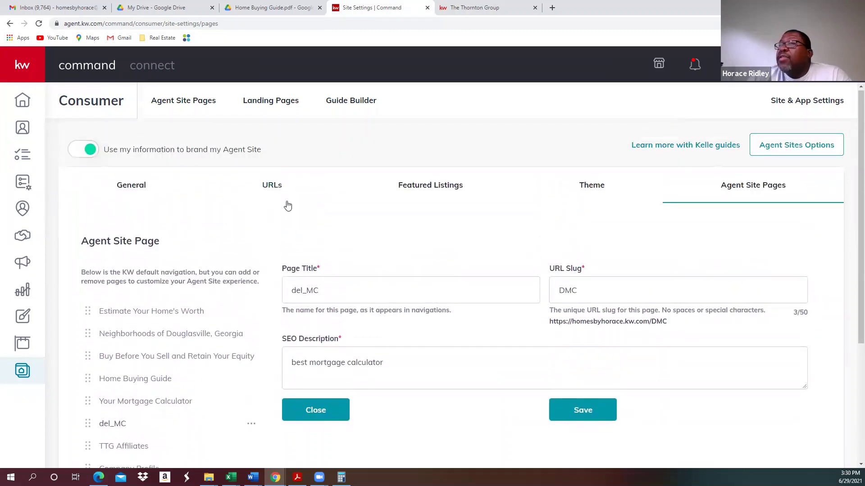
pyautogui.click(176, 101)
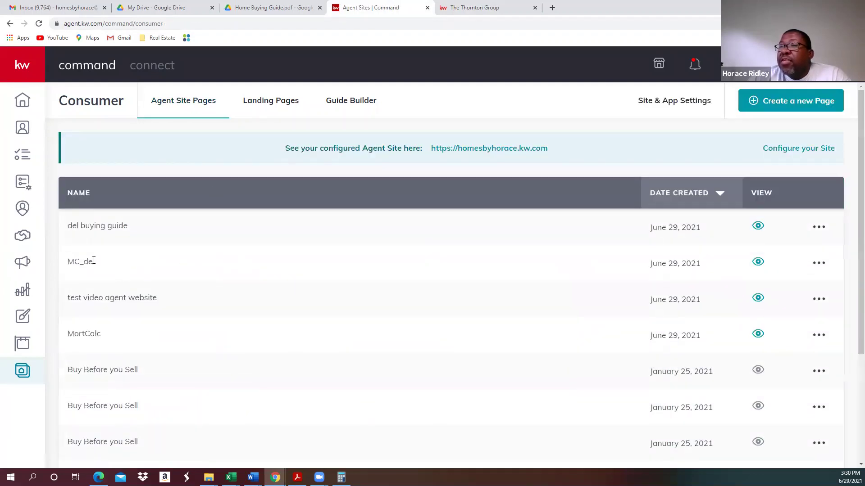
pyautogui.click(820, 262)
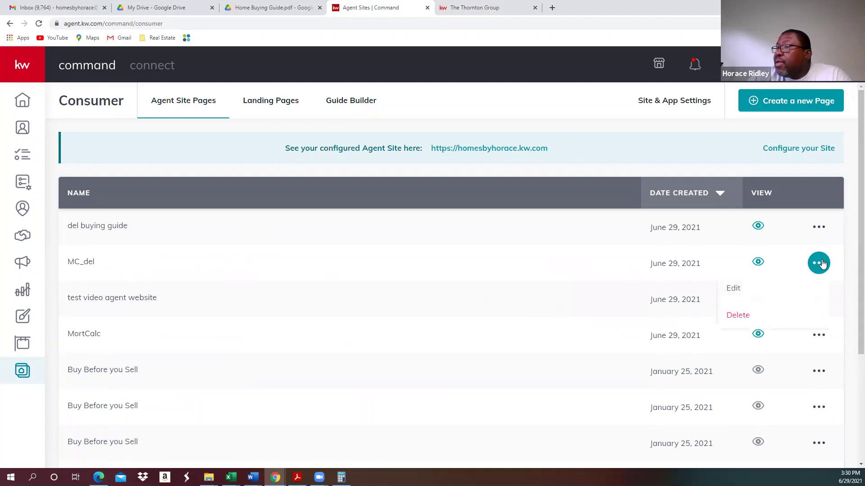
pyautogui.click(734, 289)
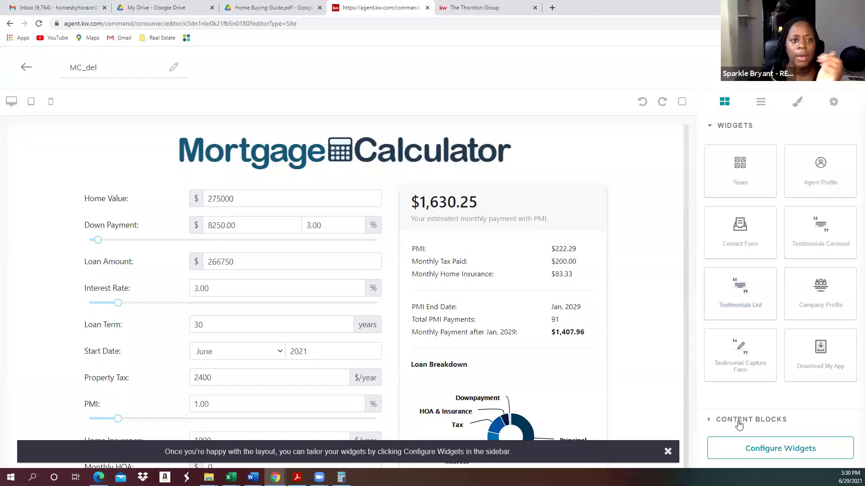
pyautogui.click(670, 455)
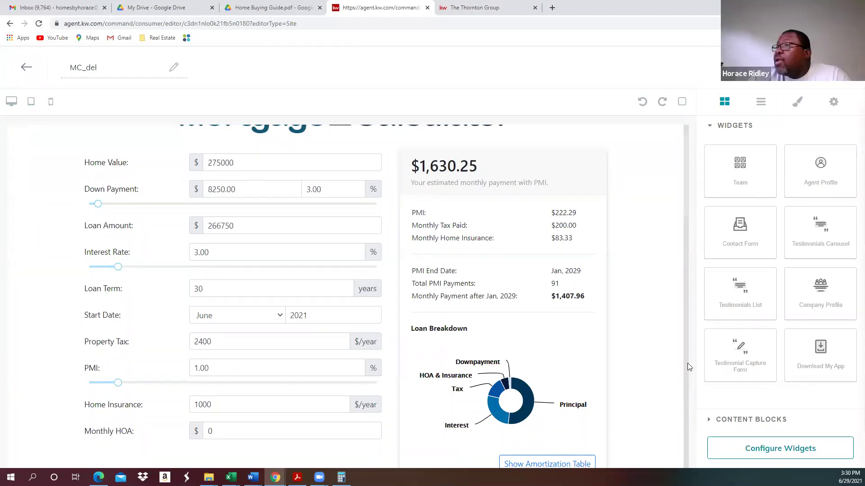
pyautogui.scroll(1, 668, 317)
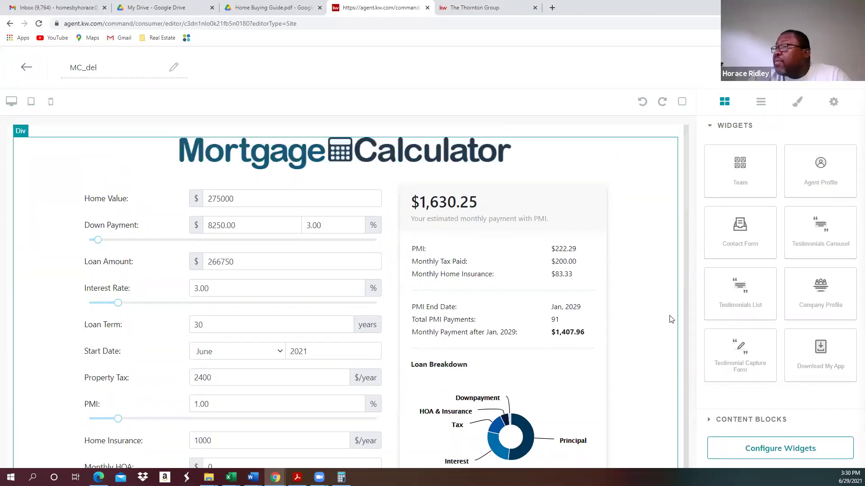
pyautogui.click(722, 421)
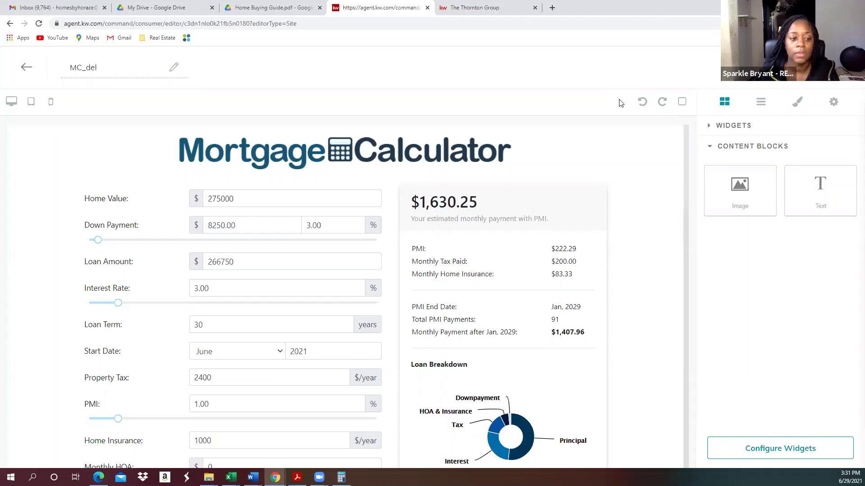
# - Switch to the live Thornton Group site and view its Neighborhoods of Douglasville, Georgia page
pyautogui.click(482, 10)
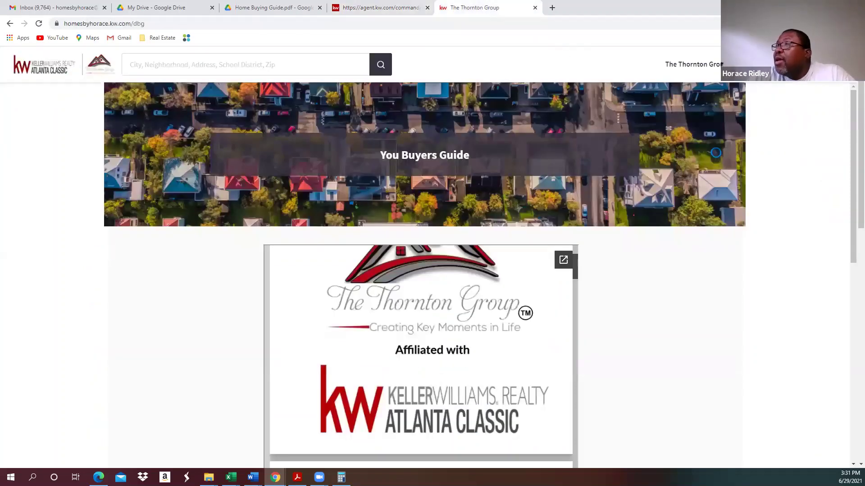
pyautogui.click(693, 63)
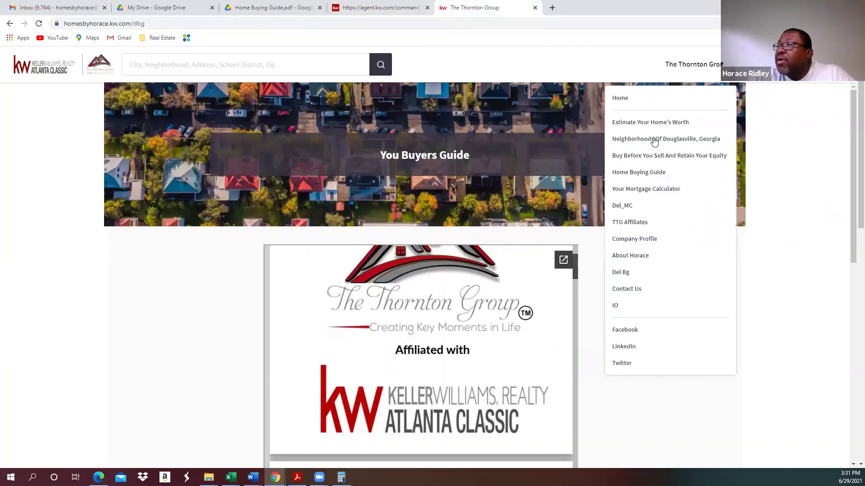
pyautogui.click(666, 141)
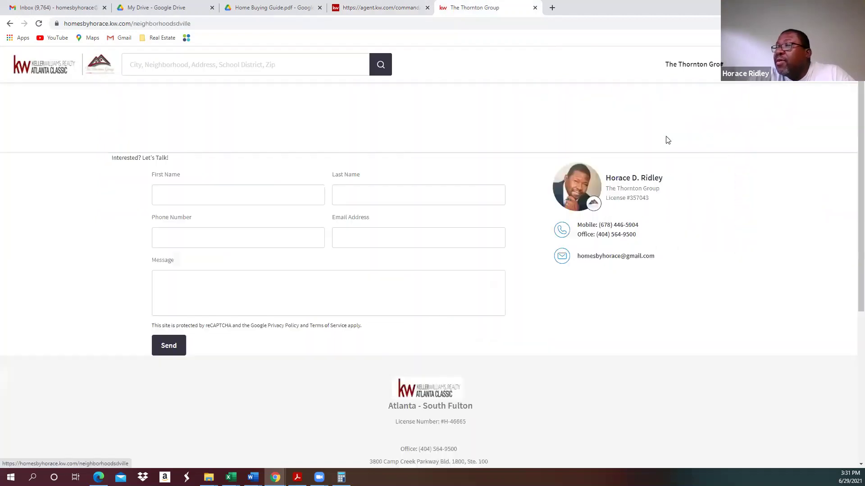
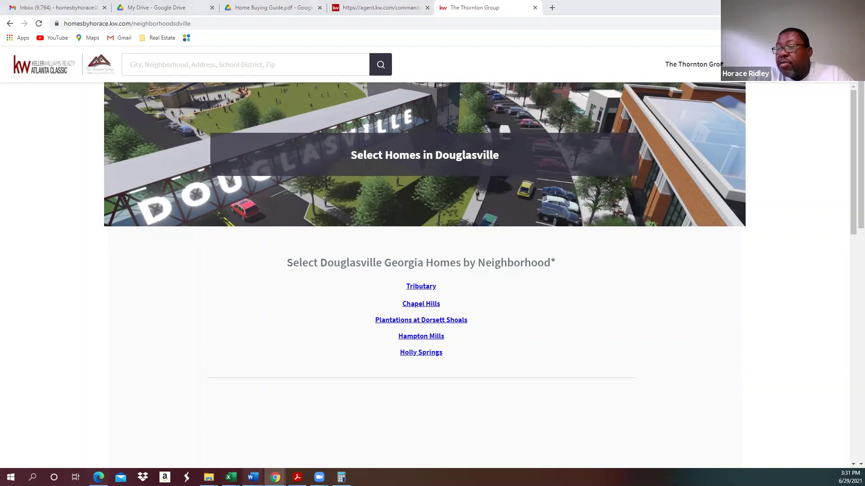
pyautogui.moveTo(253, 477)
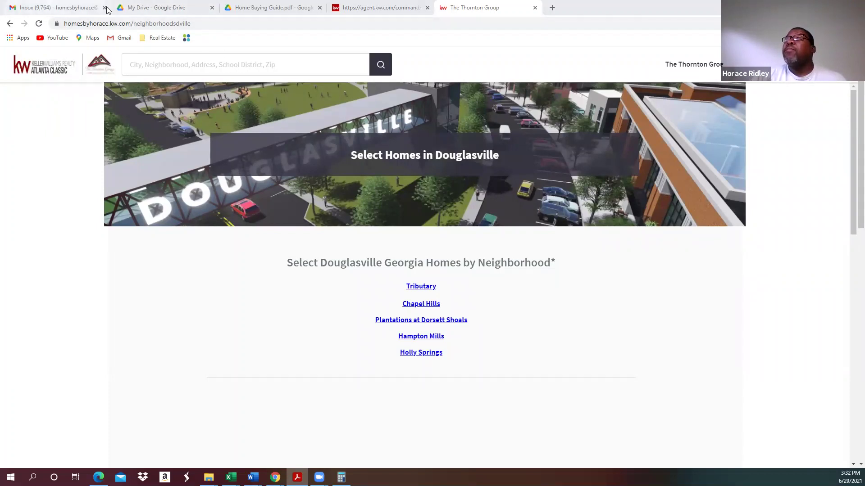
# - Return to the MC_del page editor and leave it without saving changes
pyautogui.click(358, 9)
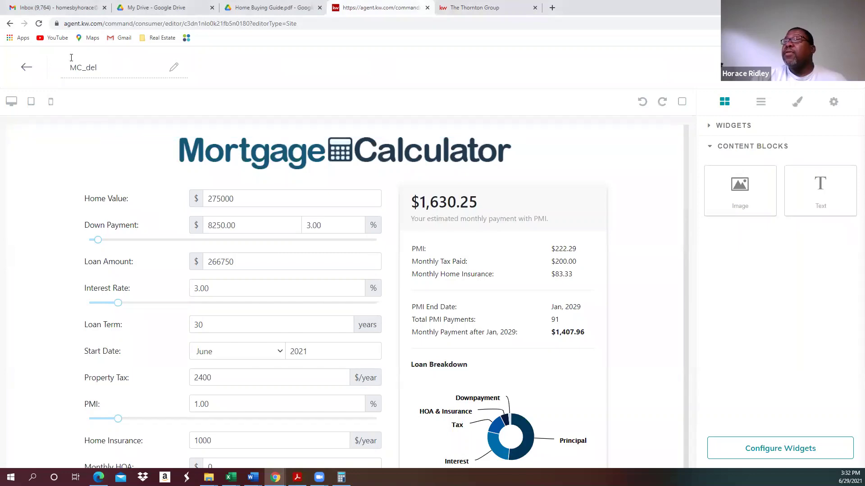
pyautogui.click(26, 67)
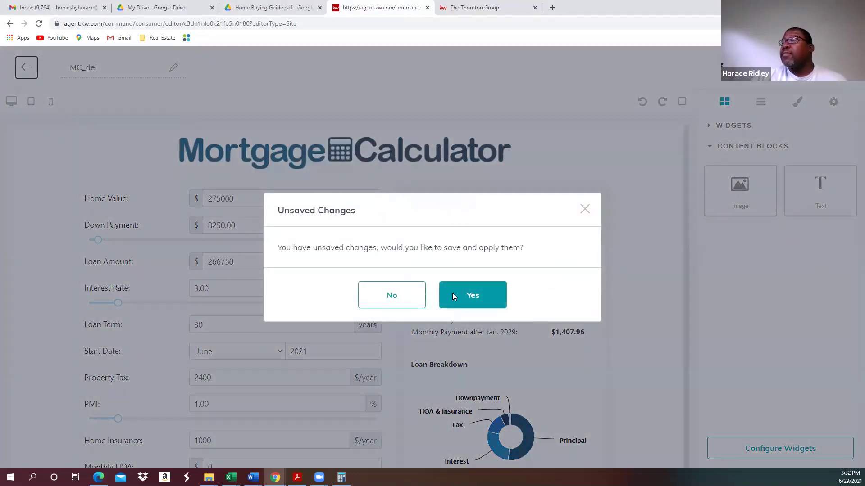
pyautogui.click(391, 299)
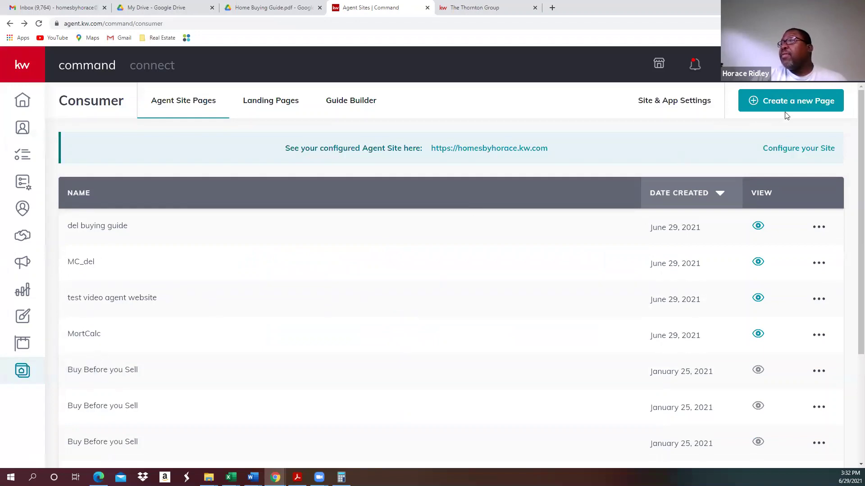
# - Create a new sub-page on the agent site and name it "del_select homes"
pyautogui.click(794, 103)
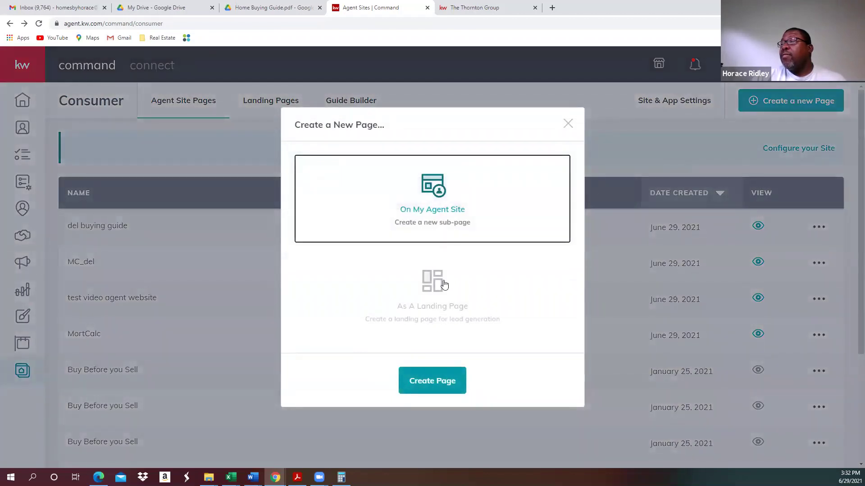
pyautogui.click(430, 383)
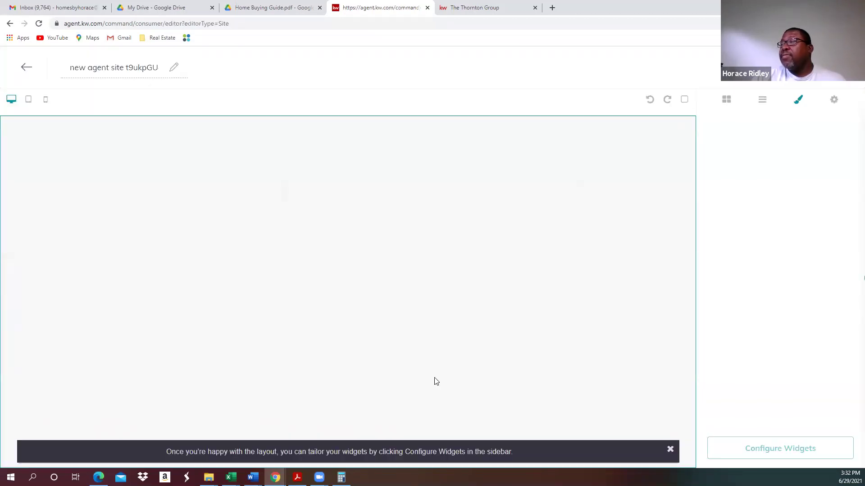
pyautogui.click(104, 65)
pyautogui.write('d')
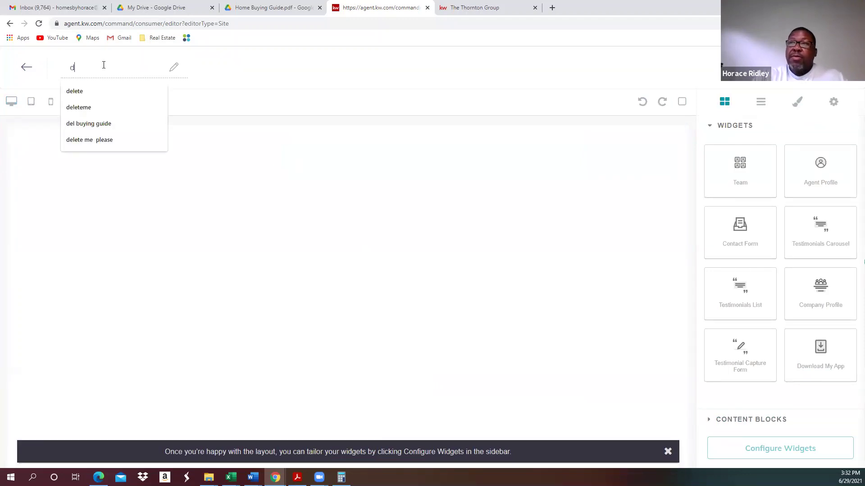
pyautogui.write('el_sel')
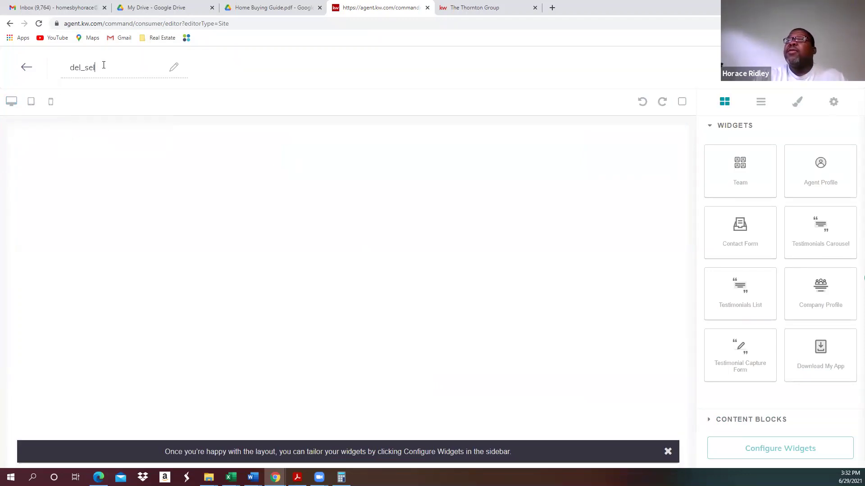
pyautogui.write('ect homes')
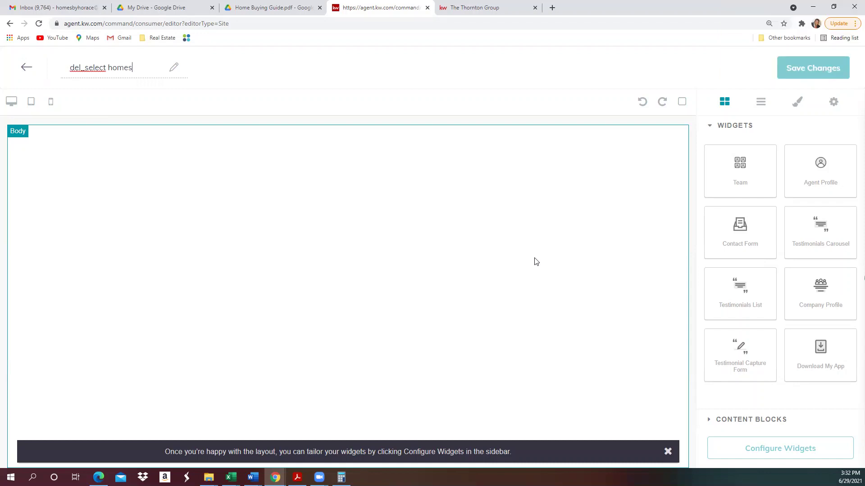
# - Add the Company Profile widget to the page and enter "Select Nhoods" as its headline
pyautogui.moveTo(816, 300); pyautogui.dragTo(488, 233)
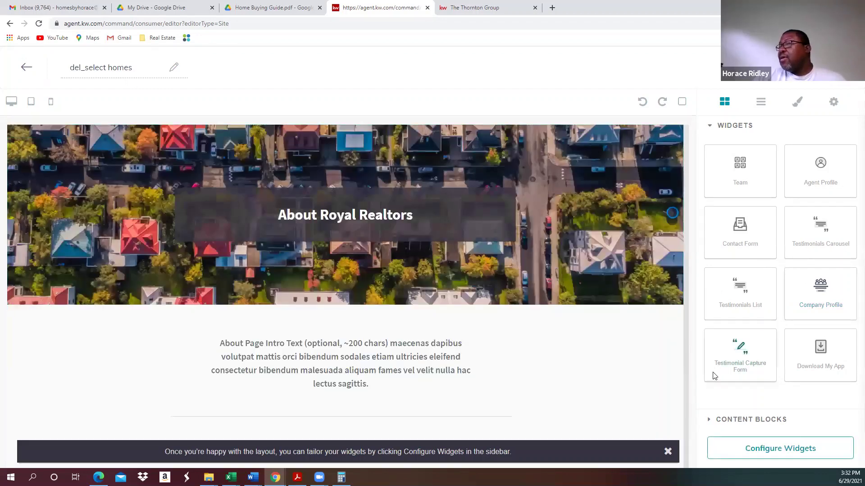
pyautogui.click(667, 452)
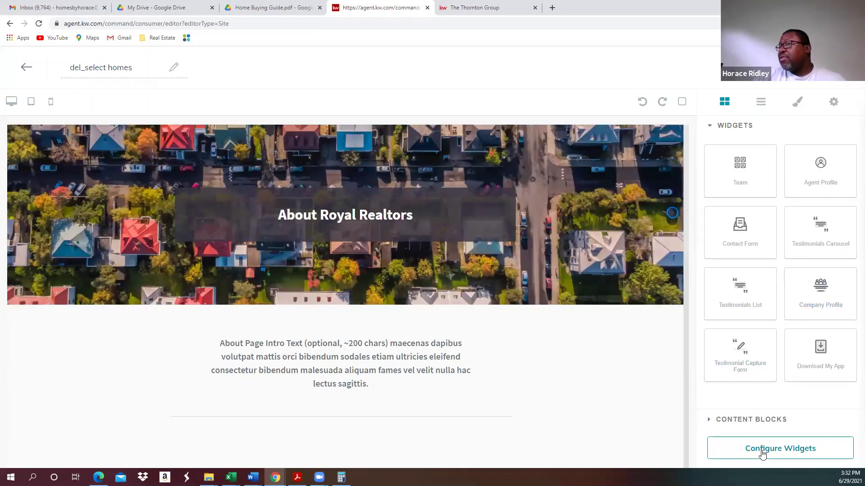
pyautogui.click(762, 452)
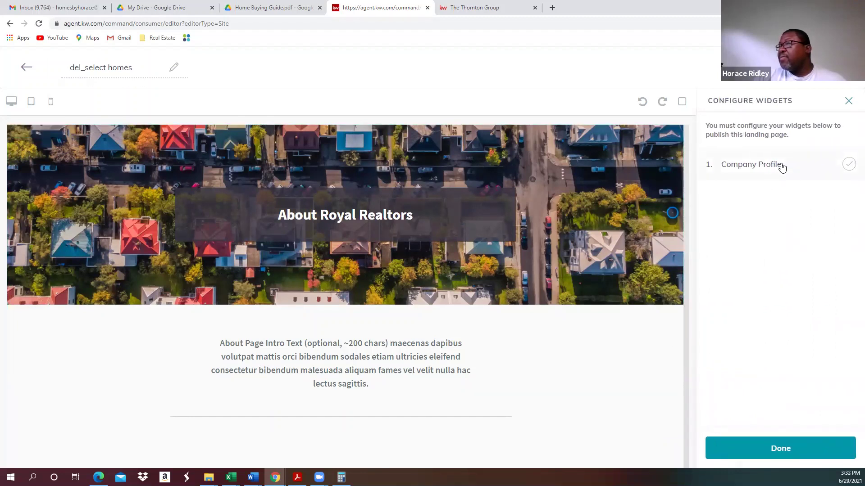
pyautogui.click(762, 166)
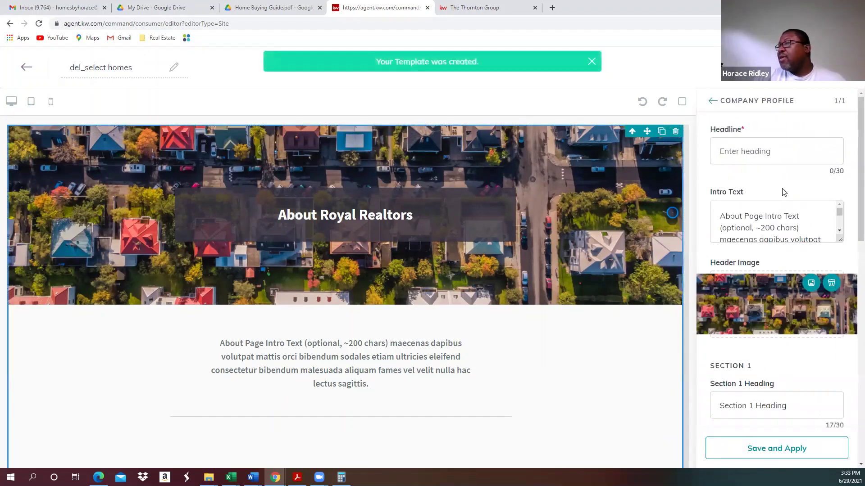
pyautogui.click(771, 156)
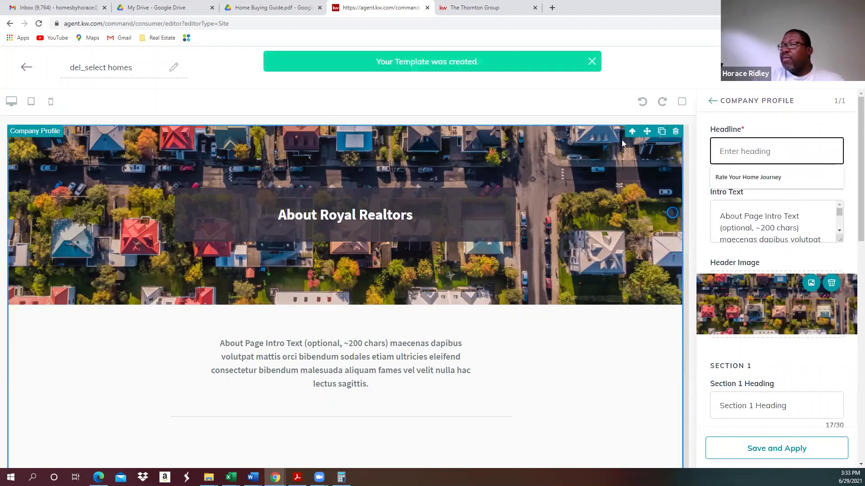
pyautogui.write('Select Nhoods')
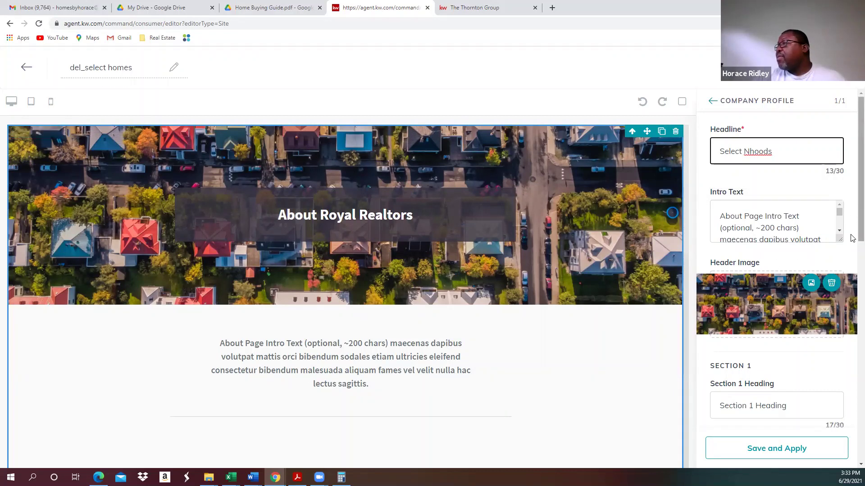
# - Leave the "del_select homes" page editor and discard the unsaved changes
pyautogui.scroll(-3, 850, 236)
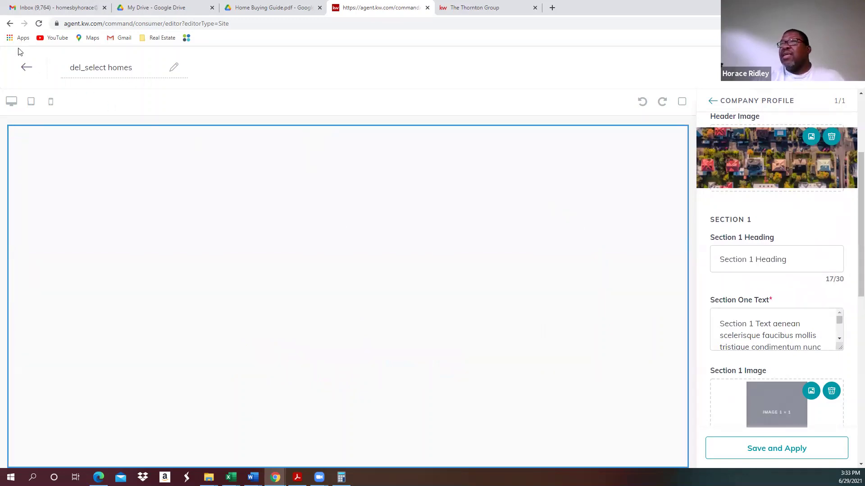
pyautogui.rightClick(248, 195)
pyautogui.click(332, 189)
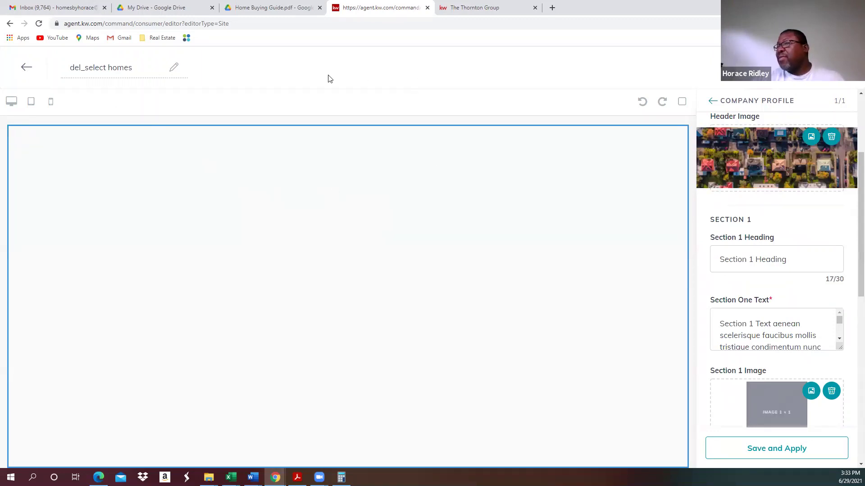
pyautogui.click(811, 391)
pyautogui.click(393, 188)
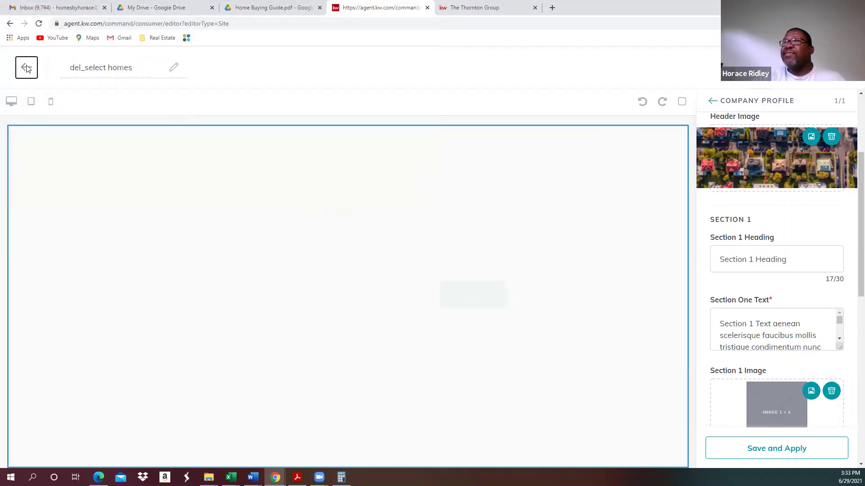
pyautogui.click(26, 67)
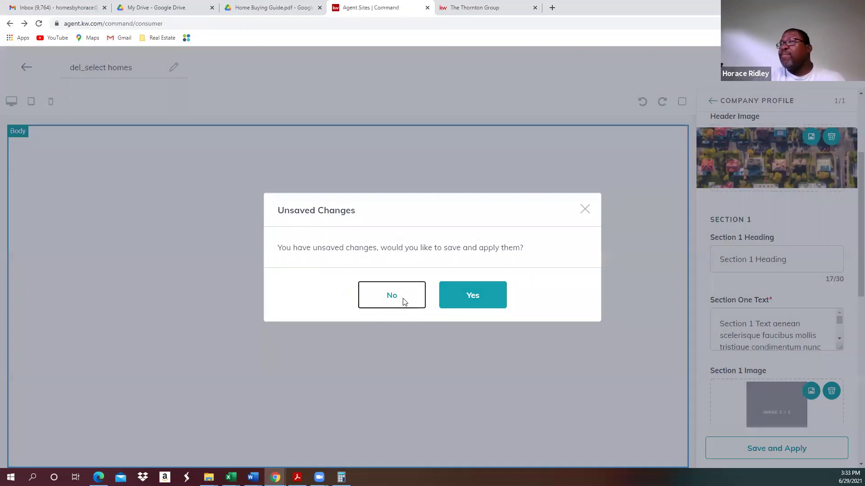
pyautogui.click(392, 295)
# - Create another sub-page on the agent site and add the Company Profile widget to its empty body
pyautogui.click(788, 102)
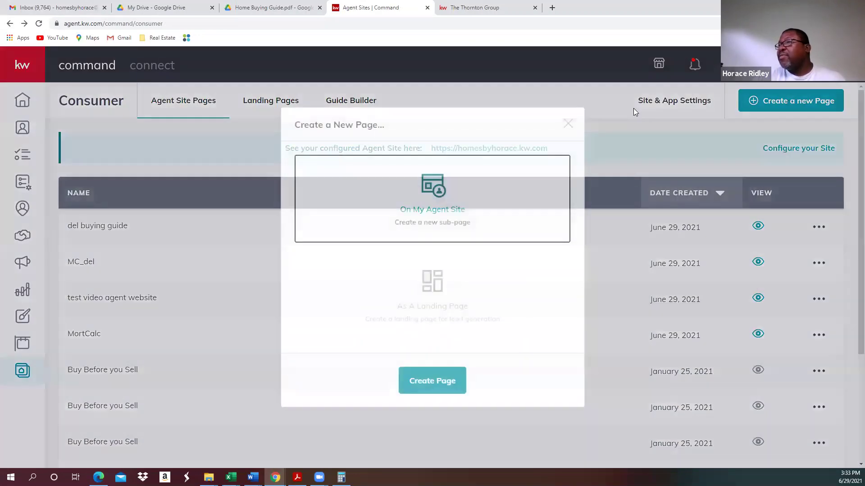
pyautogui.click(431, 375)
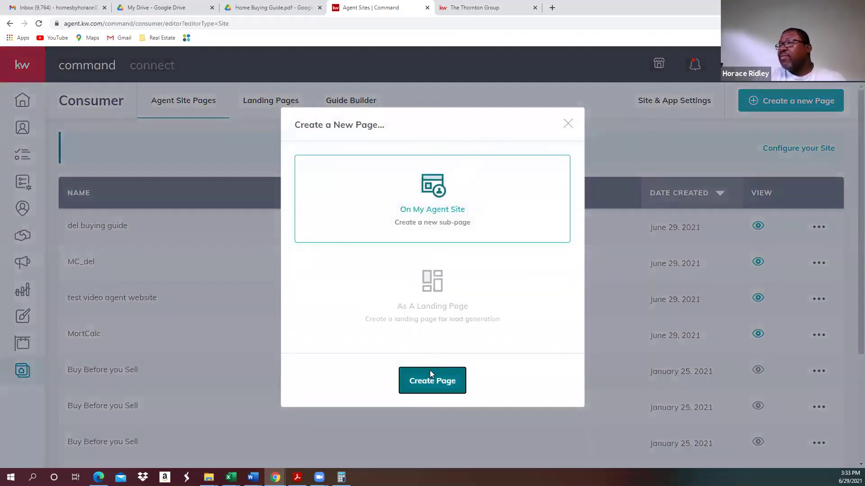
pyautogui.moveTo(827, 281); pyautogui.dragTo(450, 135)
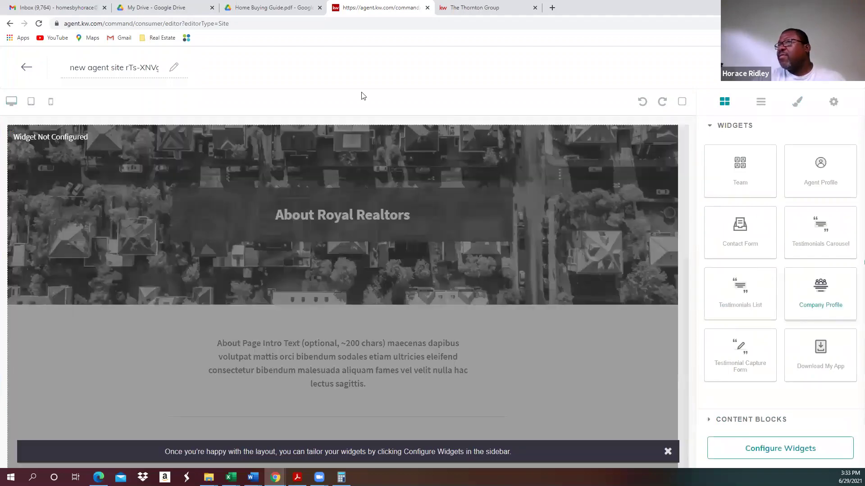
# - Name the new page "del hoods" and dismiss the layout tip
pyautogui.tripleClick(145, 64)
pyautogui.write('del n')
pyautogui.press('BackSpace')
pyautogui.write('hoods')
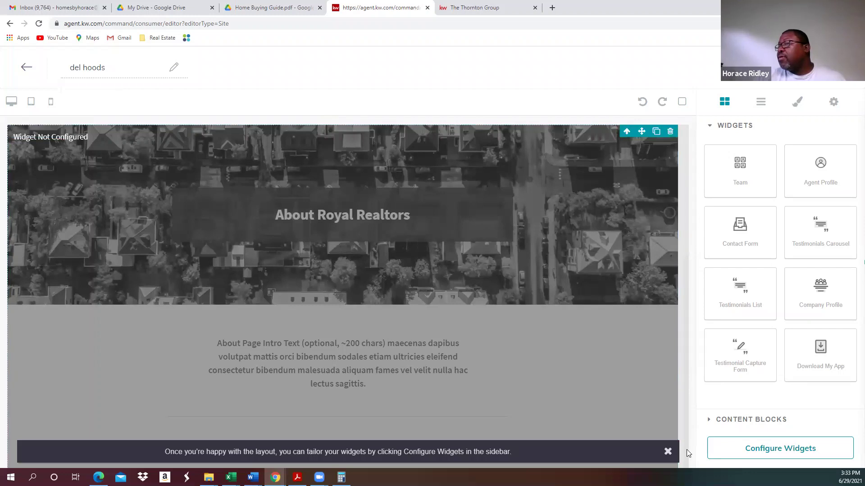
pyautogui.click(667, 451)
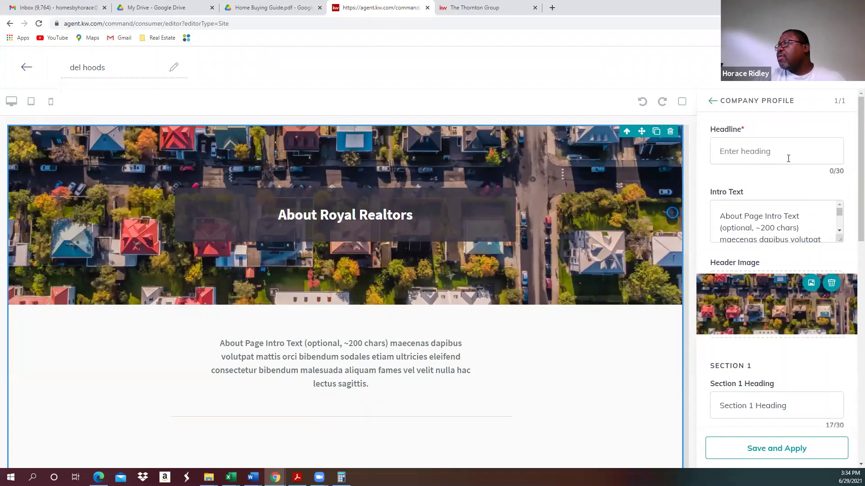
# - Set the Company Profile widget's headline to the previously used entry "Select Nhoods"
pyautogui.click(723, 152)
pyautogui.press('Down')
pyautogui.press('Down')
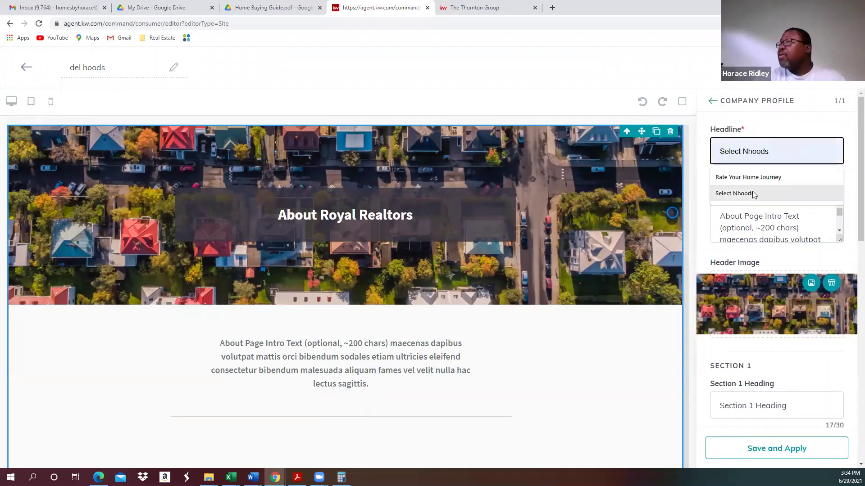
pyautogui.press('Return')
# - Clear the placeholder heading and text of Section 1 and remove its image
pyautogui.scroll(-3, 851, 208)
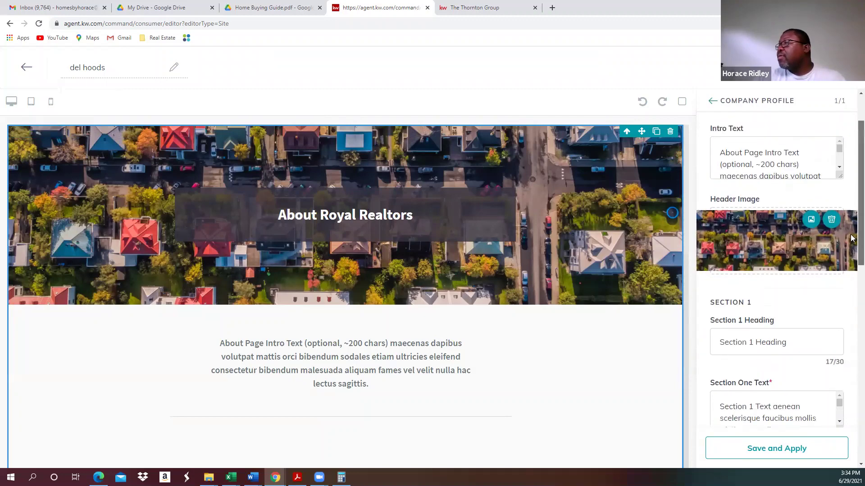
pyautogui.tripleClick(812, 280)
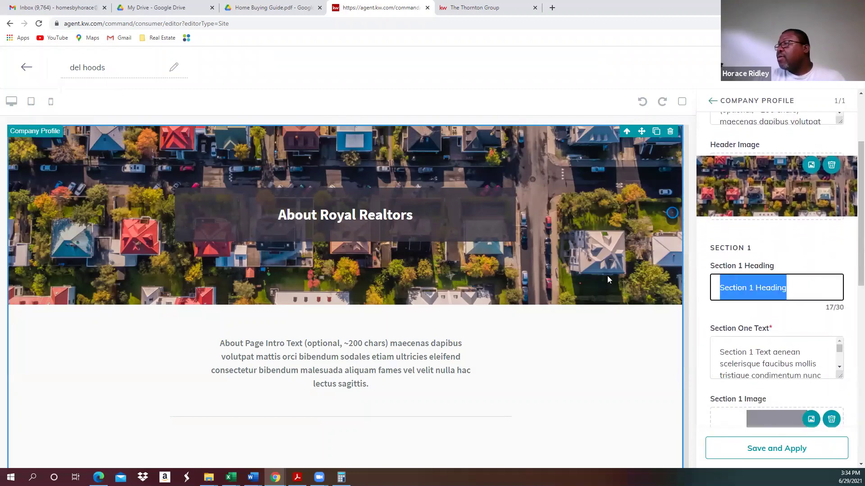
pyautogui.press('BackSpace')
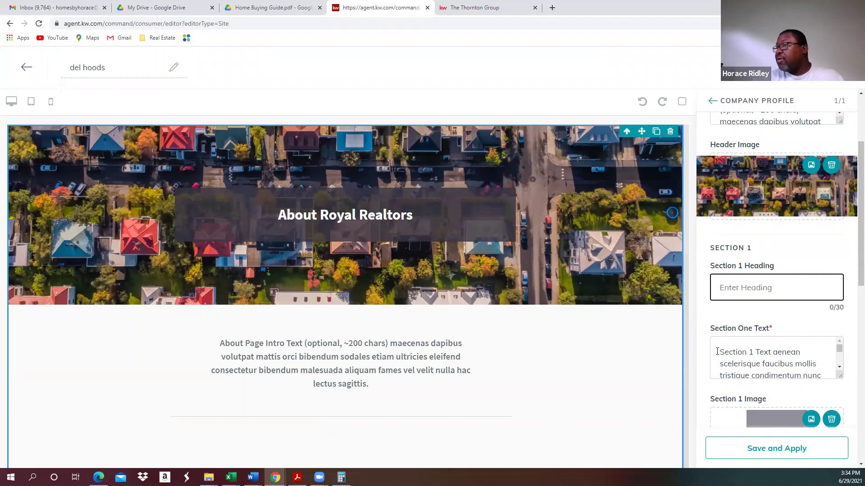
pyautogui.tripleClick(721, 351)
pyautogui.press('BackSpace')
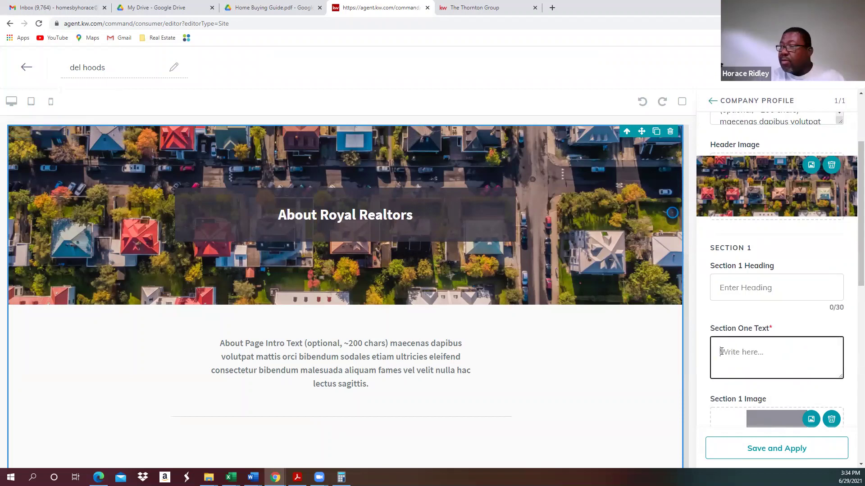
pyautogui.scroll(-5, 729, 356)
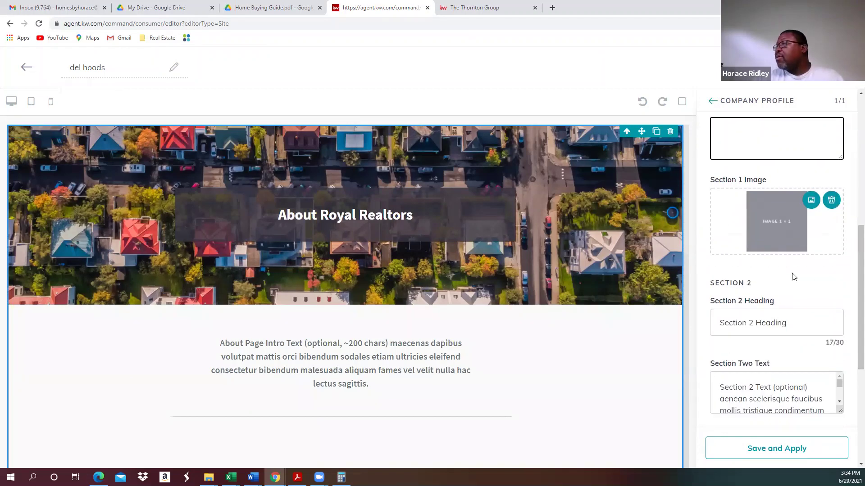
pyautogui.click(831, 200)
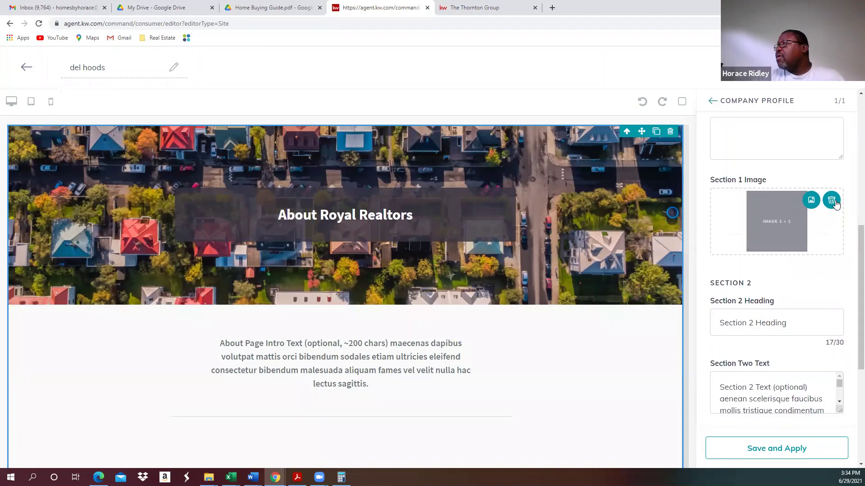
# - Clear the placeholder heading and text of Section 2 and remove its image
pyautogui.tripleClick(816, 322)
pyautogui.press('BackSpace')
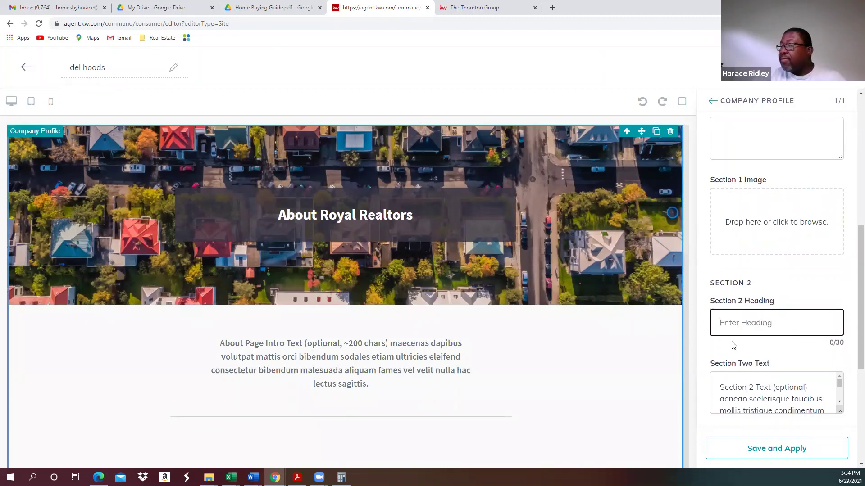
pyautogui.scroll(-5, 786, 351)
pyautogui.scroll(1, 785, 349)
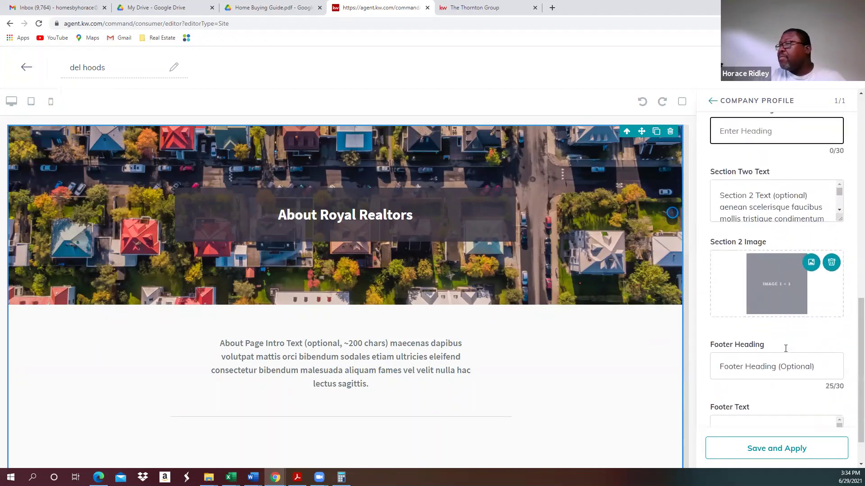
pyautogui.moveTo(719, 222); pyautogui.dragTo(830, 257)
pyautogui.press('BackSpace')
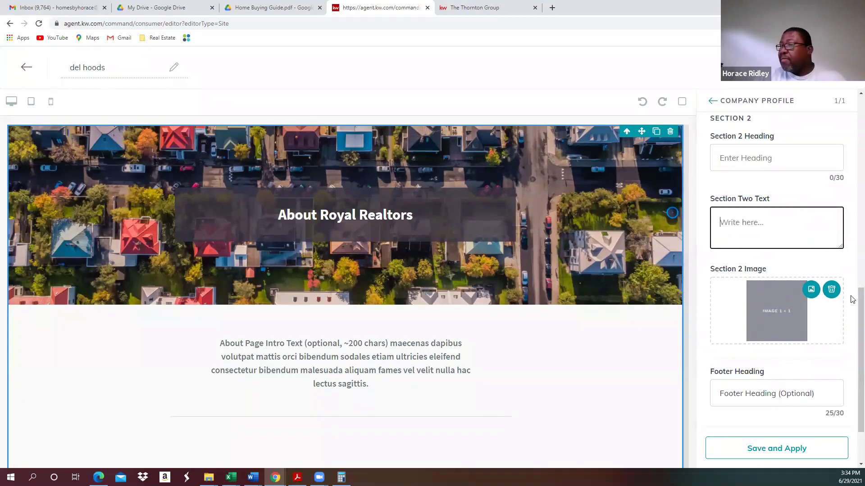
pyautogui.click(831, 289)
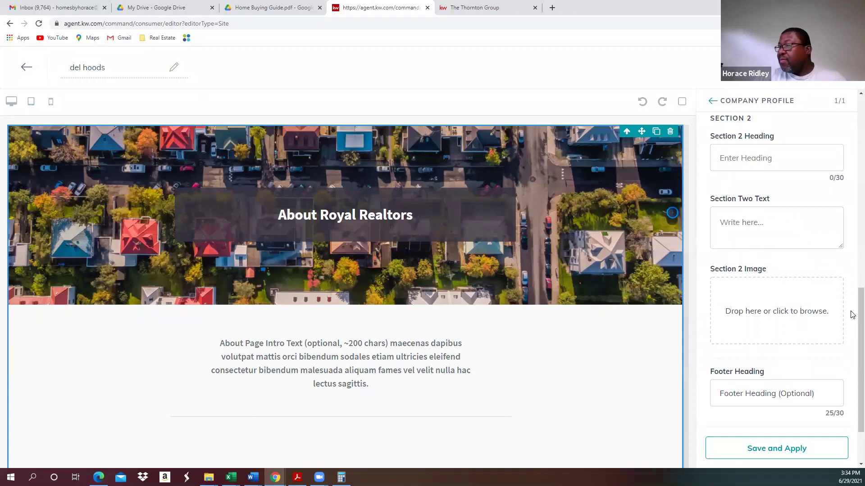
# - Empty the widget's footer heading and footer text of their placeholder content
pyautogui.scroll(-2, 853, 317)
pyautogui.moveTo(822, 324); pyautogui.dragTo(692, 328)
pyautogui.press('BackSpace')
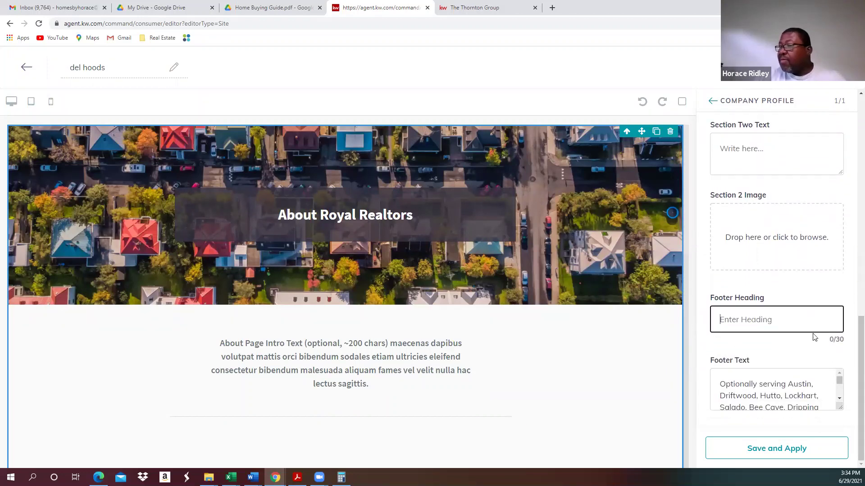
pyautogui.click(784, 316)
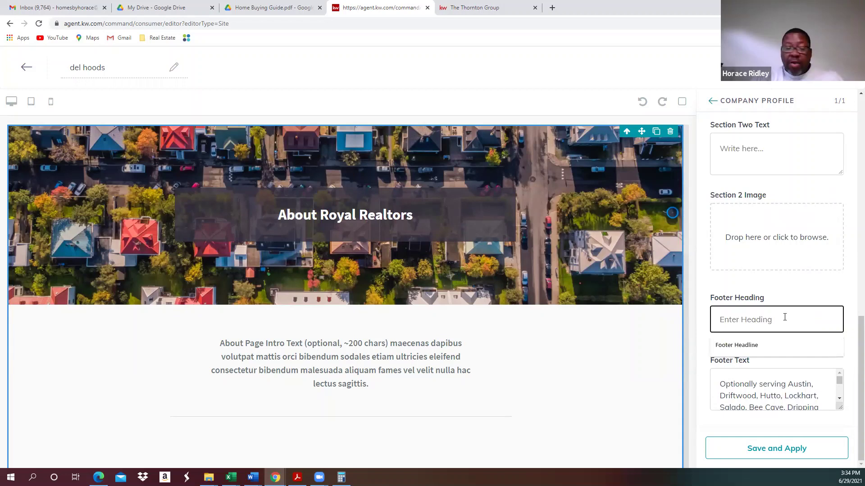
pyautogui.hotkey('ctrl', 'z')
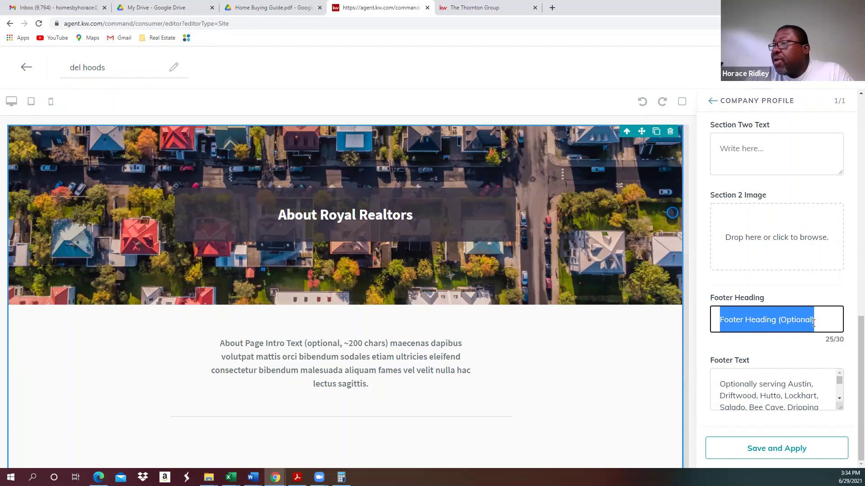
pyautogui.press('BackSpace')
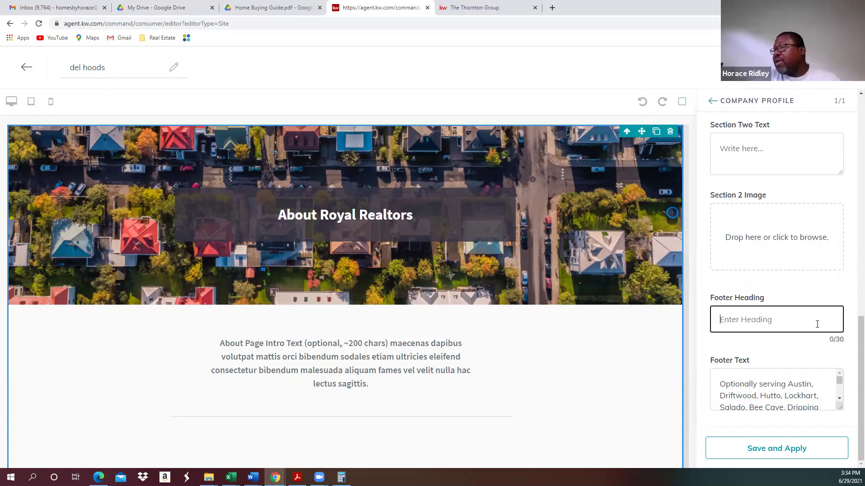
pyautogui.moveTo(721, 386); pyautogui.dragTo(831, 419)
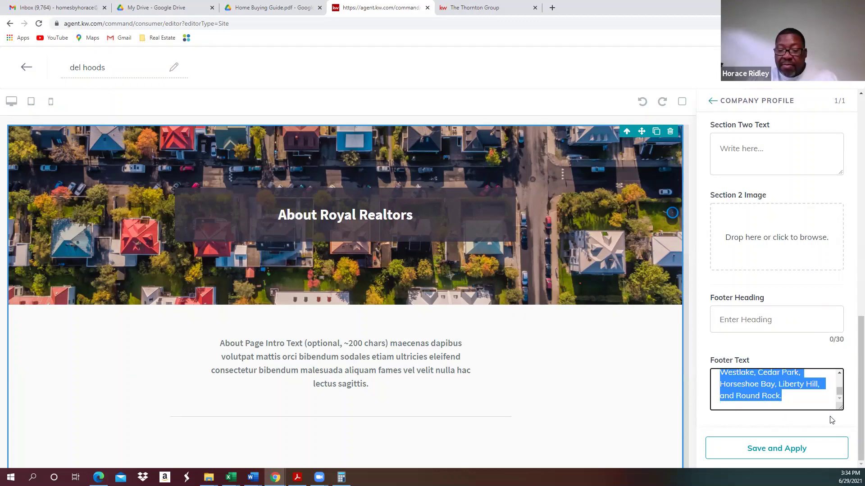
pyautogui.press('BackSpace')
pyautogui.scroll(11, 852, 390)
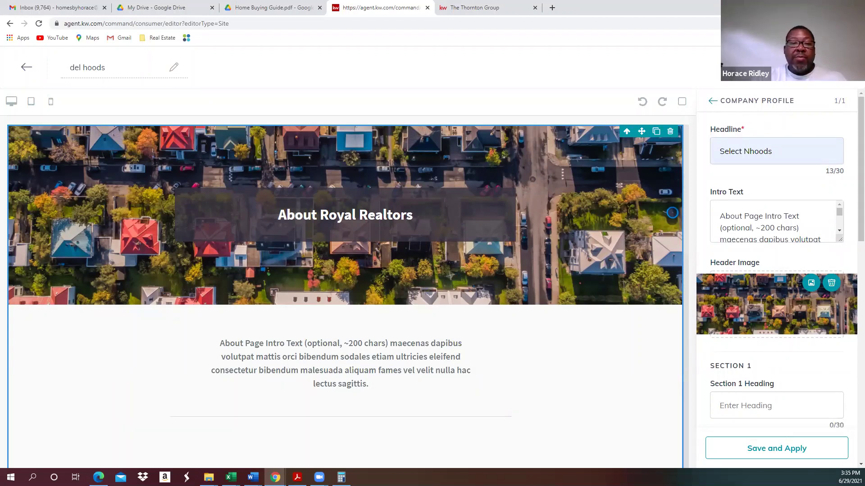
# - Switch to the Neighborhood Links Template PDF in Acrobat Reader, enlarge it and review the Headline and Intro Text instructions
pyautogui.hotkey('alt', 'Tab')
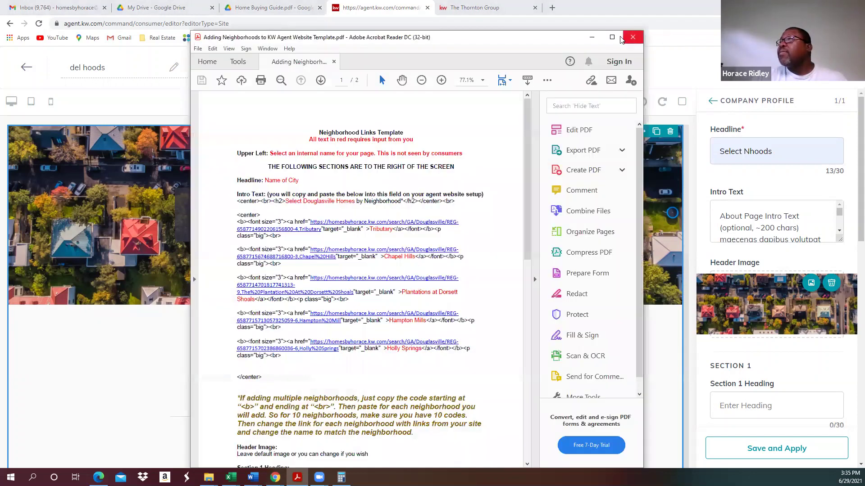
pyautogui.click(612, 35)
pyautogui.click(752, 261)
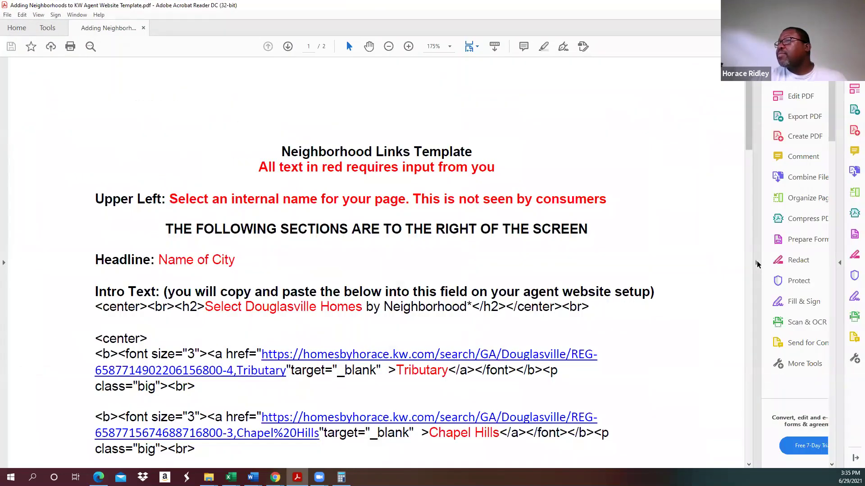
pyautogui.scroll(-2, 407, 247)
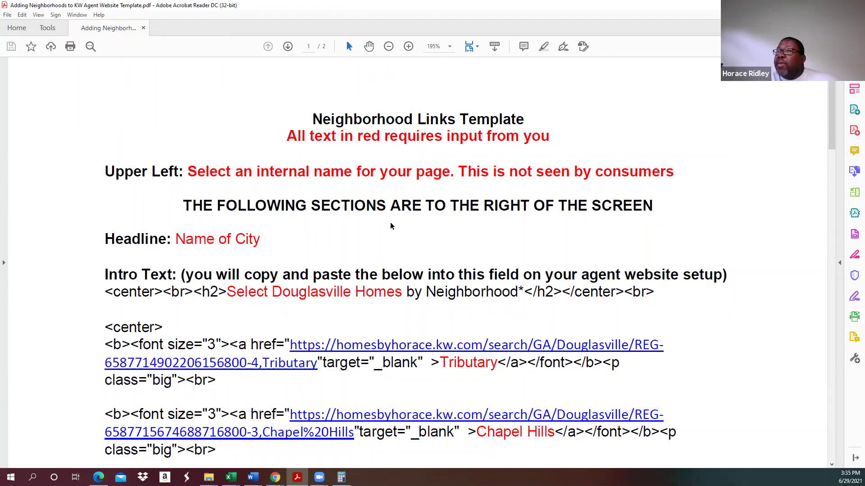
pyautogui.moveTo(265, 238); pyautogui.dragTo(184, 233)
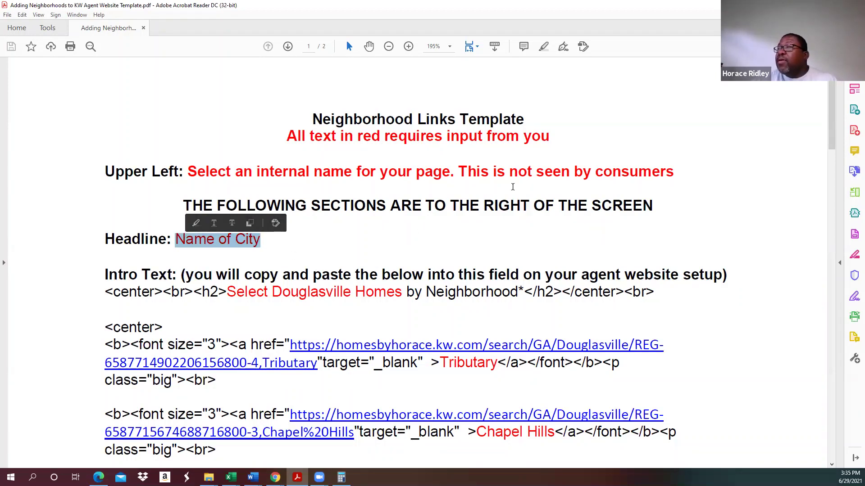
pyautogui.scroll(-1, 487, 227)
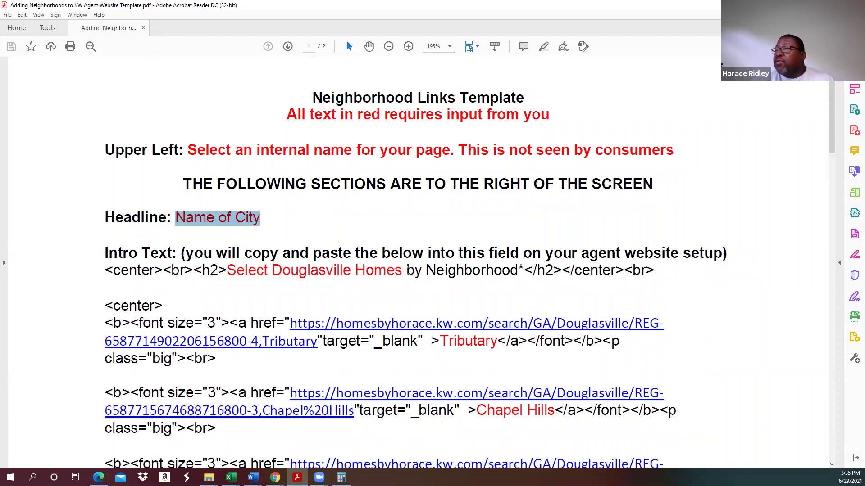
pyautogui.scroll(-1, 399, 288)
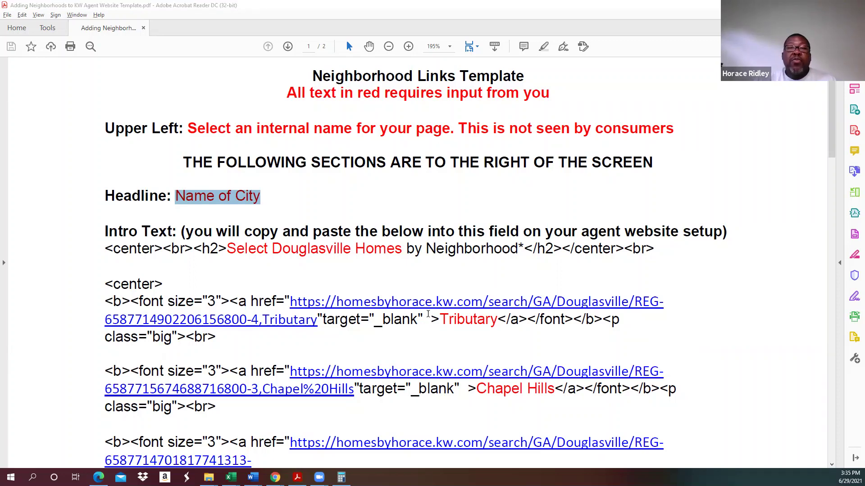
# - Return to Chrome, load KW Command in a new tab and open the first record in Contacts
pyautogui.hotkey('alt', 'Tab')
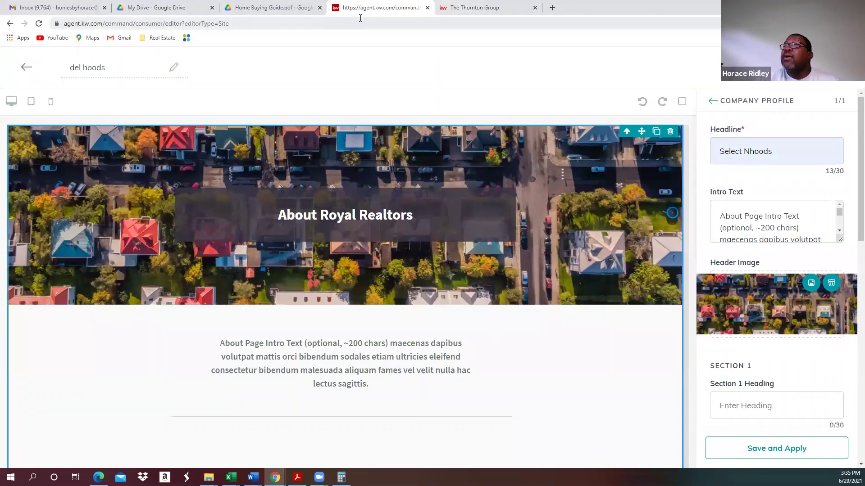
pyautogui.click(552, 8)
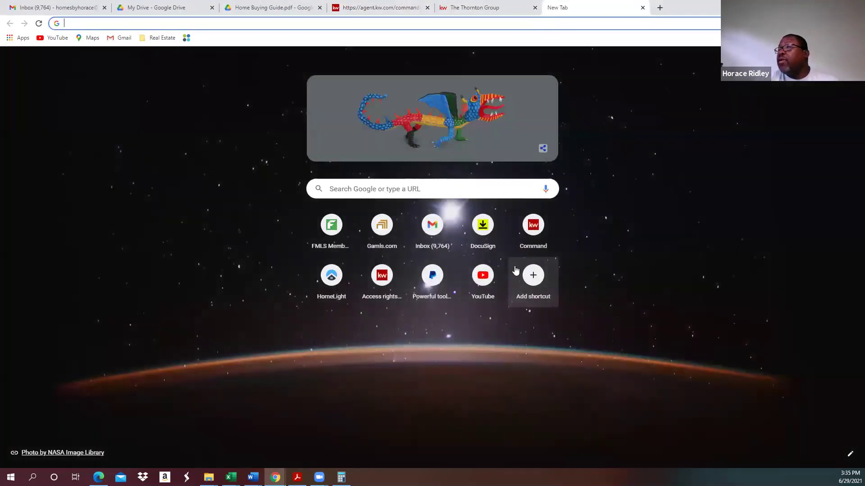
pyautogui.click(533, 227)
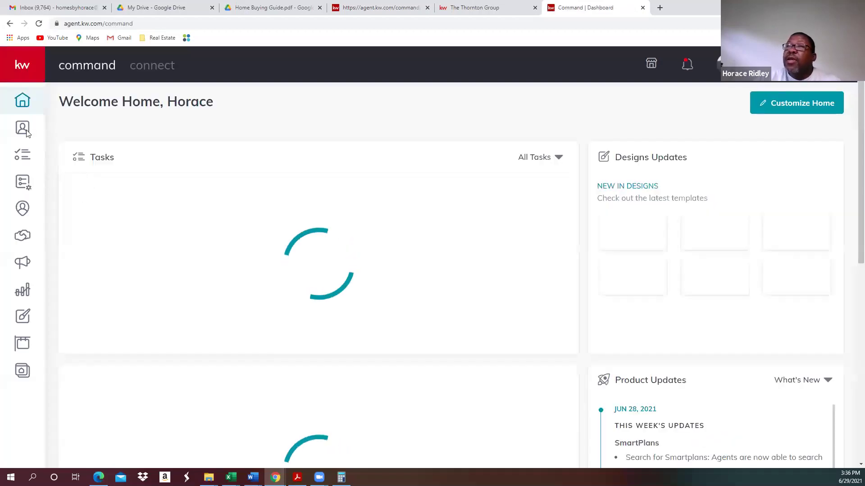
pyautogui.click(23, 128)
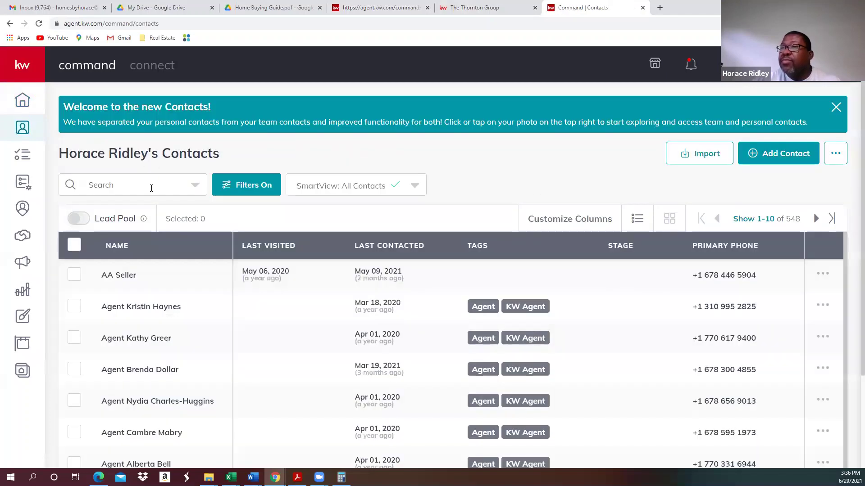
pyautogui.click(148, 190)
pyautogui.click(376, 155)
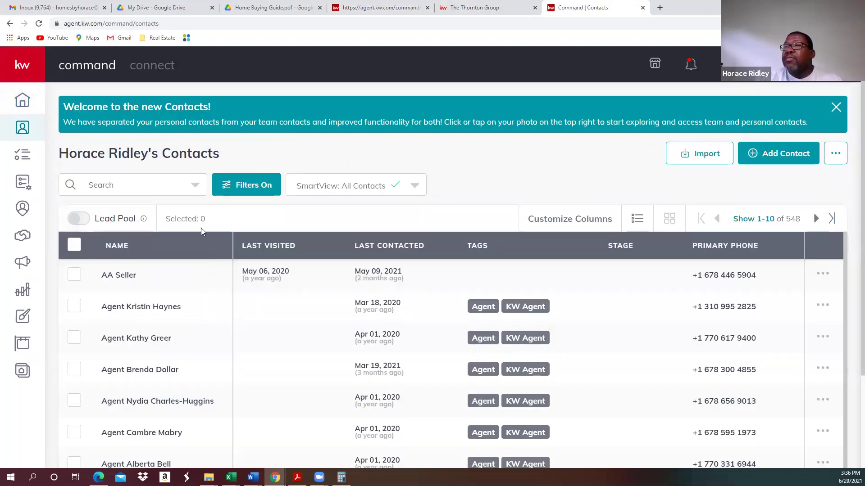
pyautogui.click(124, 279)
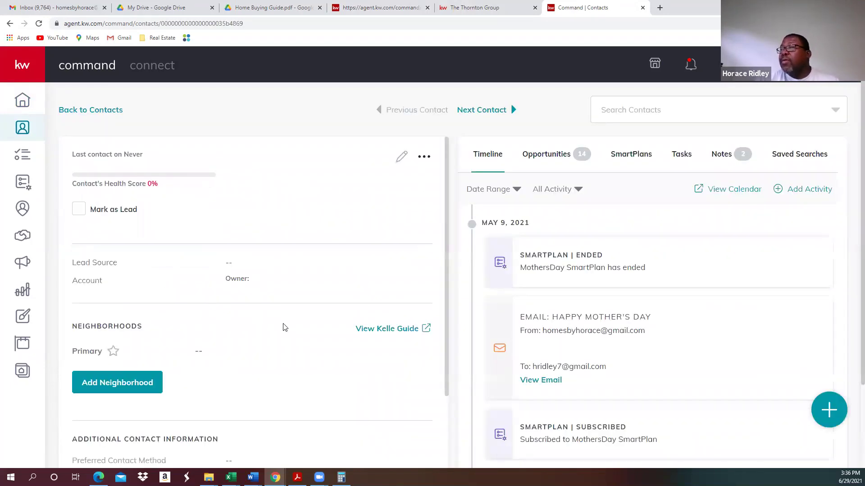
# - Preview the Knollwood Lakes snapshot from the contact's Neighborhoods section, and switch the snapshot to The Gates at Chapel Hill
pyautogui.scroll(-2, 283, 327)
pyautogui.scroll(-2, 282, 327)
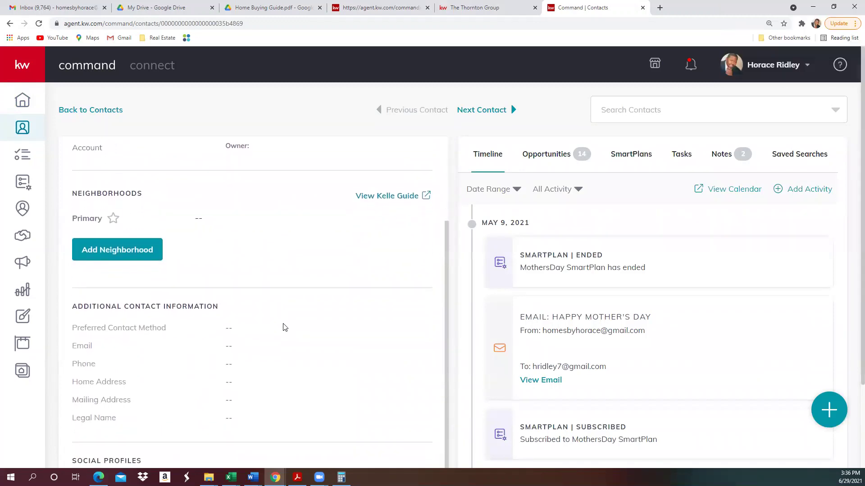
pyautogui.scroll(1, 282, 327)
pyautogui.scroll(3, 283, 327)
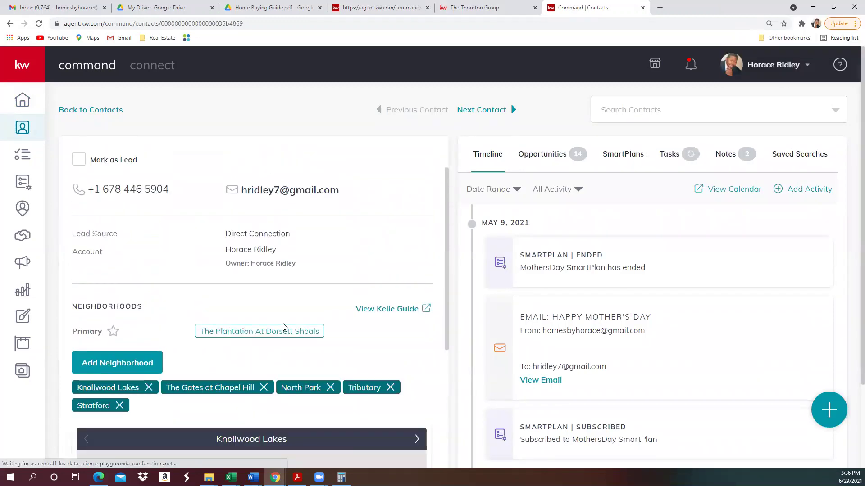
pyautogui.scroll(-1, 279, 291)
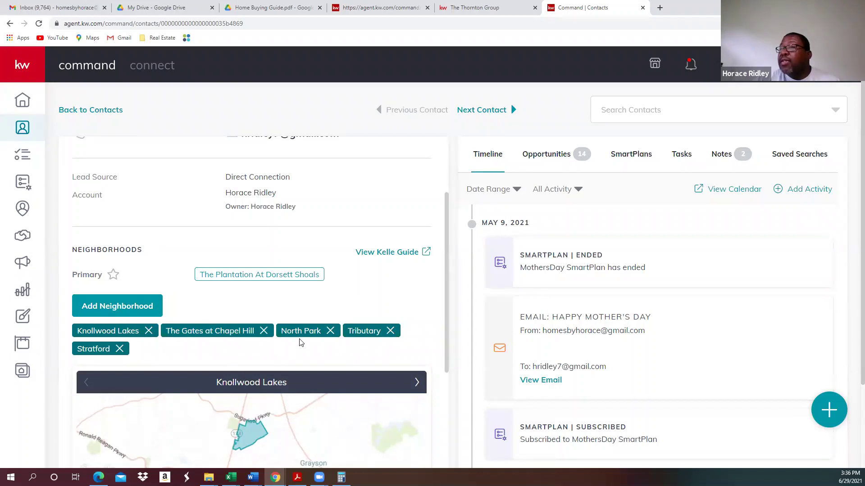
pyautogui.scroll(-2, 297, 346)
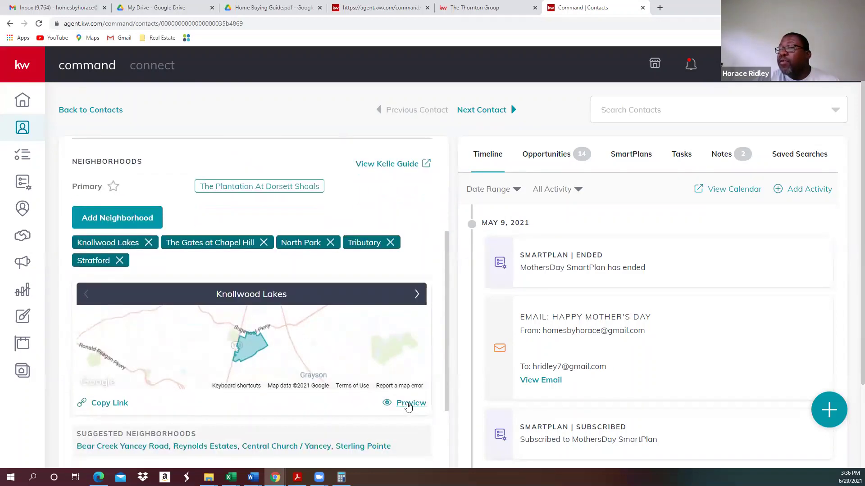
pyautogui.click(408, 404)
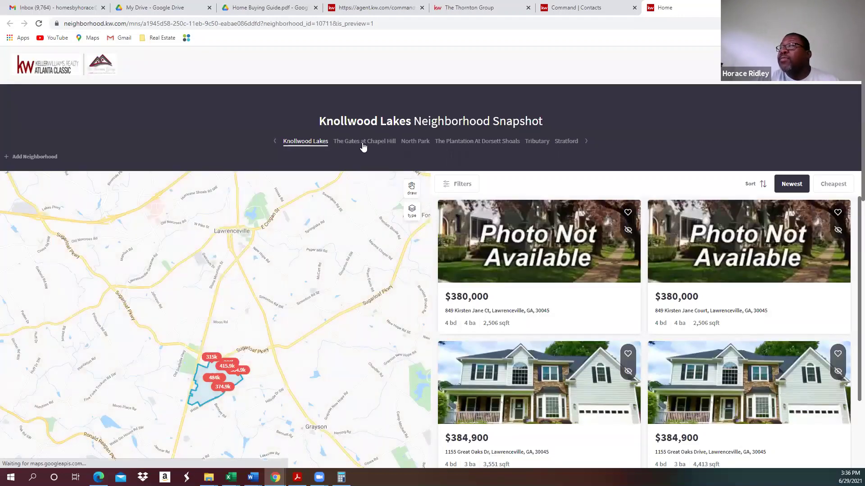
pyautogui.click(363, 142)
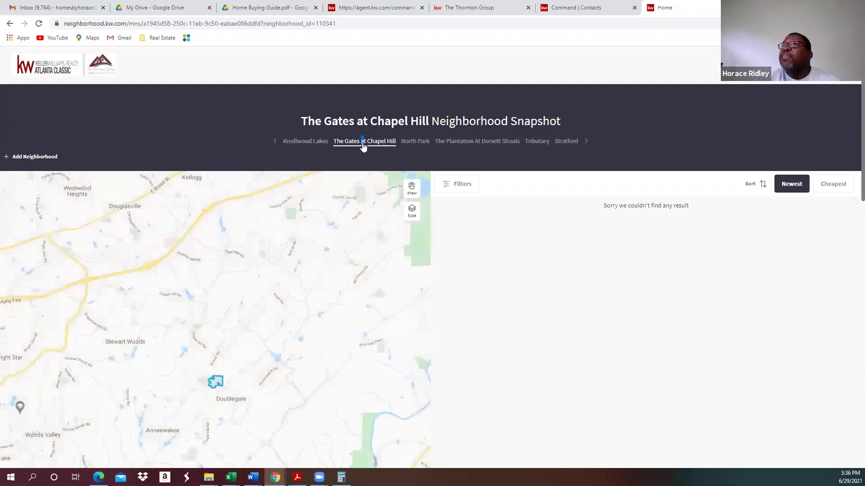
# - Select the web address of The Gates at Chapel Hill snapshot and compare it with the Neighborhood Links Template PDF in Acrobat Reader
pyautogui.moveTo(361, 21); pyautogui.dragTo(40, 25)
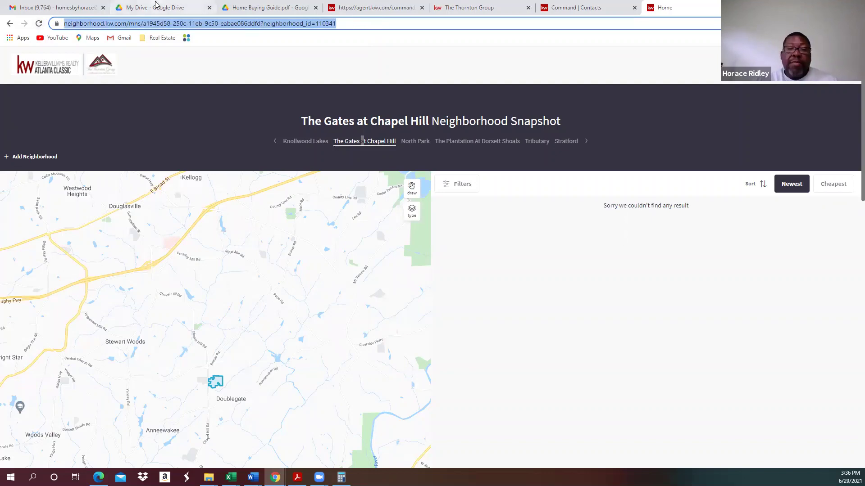
pyautogui.hotkey('alt', 'Tab')
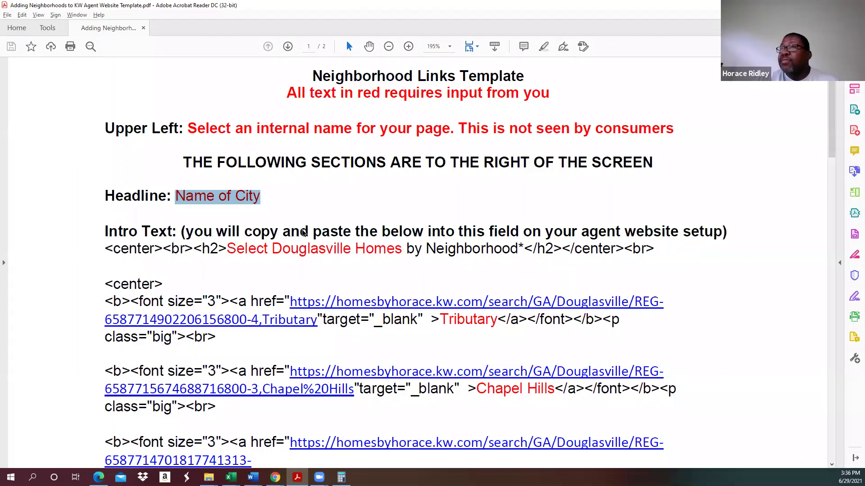
pyautogui.hotkey('alt', 'Tab')
pyautogui.hotkey('ctrl', 'l')
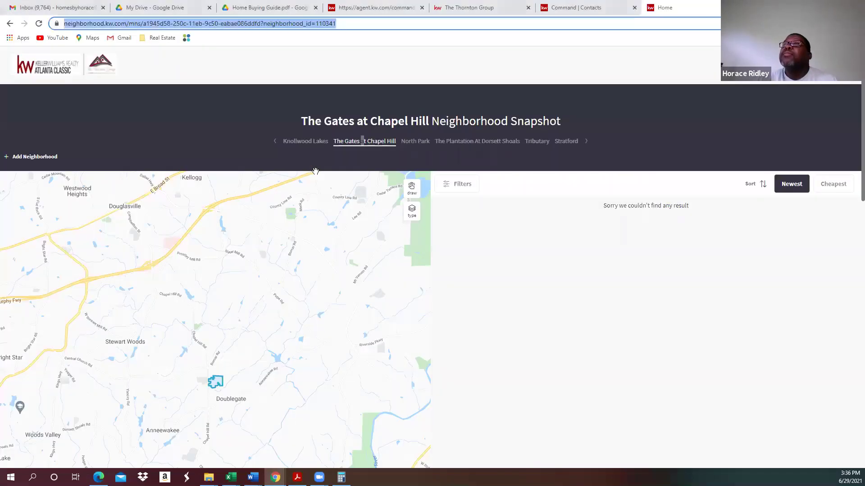
pyautogui.hotkey('alt', 'Tab')
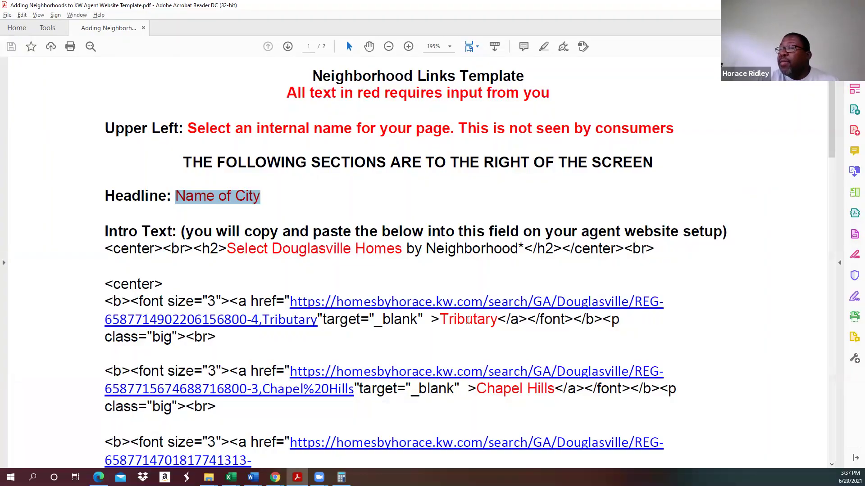
# - Review the template's neighborhood link code, the note on adding multiple neighborhoods, and the header, section and footer instructions
pyautogui.scroll(-1, 468, 344)
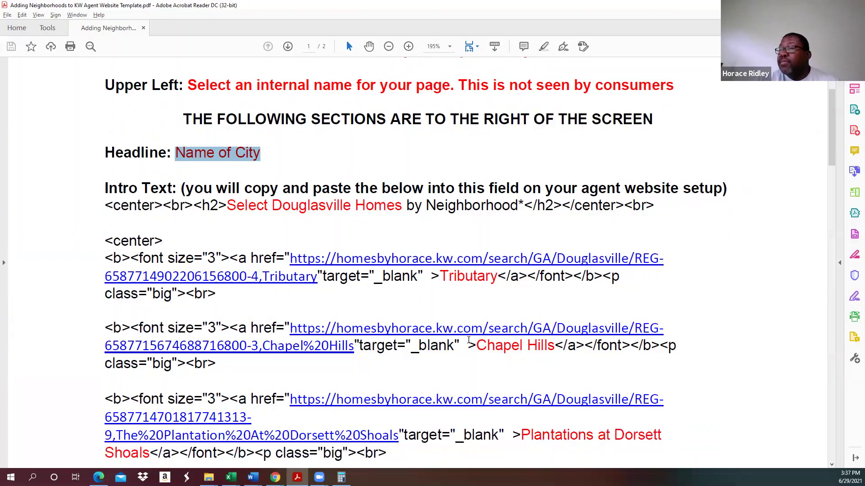
pyautogui.scroll(-1, 468, 340)
pyautogui.scroll(-3, 468, 340)
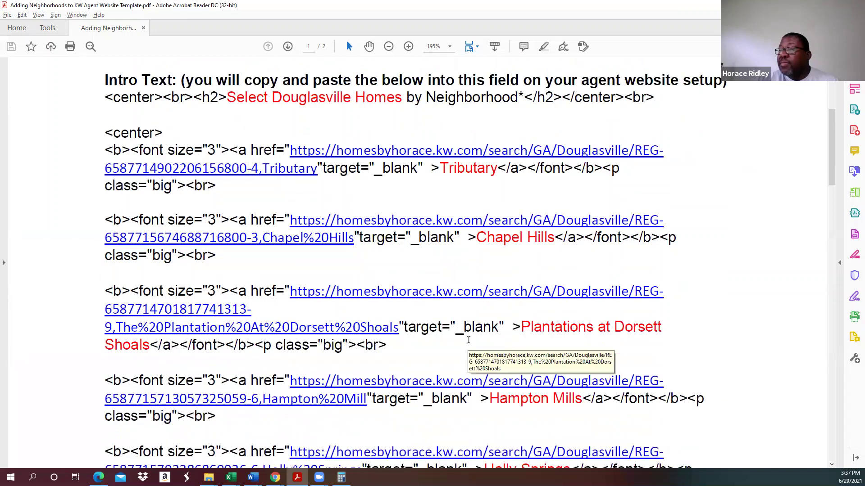
pyautogui.scroll(-4, 468, 340)
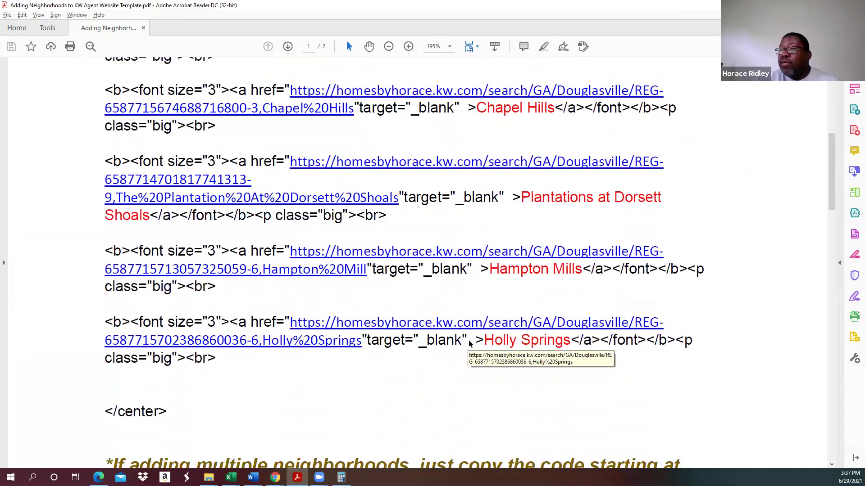
pyautogui.scroll(-2, 468, 340)
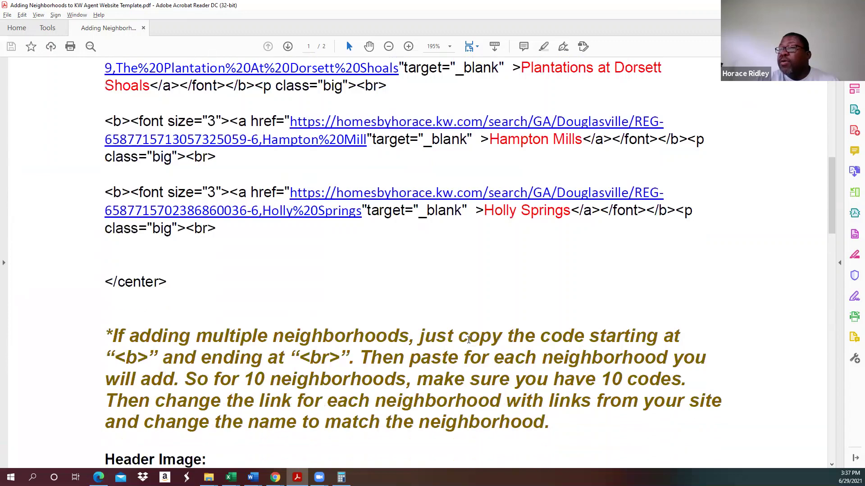
pyautogui.scroll(-2, 469, 340)
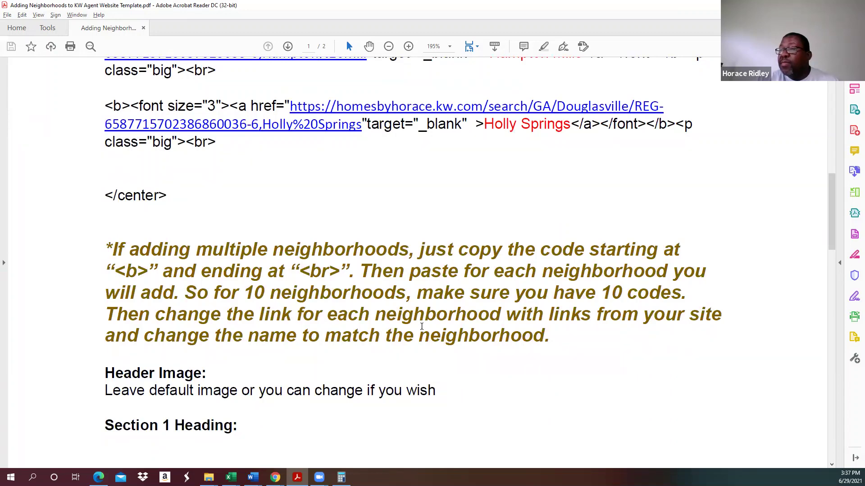
pyautogui.scroll(-8, 421, 326)
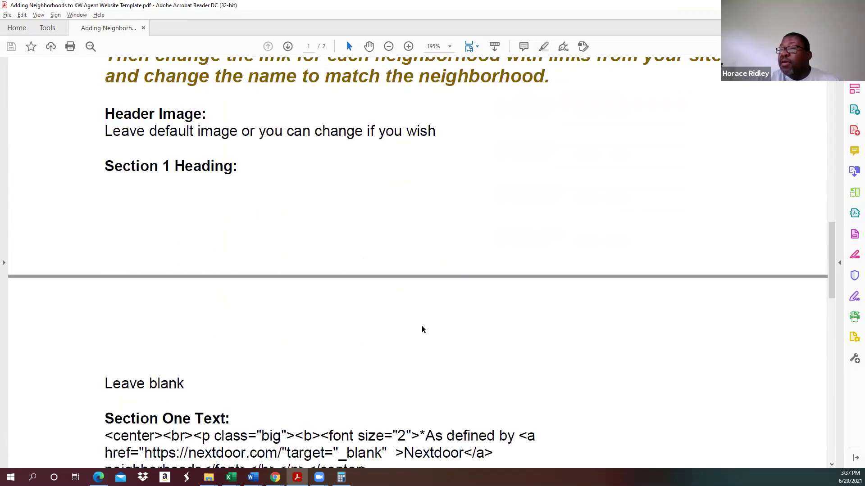
pyautogui.scroll(-2, 422, 329)
pyautogui.scroll(-2, 422, 326)
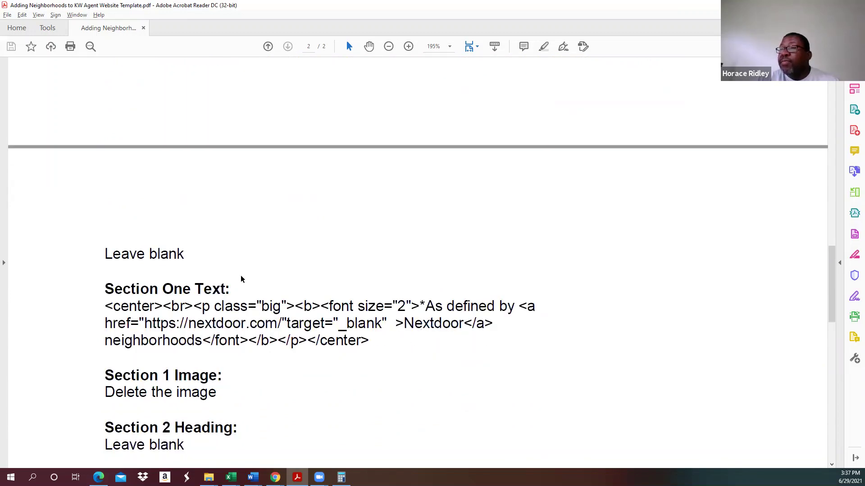
pyautogui.scroll(-7, 234, 319)
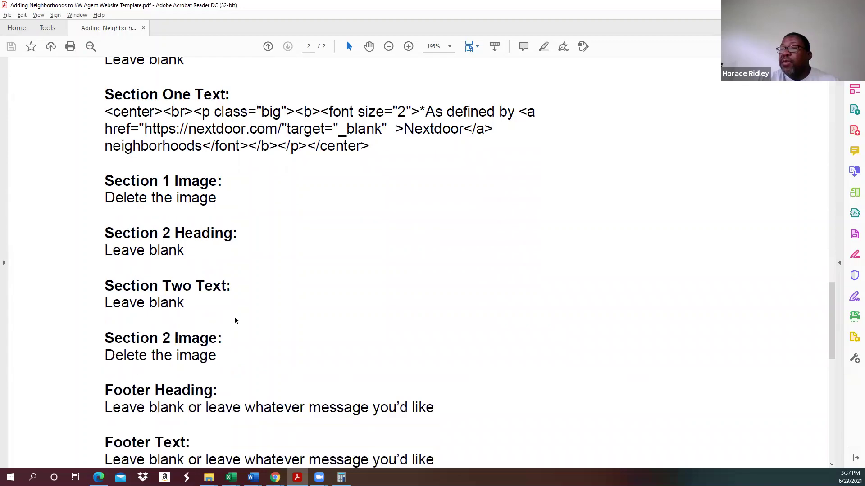
pyautogui.scroll(-7, 235, 320)
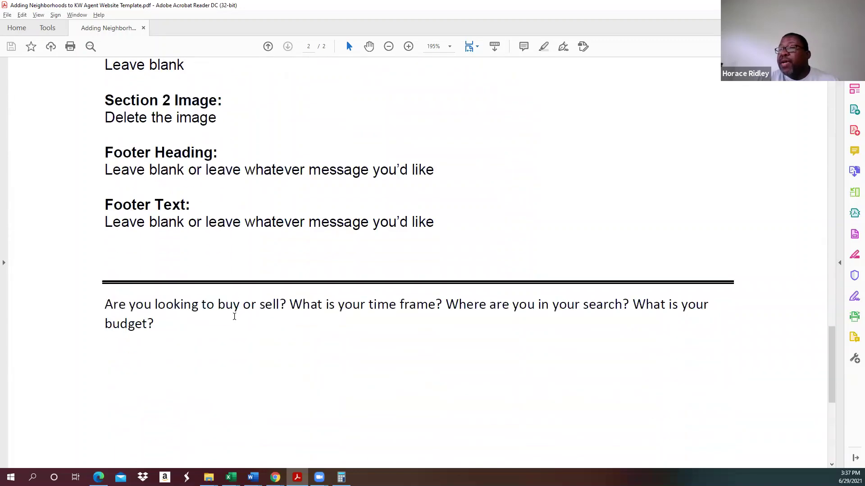
pyautogui.scroll(-3, 234, 320)
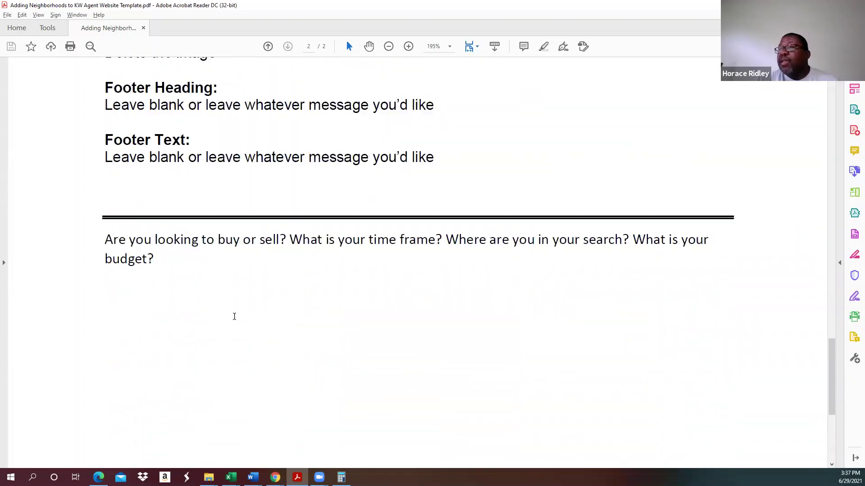
pyautogui.scroll(15, 234, 321)
pyautogui.scroll(20, 236, 321)
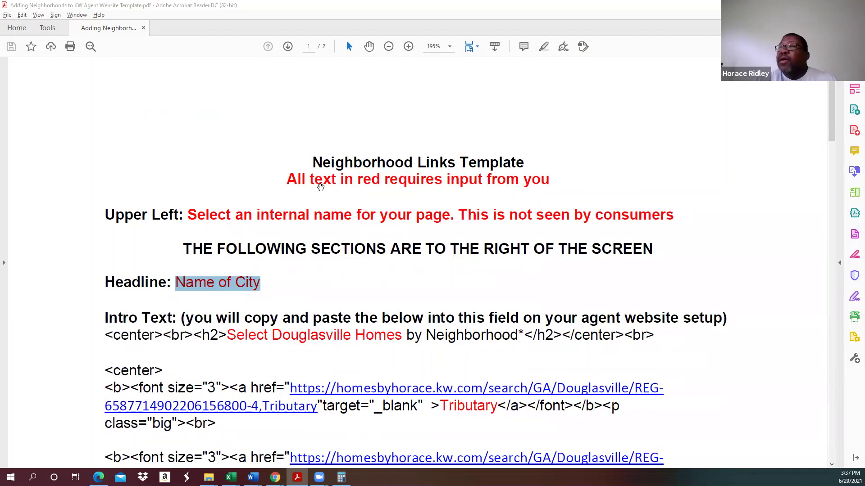
# - Return to Chrome, leave the del hoods page editor for the Agent Site Pages list, and check the del buying guide page's options
pyautogui.hotkey('alt', 'Tab')
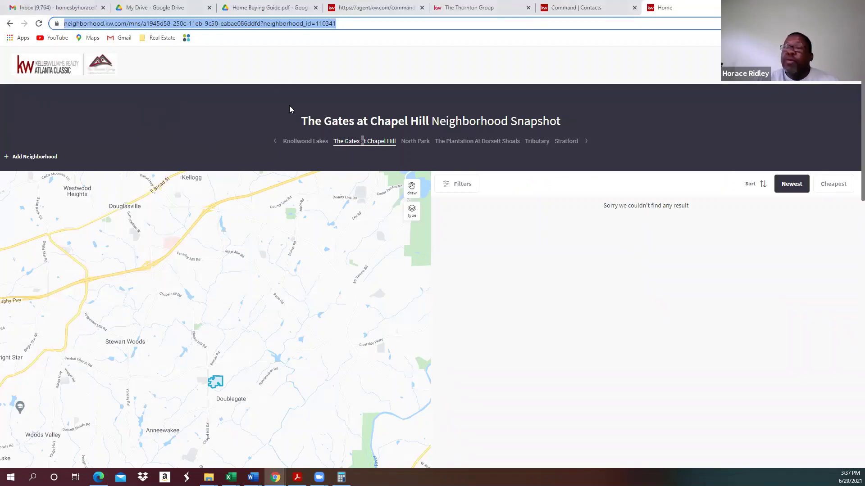
pyautogui.hotkey('alt', 'Tab')
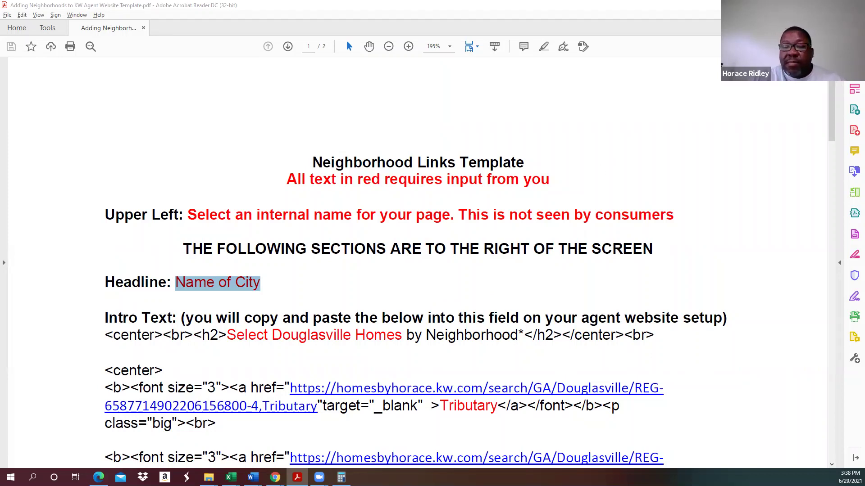
pyautogui.hotkey('alt', 'Tab')
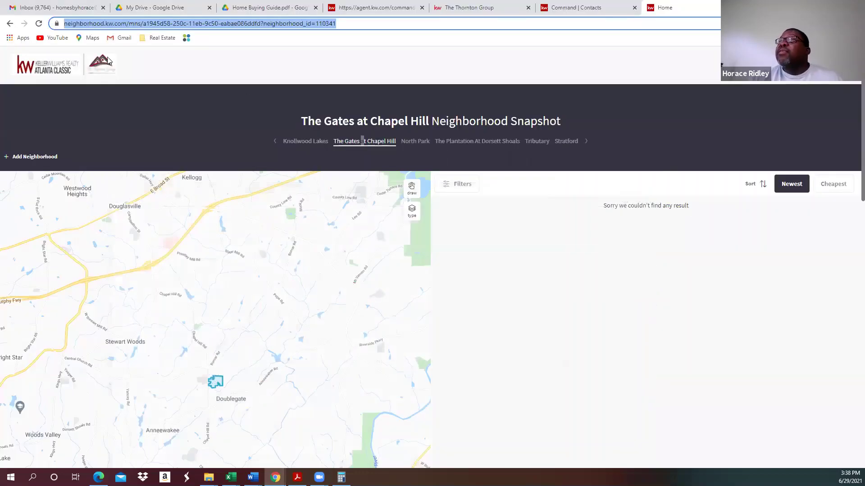
pyautogui.click(381, 8)
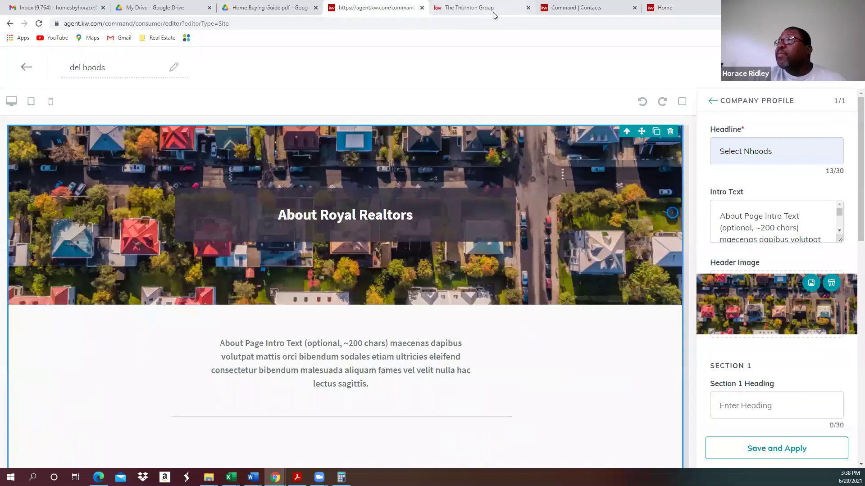
pyautogui.click(19, 69)
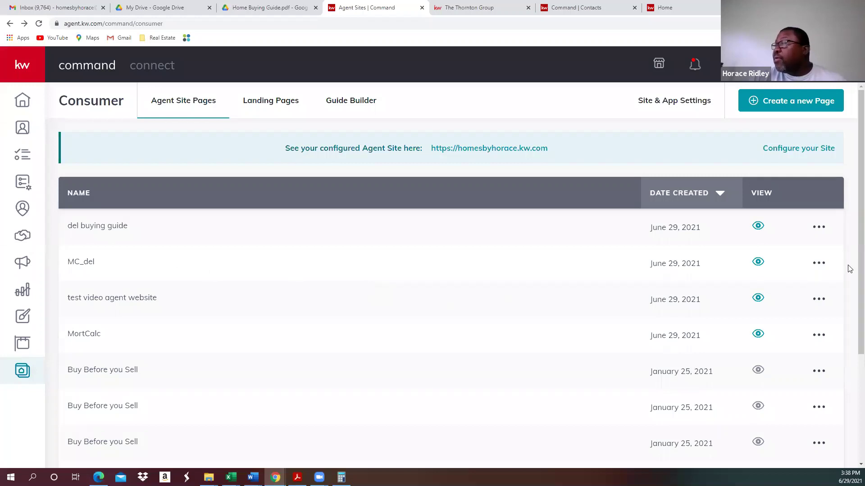
pyautogui.click(819, 227)
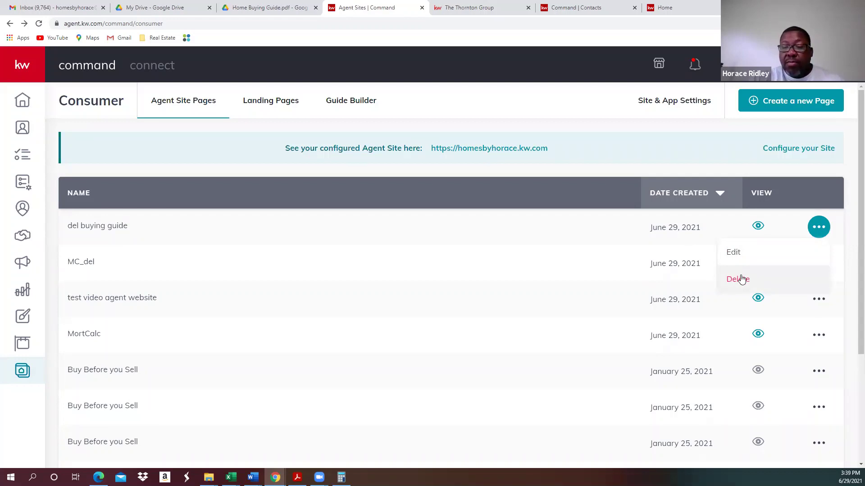
pyautogui.click(524, 110)
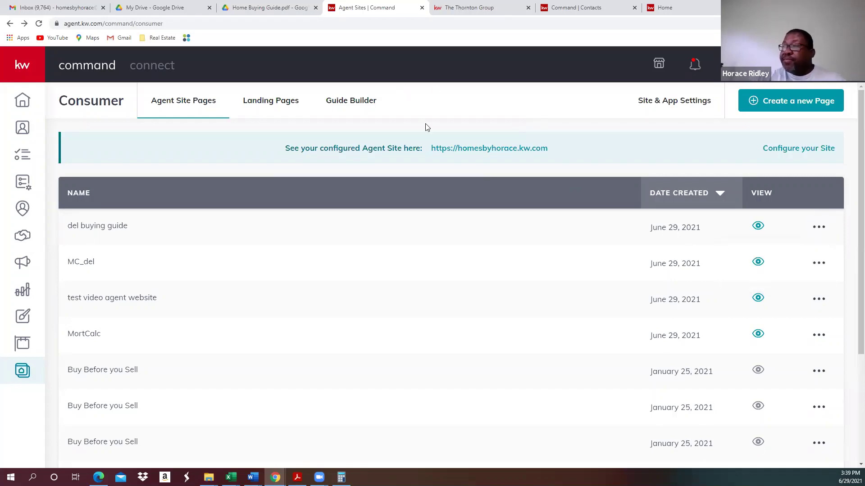
# - Create a new page as a landing page and name it deleteme
pyautogui.click(800, 104)
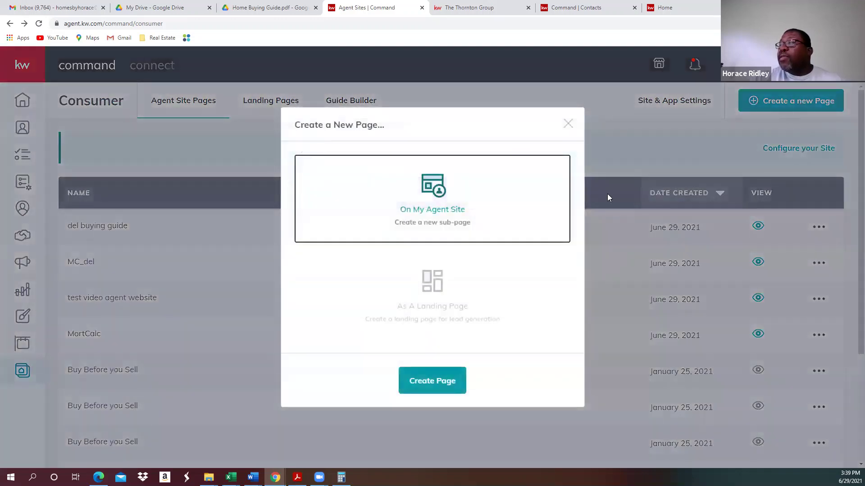
pyautogui.click(438, 296)
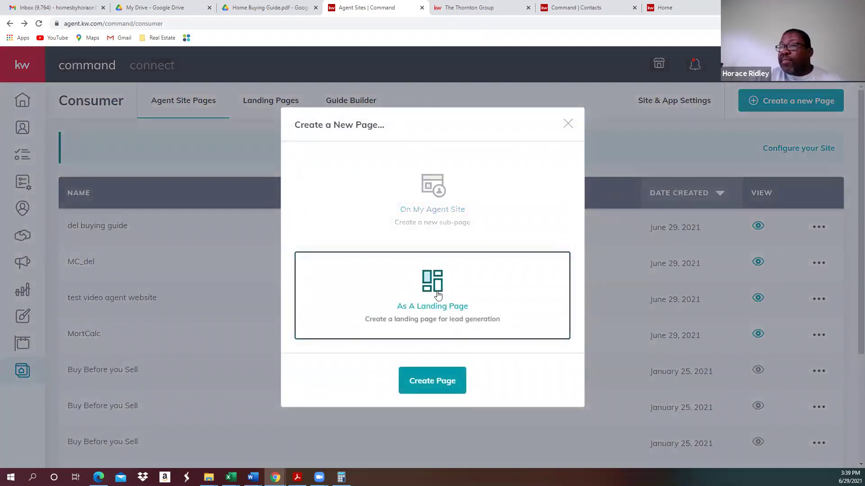
pyautogui.click(431, 382)
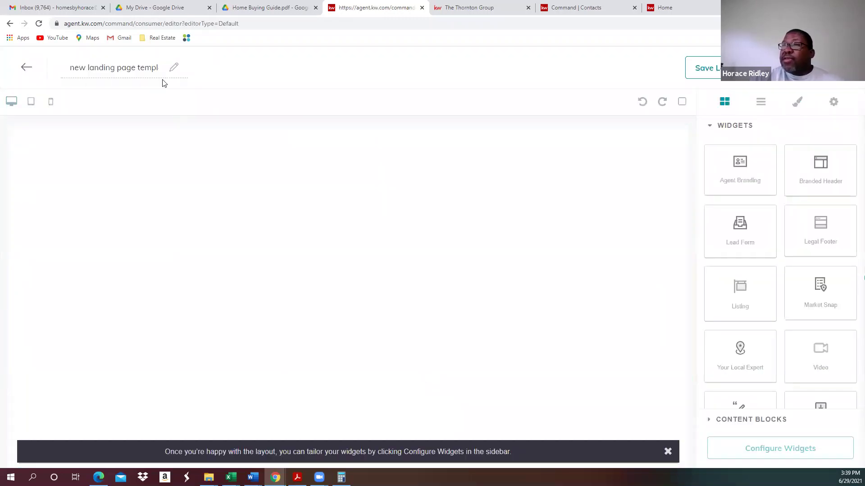
pyautogui.click(138, 65)
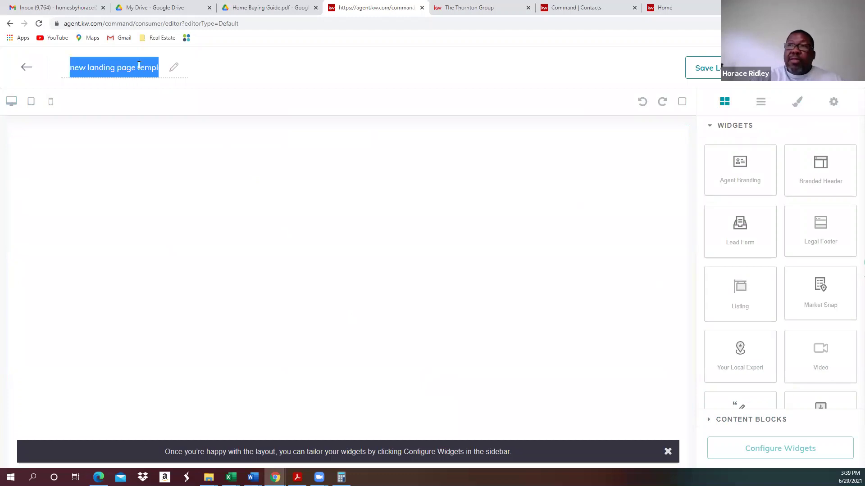
pyautogui.write('deleteme')
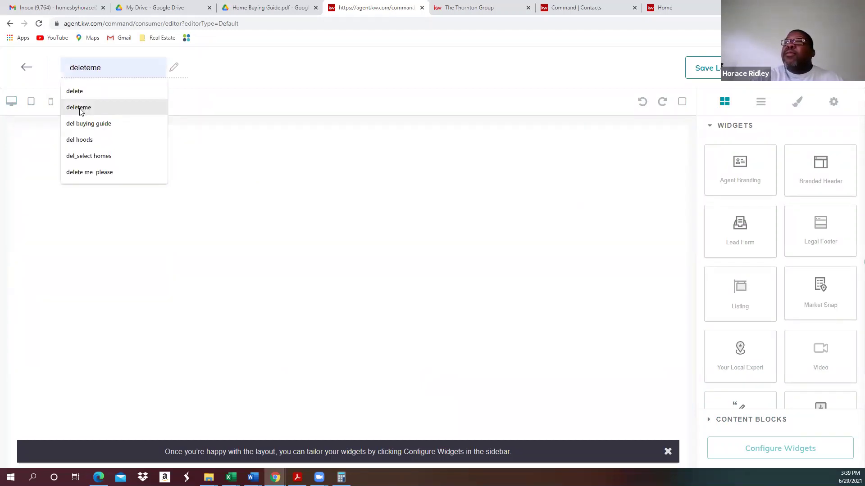
pyautogui.click(80, 112)
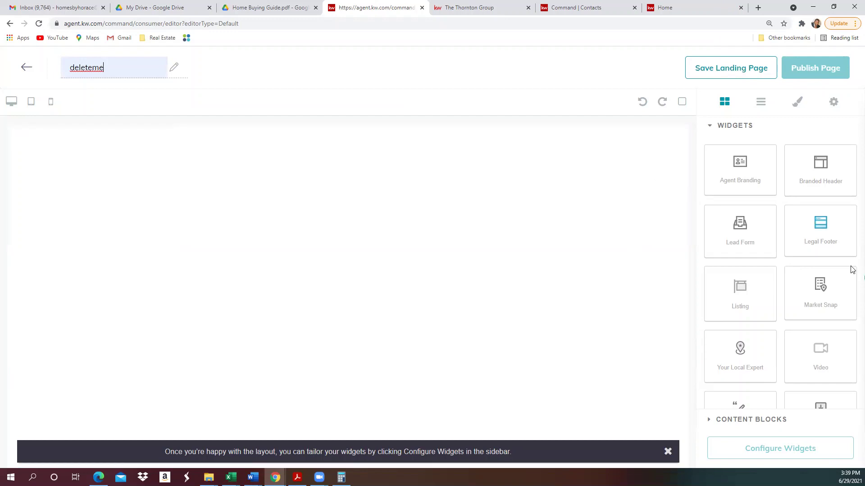
# - Try out a Video widget on the blank landing page, dismiss the layout hint and delete the widget
pyautogui.moveTo(828, 359); pyautogui.dragTo(523, 280)
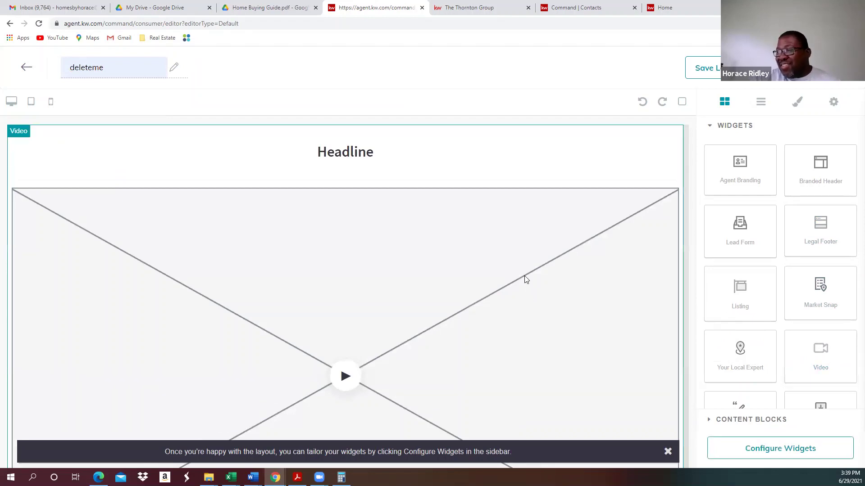
pyautogui.click(667, 452)
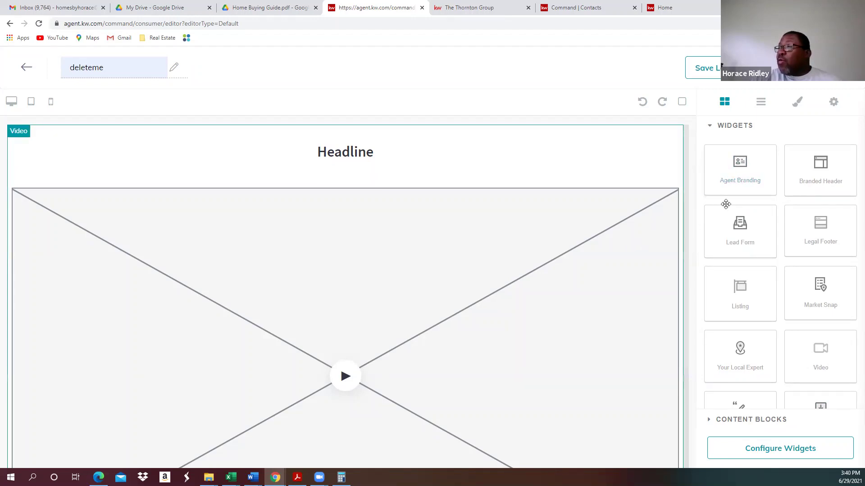
pyautogui.click(594, 230)
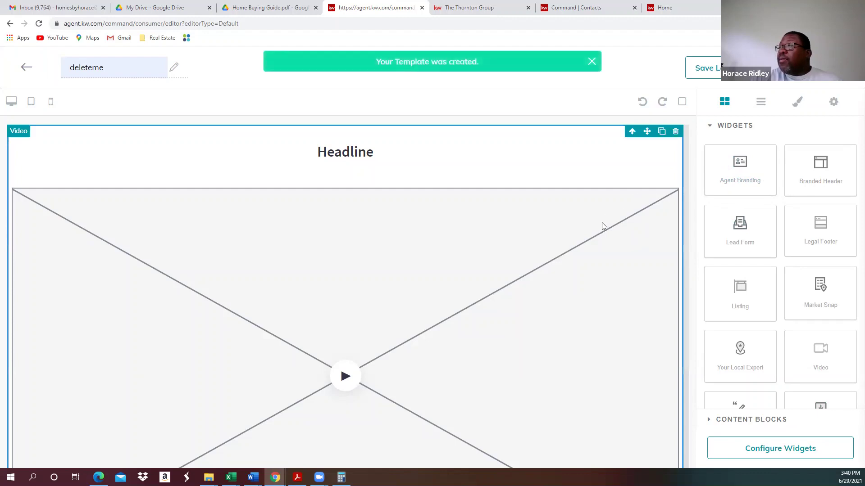
pyautogui.click(675, 131)
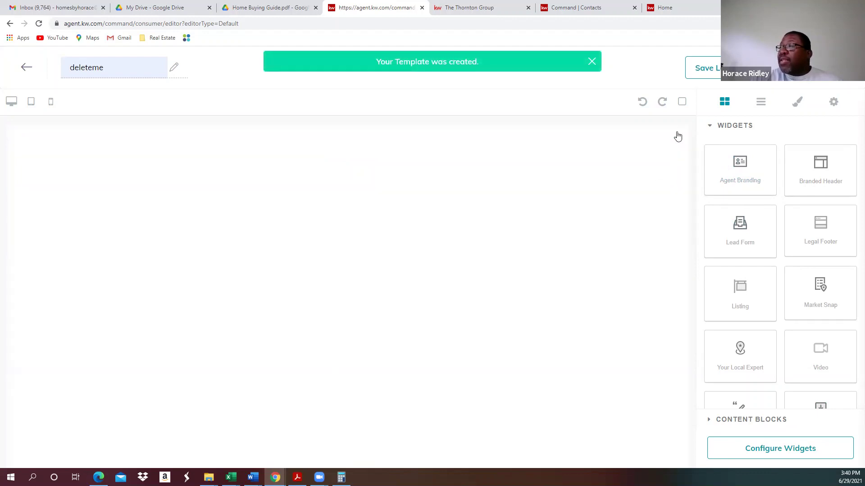
# - Try out an Agent Branding widget on the landing page and remove it again
pyautogui.moveTo(740, 162); pyautogui.dragTo(580, 158)
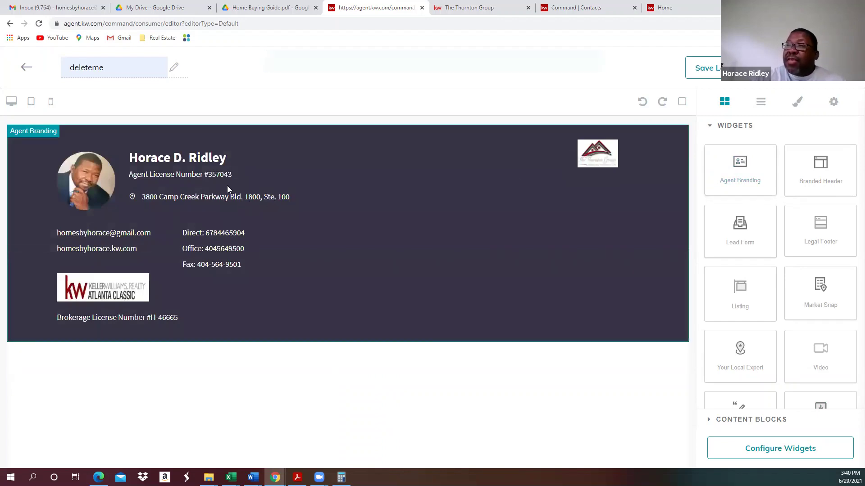
pyautogui.click(518, 200)
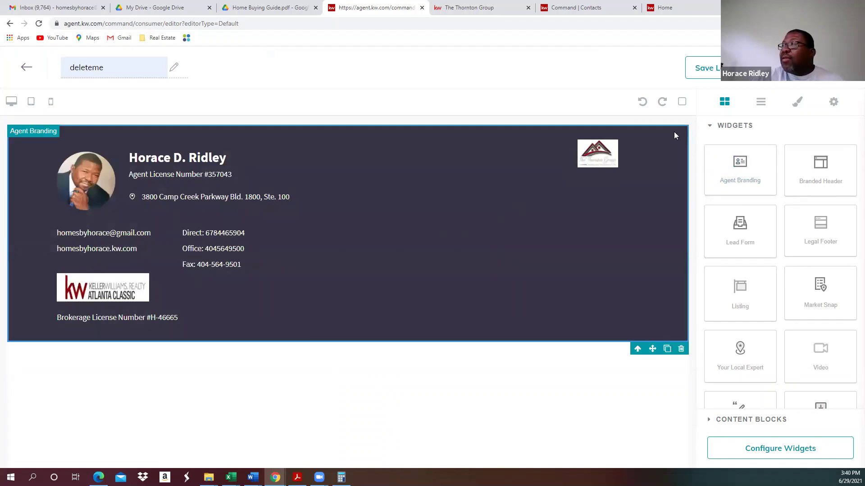
pyautogui.click(680, 349)
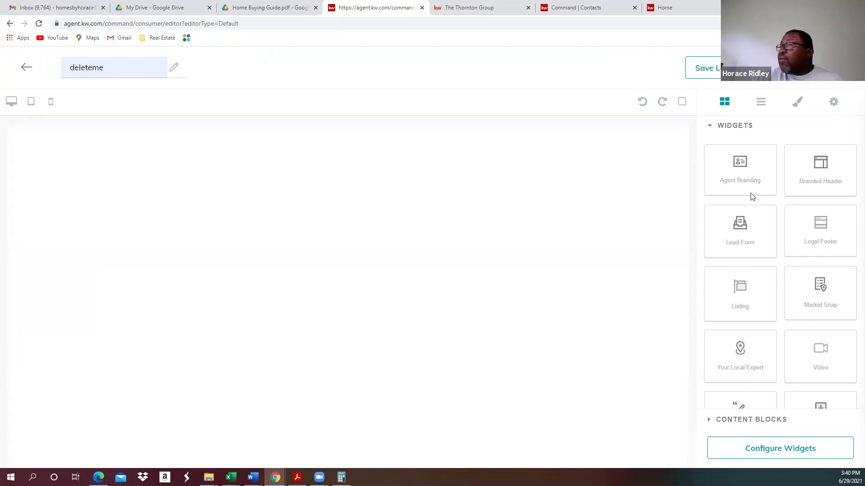
# - Try out a Branded Header widget on the landing page with a Video widget below it
pyautogui.moveTo(802, 165); pyautogui.dragTo(155, 165)
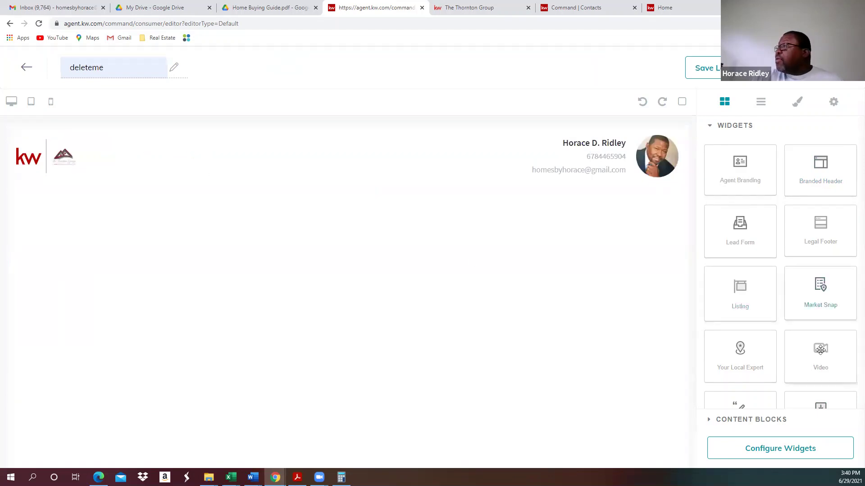
pyautogui.moveTo(824, 355); pyautogui.dragTo(588, 300)
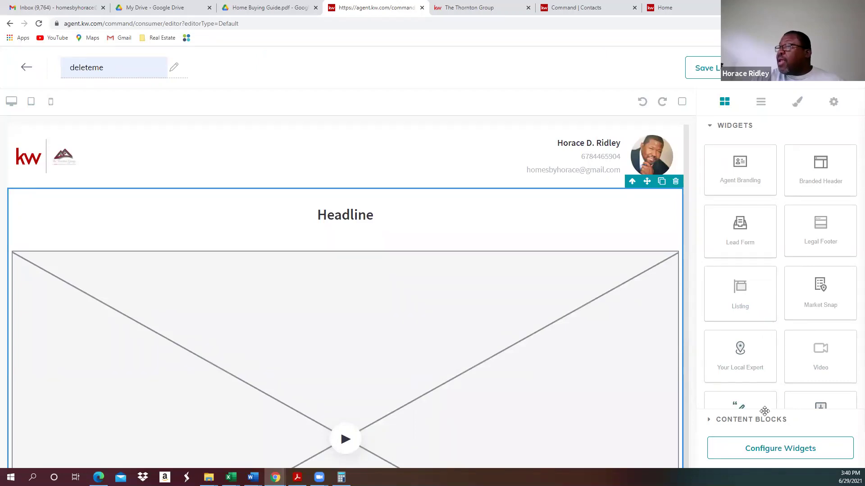
pyautogui.scroll(-1, 624, 318)
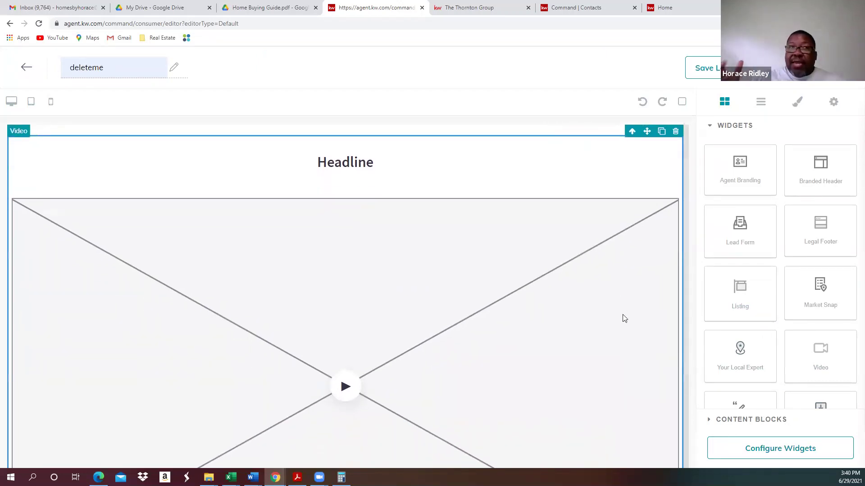
pyautogui.scroll(1, 607, 289)
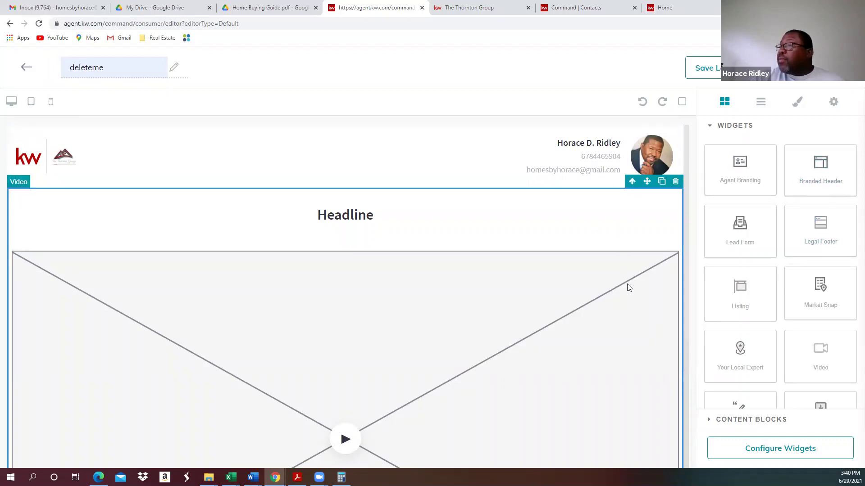
pyautogui.scroll(-1, 568, 357)
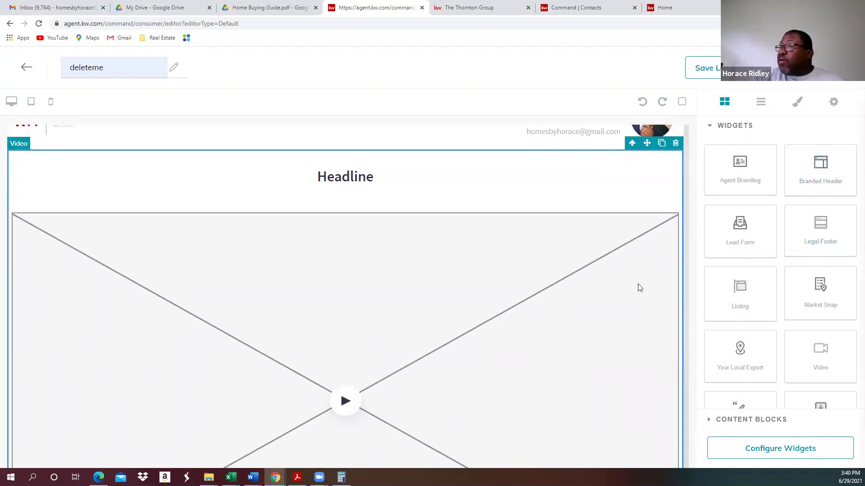
pyautogui.moveTo(746, 284); pyautogui.dragTo(552, 244)
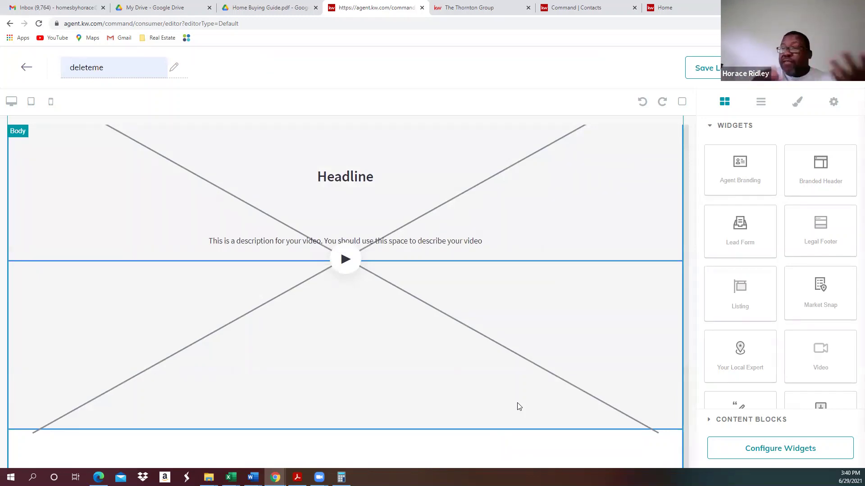
# - Set the Video widget's headline to "nice video" and leave its description blank
pyautogui.click(784, 447)
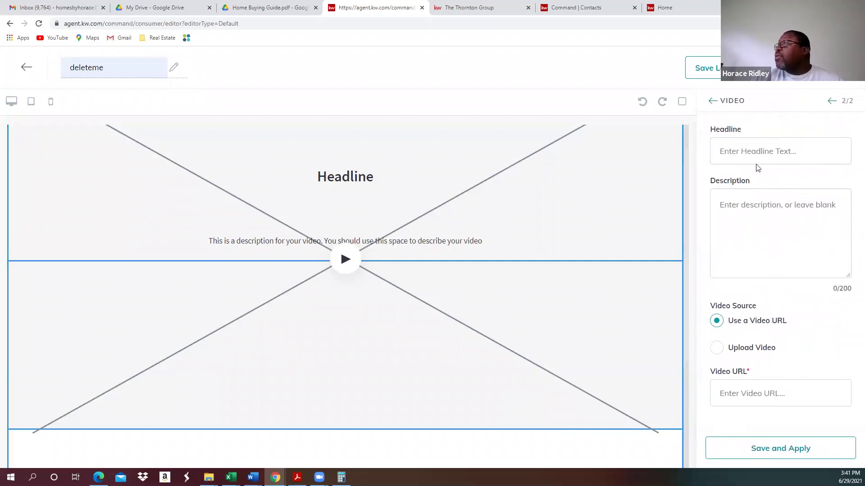
pyautogui.click(788, 151)
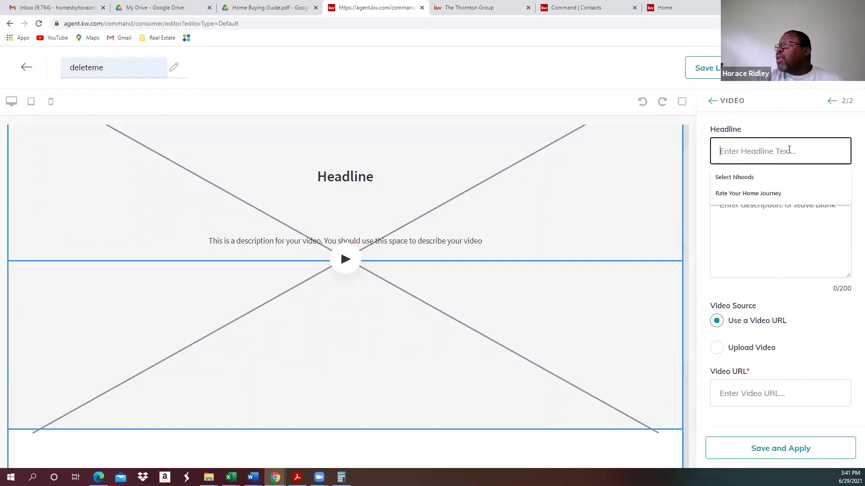
pyautogui.write('nice video')
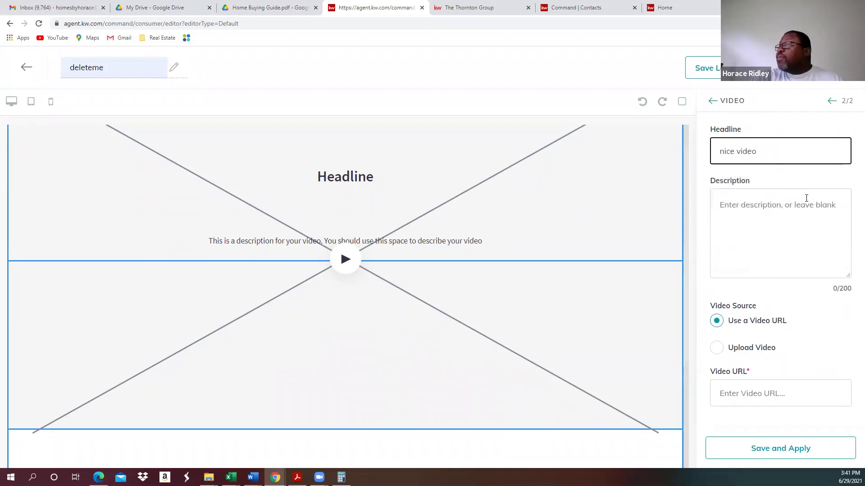
pyautogui.click(804, 206)
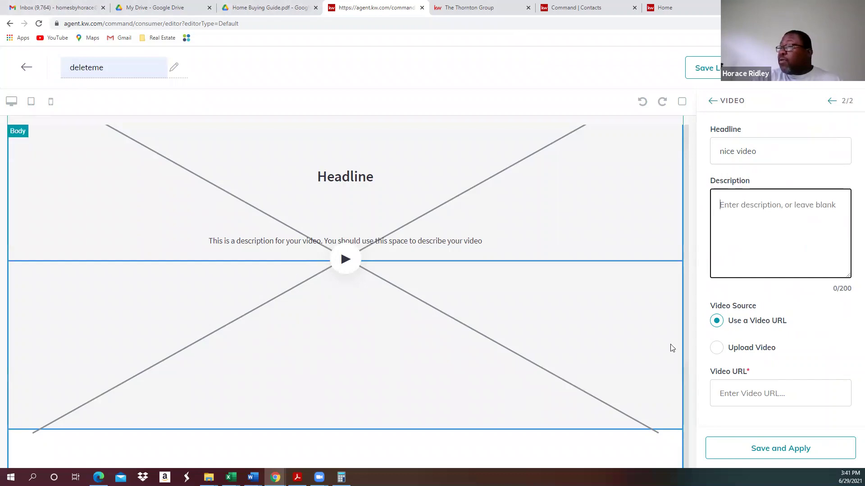
# - Switch the video source to Upload Video, apply the file Buyer Targeted Ad - Copy.mp4 and try to play it
pyautogui.click(716, 348)
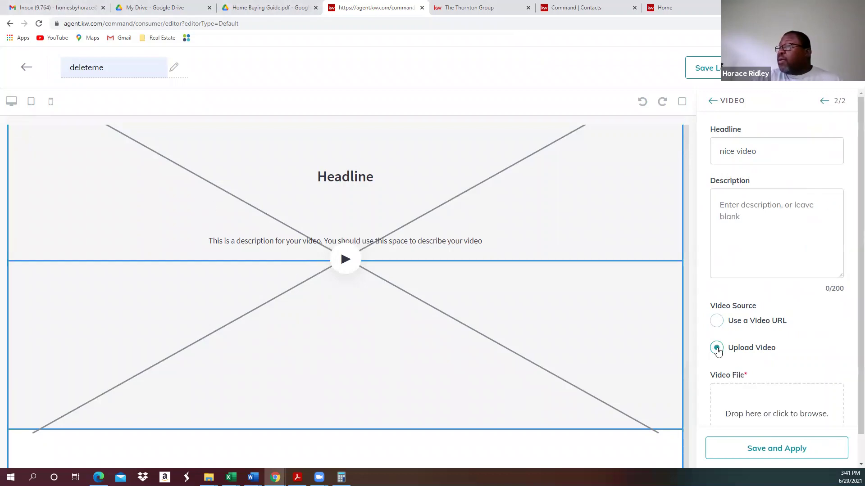
pyautogui.click(771, 413)
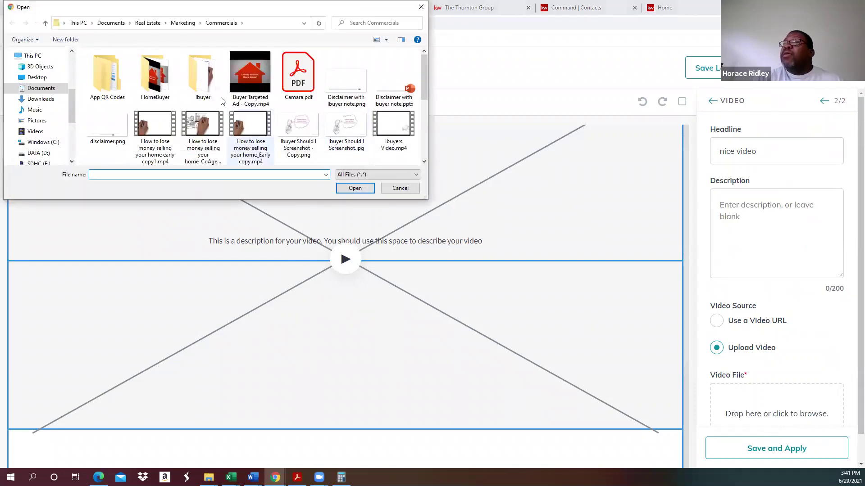
pyautogui.click(251, 72)
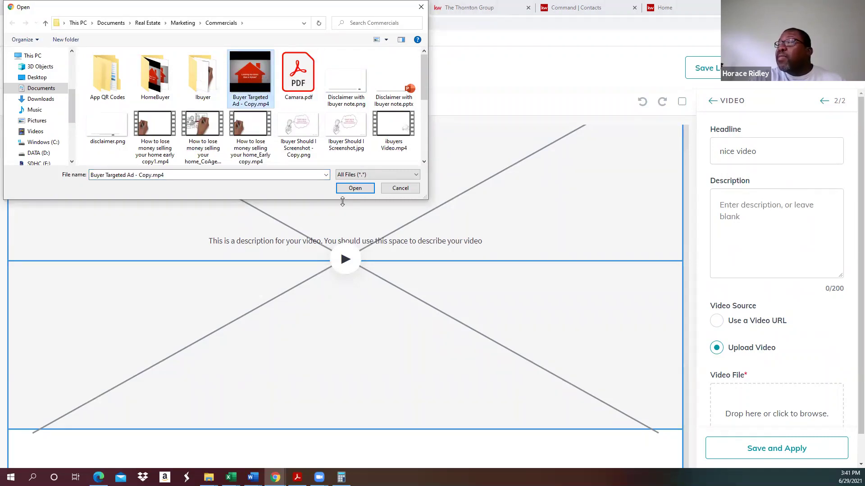
pyautogui.click(354, 188)
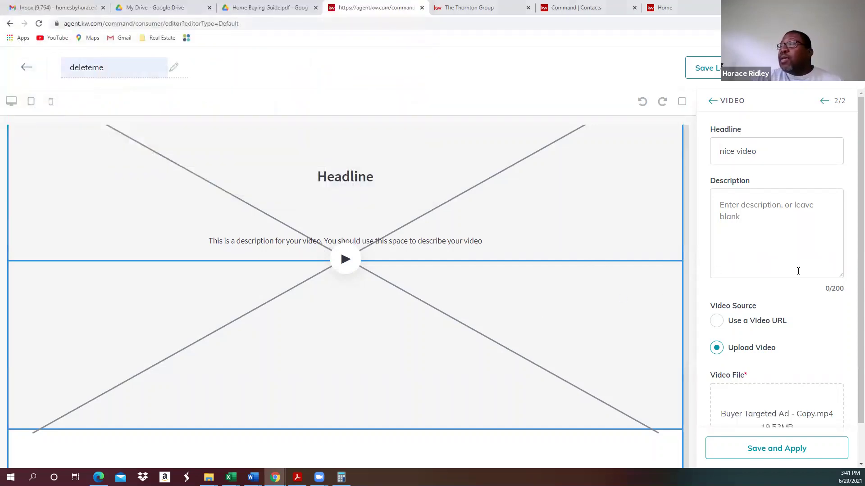
pyautogui.scroll(-1, 851, 308)
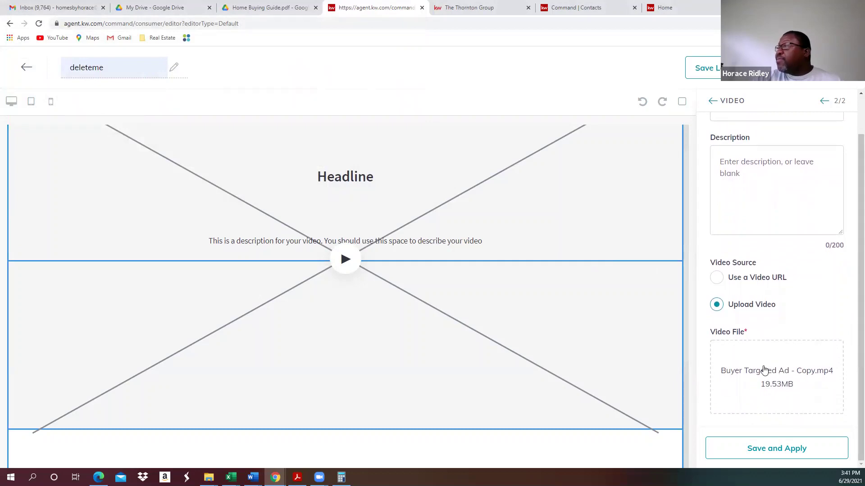
pyautogui.click(771, 449)
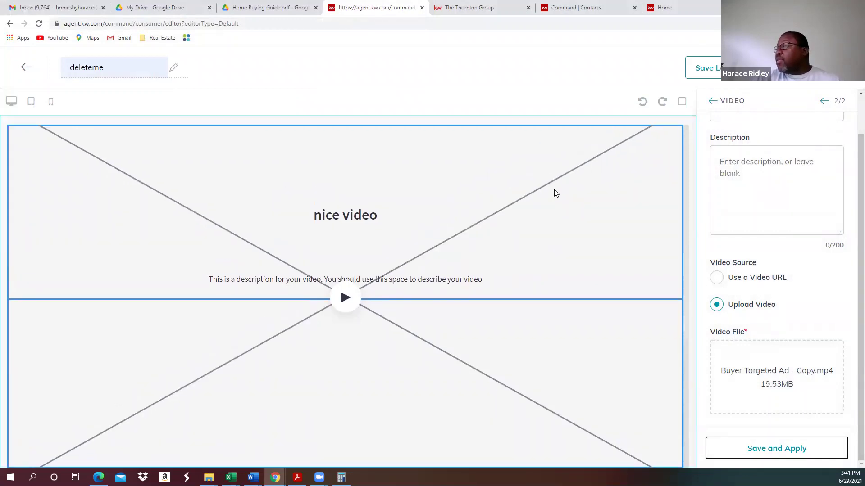
pyautogui.click(349, 293)
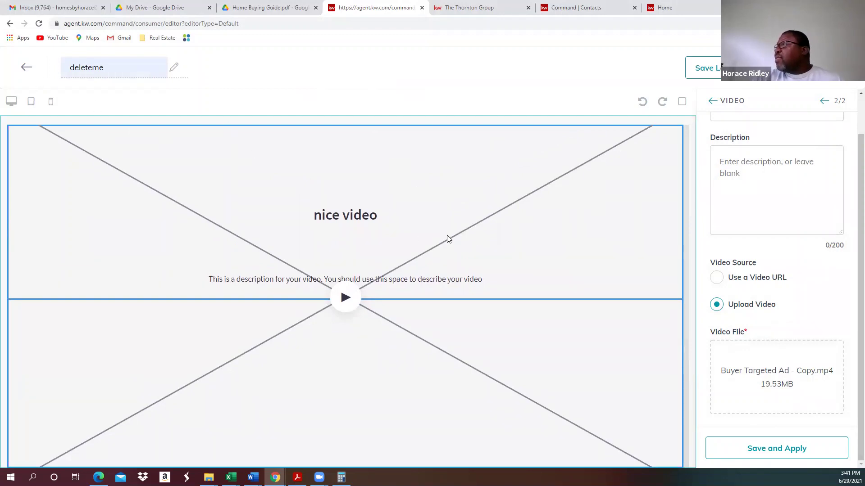
# - Leave the deleteme page editor without saving the changes and create another new page as a landing page
pyautogui.scroll(2, 837, 180)
pyautogui.click(31, 71)
pyautogui.click(392, 297)
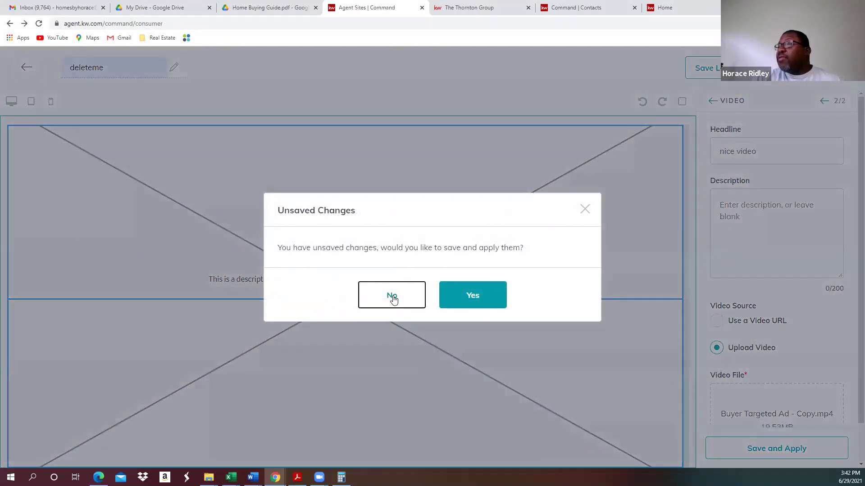
pyautogui.click(797, 102)
pyautogui.click(436, 316)
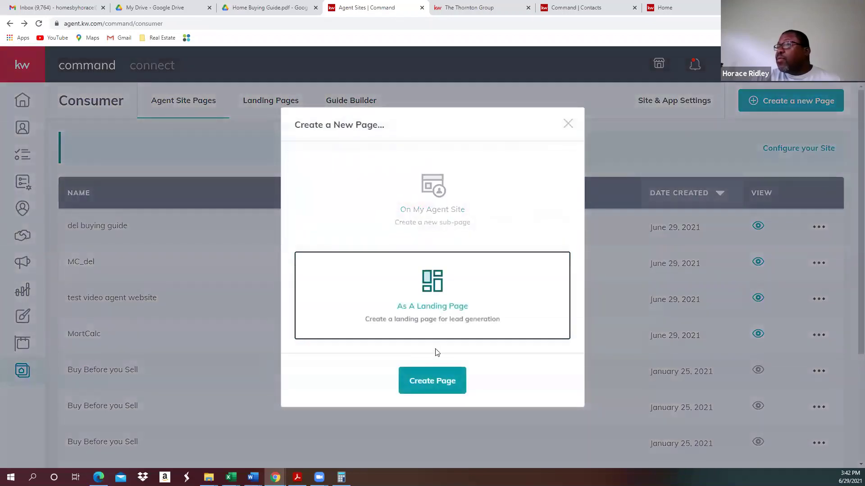
pyautogui.click(441, 382)
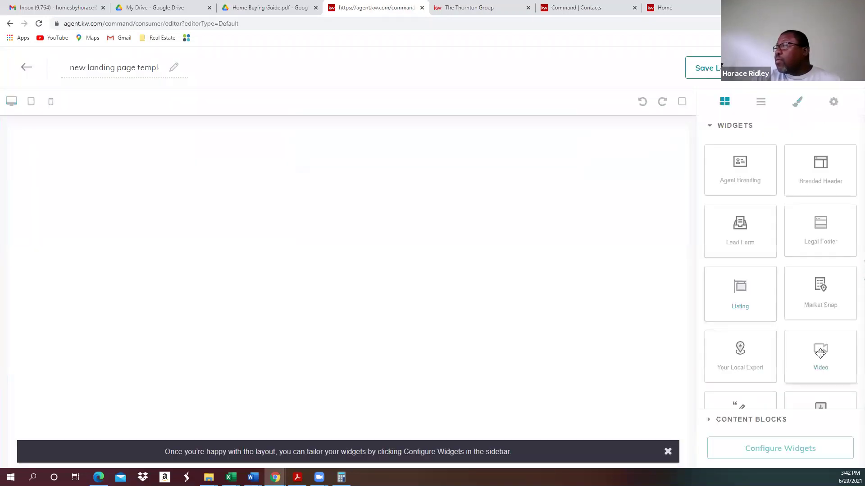
# - Add a Video widget to the blank landing page and apply Buyer Targeted Ad - Copy.mp4 as its uploaded video
pyautogui.moveTo(829, 348); pyautogui.dragTo(615, 308)
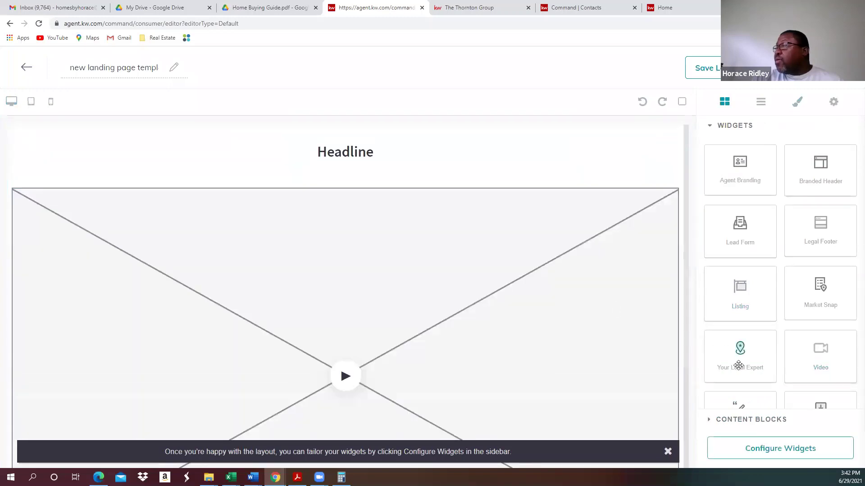
pyautogui.click(669, 451)
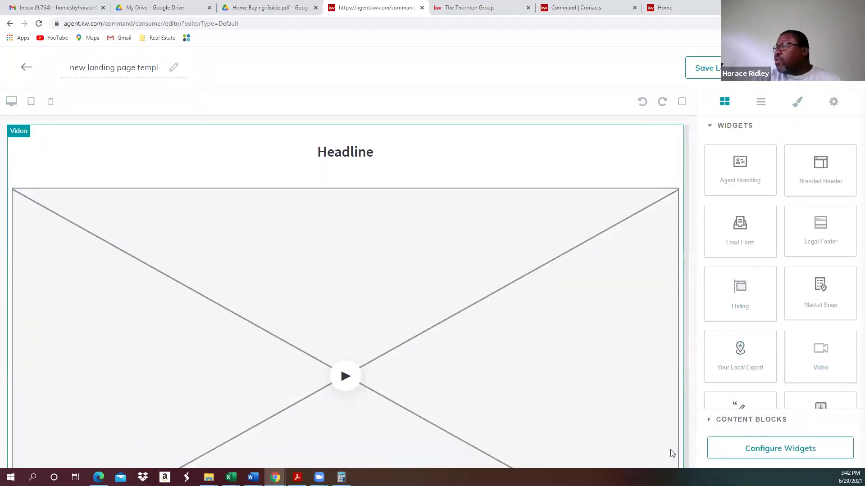
pyautogui.click(762, 448)
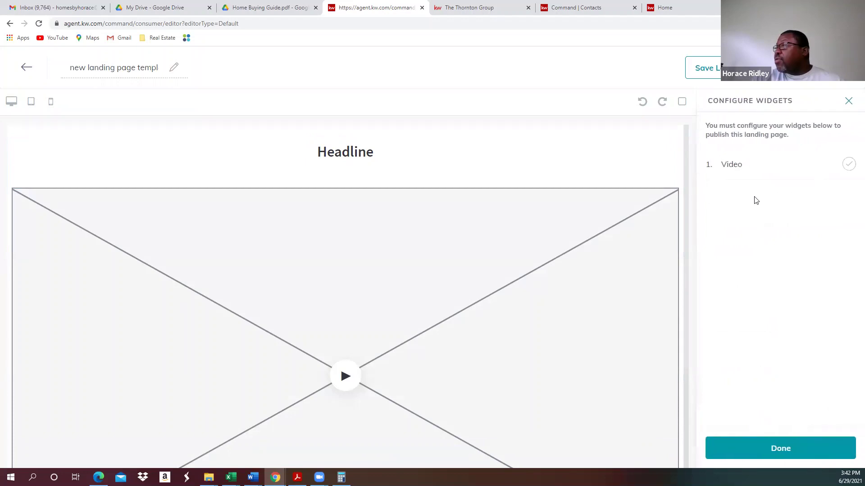
pyautogui.click(732, 165)
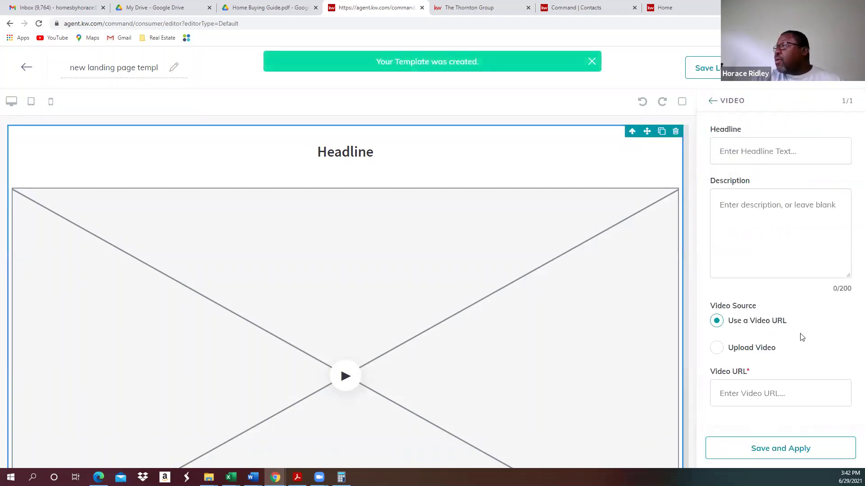
pyautogui.click(717, 348)
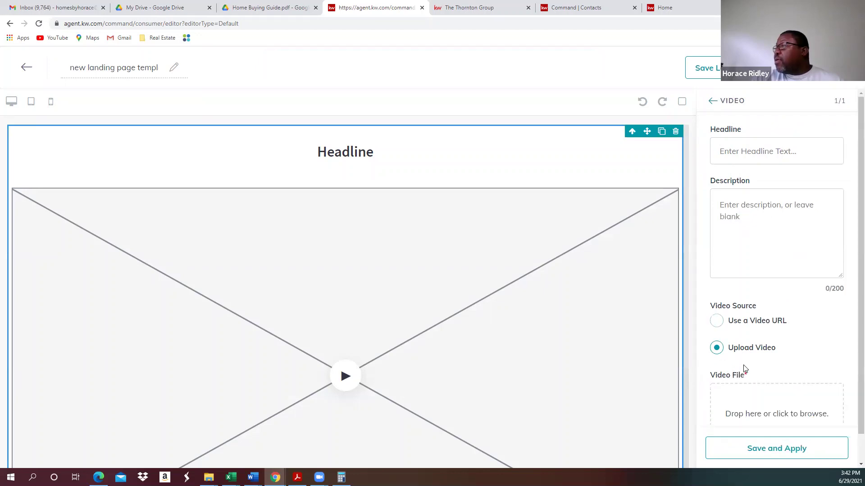
pyautogui.click(789, 416)
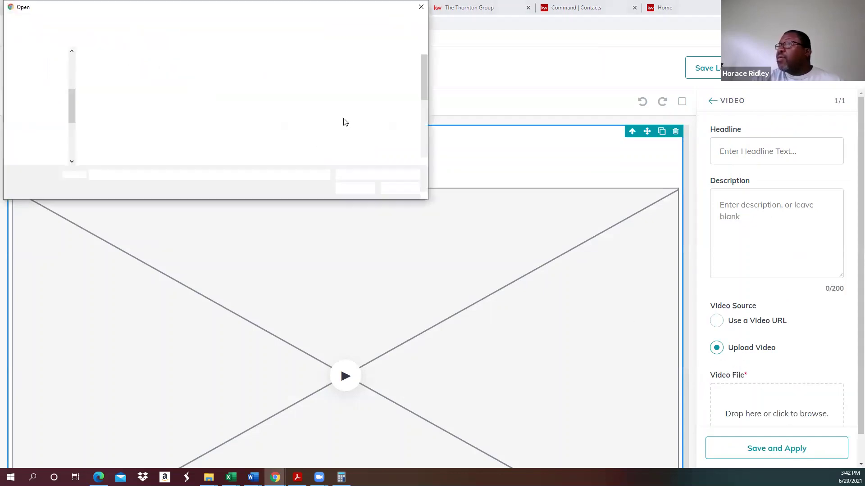
pyautogui.click(269, 100)
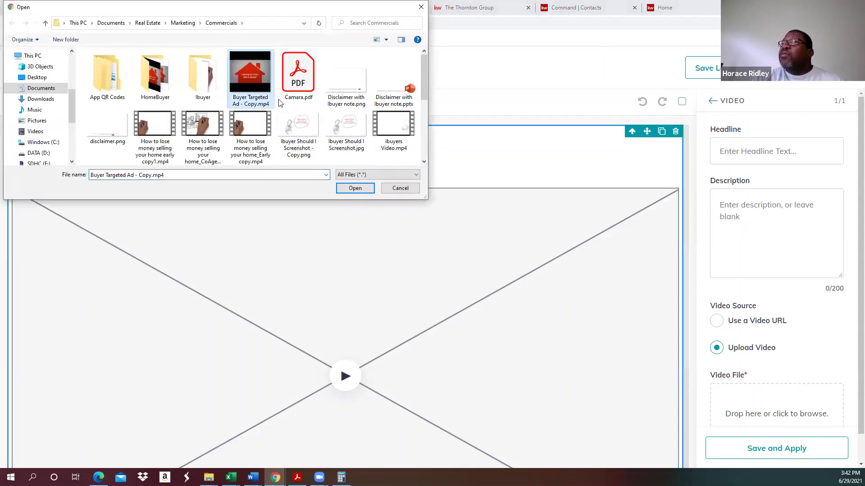
pyautogui.click(354, 188)
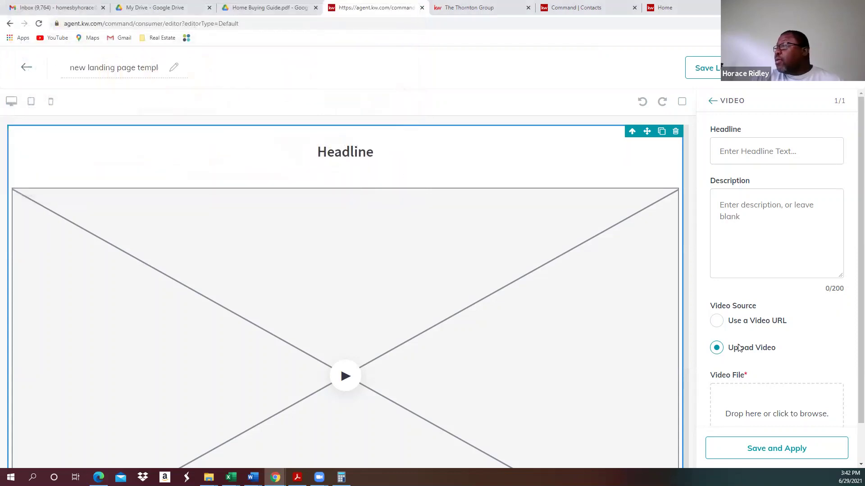
pyautogui.scroll(-1, 818, 342)
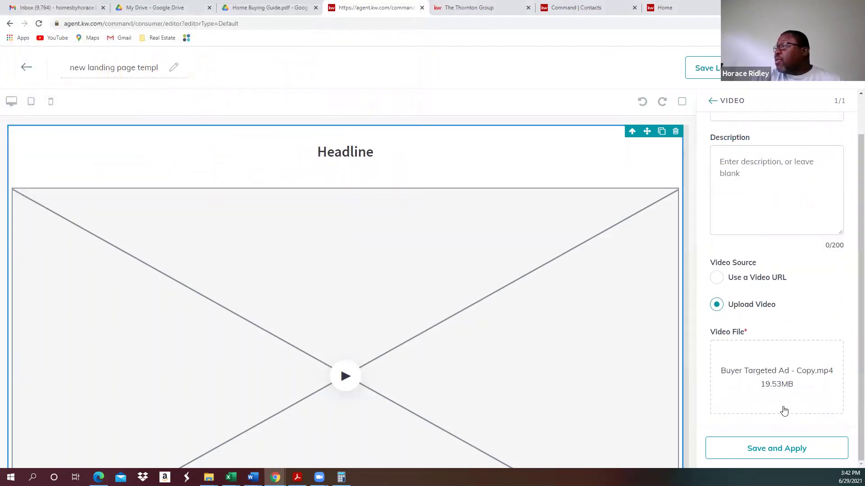
pyautogui.click(771, 449)
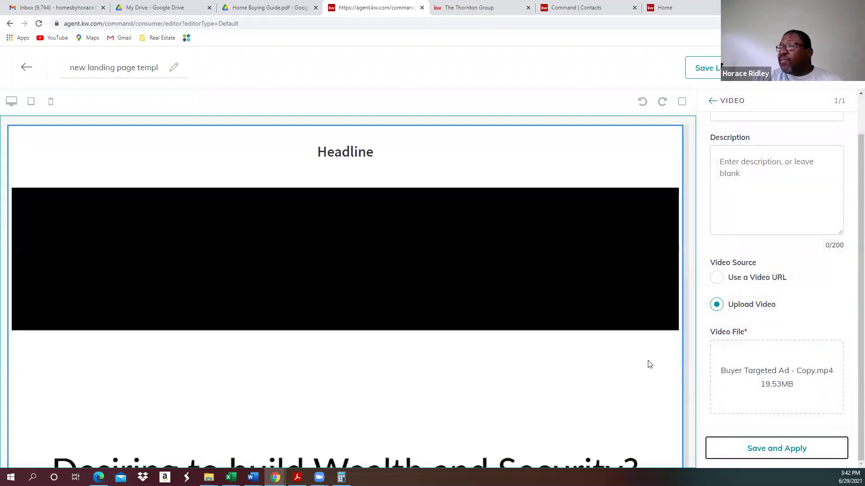
# - Play part of the uploaded video in the page preview, pause it and review the widget's layout
pyautogui.scroll(-7, 555, 266)
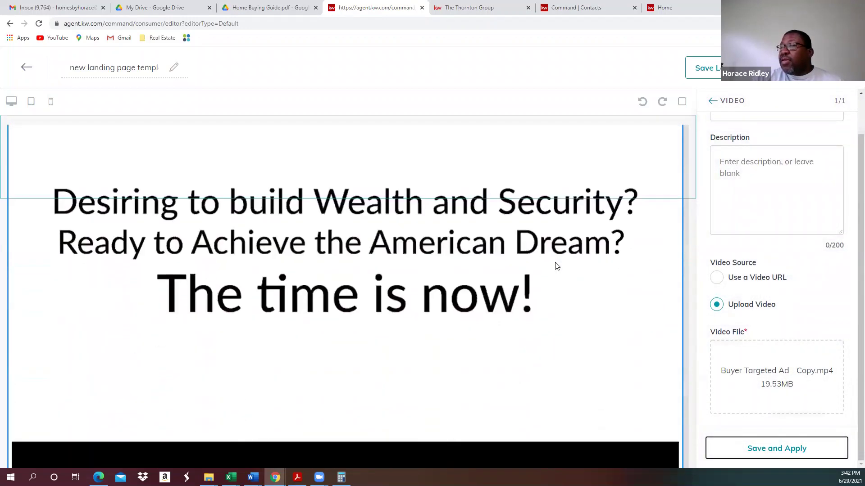
pyautogui.scroll(-2, 555, 266)
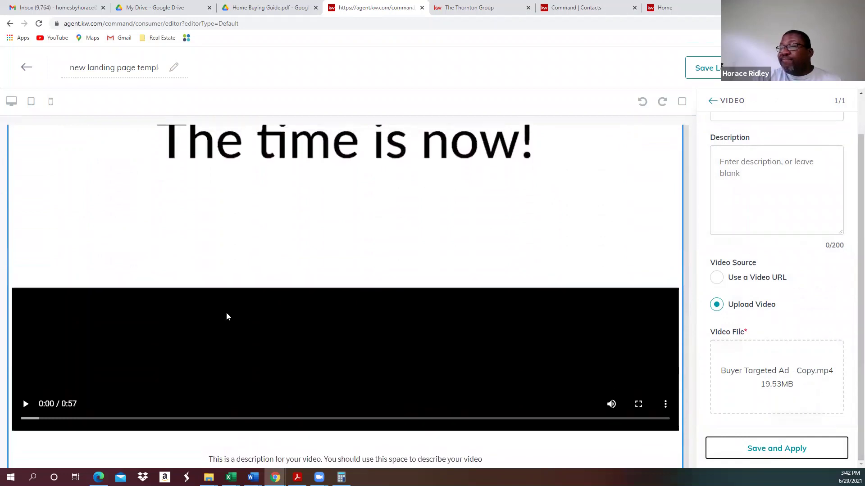
pyautogui.click(26, 404)
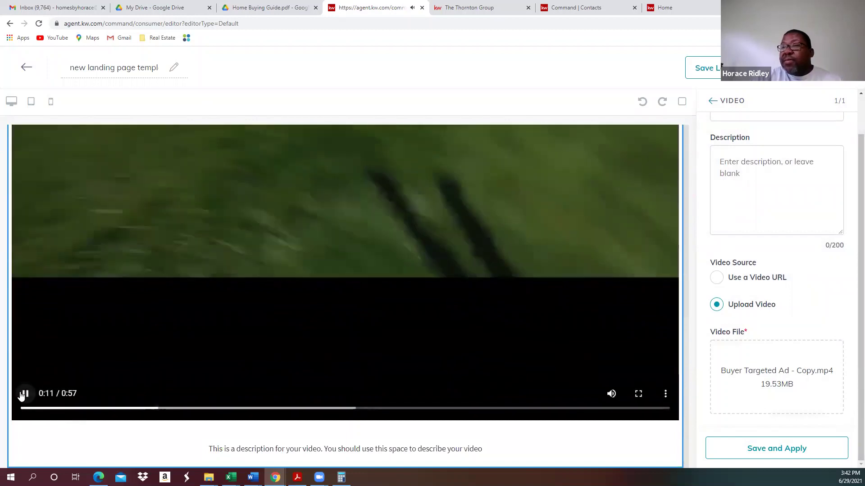
pyautogui.click(22, 396)
pyautogui.click(382, 323)
pyautogui.scroll(3, 382, 323)
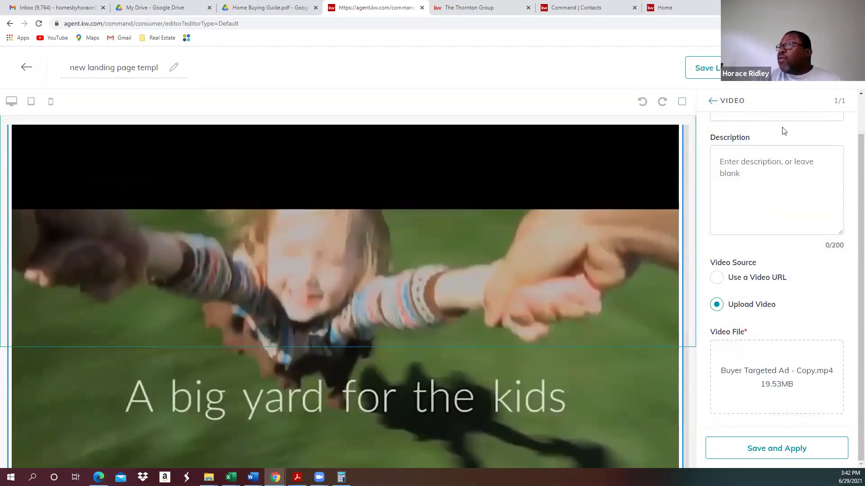
pyautogui.scroll(1, 659, 173)
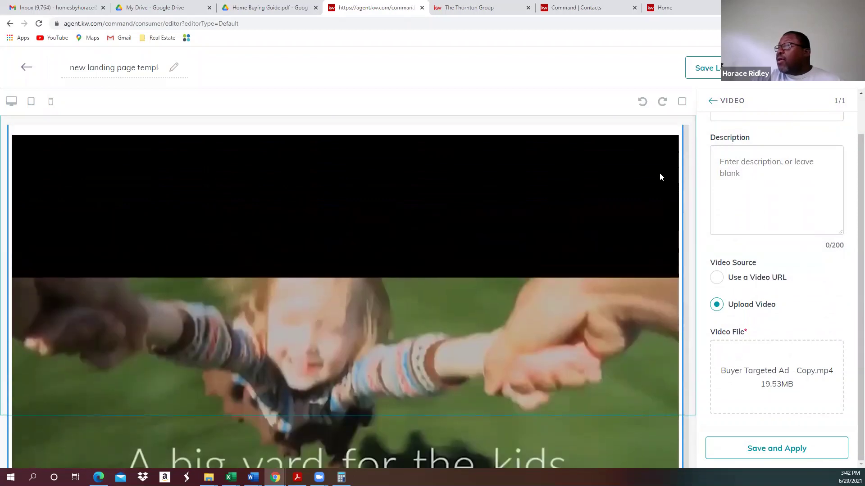
# - Name the landing page deleteme, save it and confirm updating the active page's published version
pyautogui.click(153, 69)
pyautogui.write('d')
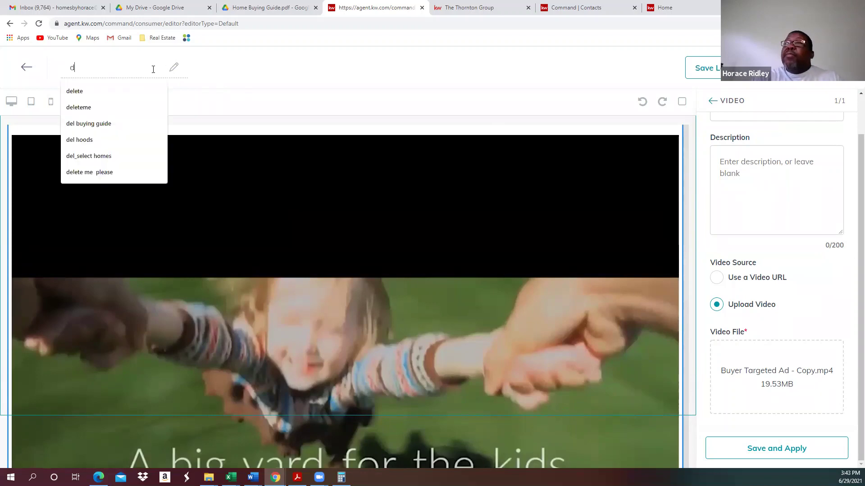
pyautogui.write('eleteme')
pyautogui.click(94, 106)
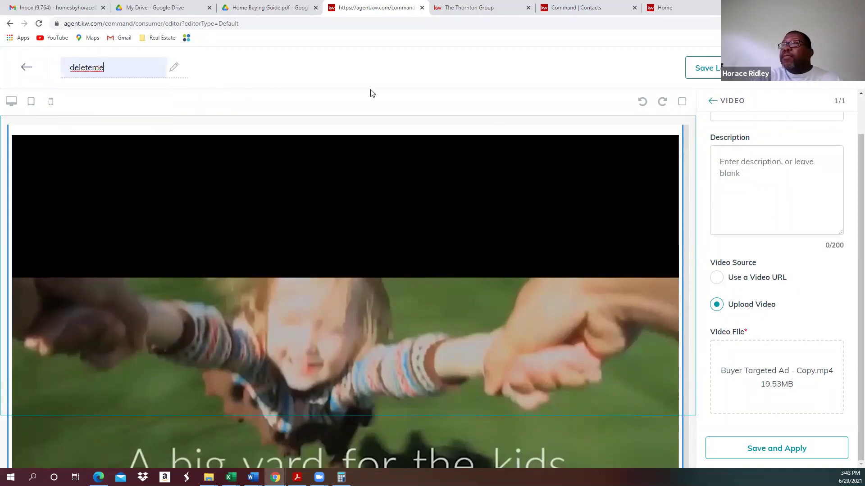
pyautogui.scroll(1, 808, 212)
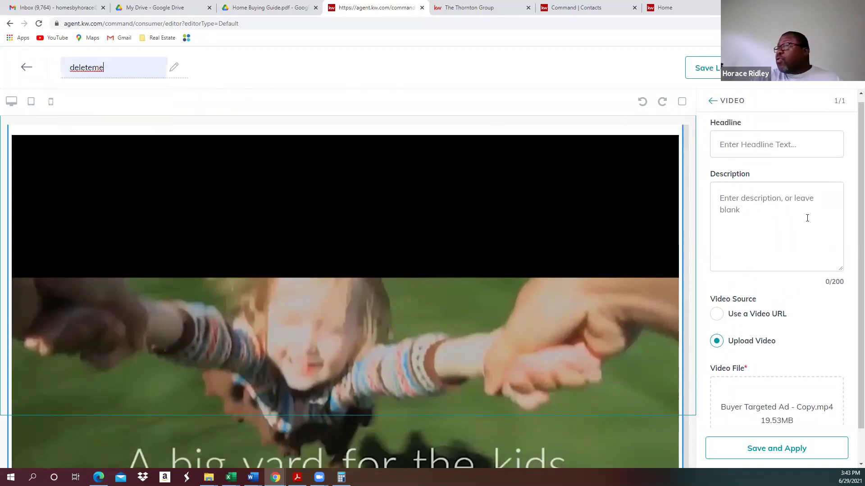
pyautogui.press('Return')
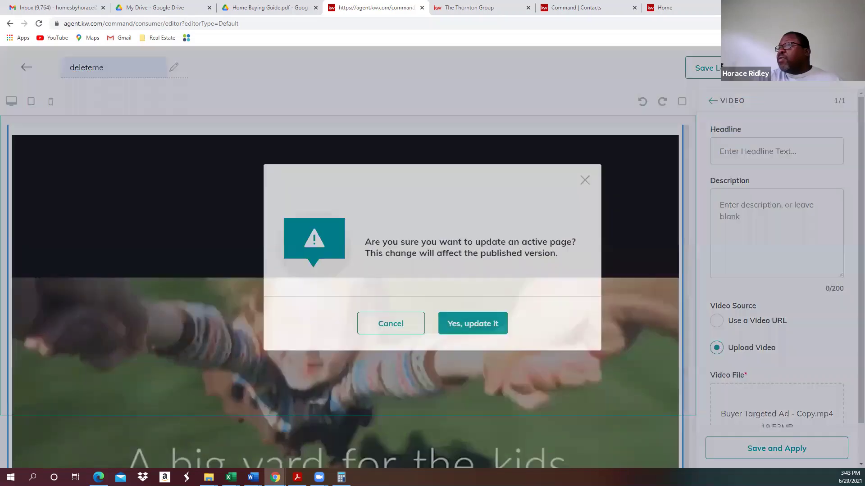
pyautogui.click(479, 325)
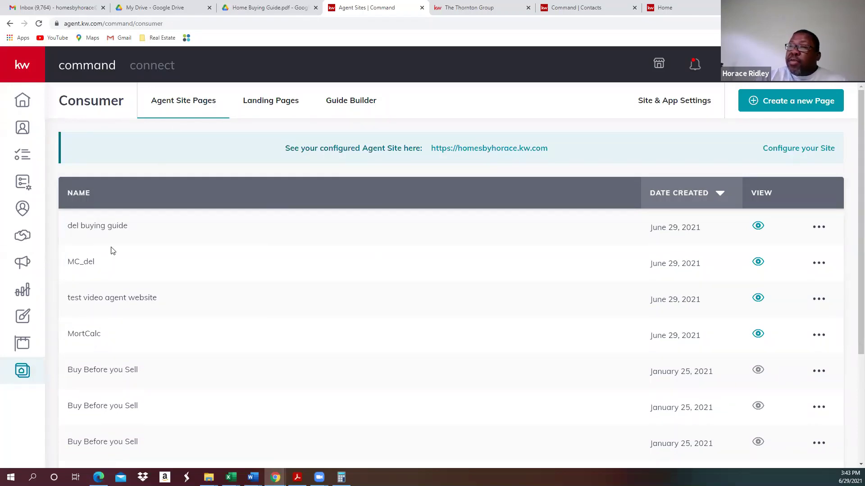
# - Open the published deleteme landing page from its listed URL in a new browser tab and try to play its lower video
pyautogui.click(270, 103)
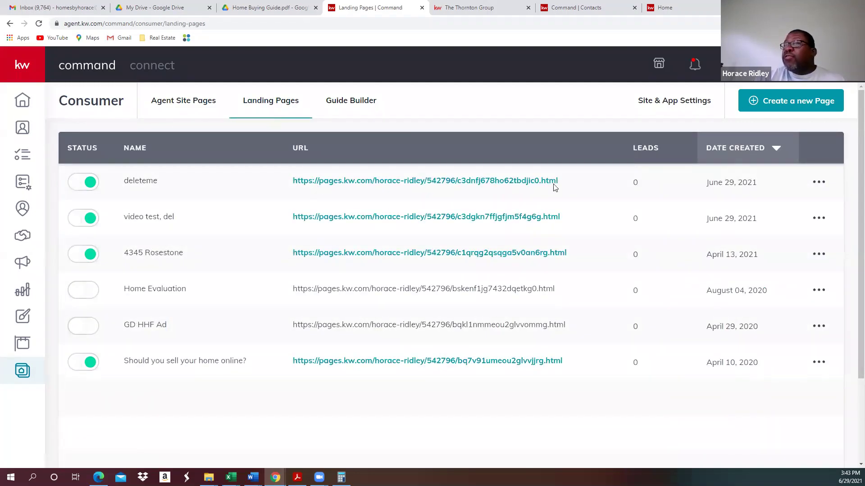
pyautogui.moveTo(357, 194); pyautogui.dragTo(291, 182)
pyautogui.hotkey('ctrl', 'c')
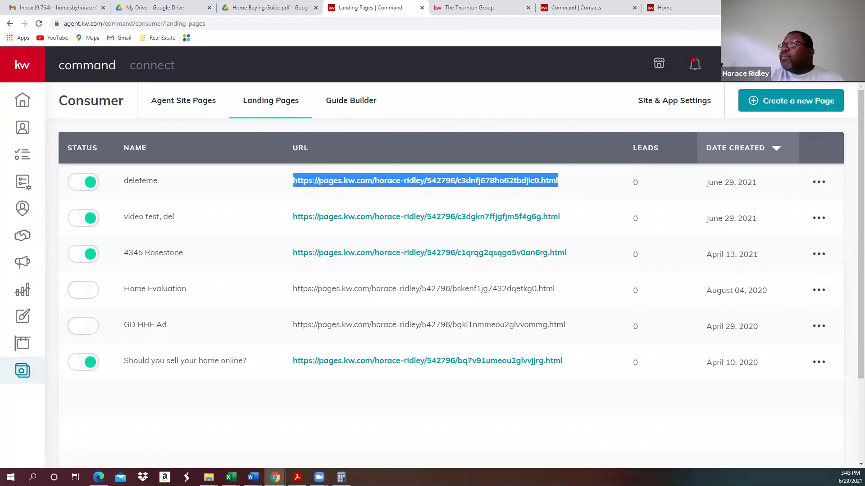
pyautogui.hotkey('ctrl', 't')
pyautogui.hotkey('ctrl', 'v')
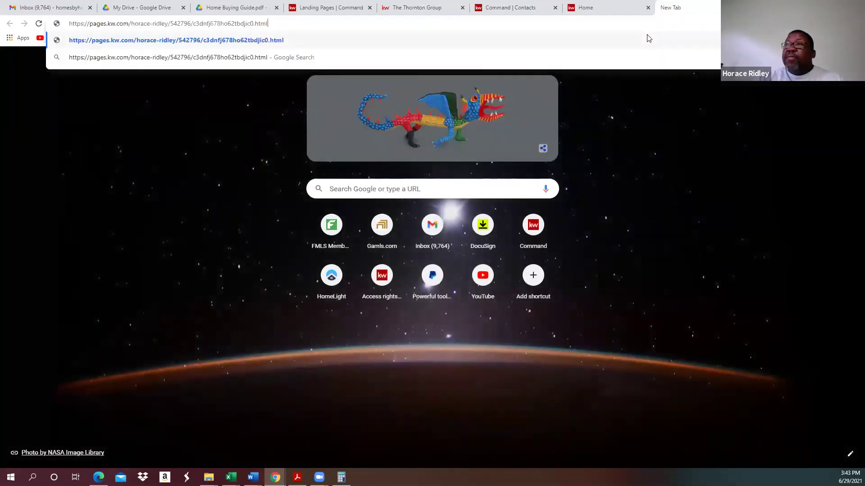
pyautogui.press('Return')
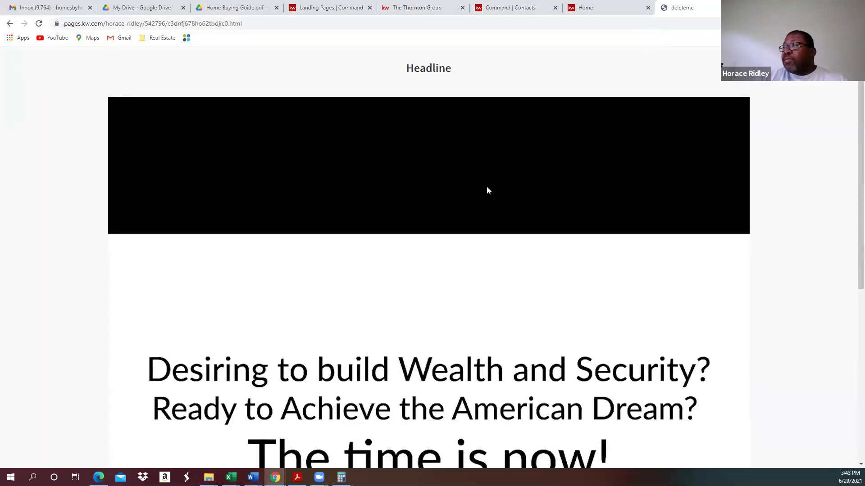
pyautogui.scroll(-4, 486, 190)
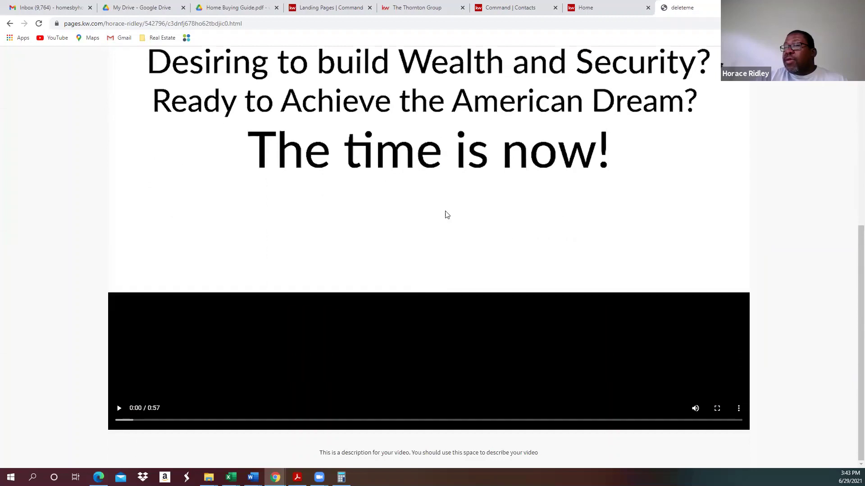
pyautogui.click(120, 408)
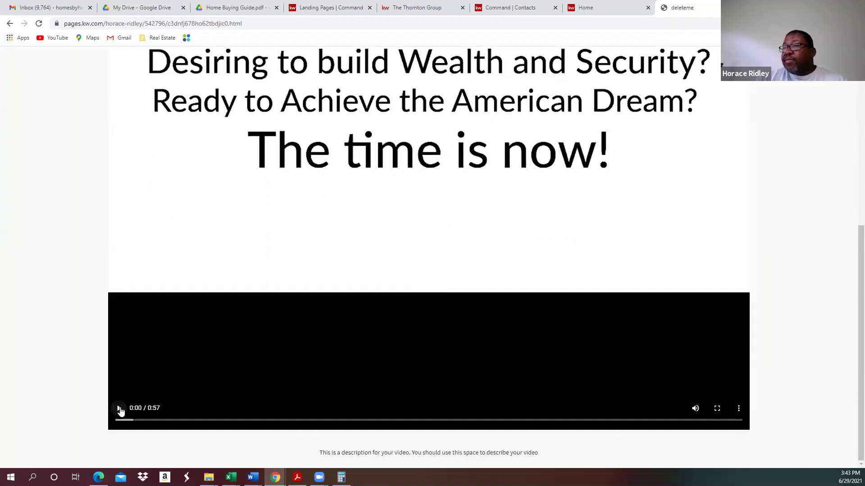
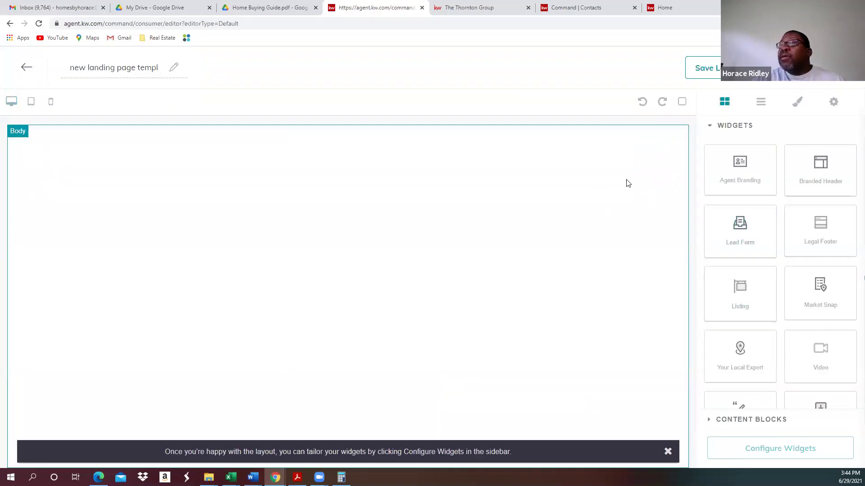
# - Rename the new blank landing page as del1
pyautogui.click(142, 69)
pyautogui.write('del1')
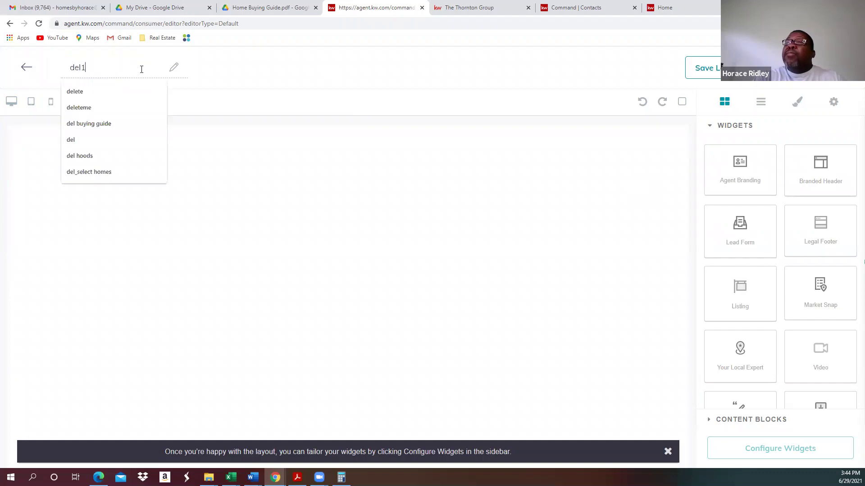
pyautogui.press('Return')
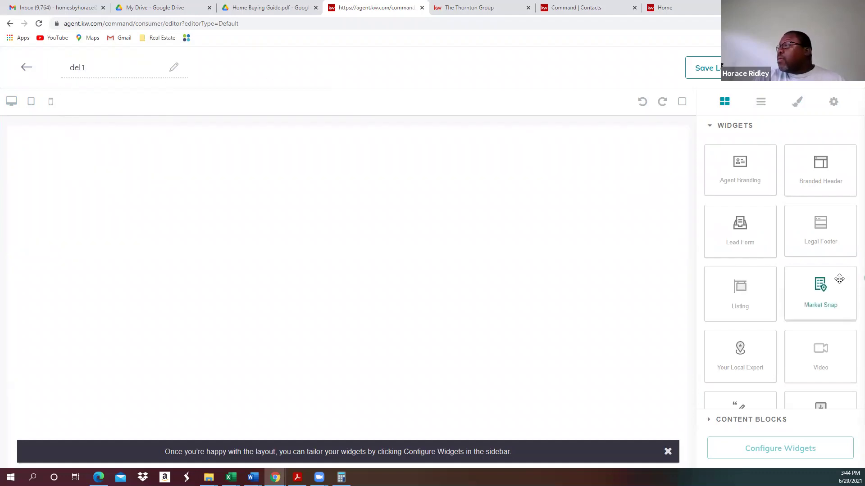
# - Add a Video widget to the del1 landing page and open its configuration settings
pyautogui.moveTo(819, 354); pyautogui.dragTo(578, 282)
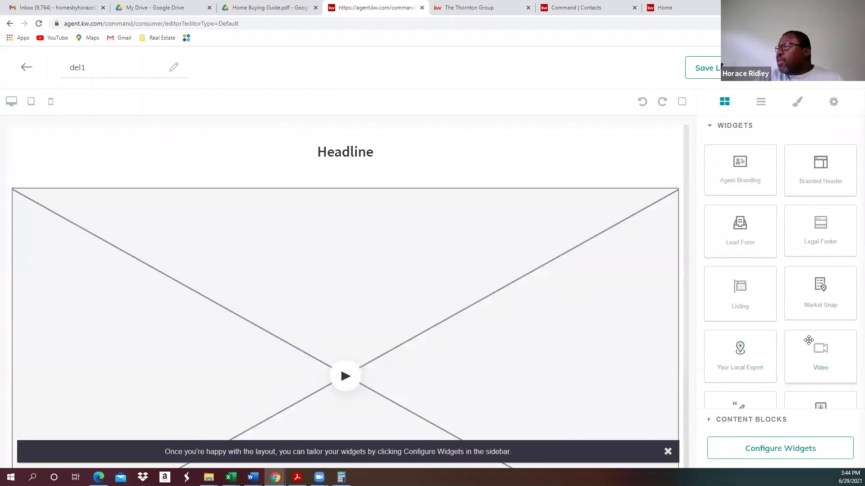
pyautogui.scroll(-1, 806, 383)
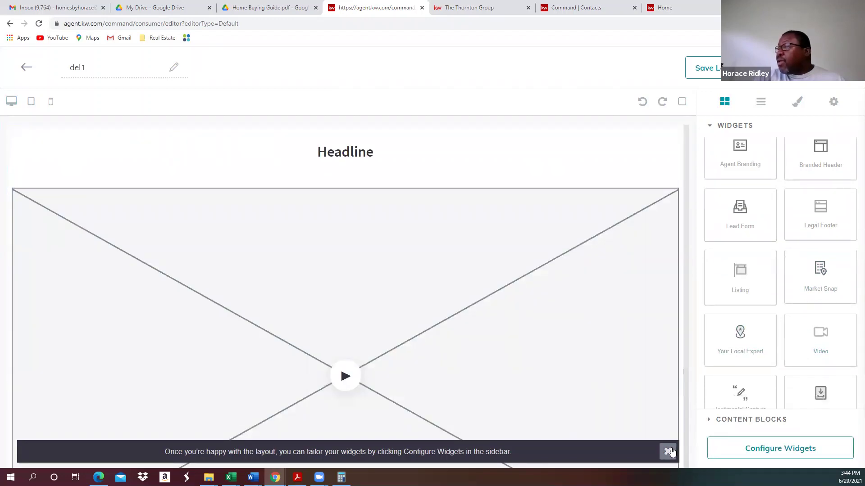
pyautogui.click(668, 452)
pyautogui.click(725, 452)
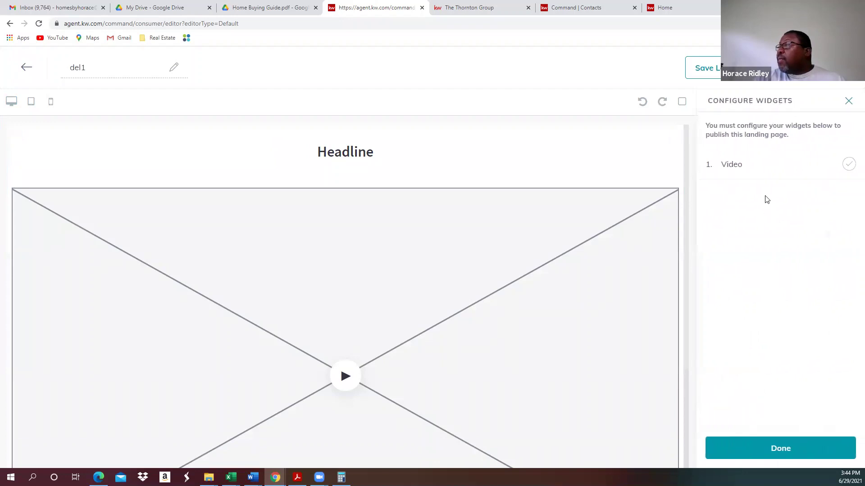
pyautogui.click(733, 166)
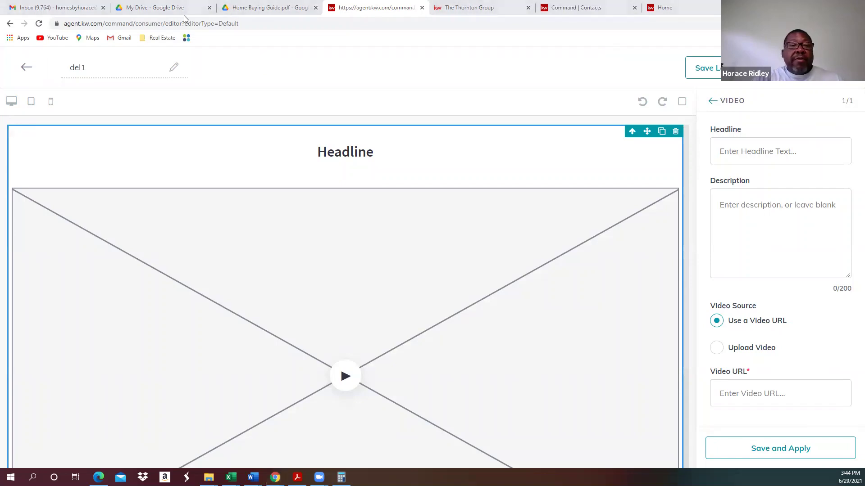
# - Switch to the YouTube page of The Truth When Corporate America Buys your home and close its Embed Video dialog
pyautogui.hotkey('alt', 'Tab')
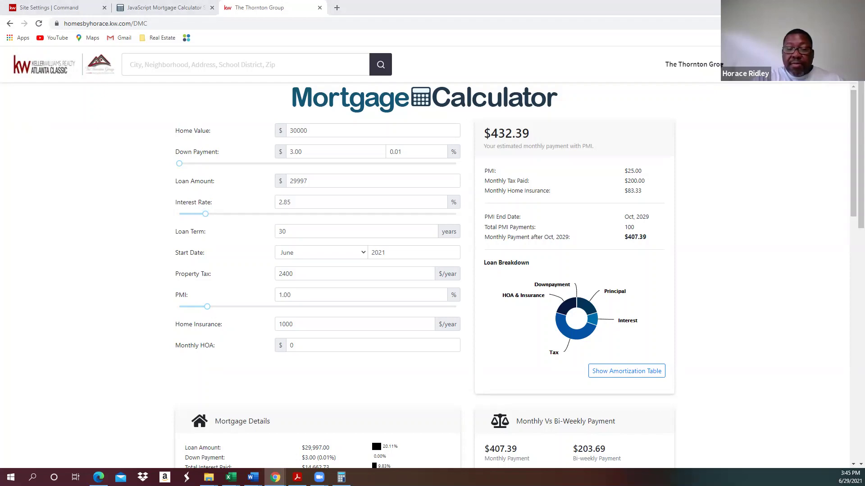
pyautogui.hotkey('alt', 'Tab')
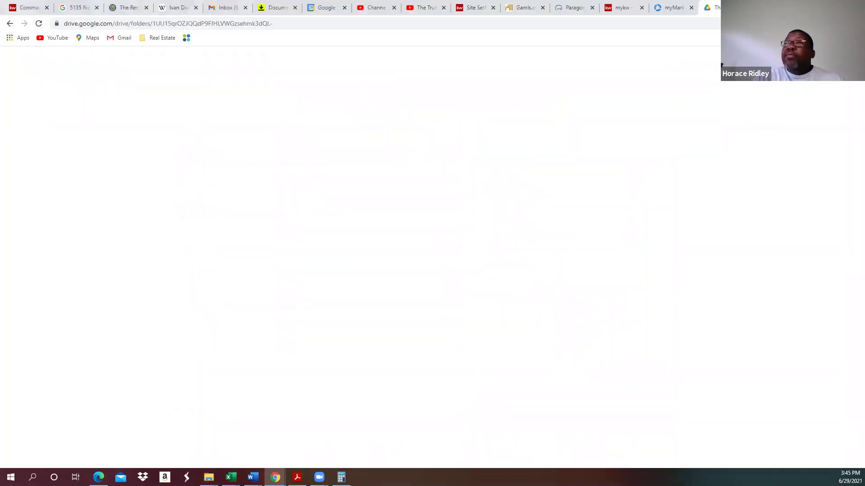
pyautogui.click(372, 9)
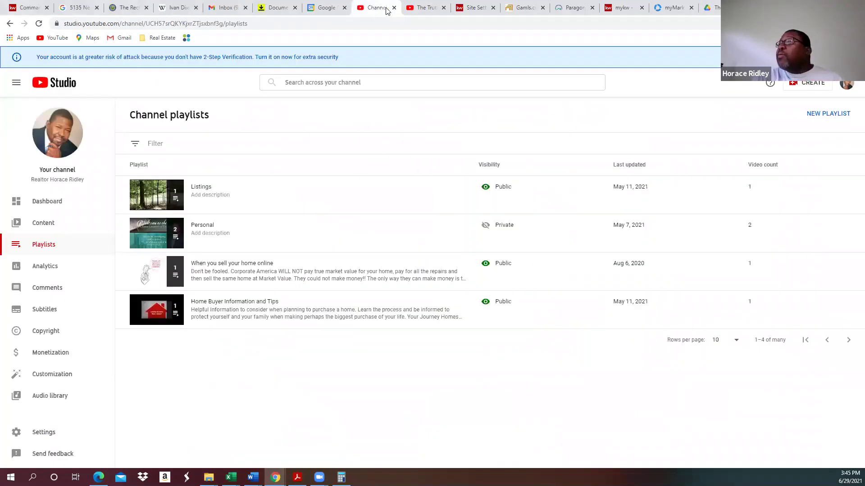
pyautogui.click(426, 9)
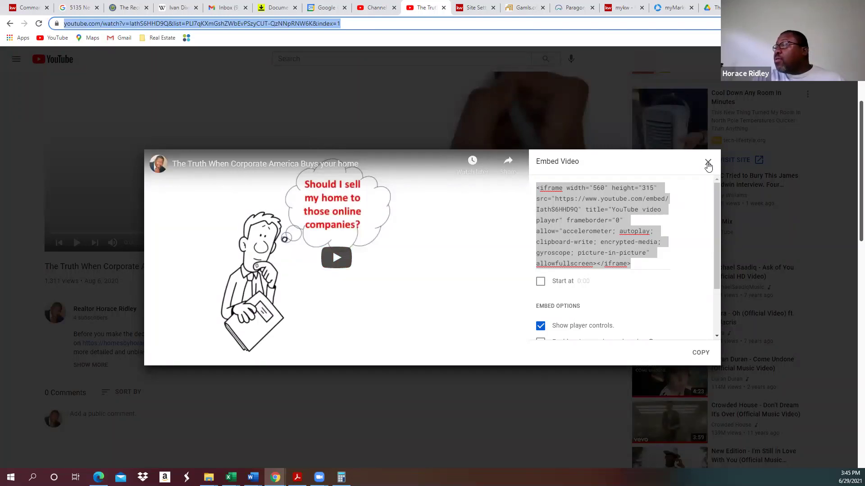
pyautogui.click(707, 165)
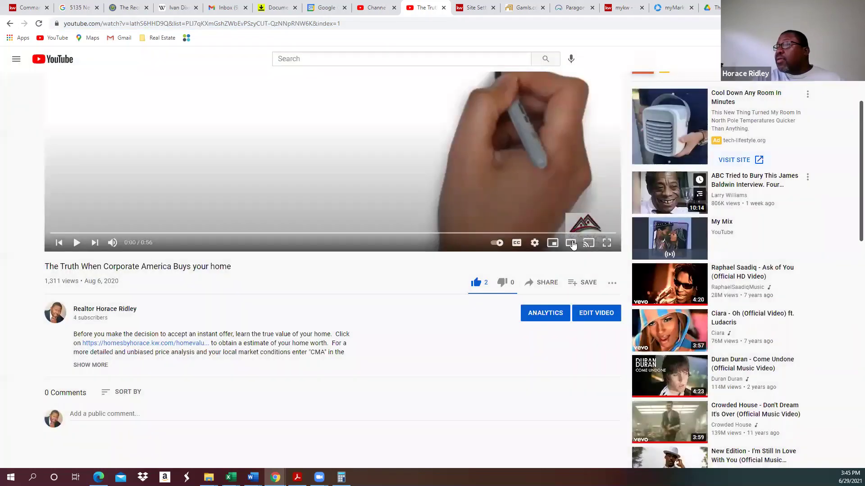
# - Copy the share link of the YouTube video The Truth When Corporate America Buys your home
pyautogui.click(540, 286)
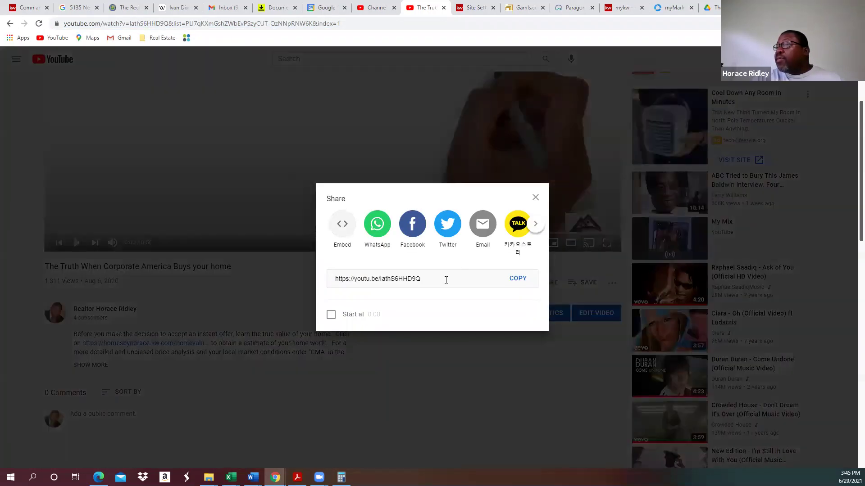
pyautogui.click(446, 278)
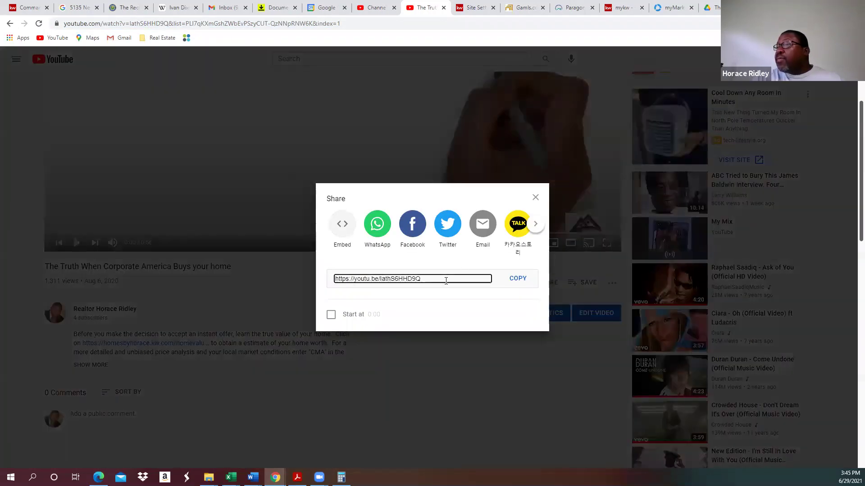
pyautogui.click(218, 299)
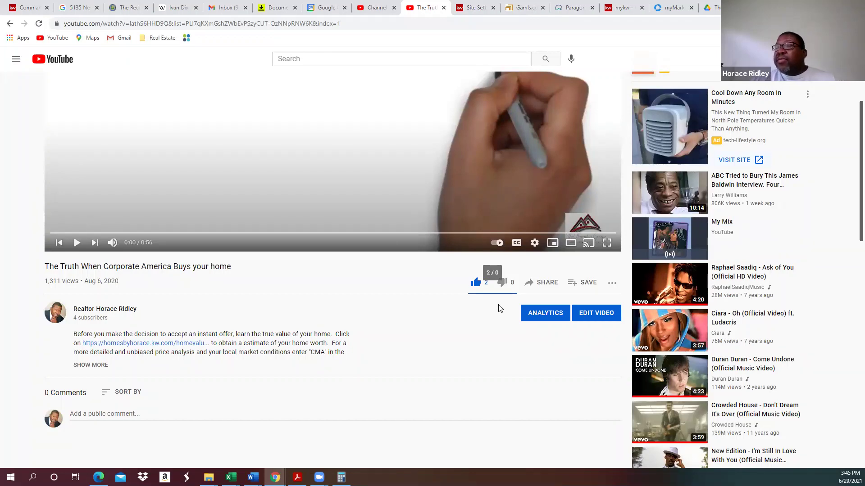
pyautogui.click(545, 287)
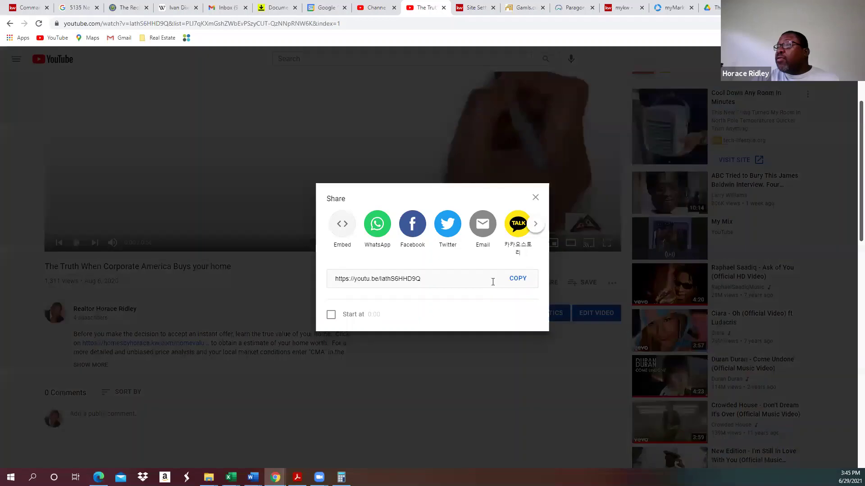
pyautogui.click(517, 279)
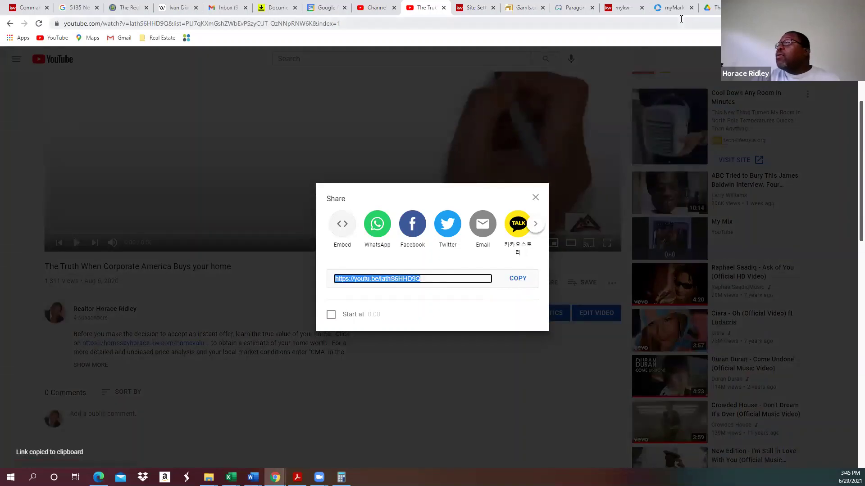
pyautogui.click(531, 9)
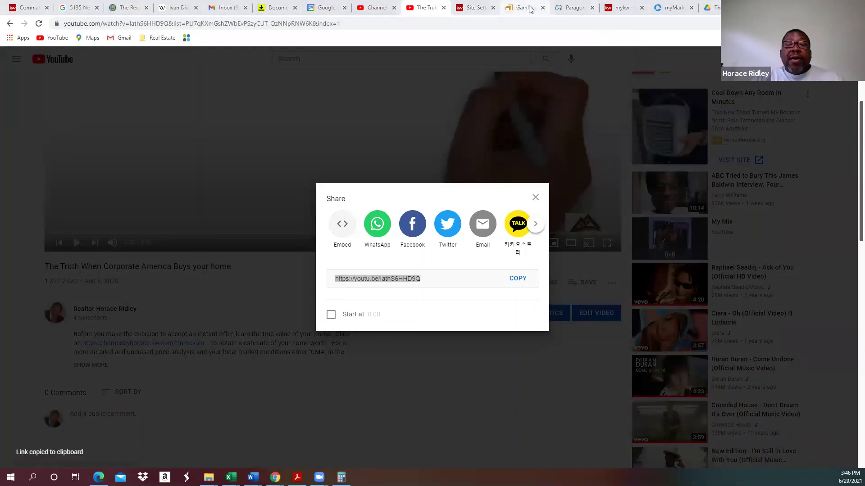
pyautogui.hotkey('alt', 'Tab')
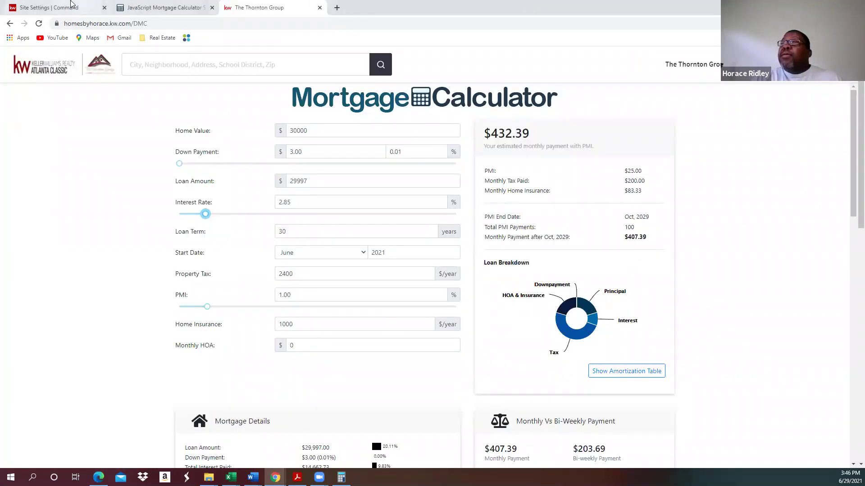
pyautogui.click(75, 11)
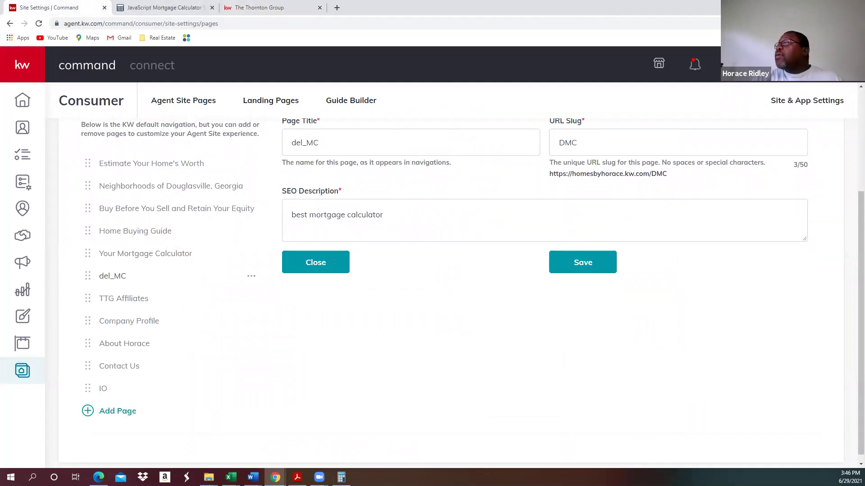
pyautogui.hotkey('alt', 'Tab')
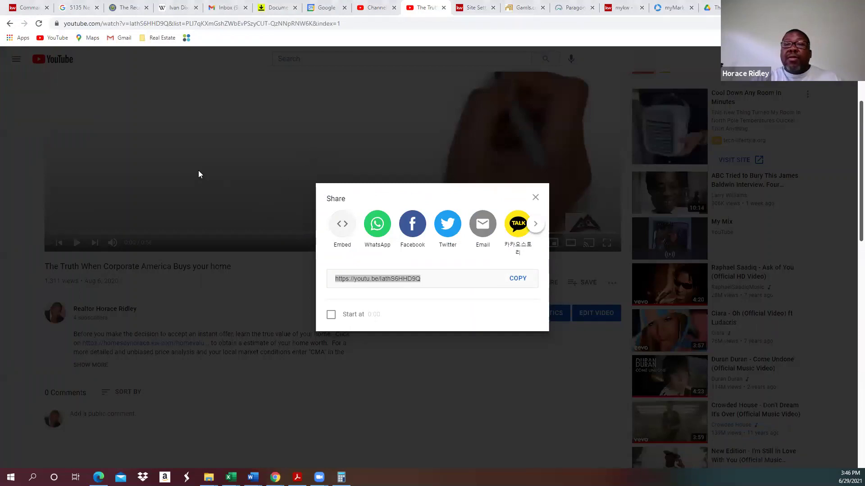
pyautogui.hotkey('alt', 'Tab')
pyautogui.click(758, 402)
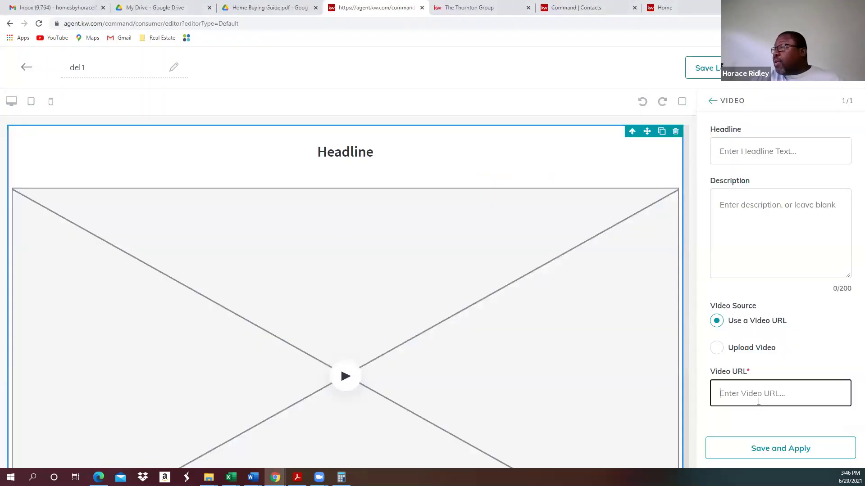
pyautogui.write('https://youtu.be/IathS6HHD9Q')
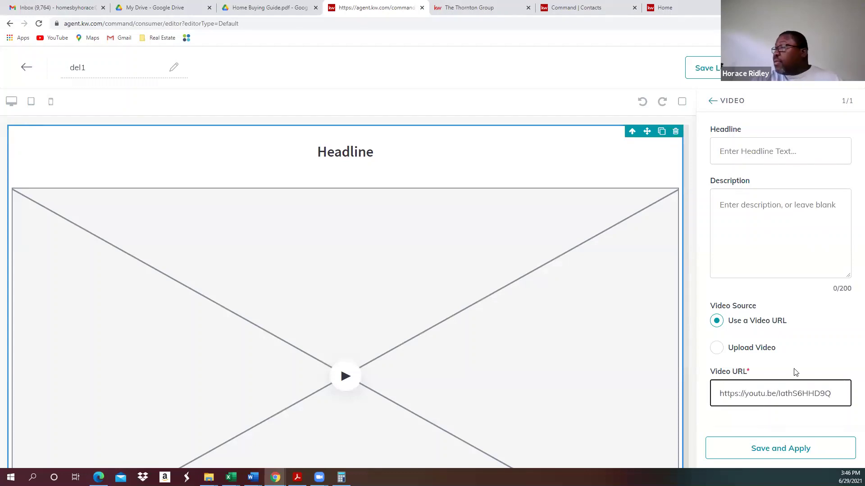
pyautogui.click(789, 450)
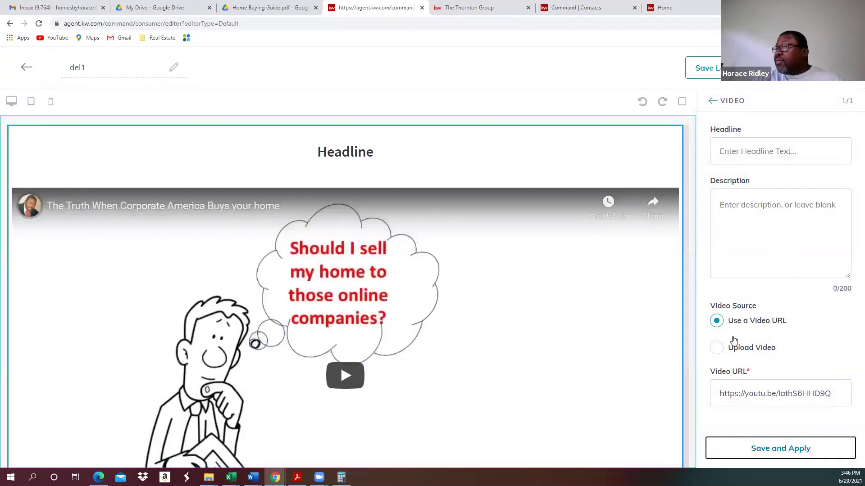
# - Play and pause the embedded video in the del1 editor, and save the landing page, confirming the update of the active page
pyautogui.scroll(-3, 679, 308)
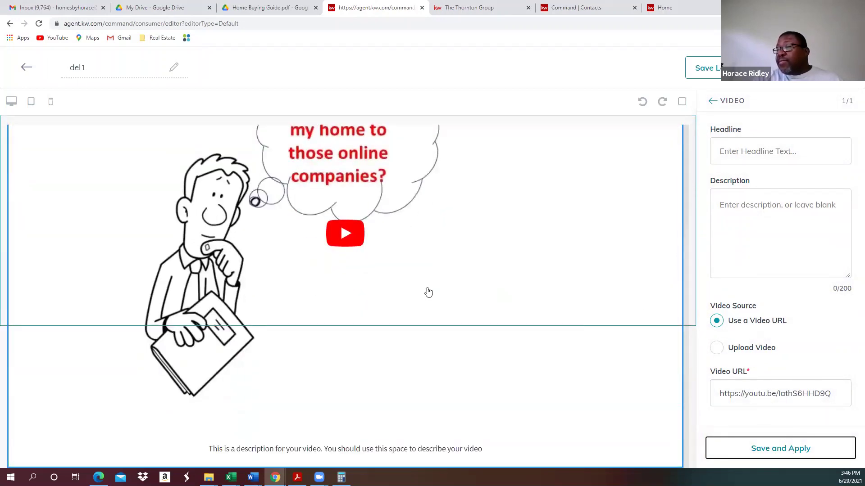
pyautogui.click(347, 231)
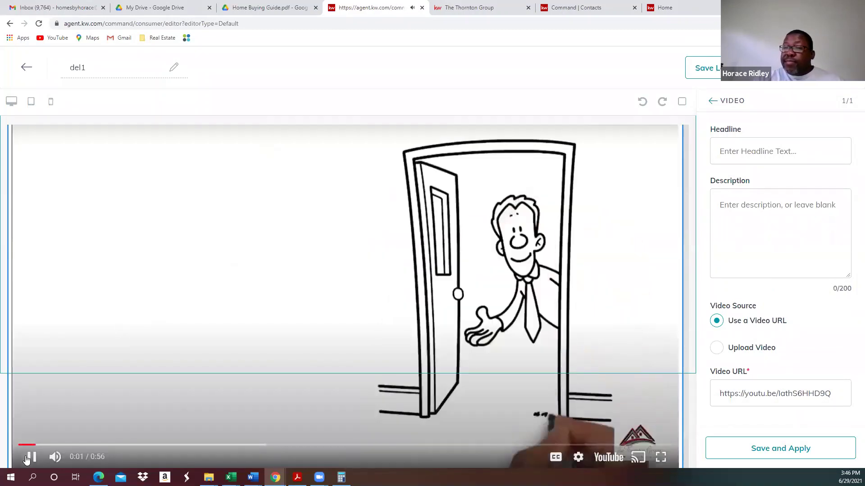
pyautogui.click(31, 458)
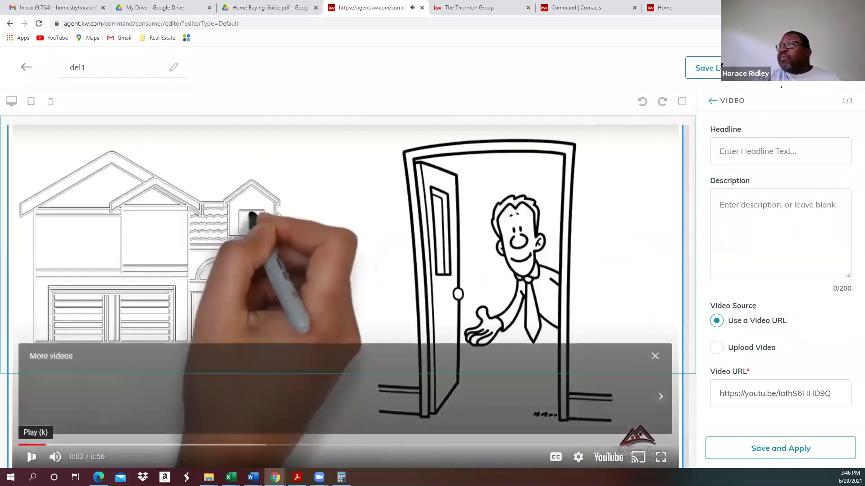
pyautogui.click(726, 67)
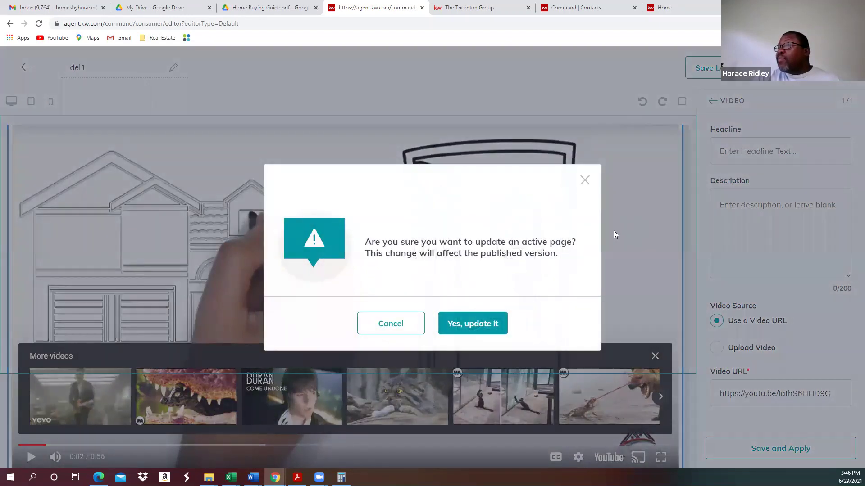
pyautogui.click(481, 321)
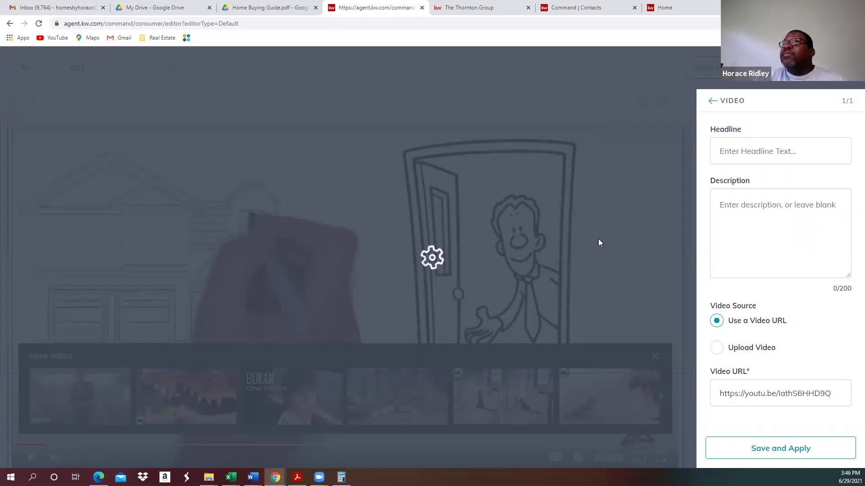
# - Close the My Drive, Home Buying Guide.pdf and Home neighborhood snapshot browser tabs
pyautogui.click(209, 8)
pyautogui.click(209, 8)
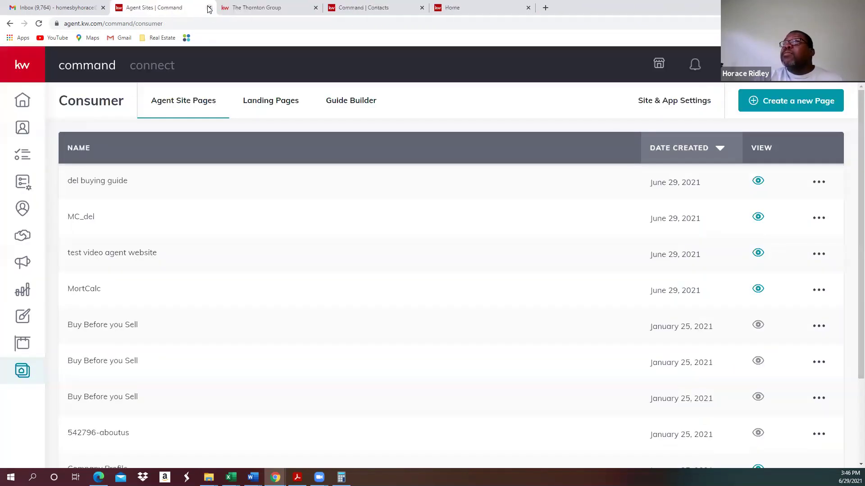
pyautogui.click(475, 8)
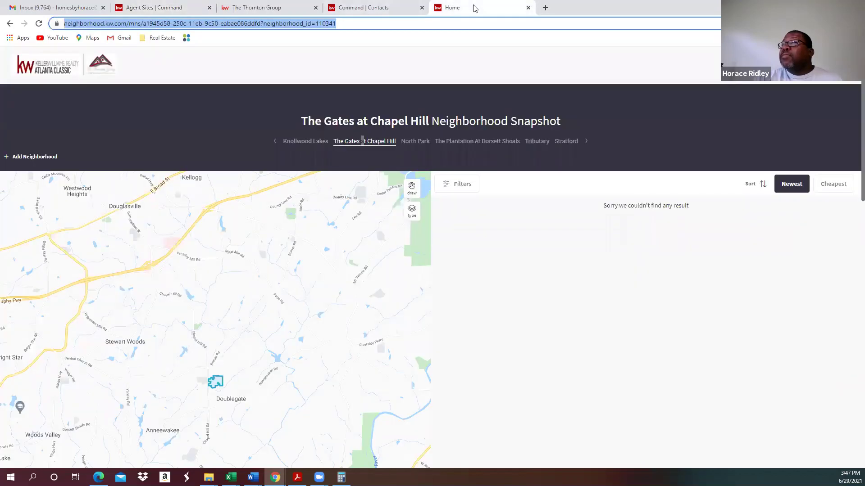
pyautogui.click(528, 8)
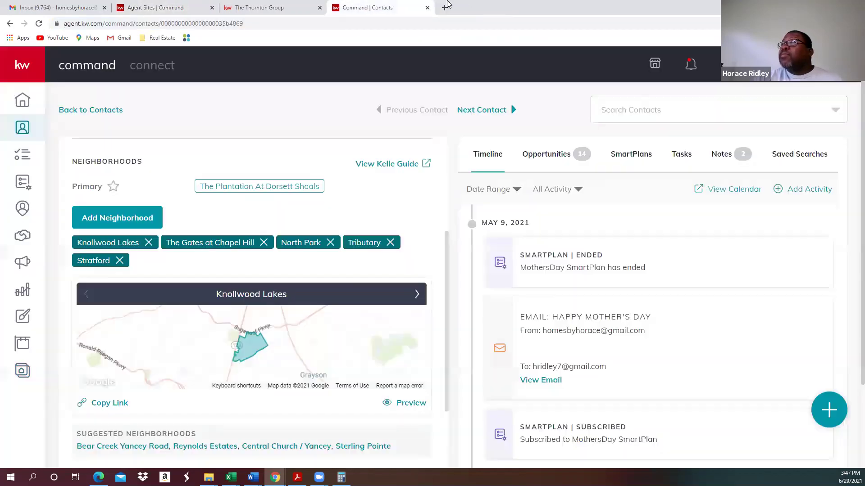
# - Open the published del1 page from the Landing Pages list and play its video briefly before pausing it
pyautogui.click(264, 8)
pyautogui.click(162, 8)
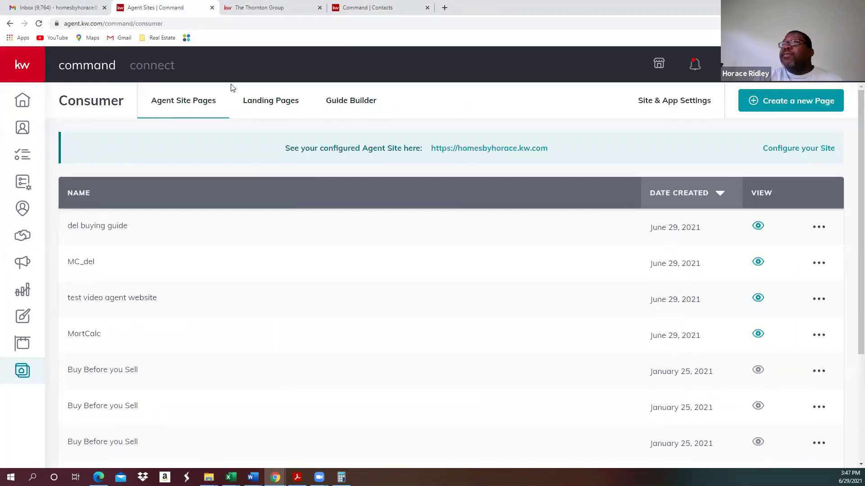
pyautogui.click(263, 101)
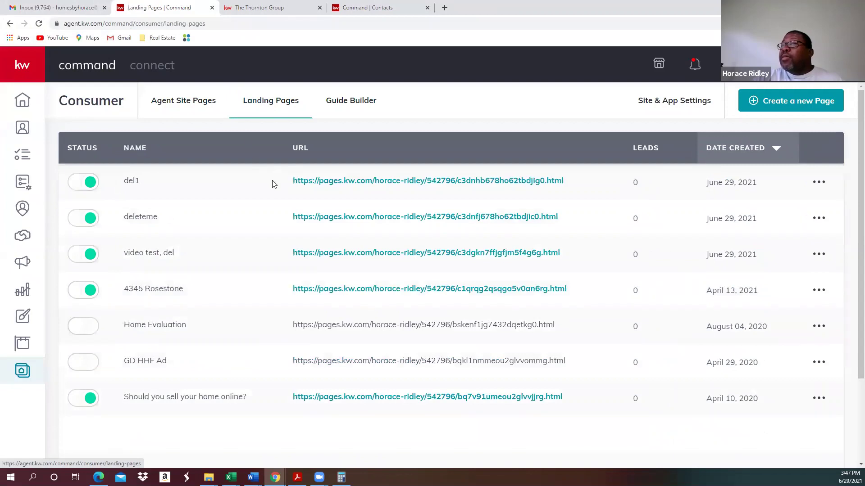
pyautogui.click(553, 182)
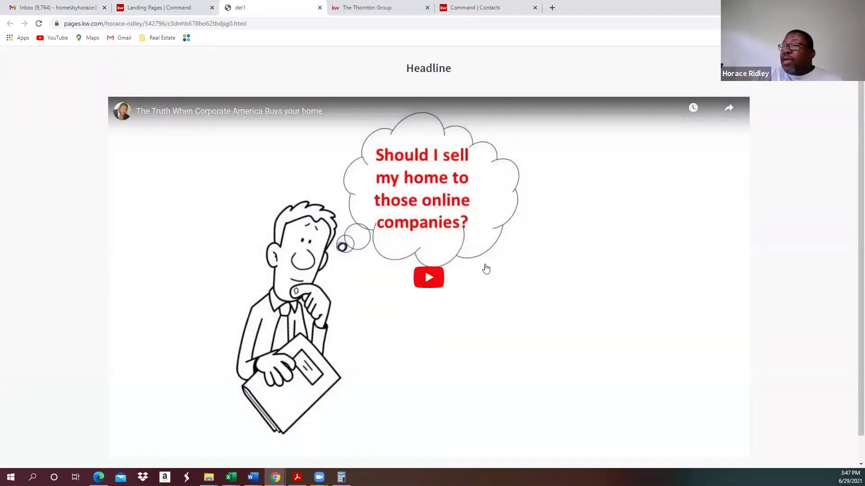
pyautogui.click(431, 282)
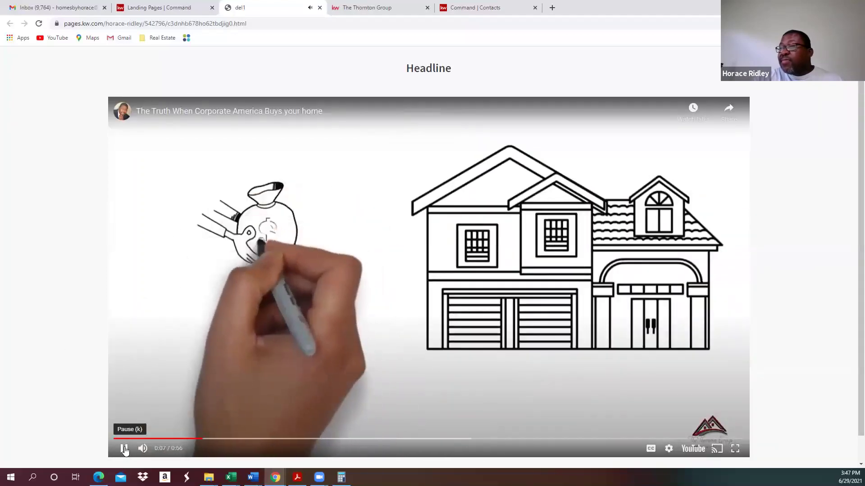
pyautogui.click(125, 450)
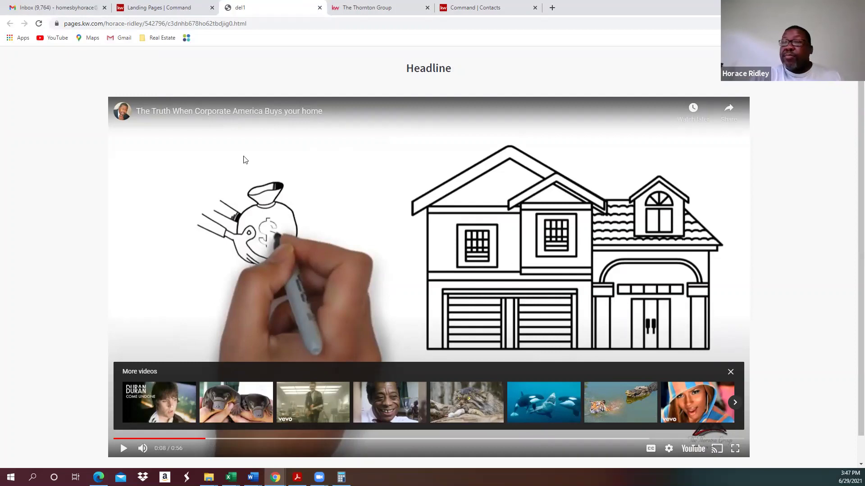
# - Return to the Landing Pages list, create a new agent site sub-page and add a Company Profile widget to it
pyautogui.click(472, 9)
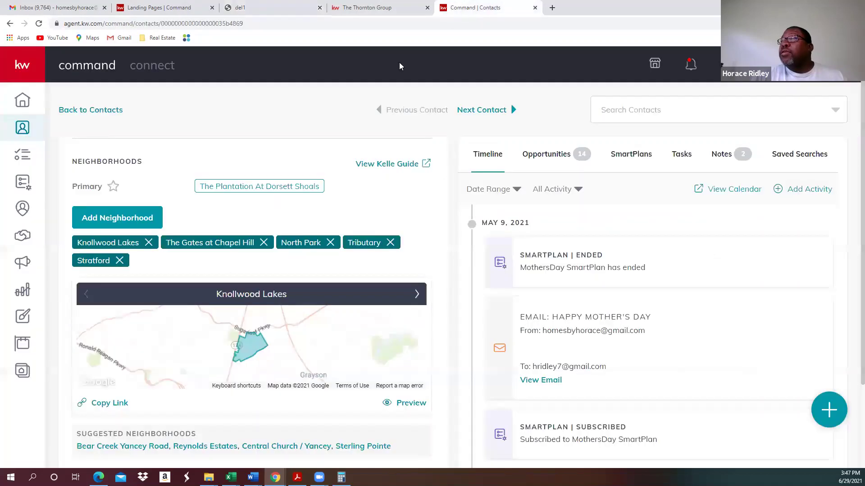
pyautogui.click(153, 7)
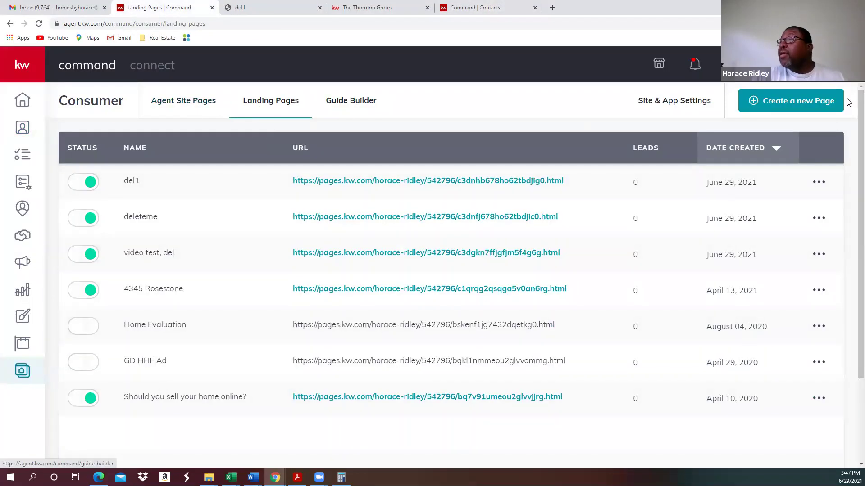
pyautogui.click(794, 102)
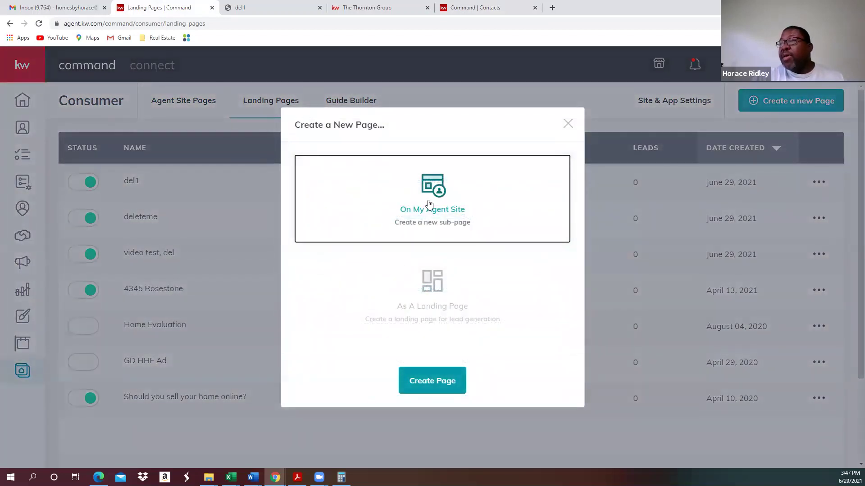
pyautogui.click(436, 380)
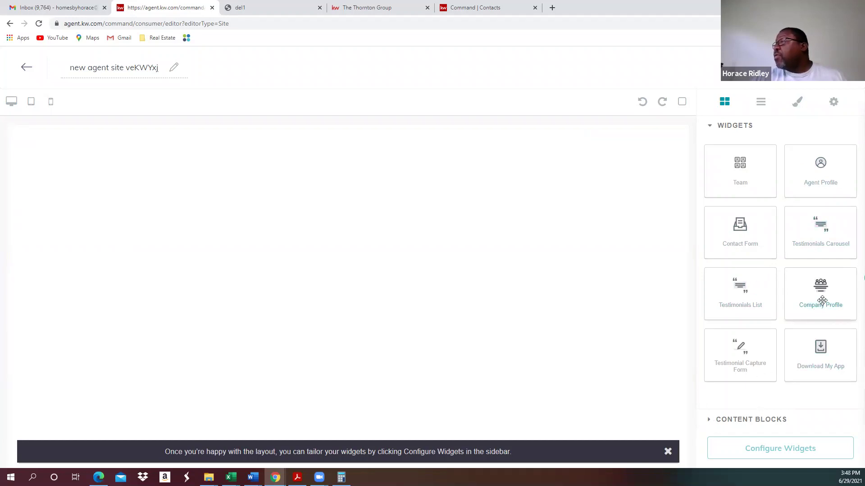
pyautogui.moveTo(820, 288); pyautogui.dragTo(546, 232)
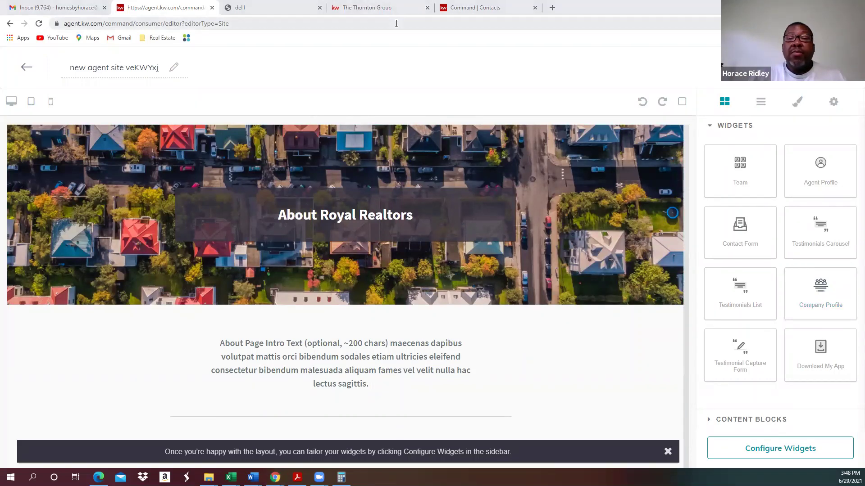
# - Switch to the YouTube page of The Truth When Corporate America Buys your home and copy the video's full iframe embed code
pyautogui.hotkey('alt', 'Tab')
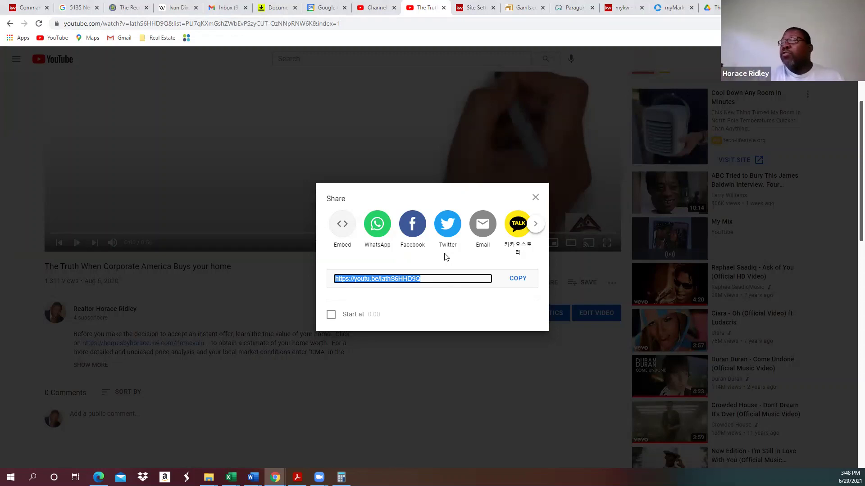
pyautogui.click(342, 225)
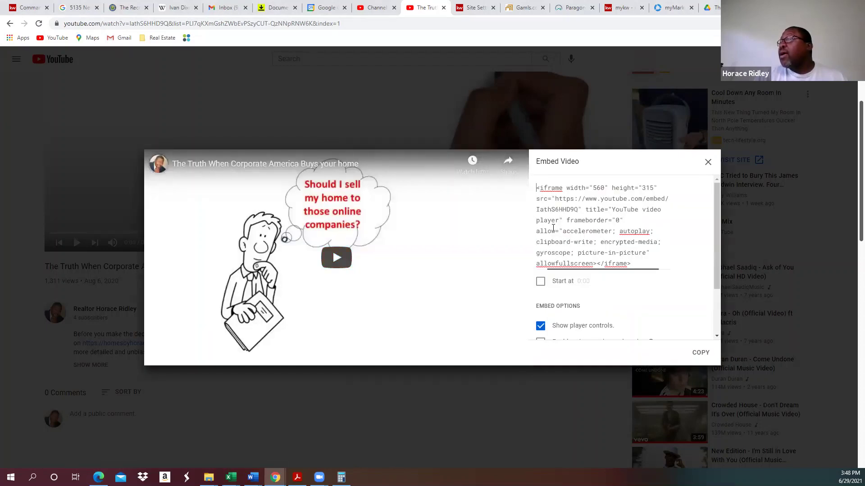
pyautogui.moveTo(537, 189); pyautogui.dragTo(641, 277)
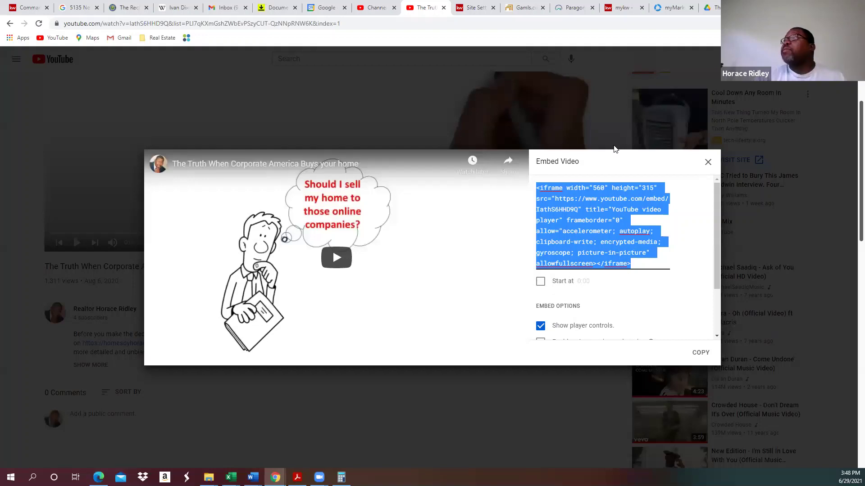
pyautogui.click(633, 94)
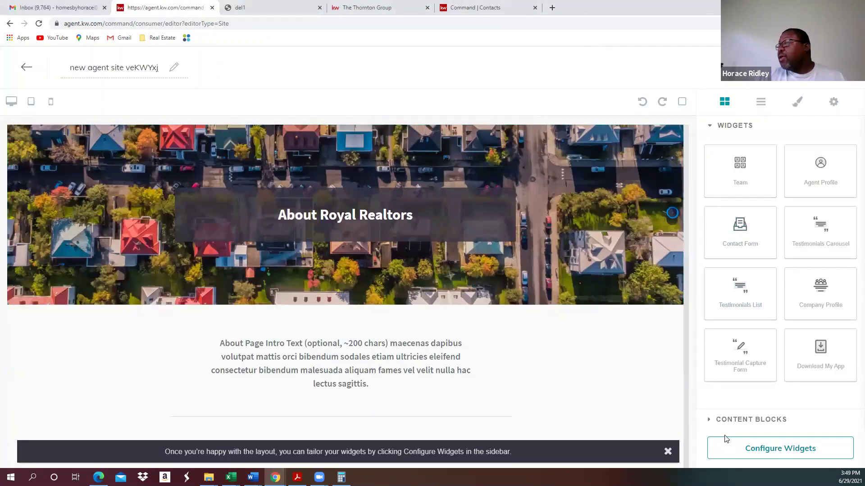
# - Return to the new agent site page, open the Company Profile widget's configuration and rename the page del3
pyautogui.click(755, 452)
pyautogui.click(743, 170)
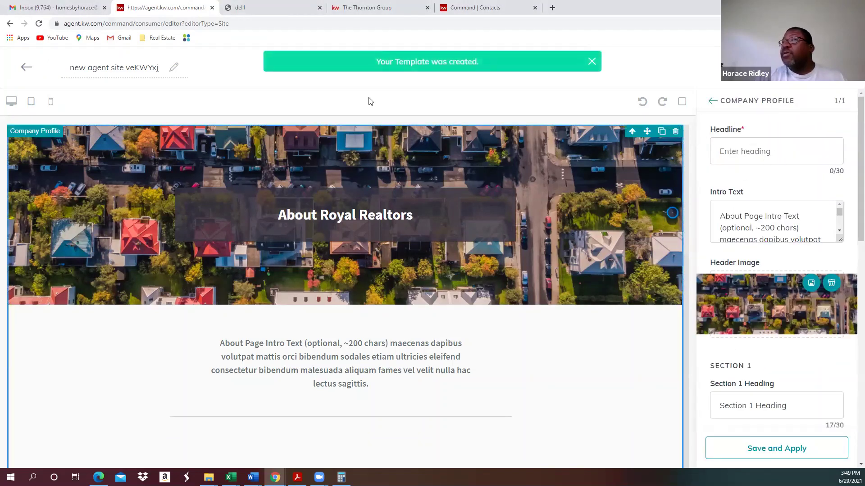
pyautogui.click(120, 66)
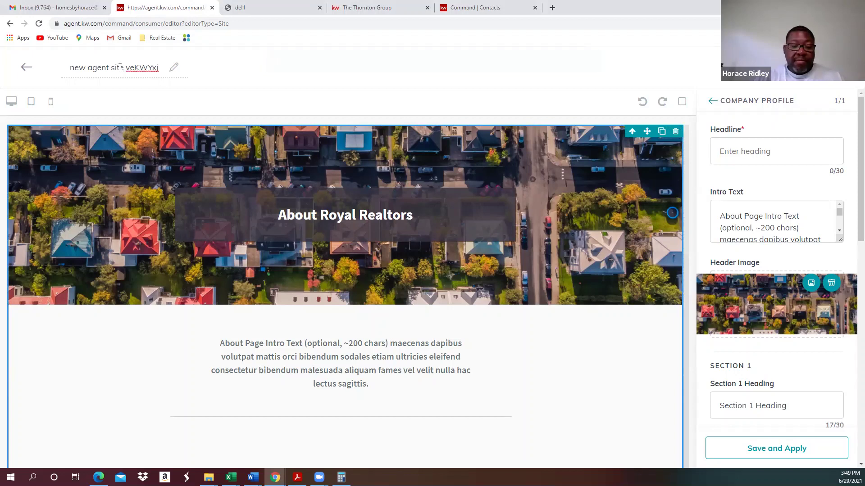
pyautogui.tripleClick(120, 67)
pyautogui.write('del3')
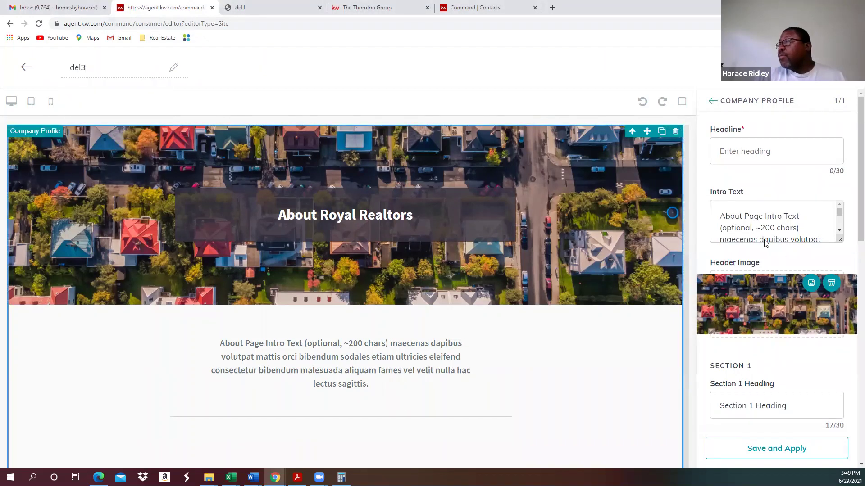
# - Replace the Company Profile widget's intro text with the copied YouTube embed code
pyautogui.click(720, 208)
pyautogui.hotkey('ctrl', 'a')
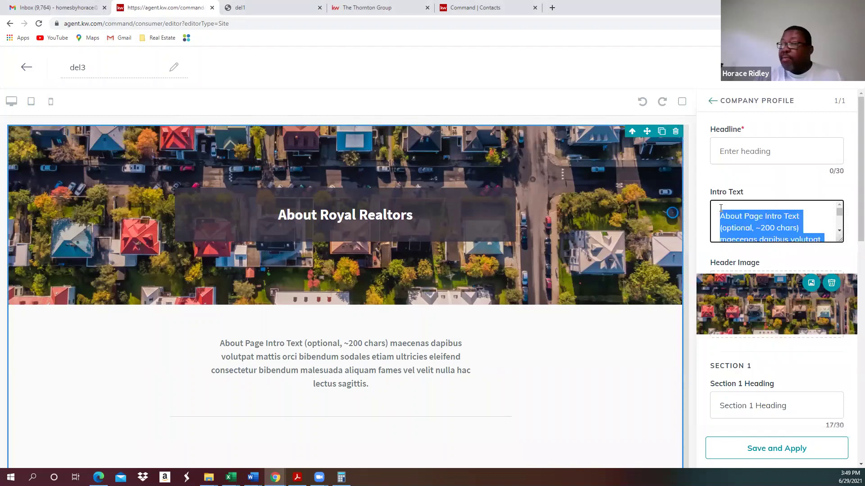
pyautogui.hotkey('ctrl', 'v')
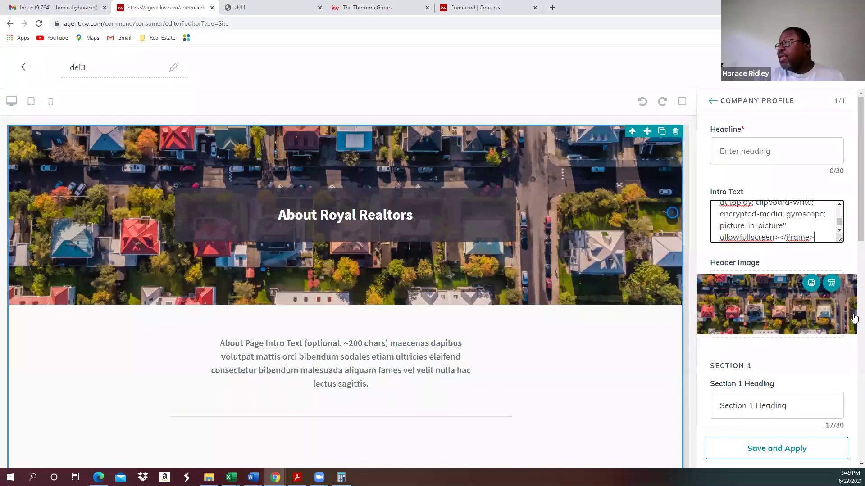
# - Clear the placeholder heading and text of Section 1 in the Company Profile widget, leaving its image unreplaced
pyautogui.scroll(-2, 851, 250)
pyautogui.scroll(-3, 851, 250)
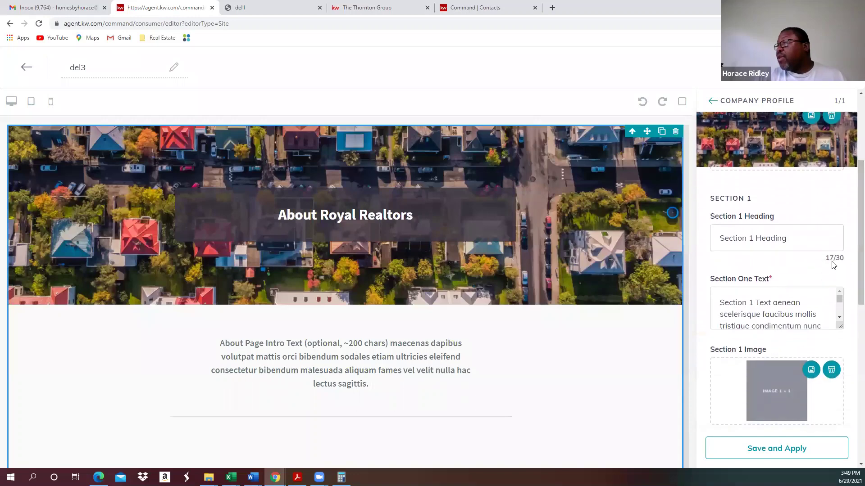
pyautogui.moveTo(811, 239); pyautogui.dragTo(630, 250)
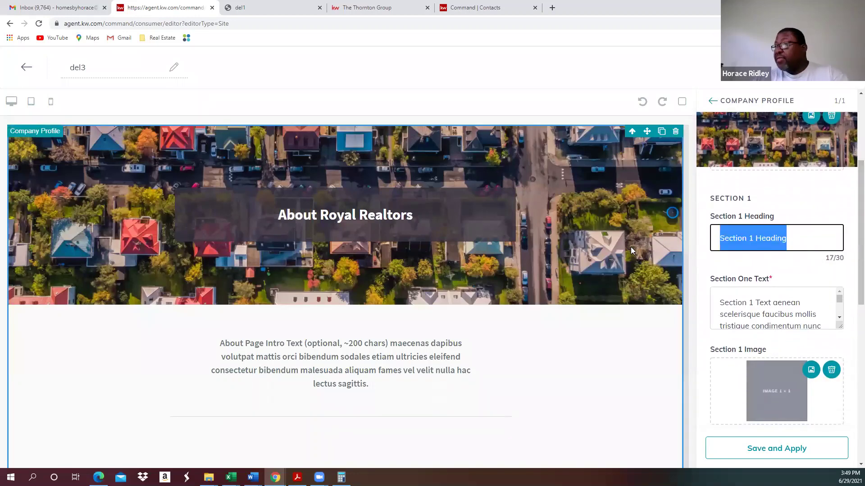
pyautogui.press('BackSpace')
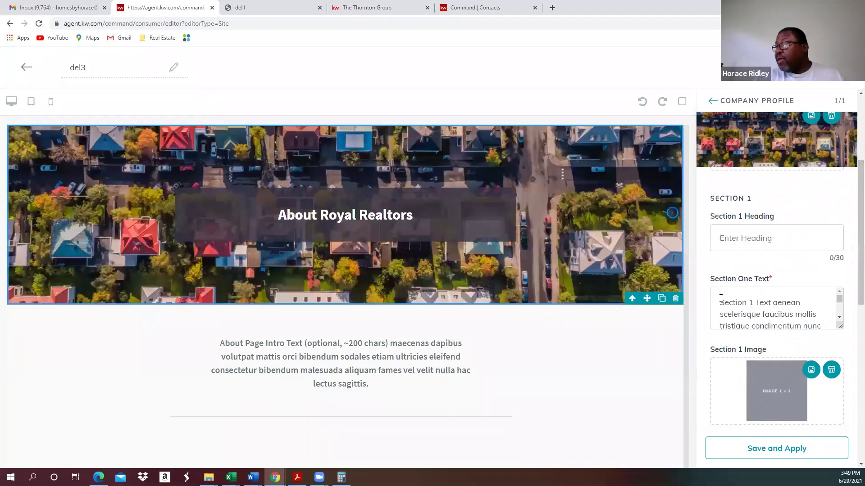
pyautogui.click(745, 303)
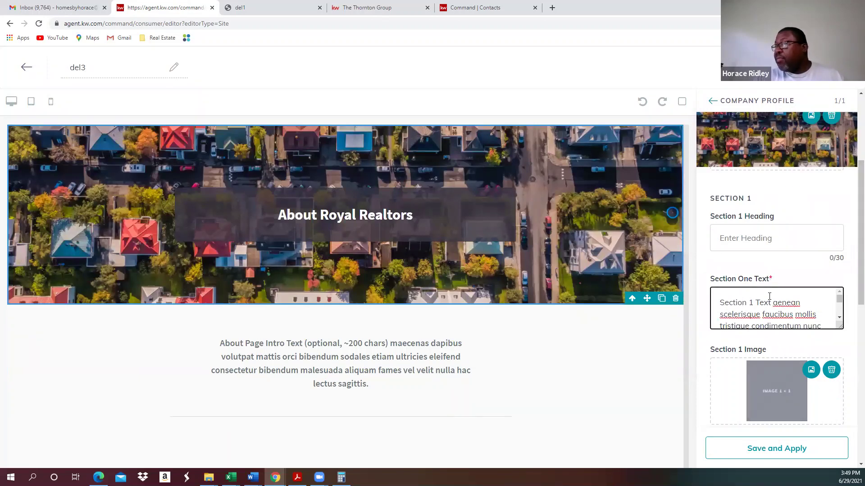
pyautogui.hotkey('ctrl', 'a')
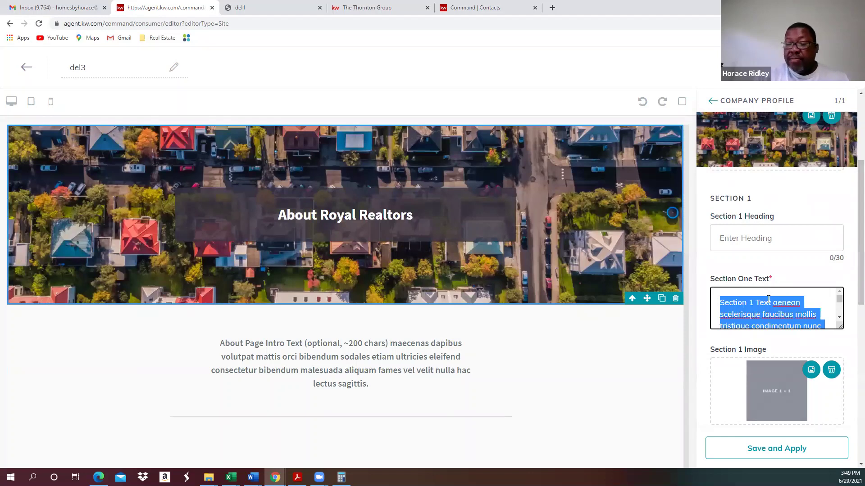
pyautogui.press('BackSpace')
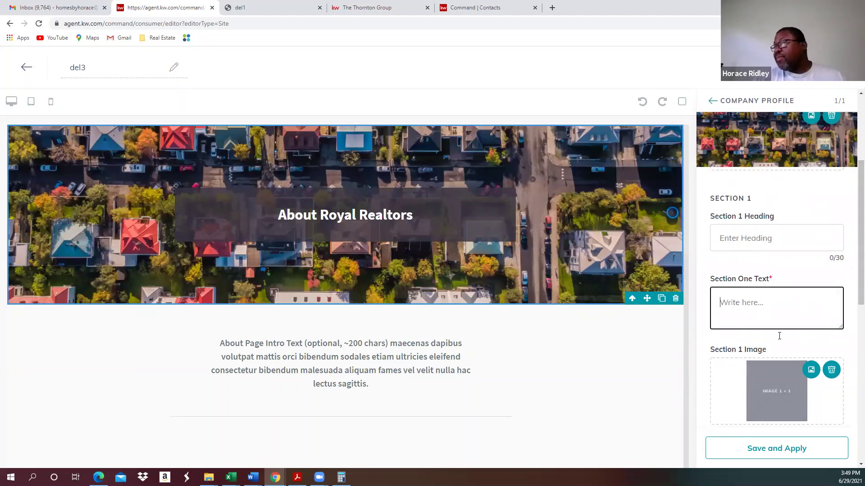
pyautogui.click(811, 370)
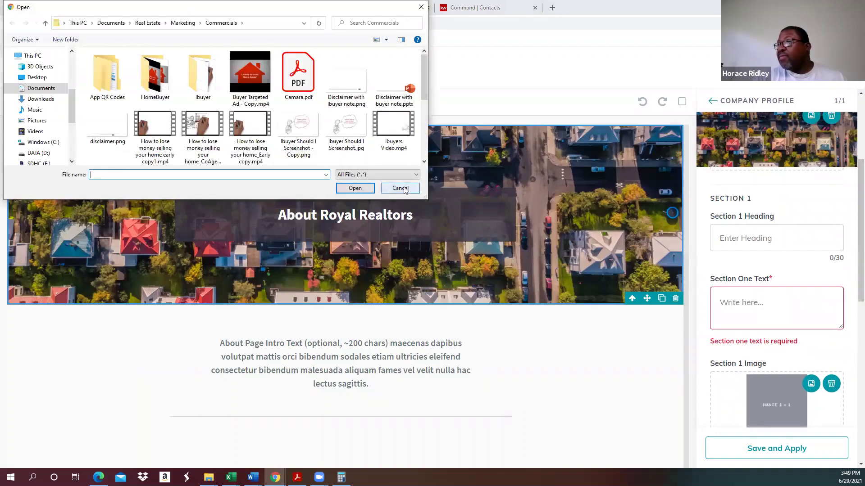
pyautogui.click(405, 190)
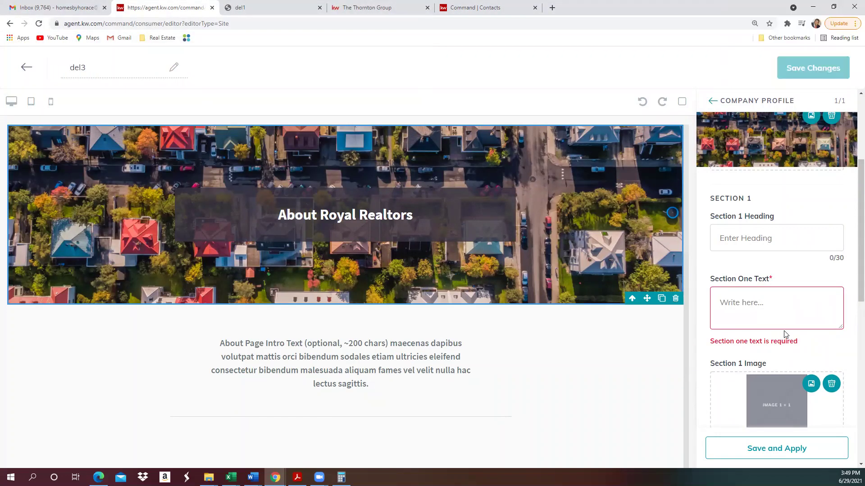
# - Put a blank space in the Company Profile widget's required Section One Text and remove the Section 1 image
pyautogui.click(770, 310)
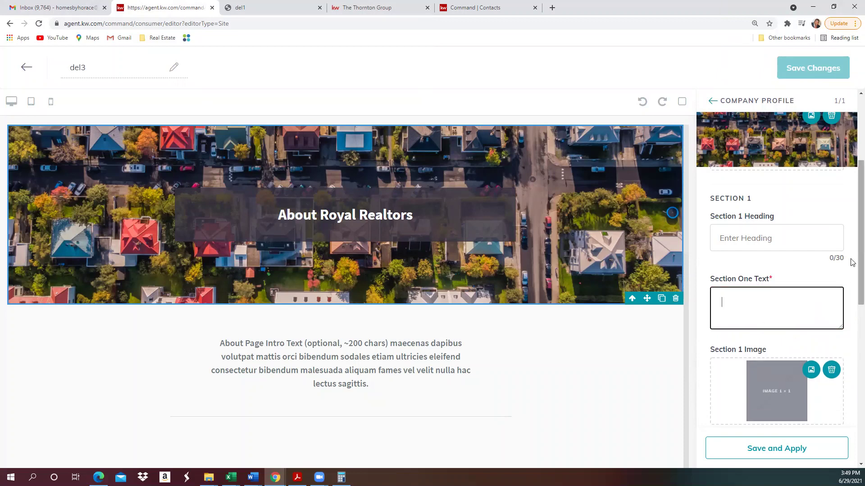
pyautogui.scroll(-5, 853, 279)
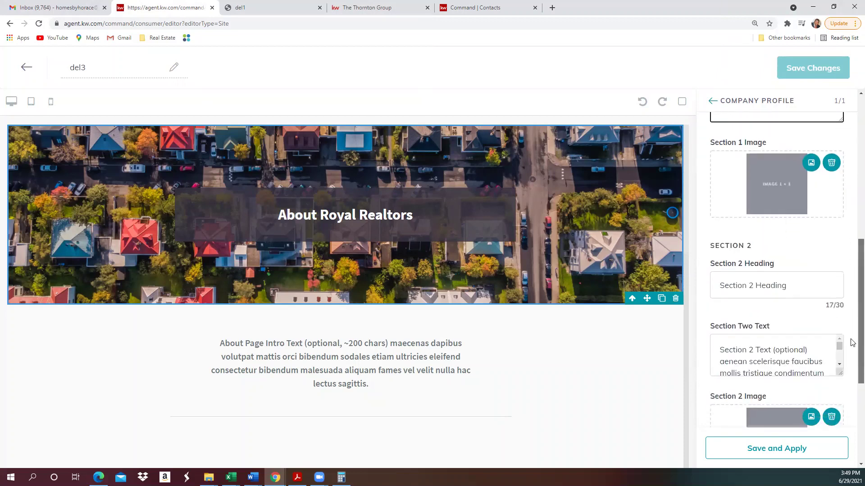
pyautogui.click(831, 163)
# - Clear the placeholder heading and text of Section 2 in the Company Profile widget and remove its image
pyautogui.moveTo(813, 291); pyautogui.dragTo(707, 292)
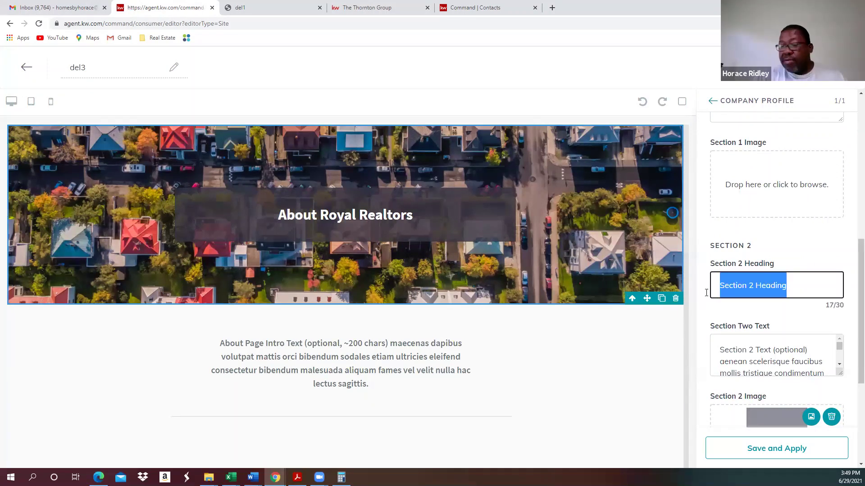
pyautogui.press('BackSpace')
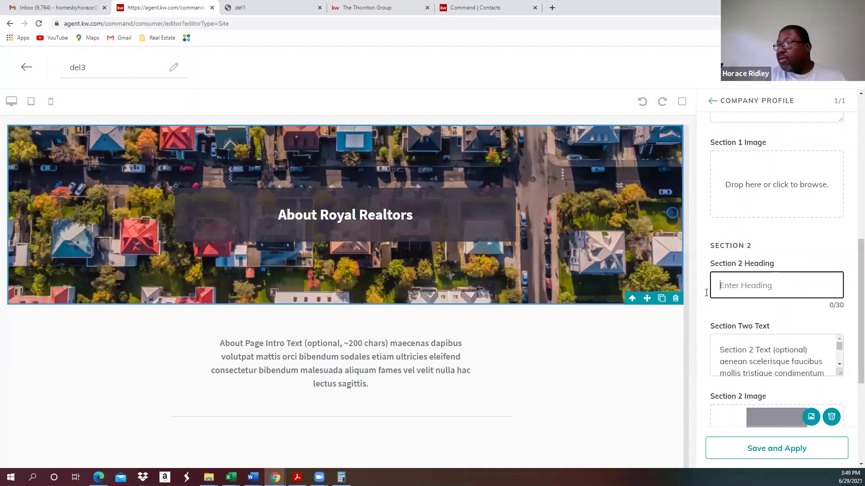
pyautogui.click(739, 351)
pyautogui.moveTo(719, 350); pyautogui.dragTo(848, 392)
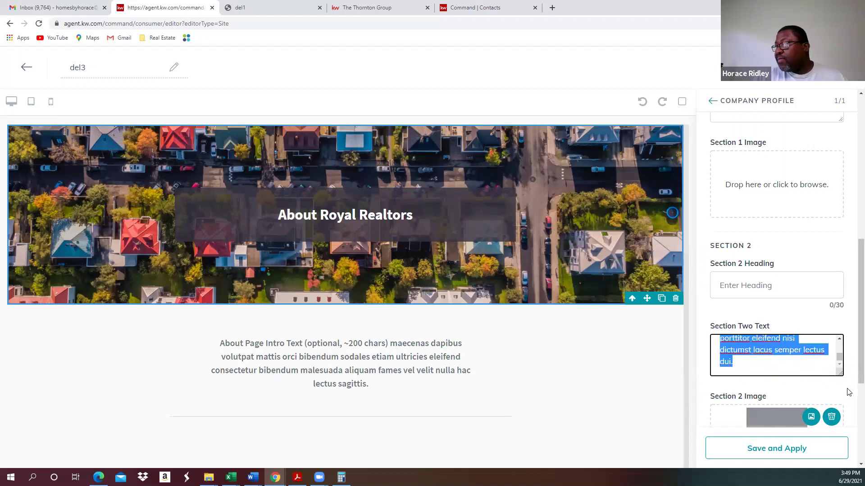
pyautogui.press('BackSpace')
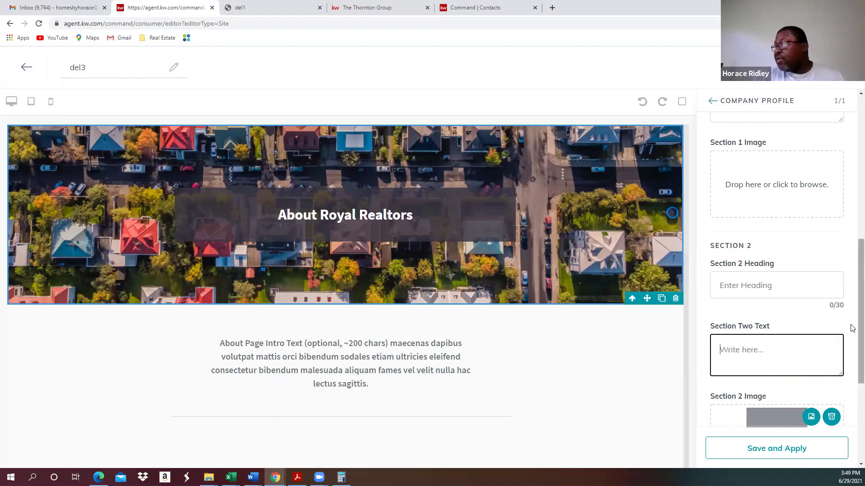
pyautogui.scroll(-3, 851, 328)
pyautogui.click(831, 278)
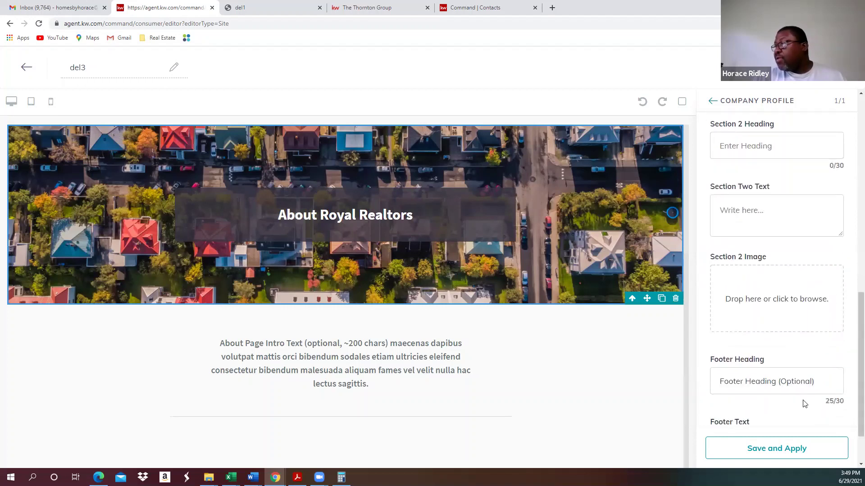
# - Clear the placeholder footer heading and cut the footer text down to "Optionally serving Austin, and Round Rock."
pyautogui.moveTo(819, 382); pyautogui.dragTo(654, 387)
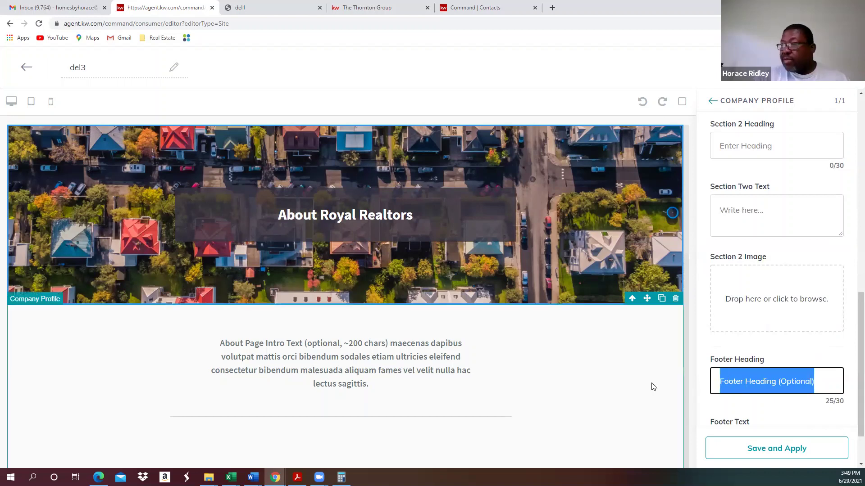
pyautogui.press('BackSpace')
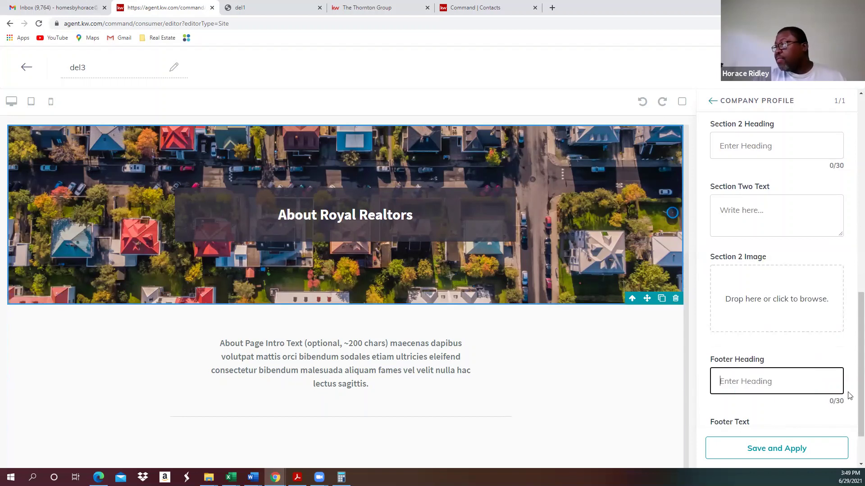
pyautogui.scroll(-2, 850, 419)
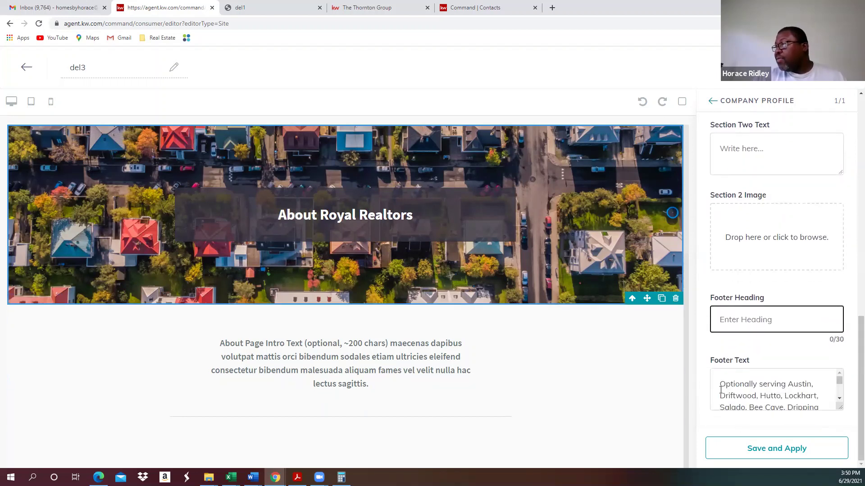
pyautogui.moveTo(720, 390); pyautogui.dragTo(849, 386)
pyautogui.press('BackSpace')
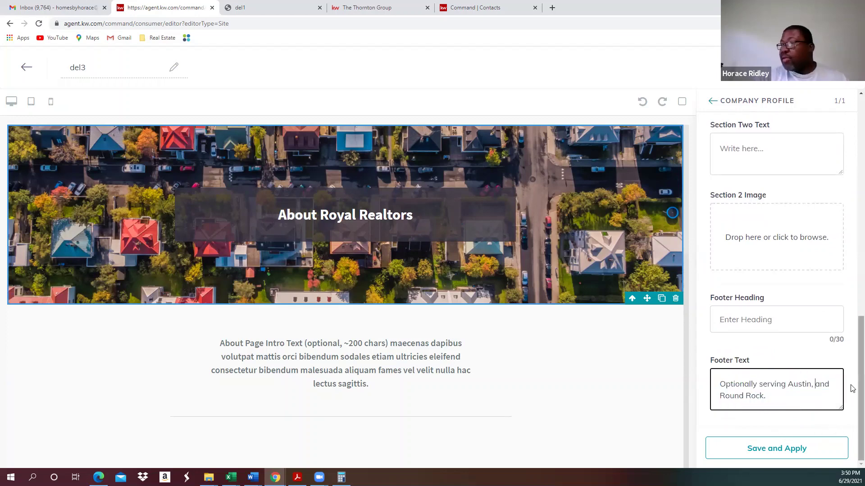
# - Enlarge the Intro Text box to show the whole embed code, set the headline to "are instant offers good?" and apply the widget's changes
pyautogui.scroll(10, 851, 316)
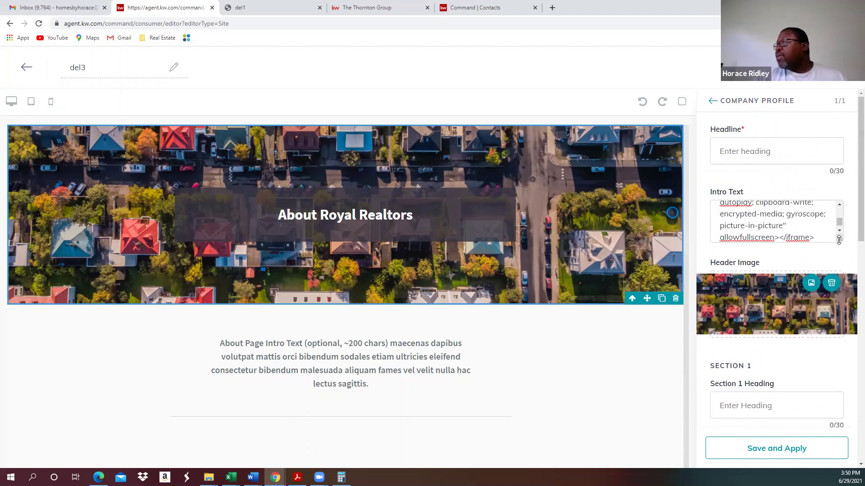
pyautogui.moveTo(842, 252); pyautogui.dragTo(841, 346)
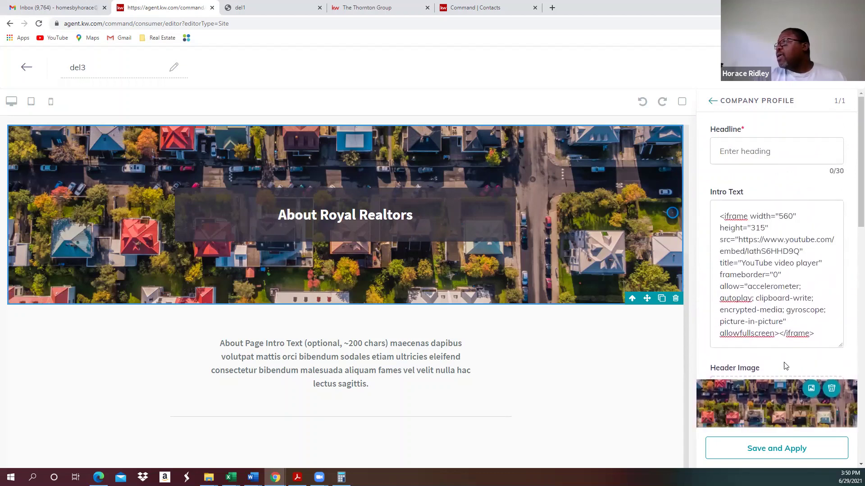
pyautogui.click(786, 451)
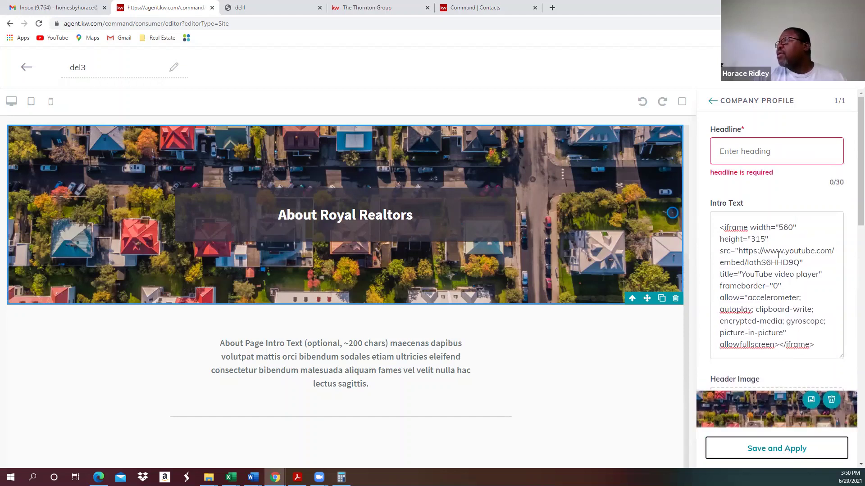
pyautogui.click(765, 146)
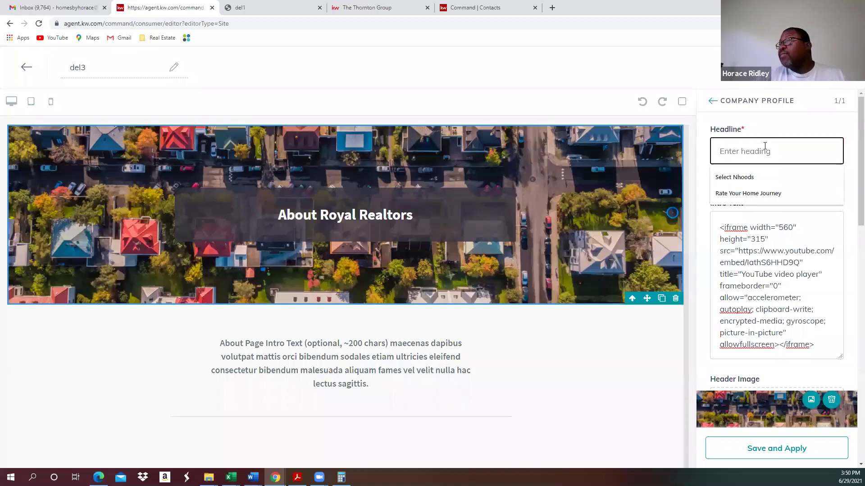
pyautogui.write('are instan')
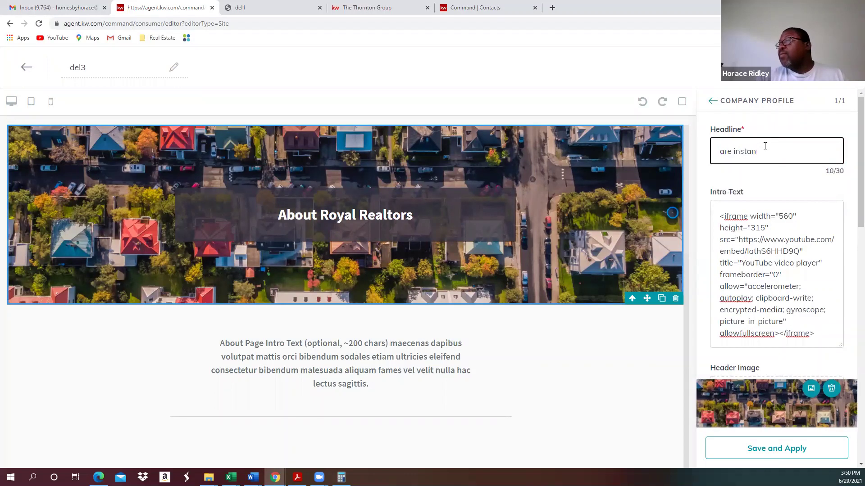
pyautogui.write('gtoffers good?')
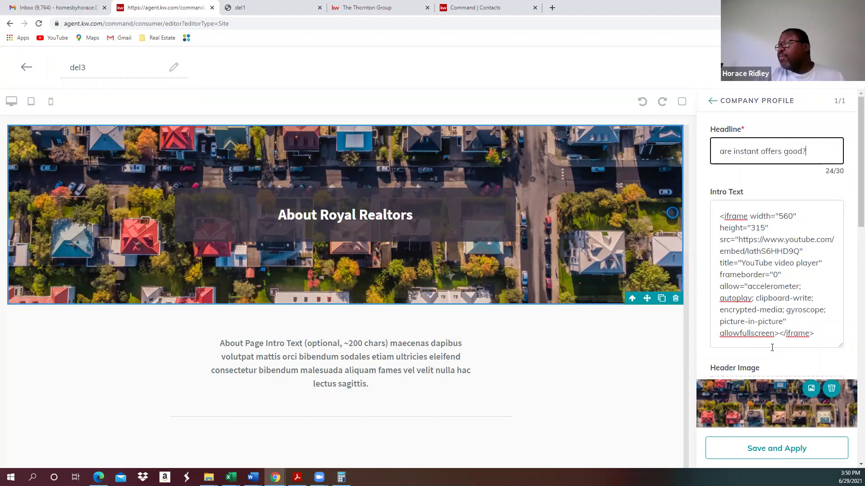
pyautogui.click(779, 447)
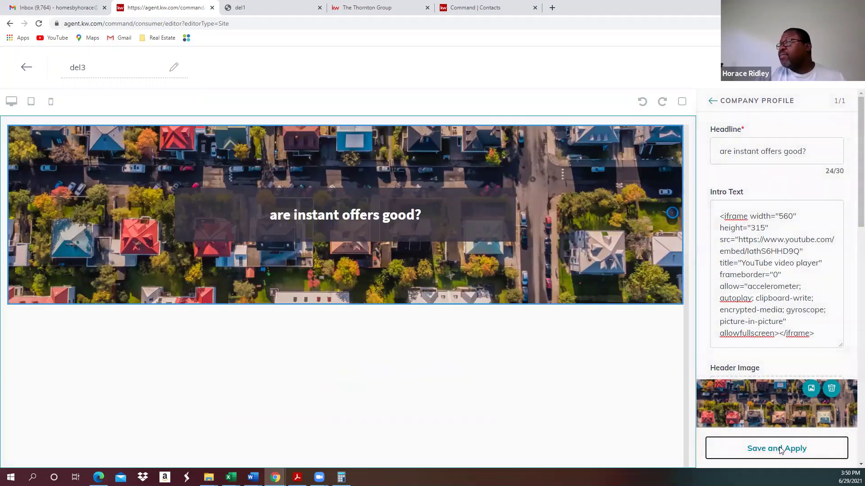
# - Test the embedded YouTube video in the page preview by playing it briefly and pausing it
pyautogui.scroll(-1, 683, 351)
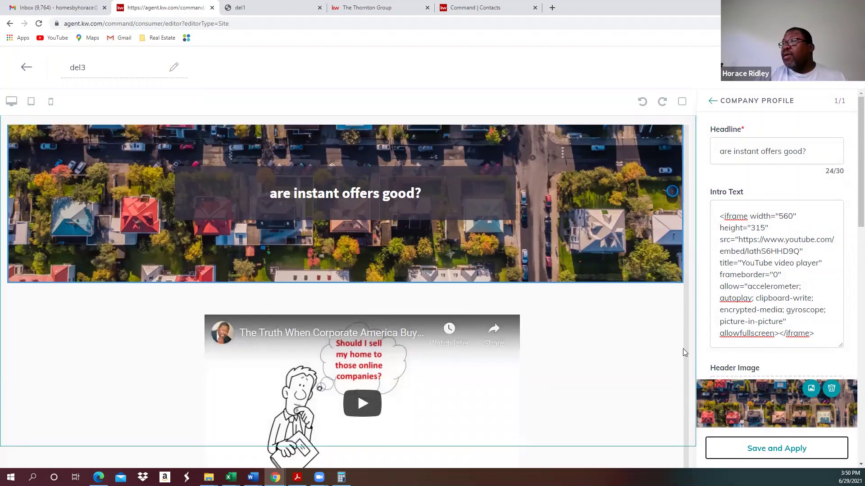
pyautogui.scroll(-3, 682, 351)
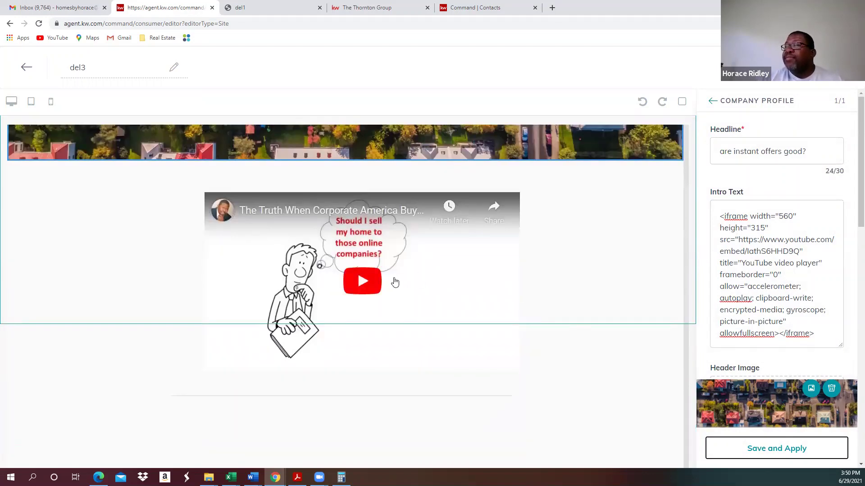
pyautogui.click(369, 281)
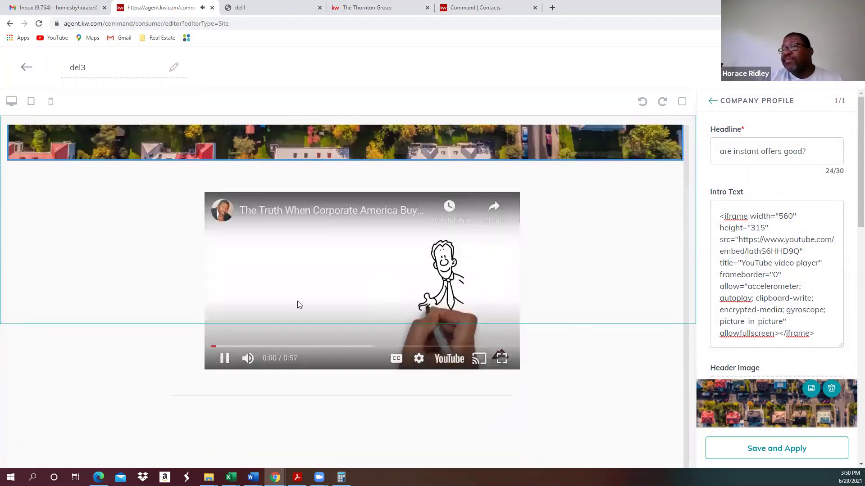
pyautogui.click(224, 358)
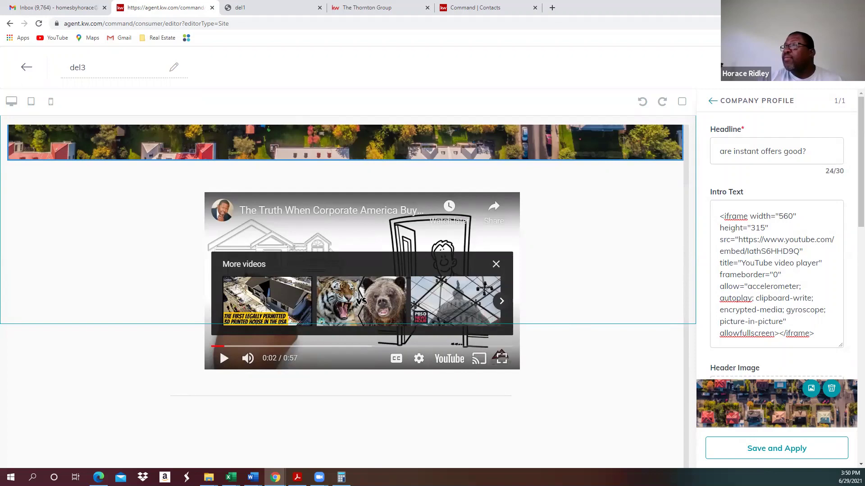
# - Save the del3 page and continue to the site and app settings for publishing
pyautogui.click(826, 67)
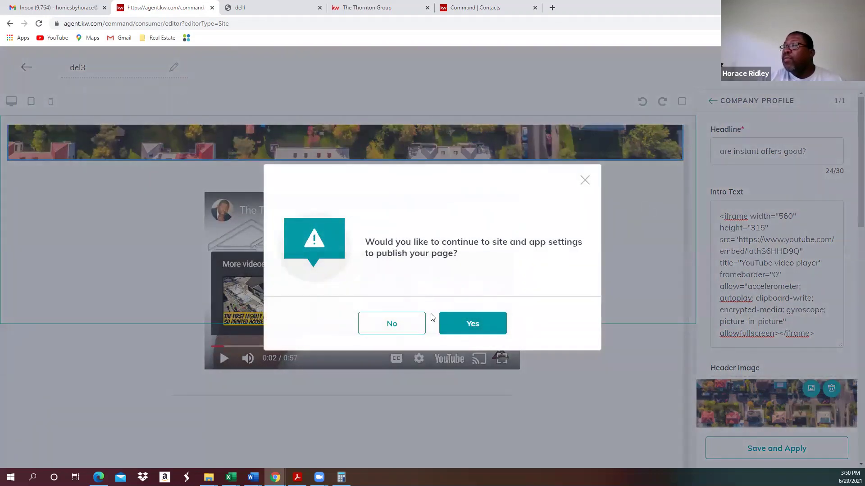
pyautogui.click(480, 327)
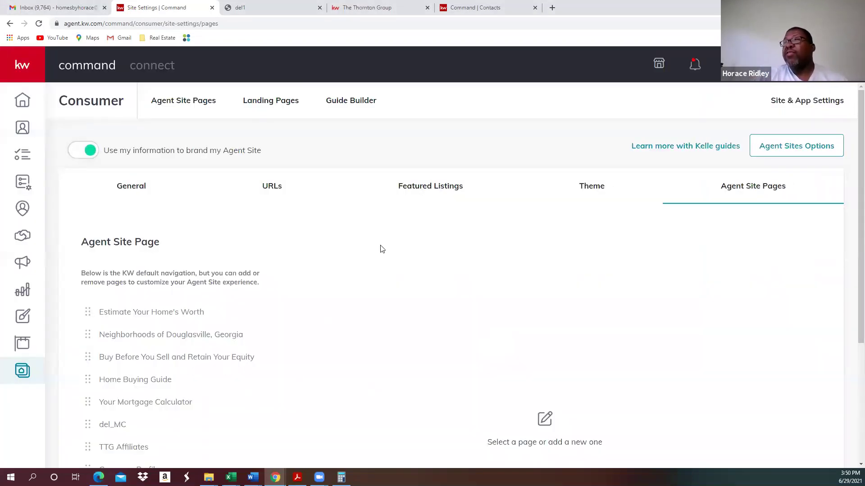
# - Switch to The Thornton Group agent site, open its IO page and view the embedded video there
pyautogui.click(377, 11)
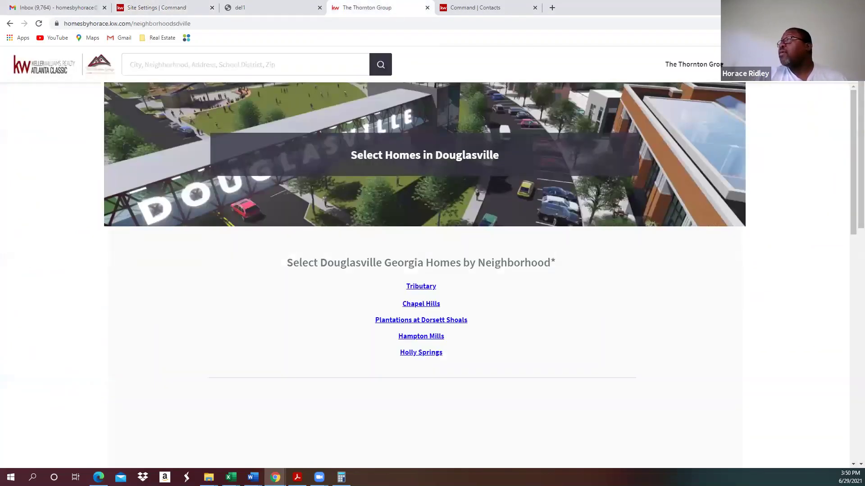
pyautogui.click(726, 64)
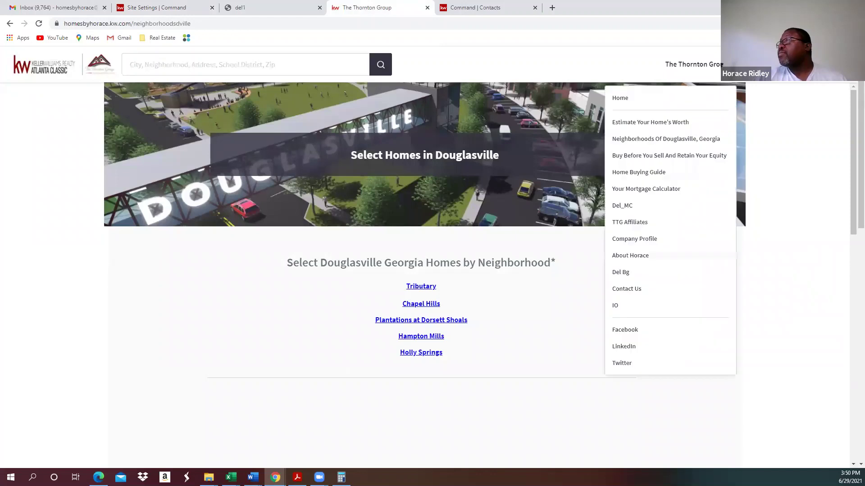
pyautogui.click(623, 311)
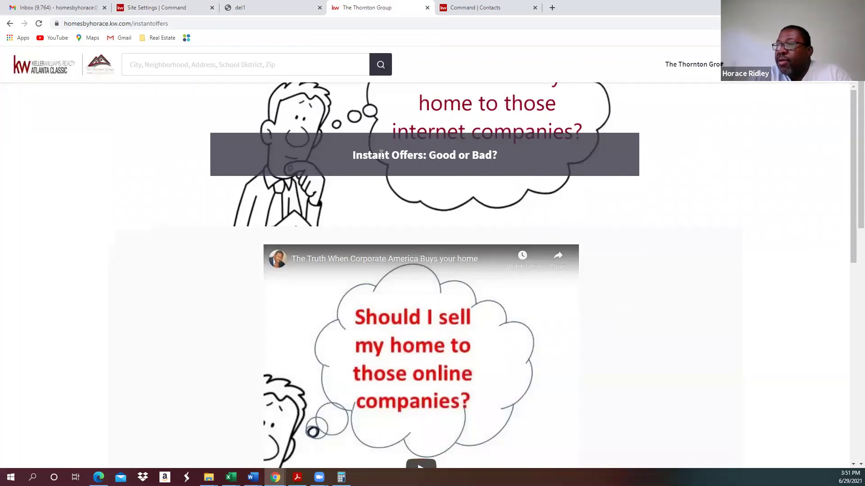
pyautogui.scroll(-3, 417, 166)
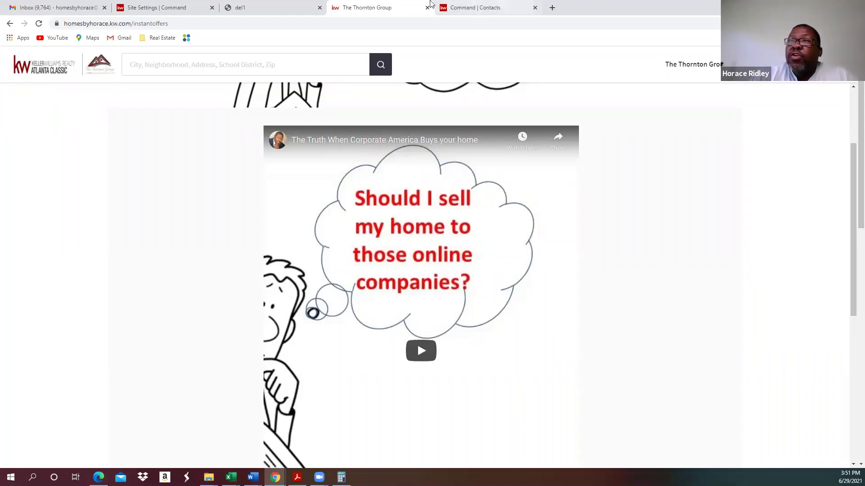
# - Return to KW Command and review the Landing Pages list, followed by the Agent Site Pages list
pyautogui.click(169, 7)
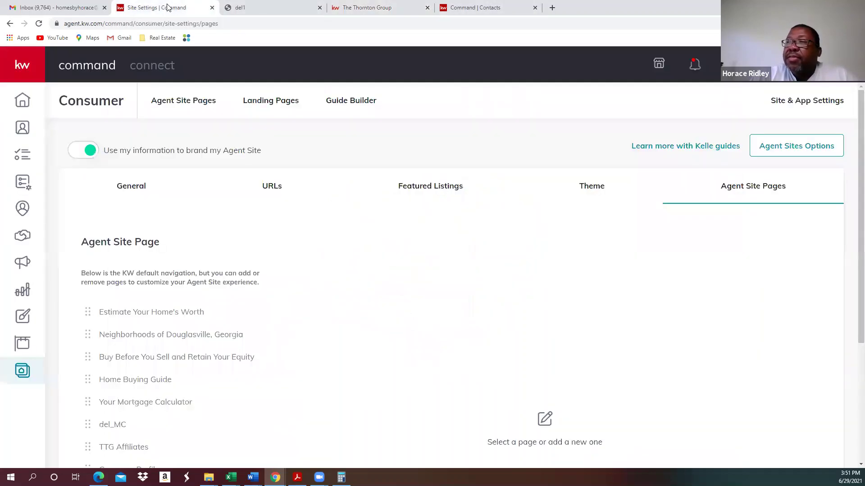
pyautogui.click(254, 104)
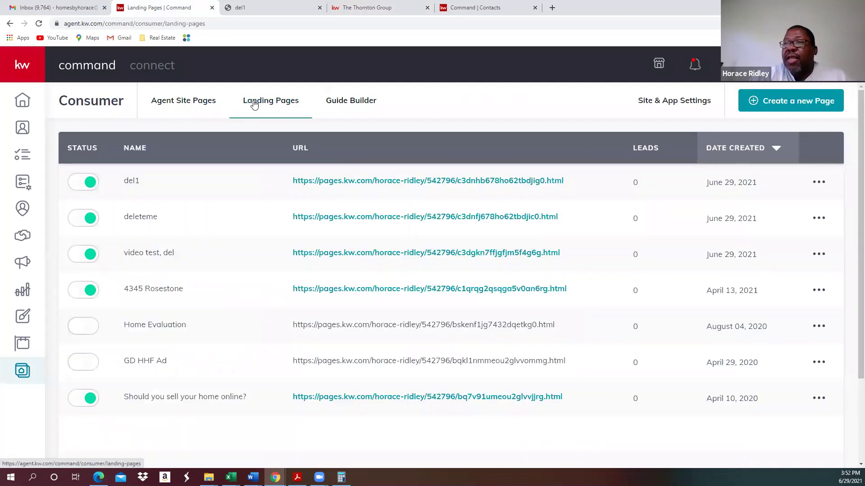
pyautogui.click(189, 105)
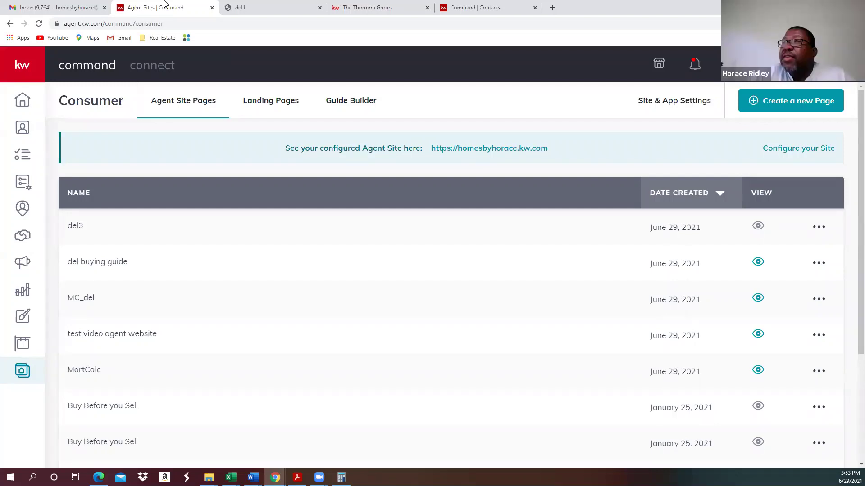
# - Switch back to The Thornton Group site and view its Estimate Your Home's Worth page
pyautogui.click(384, 7)
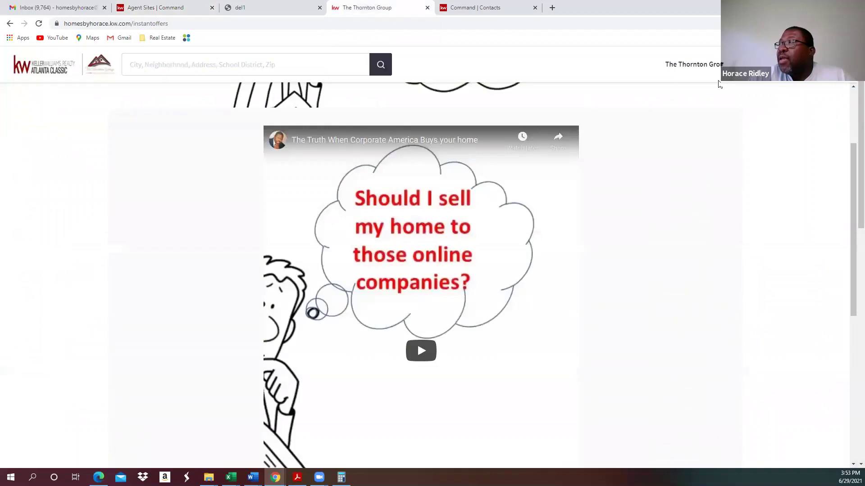
pyautogui.click(730, 64)
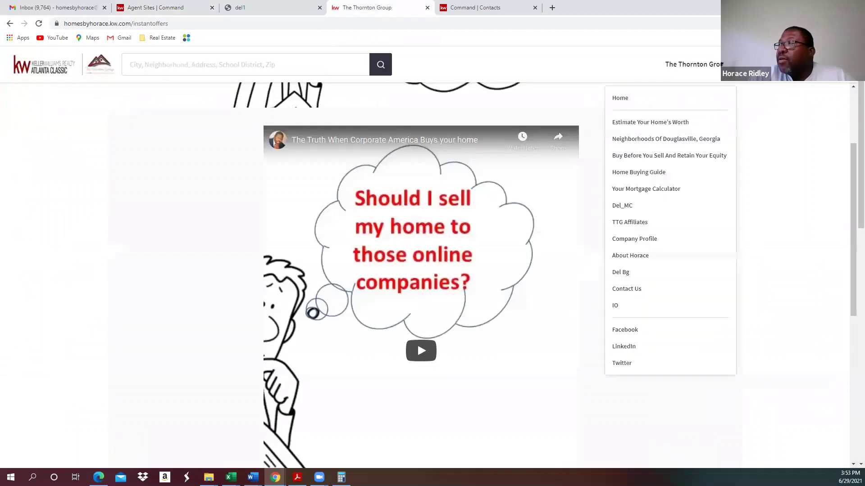
pyautogui.click(646, 124)
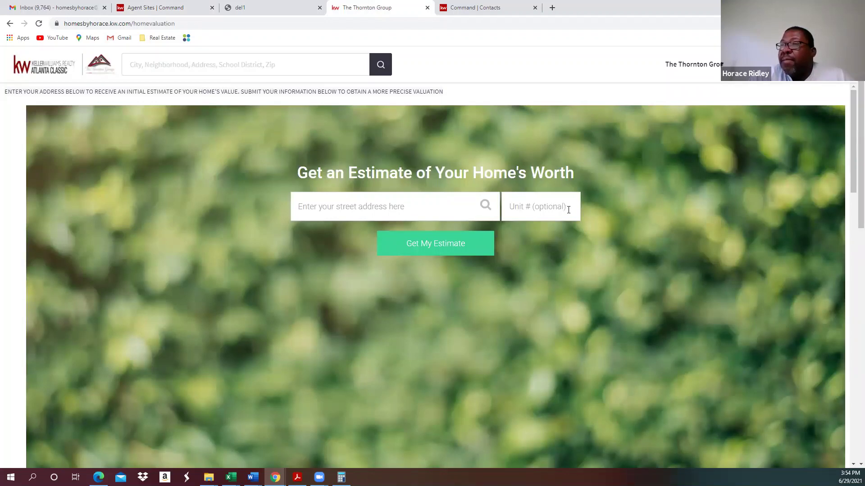
pyautogui.scroll(-1, 537, 232)
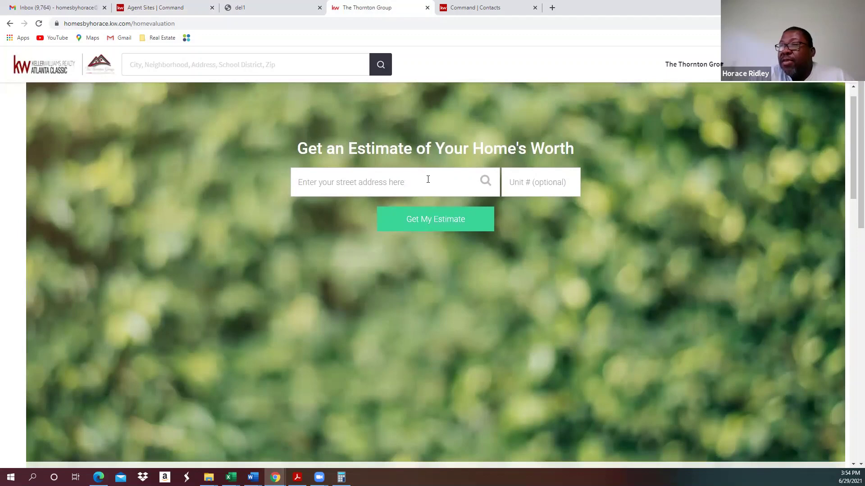
# - Look through the home valuation page's estimate and contact forms, and open the Buy Before You Sell And Retain Your Equity page
pyautogui.scroll(-4, 427, 179)
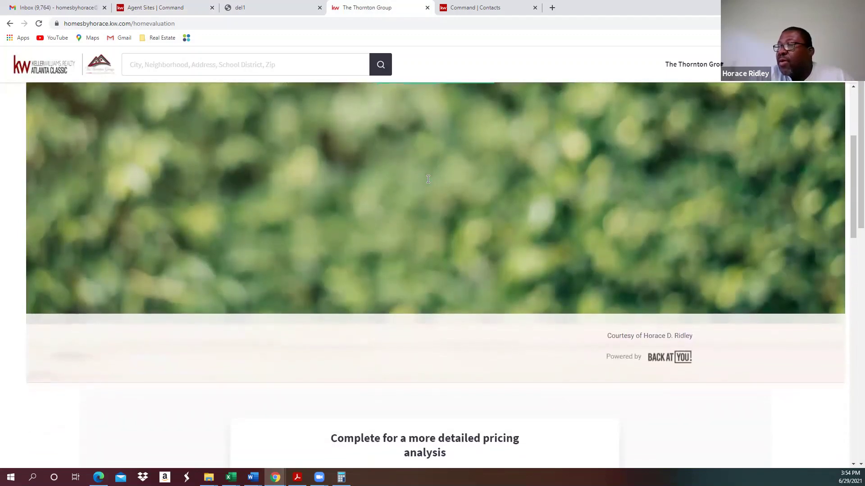
pyautogui.scroll(-6, 427, 179)
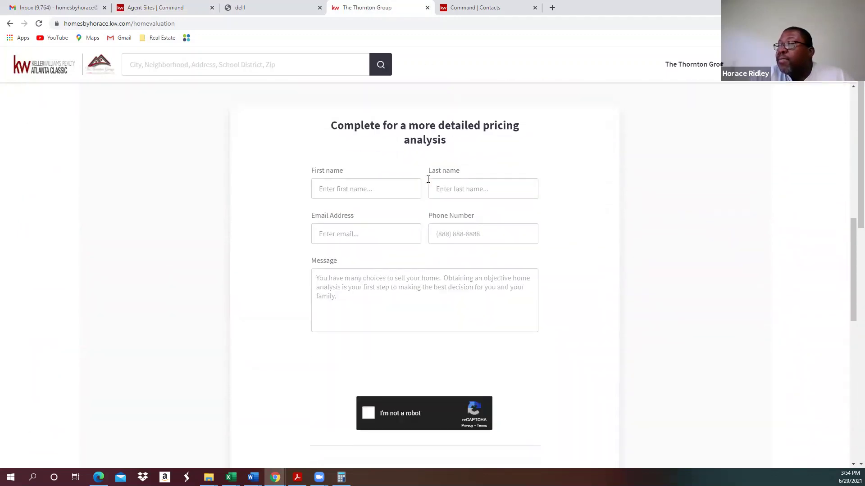
pyautogui.scroll(3, 428, 179)
pyautogui.scroll(8, 428, 179)
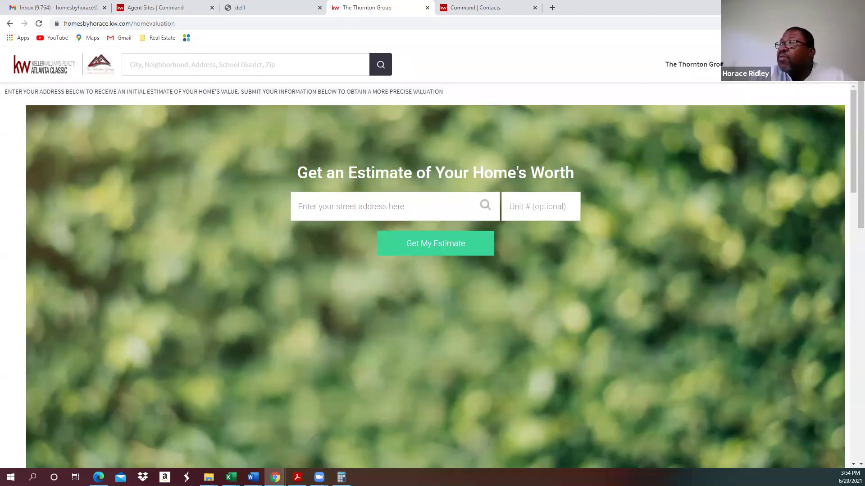
pyautogui.click(837, 64)
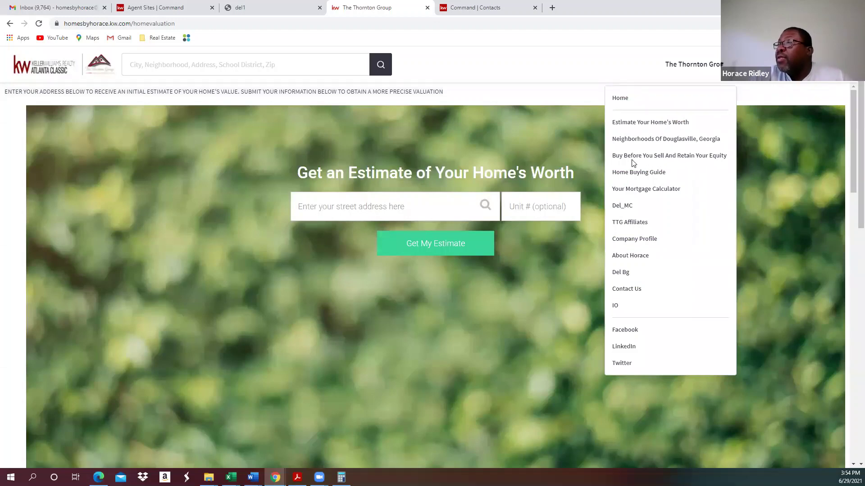
pyautogui.click(647, 156)
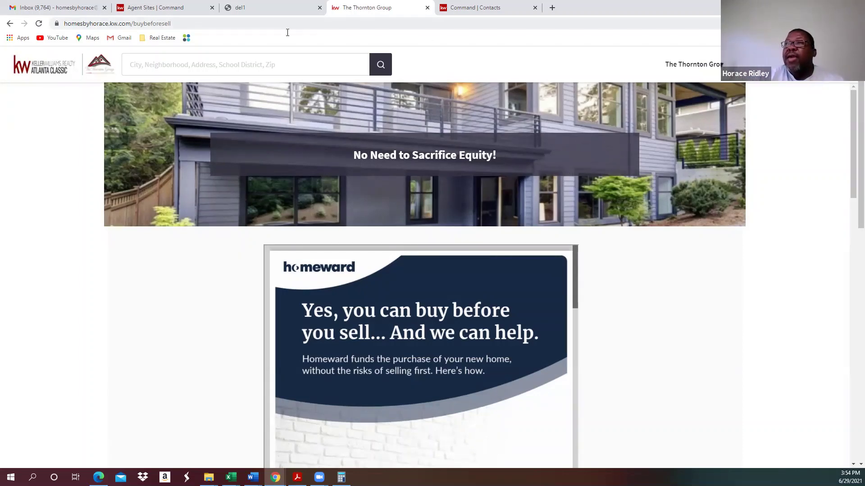
# - Switch to KW Command, open the Referrals map and show its Referral Patterns view
pyautogui.click(189, 8)
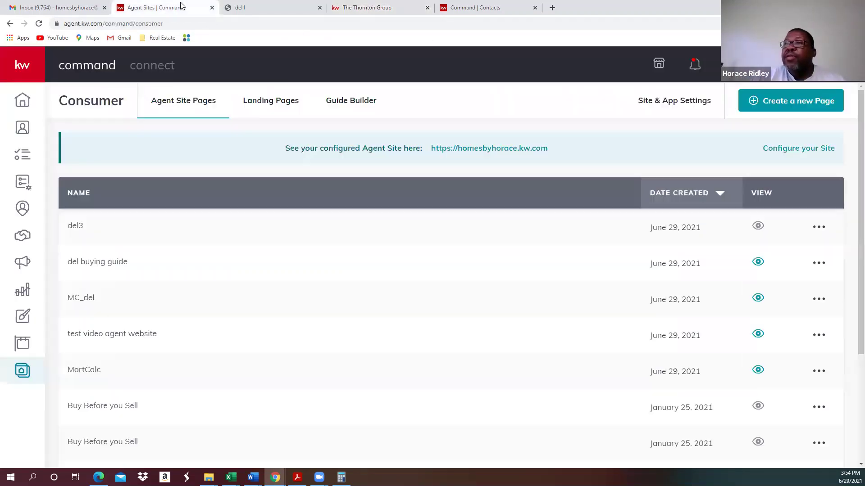
pyautogui.click(23, 208)
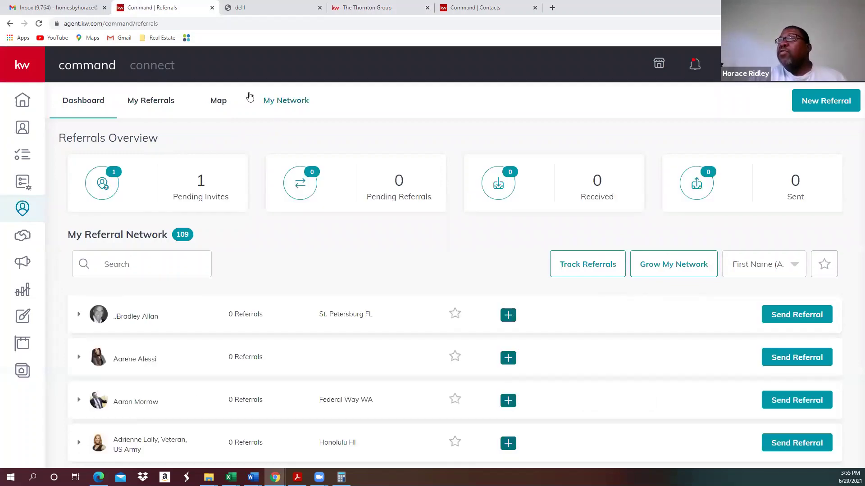
pyautogui.click(219, 103)
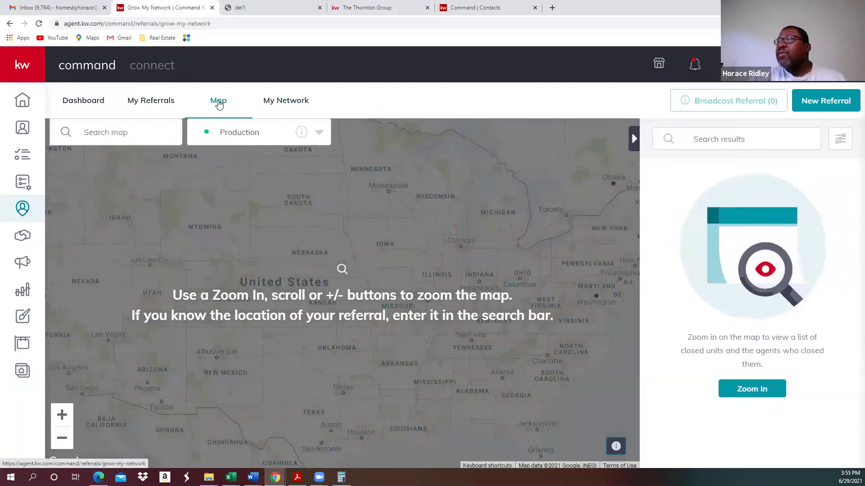
pyautogui.click(319, 133)
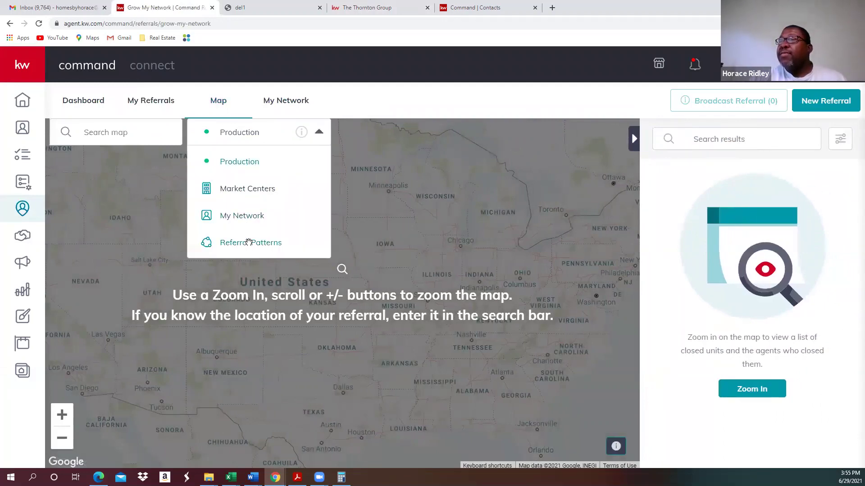
pyautogui.click(249, 243)
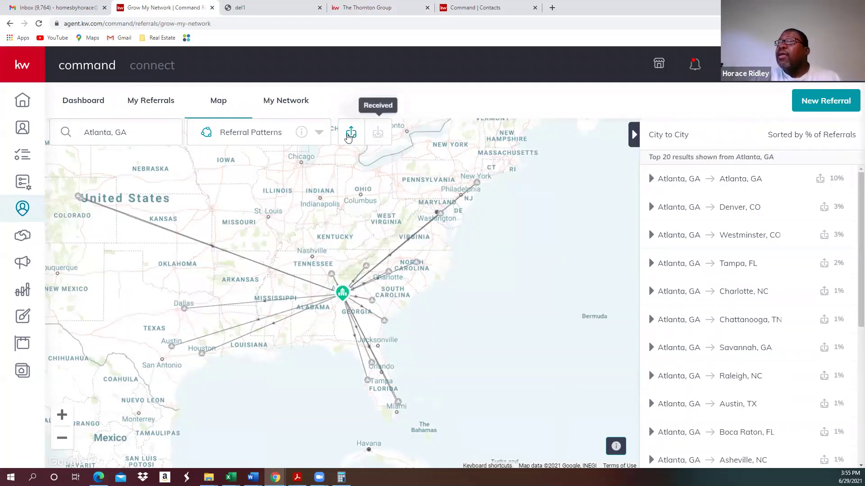
# - Show the referrals received by Atlanta, GA and examine their origin cities in the results and across the western United States
pyautogui.click(319, 134)
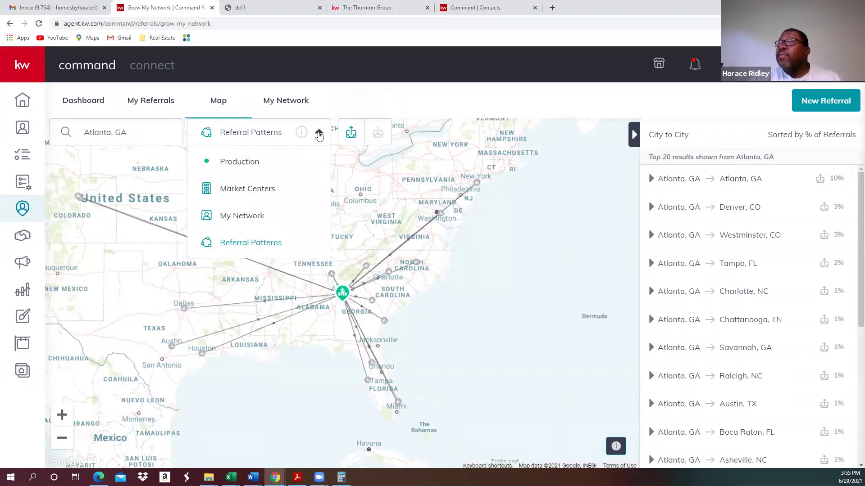
pyautogui.click(425, 164)
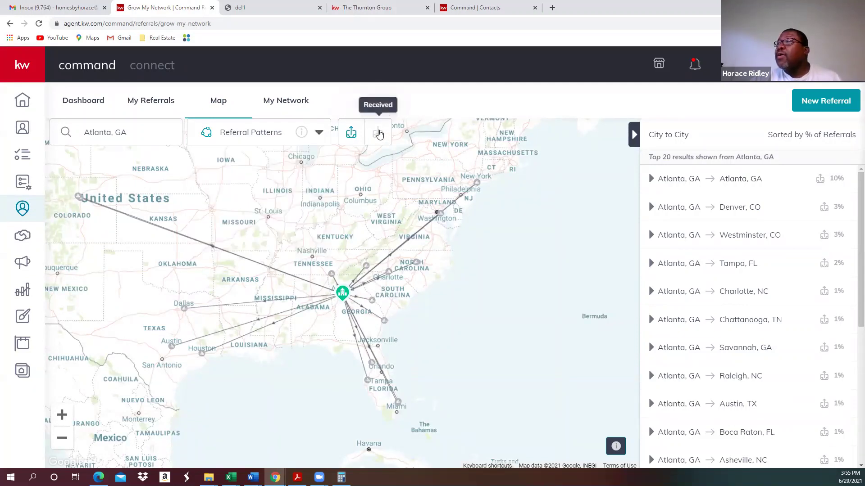
pyautogui.click(378, 133)
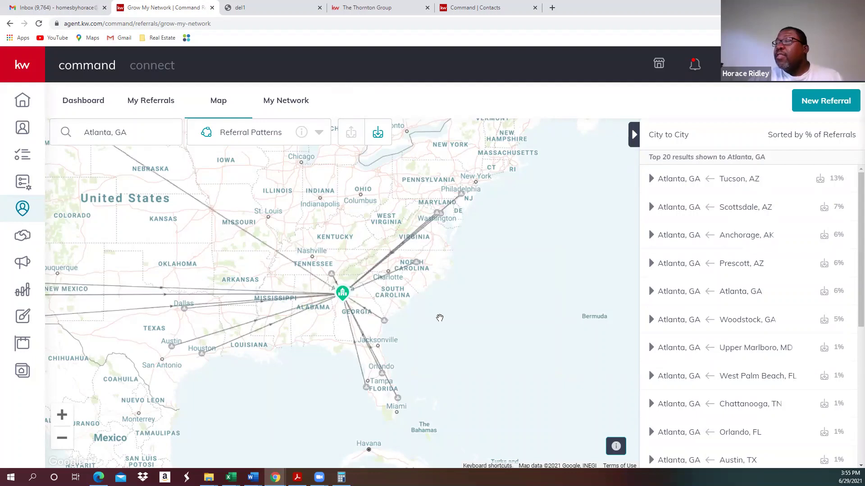
pyautogui.scroll(-3, 270, 317)
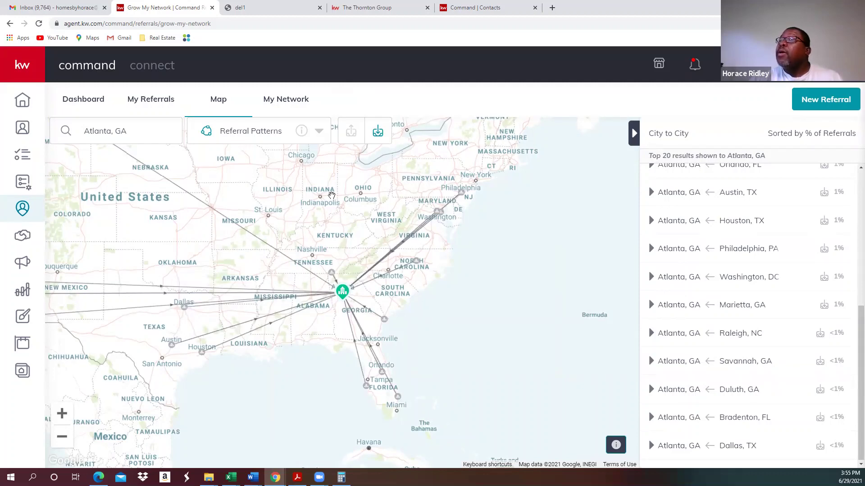
pyautogui.moveTo(405, 248); pyautogui.dragTo(564, 396)
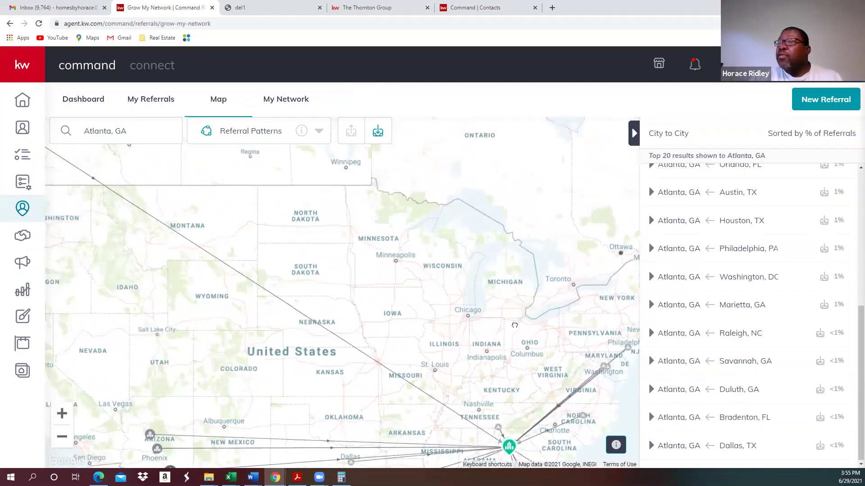
pyautogui.moveTo(512, 325); pyautogui.dragTo(501, 312)
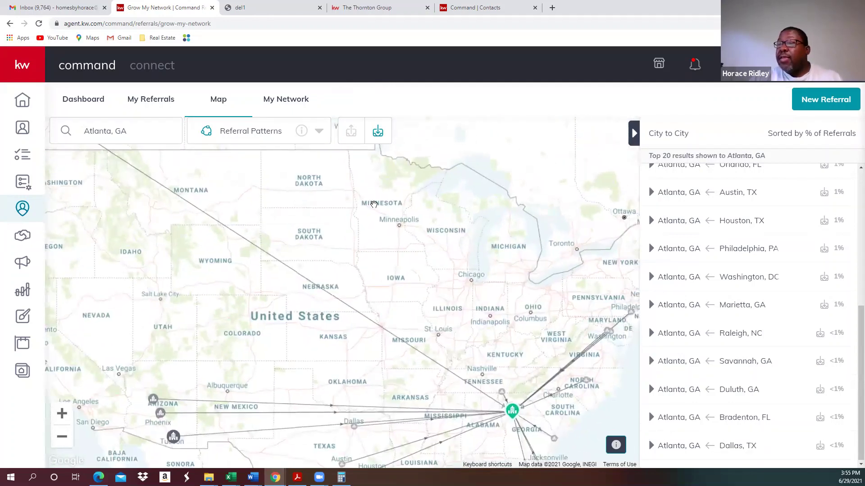
pyautogui.click(174, 442)
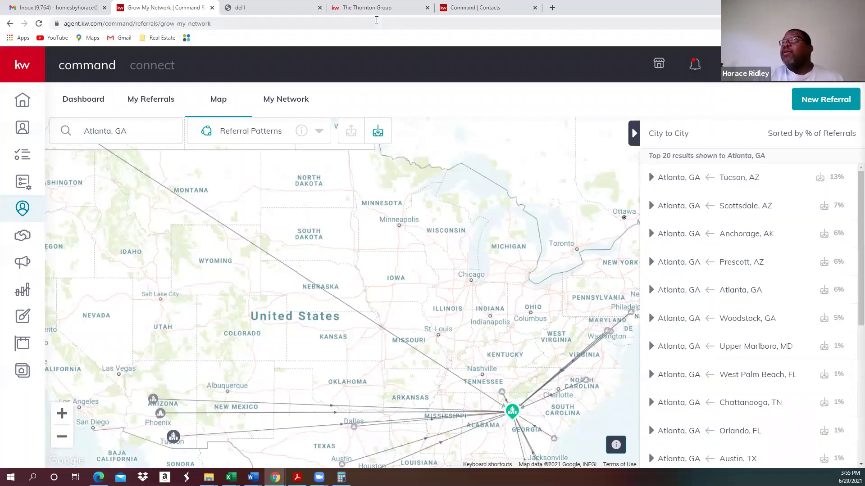
# - Return to The Thornton Group site and read through the Homeward brochure on the Buy Before You Sell page
pyautogui.click(377, 8)
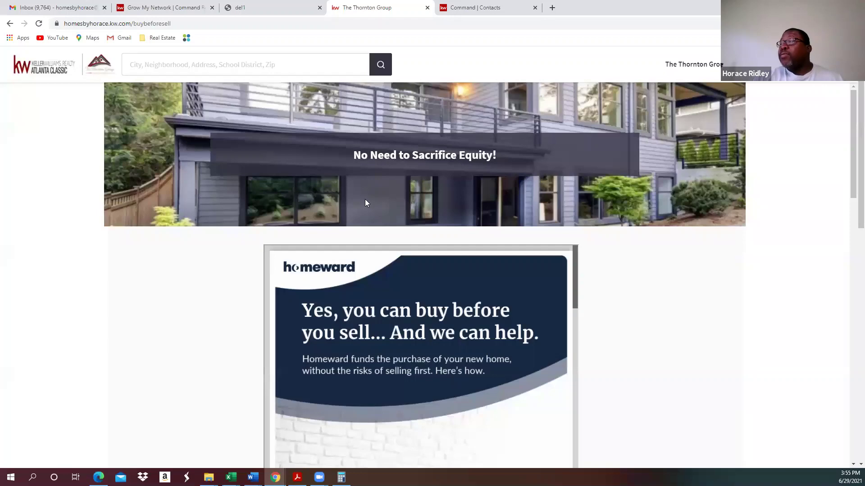
pyautogui.scroll(-3, 414, 282)
pyautogui.scroll(2, 467, 282)
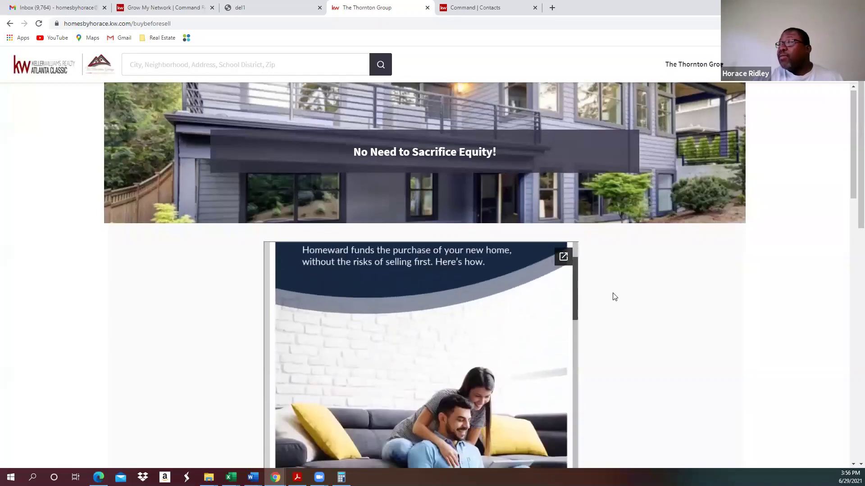
pyautogui.scroll(-5, 614, 295)
pyautogui.scroll(2, 613, 295)
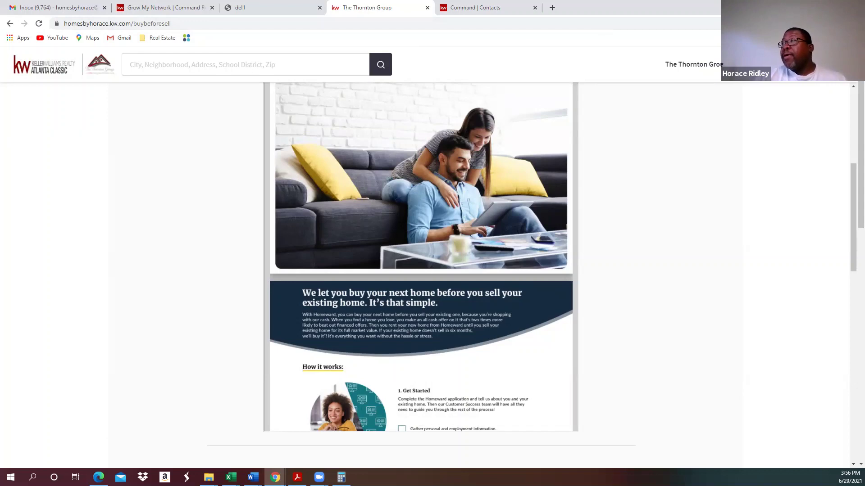
# - Open the TTG Affiliates page, review its affiliate profiles and Nationwide Network of Agents section, and bring up the site's page list
pyautogui.moveTo(702, 106)
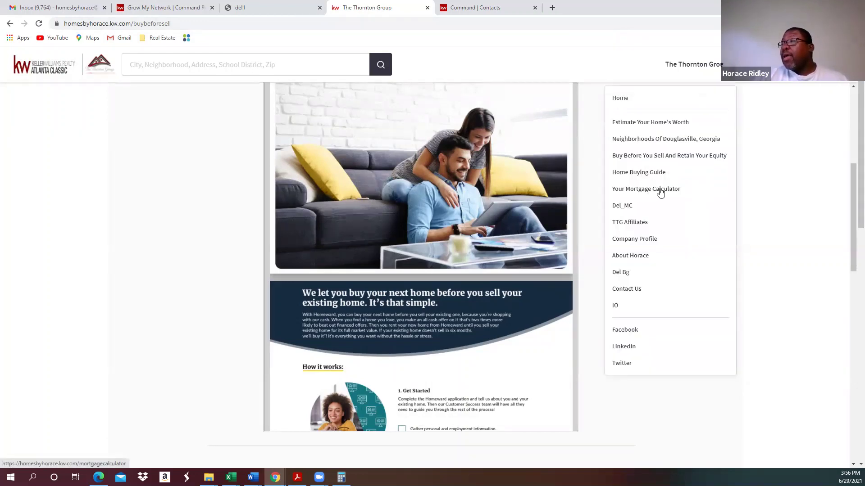
pyautogui.click(631, 223)
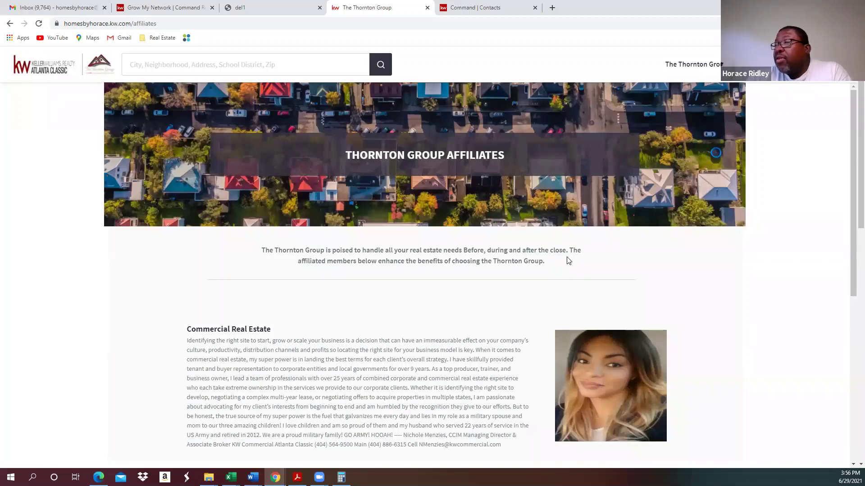
pyautogui.scroll(-3, 568, 260)
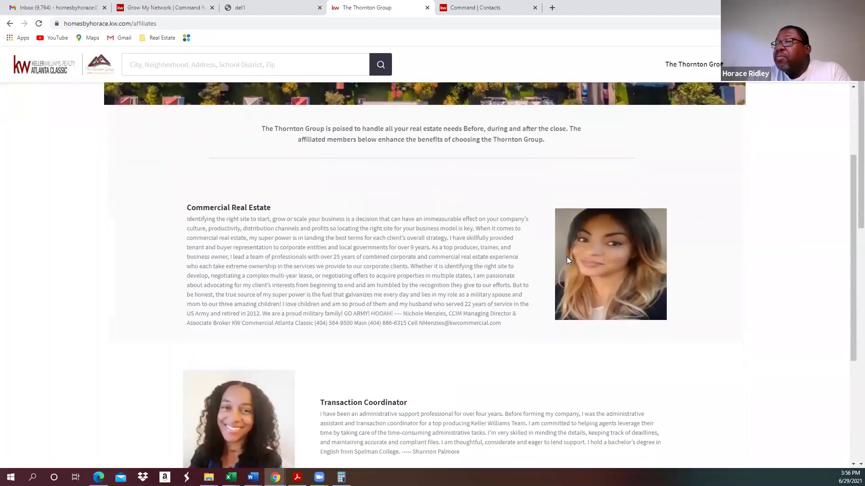
pyautogui.scroll(-1, 566, 261)
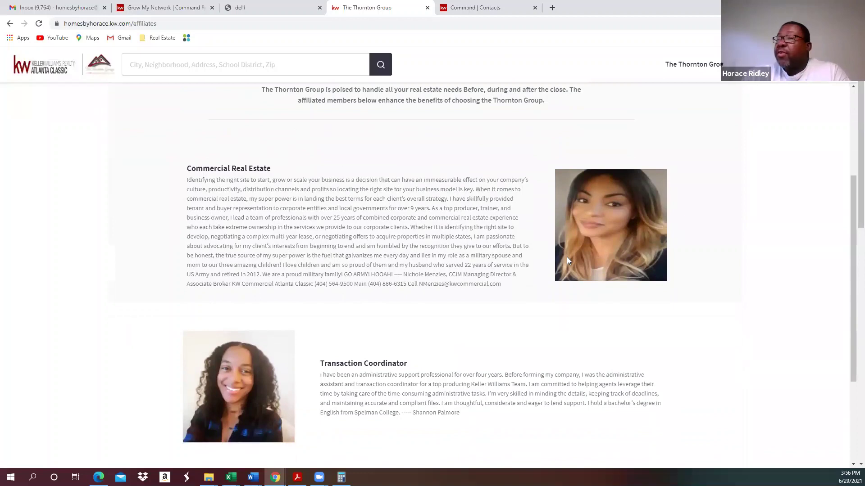
pyautogui.scroll(-3, 567, 258)
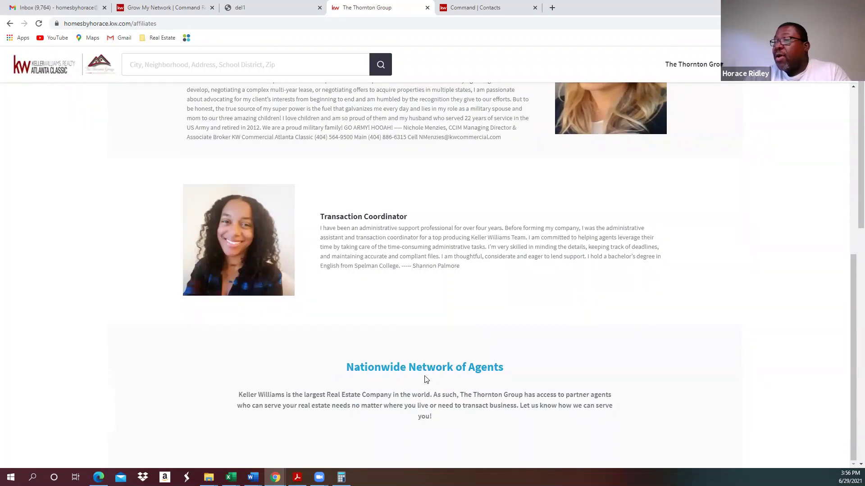
pyautogui.scroll(6, 439, 363)
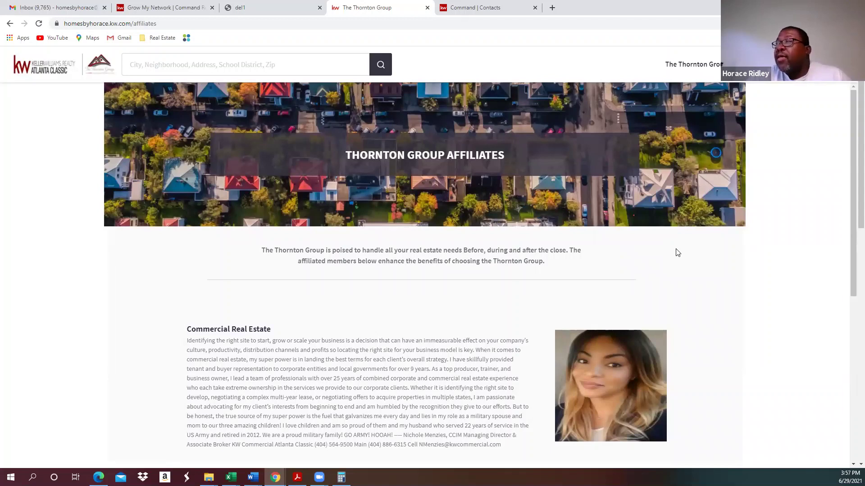
pyautogui.click(716, 153)
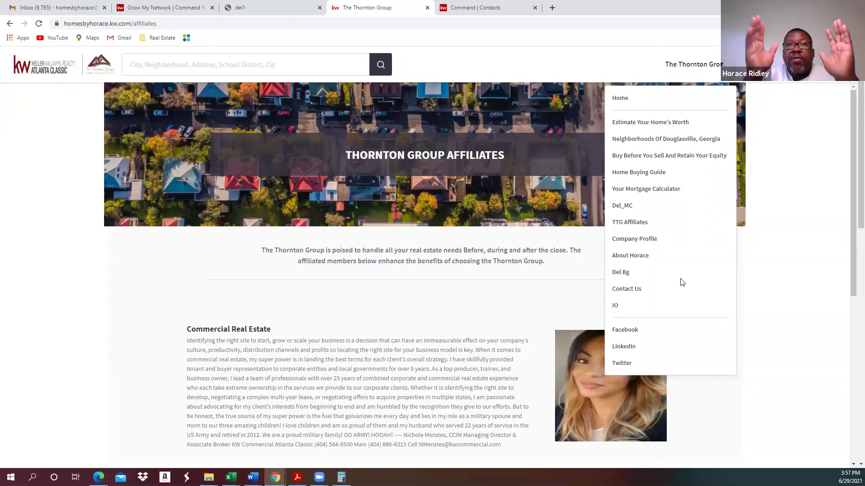
# - Switch back to KW Command's Grow My Network page
pyautogui.click(153, 7)
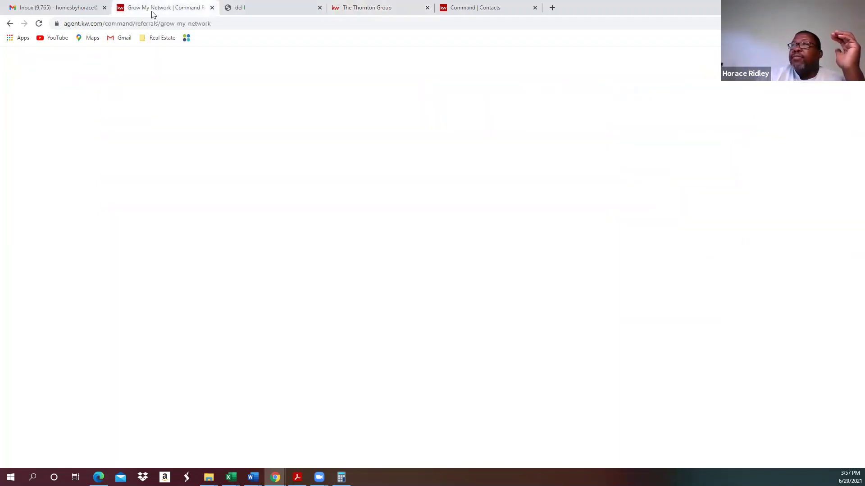